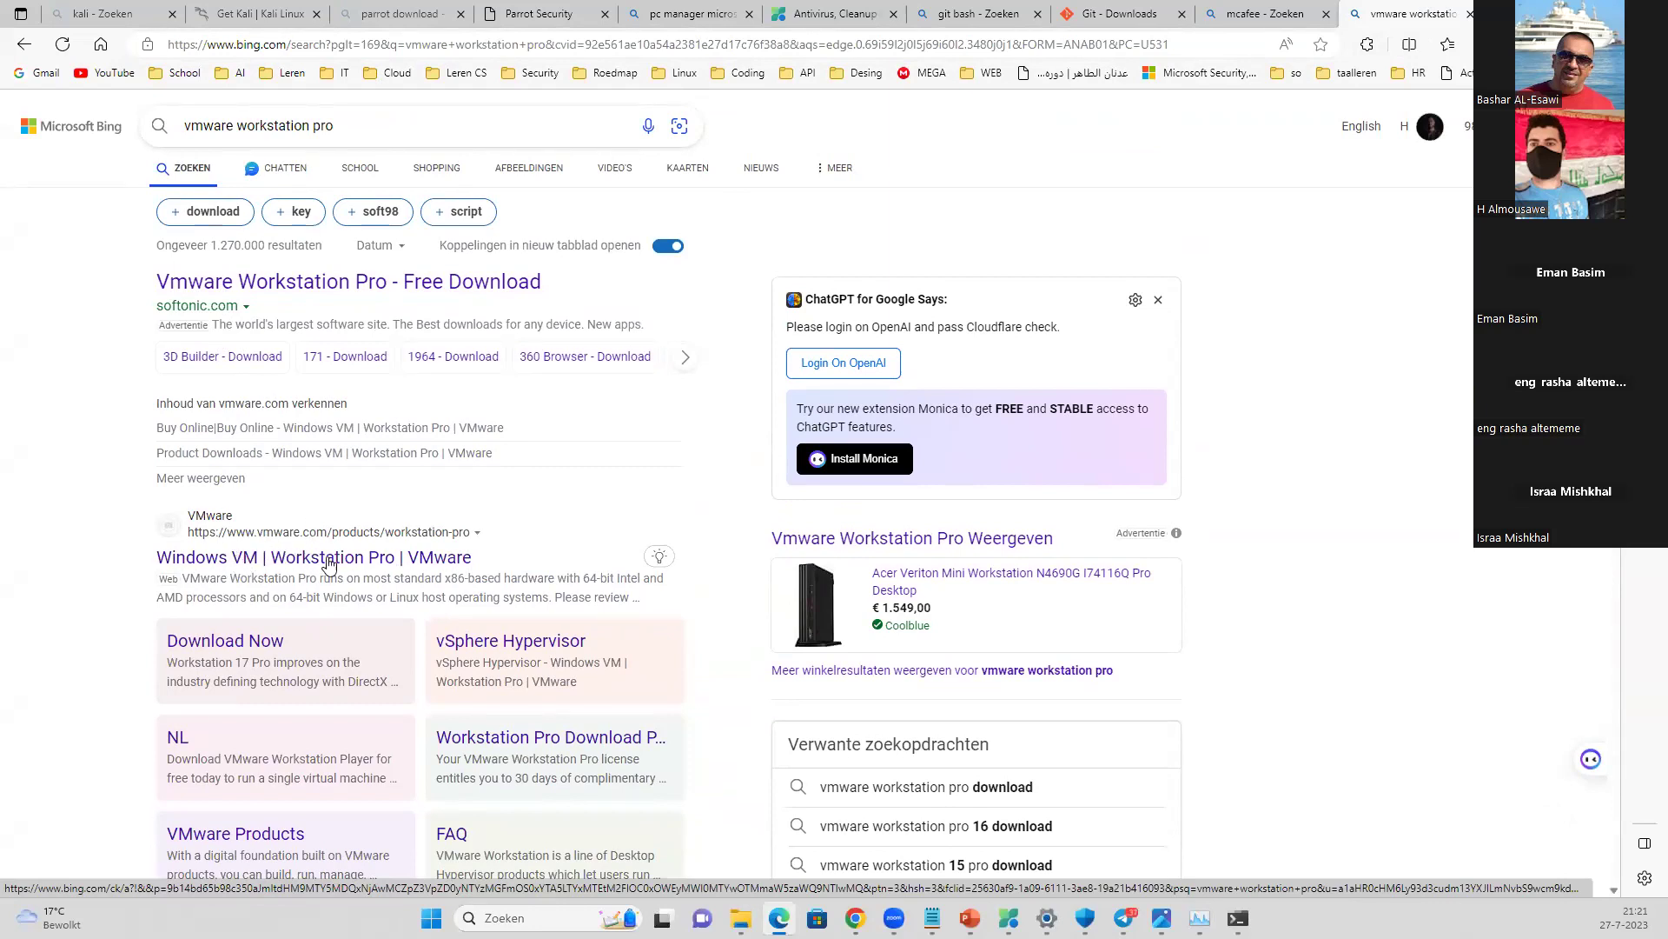
# - Open VMware's Workstation Pro product page from the search results and go to the Workstation 17 Pro trial download page
pyautogui.click(280, 562)
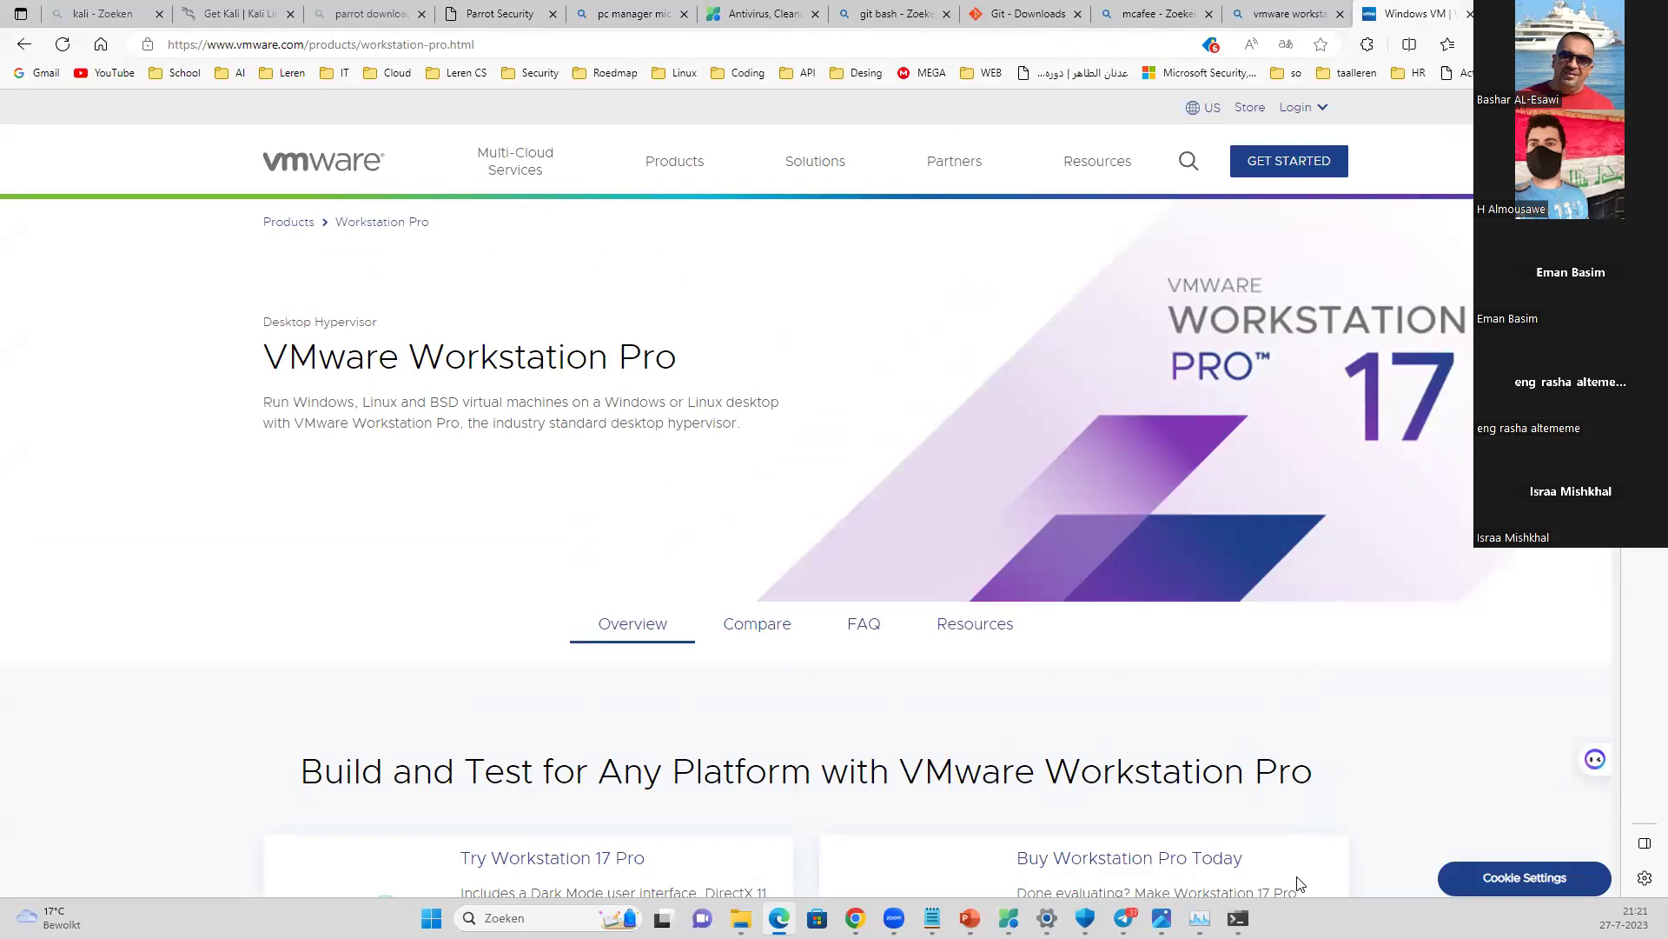
pyautogui.scroll(-1, 1177, 803)
pyautogui.scroll(-1, 1165, 791)
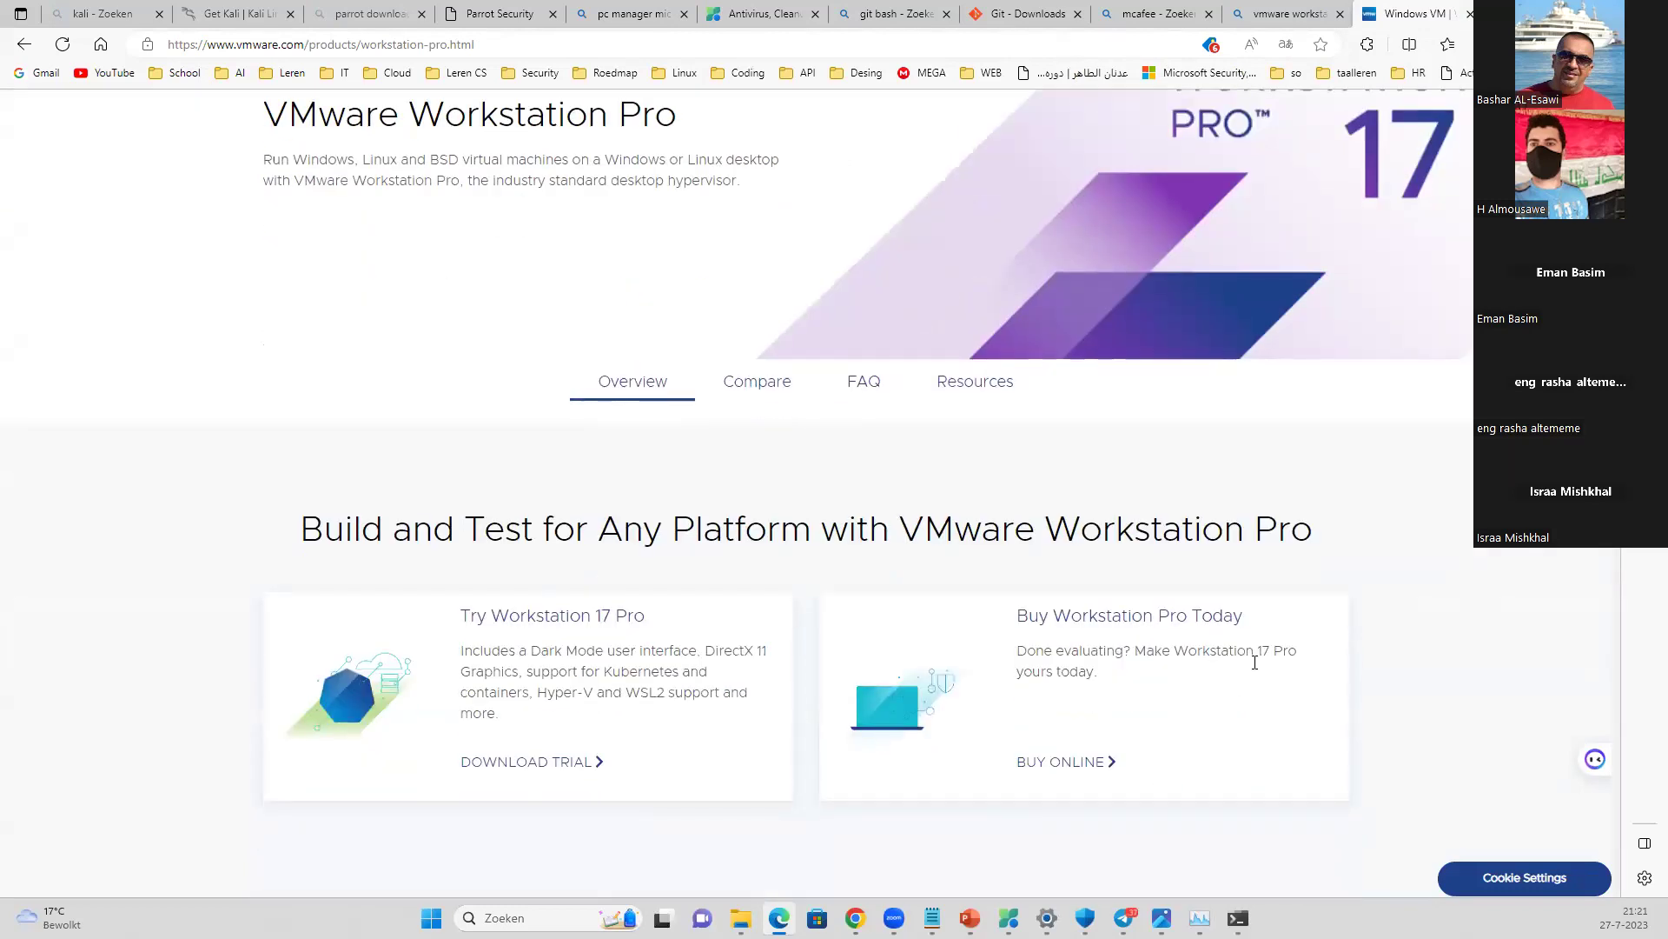
pyautogui.scroll(2, 1294, 643)
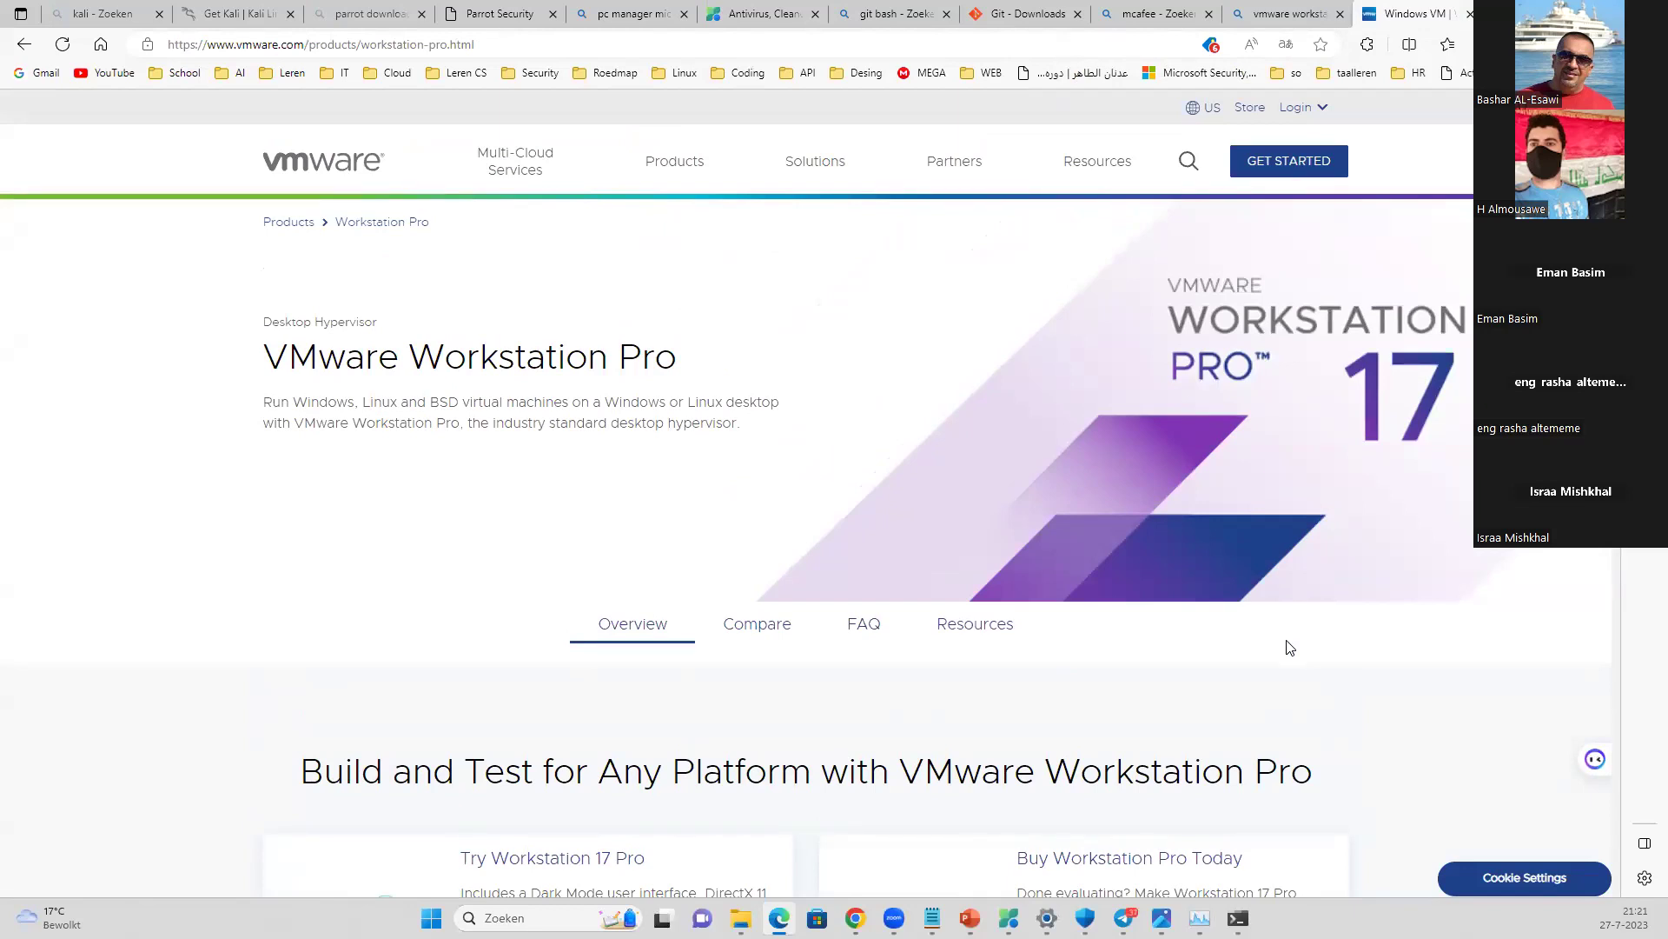
pyautogui.scroll(-3, 1295, 643)
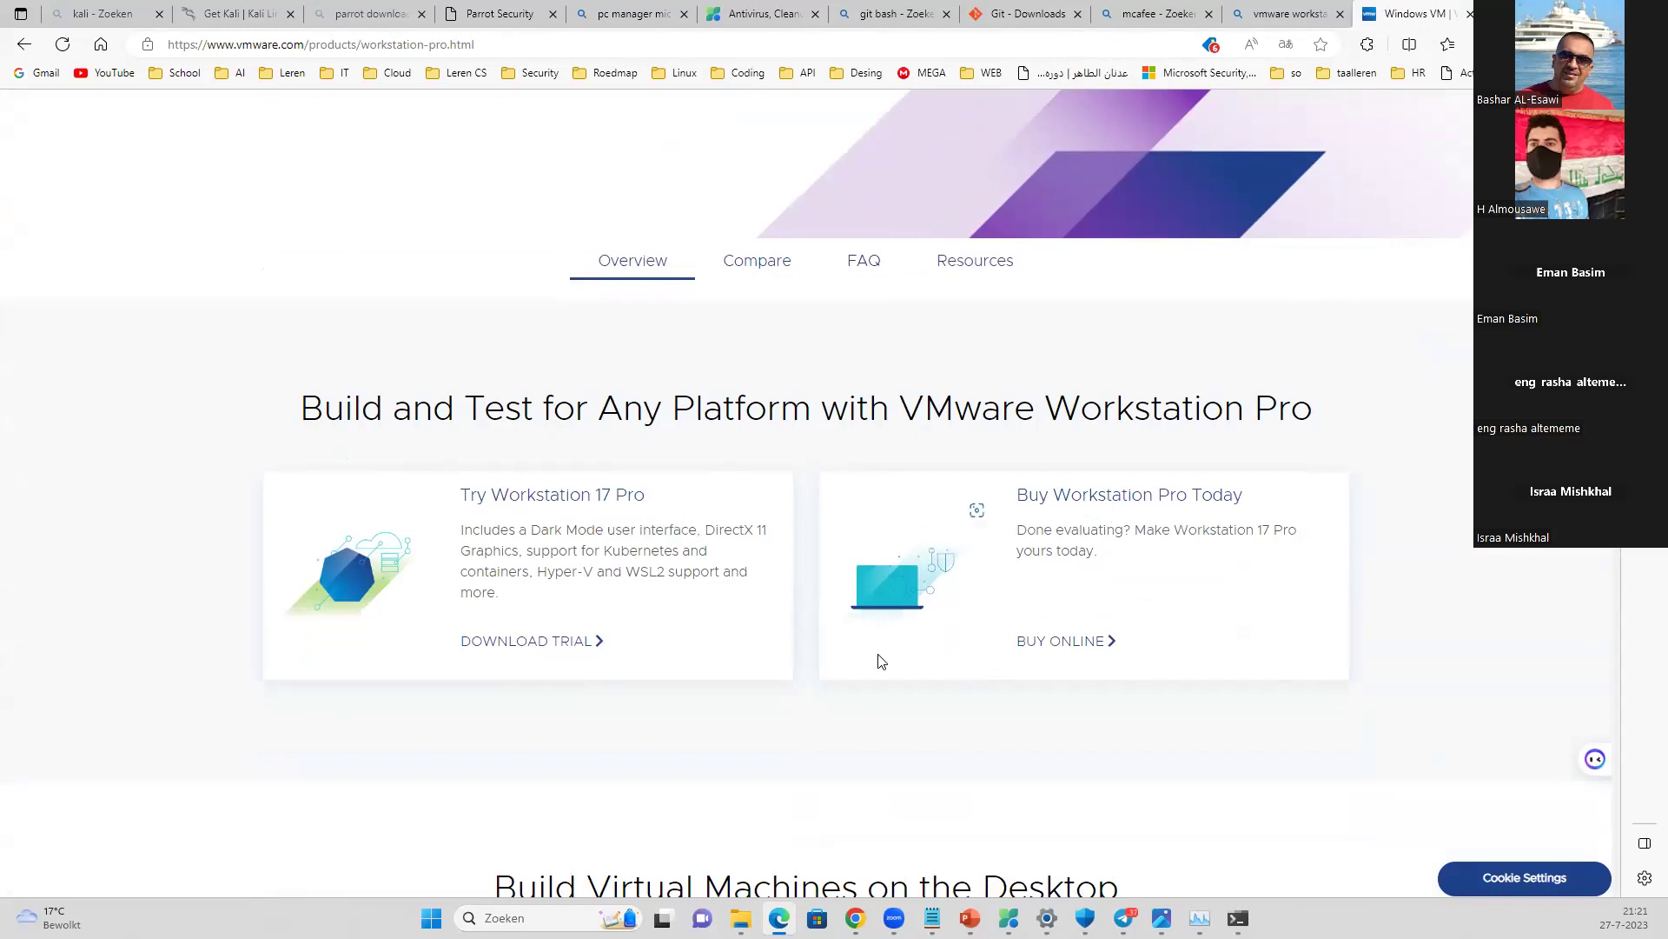
pyautogui.click(513, 497)
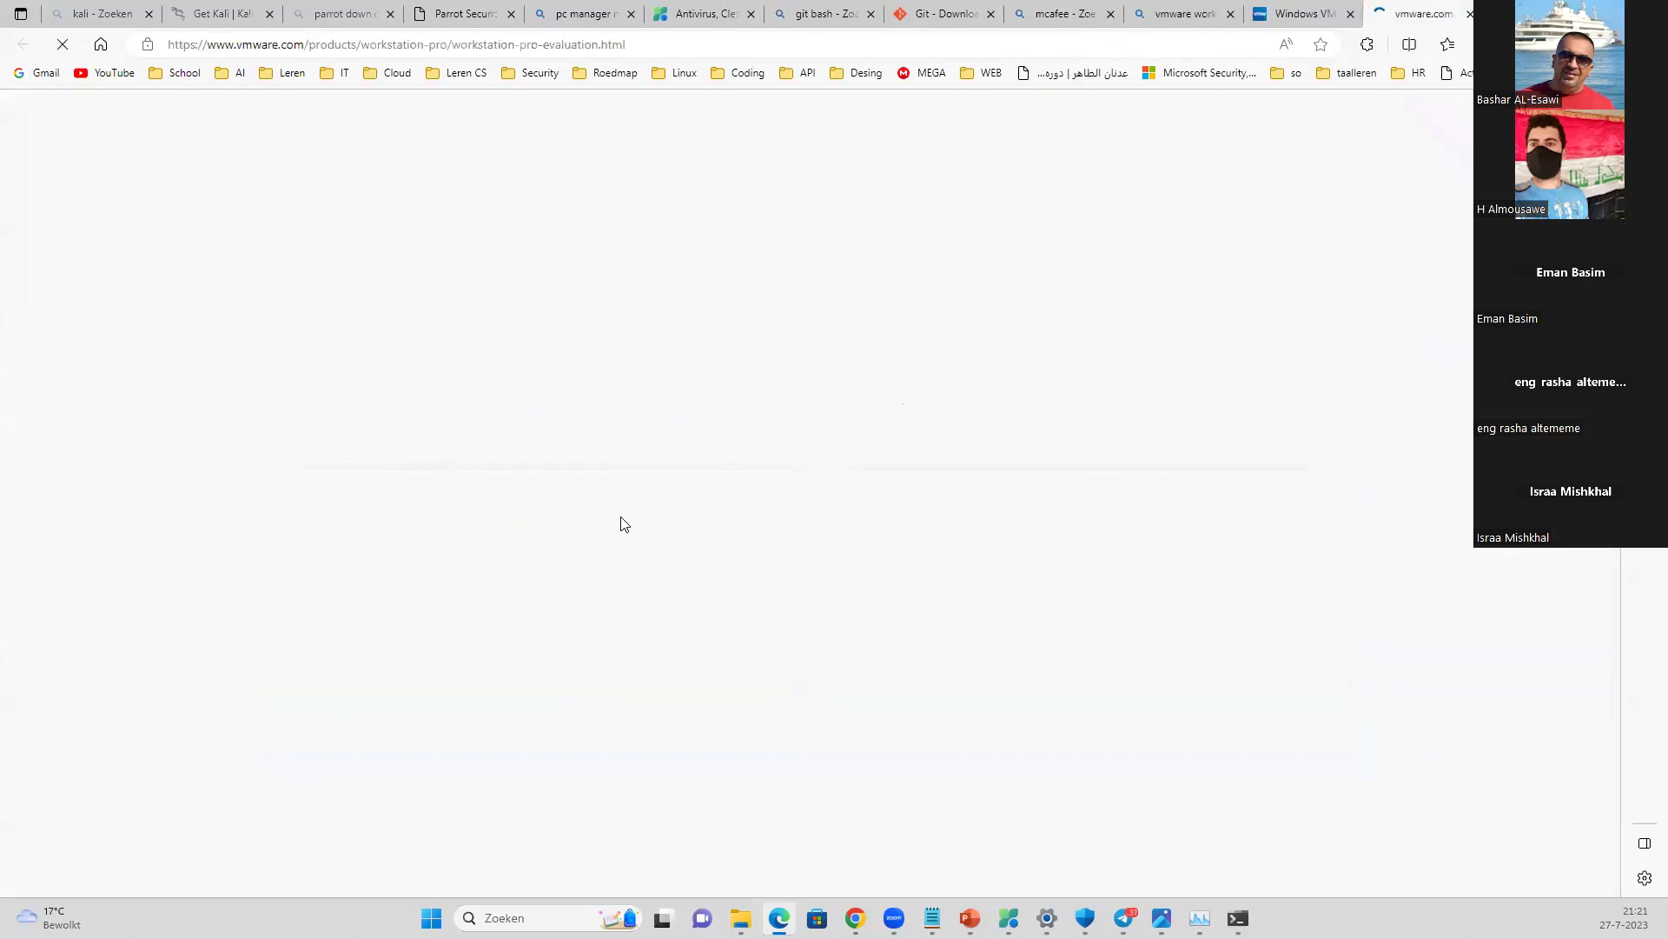
pyautogui.scroll(-7, 677, 564)
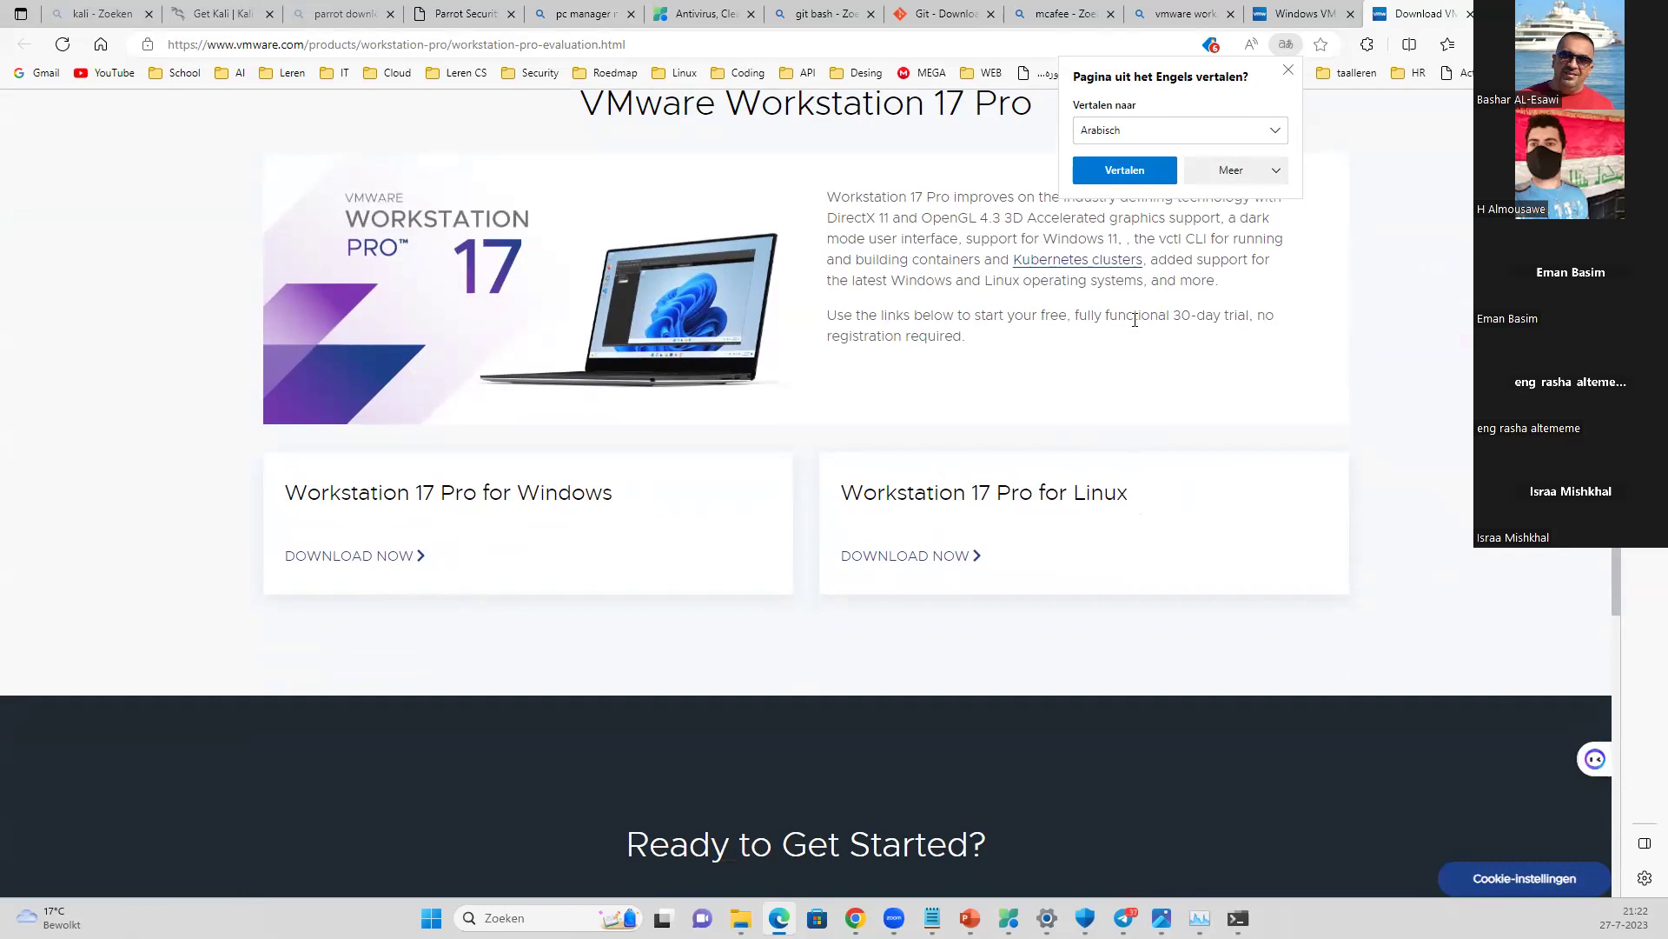
# - Return to the Workstation Pro product page, open its online purchase page, and find the Player vs. Pro comparison table
pyautogui.click(1299, 13)
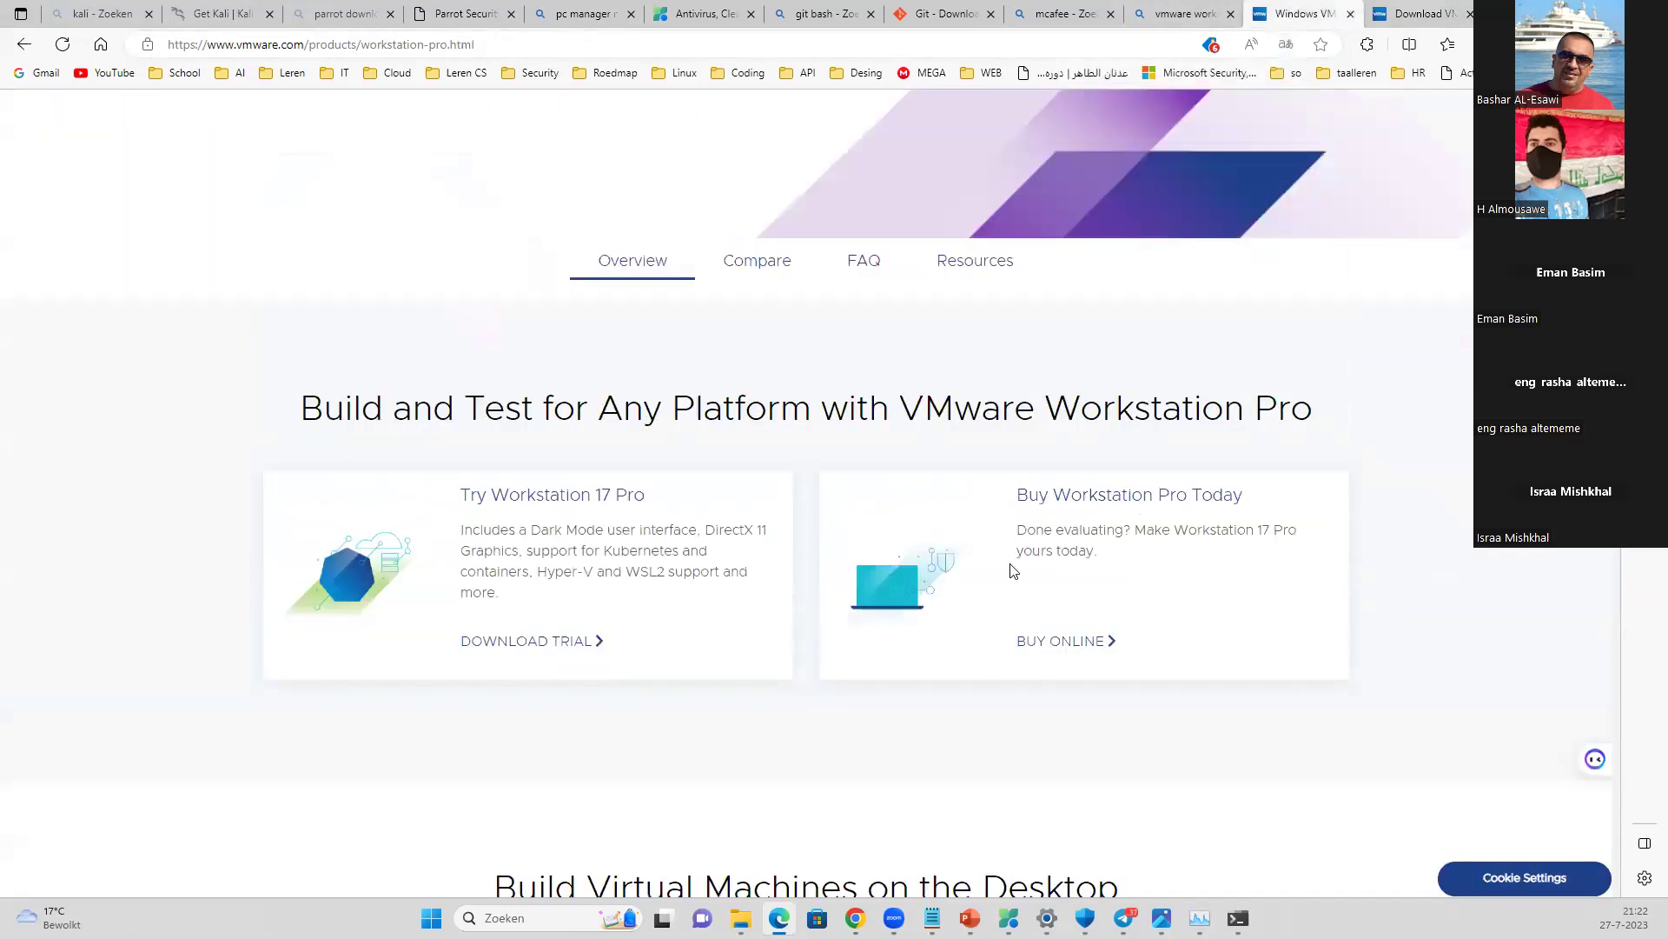
pyautogui.click(1076, 641)
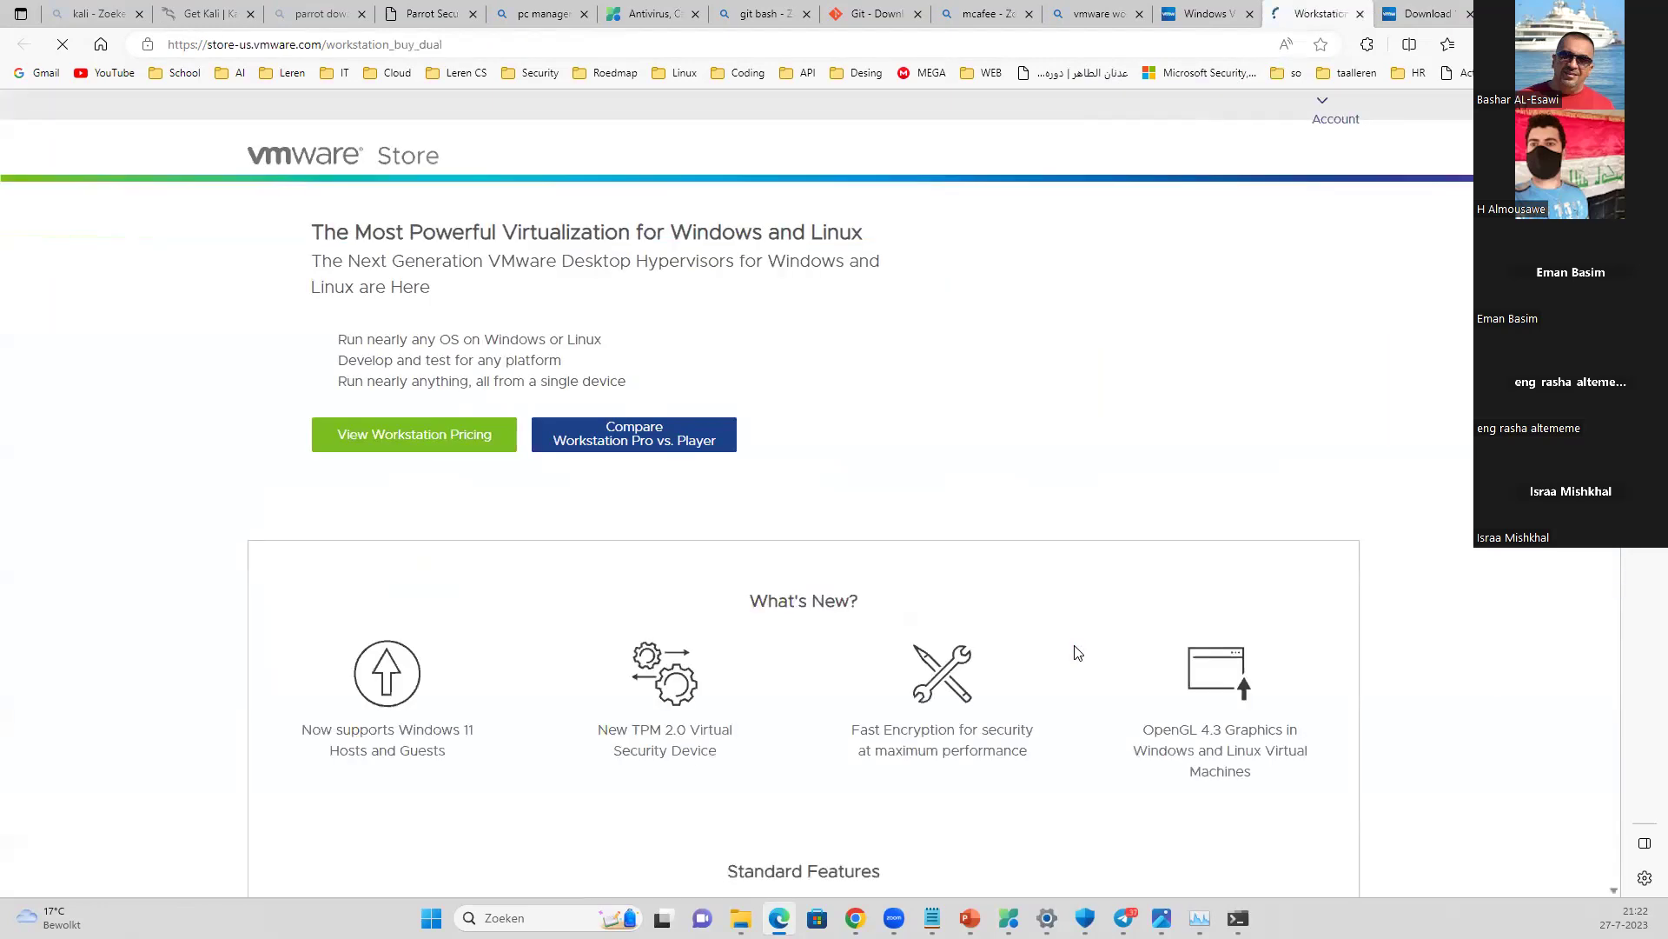
pyautogui.scroll(-15, 991, 639)
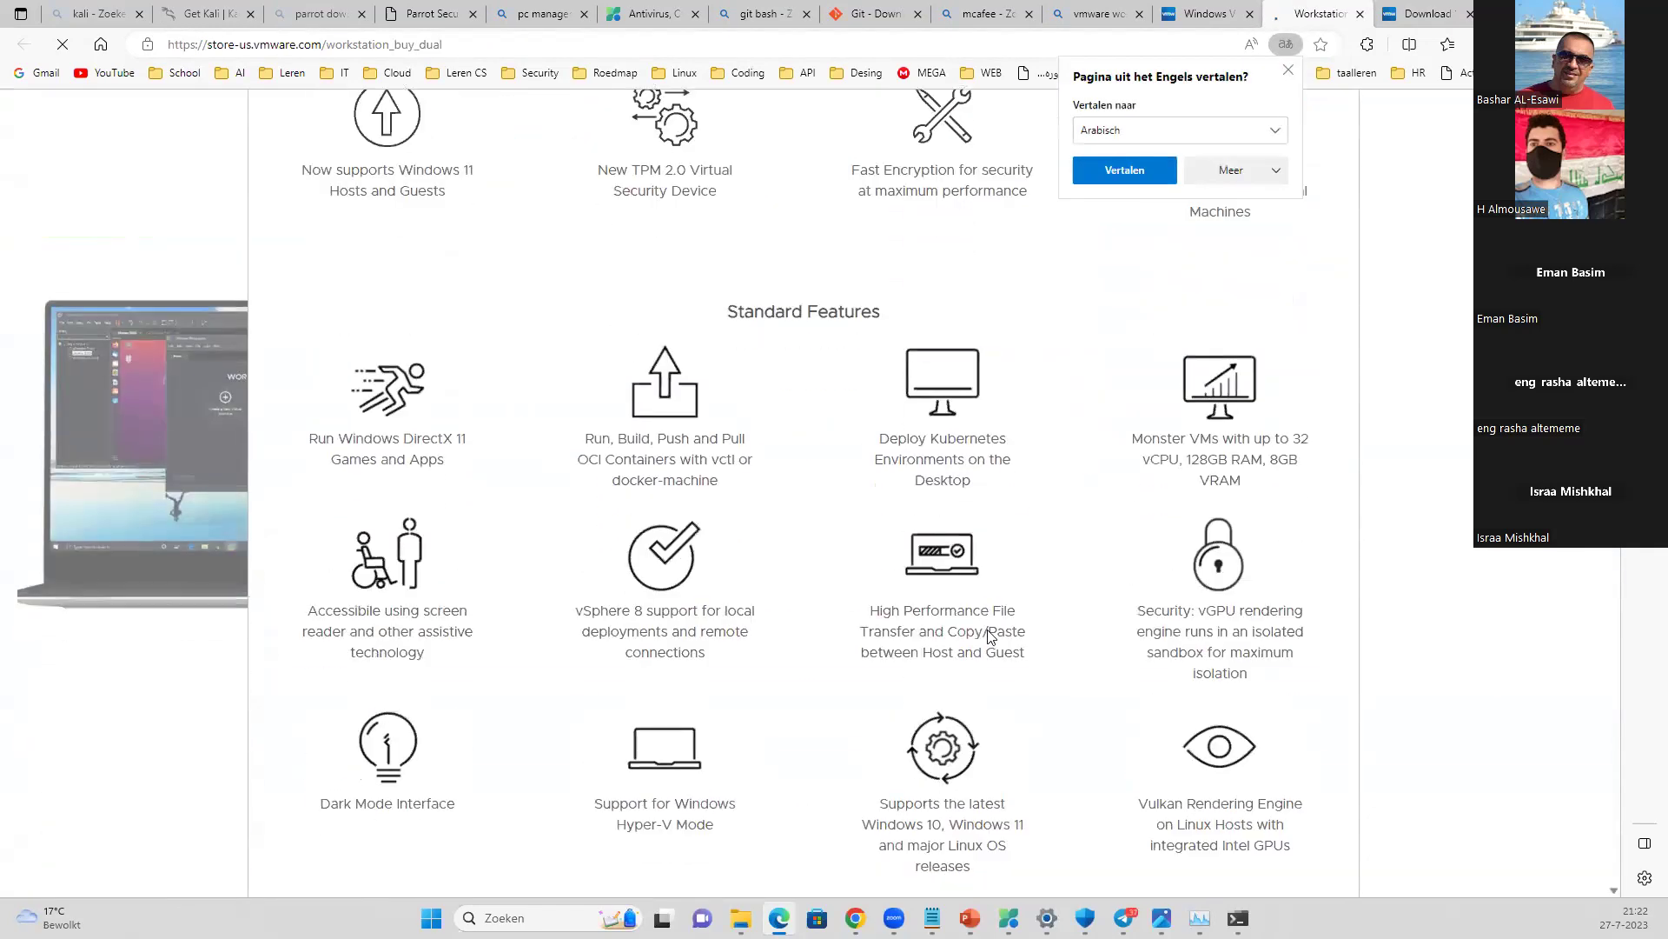
pyautogui.scroll(-6, 991, 635)
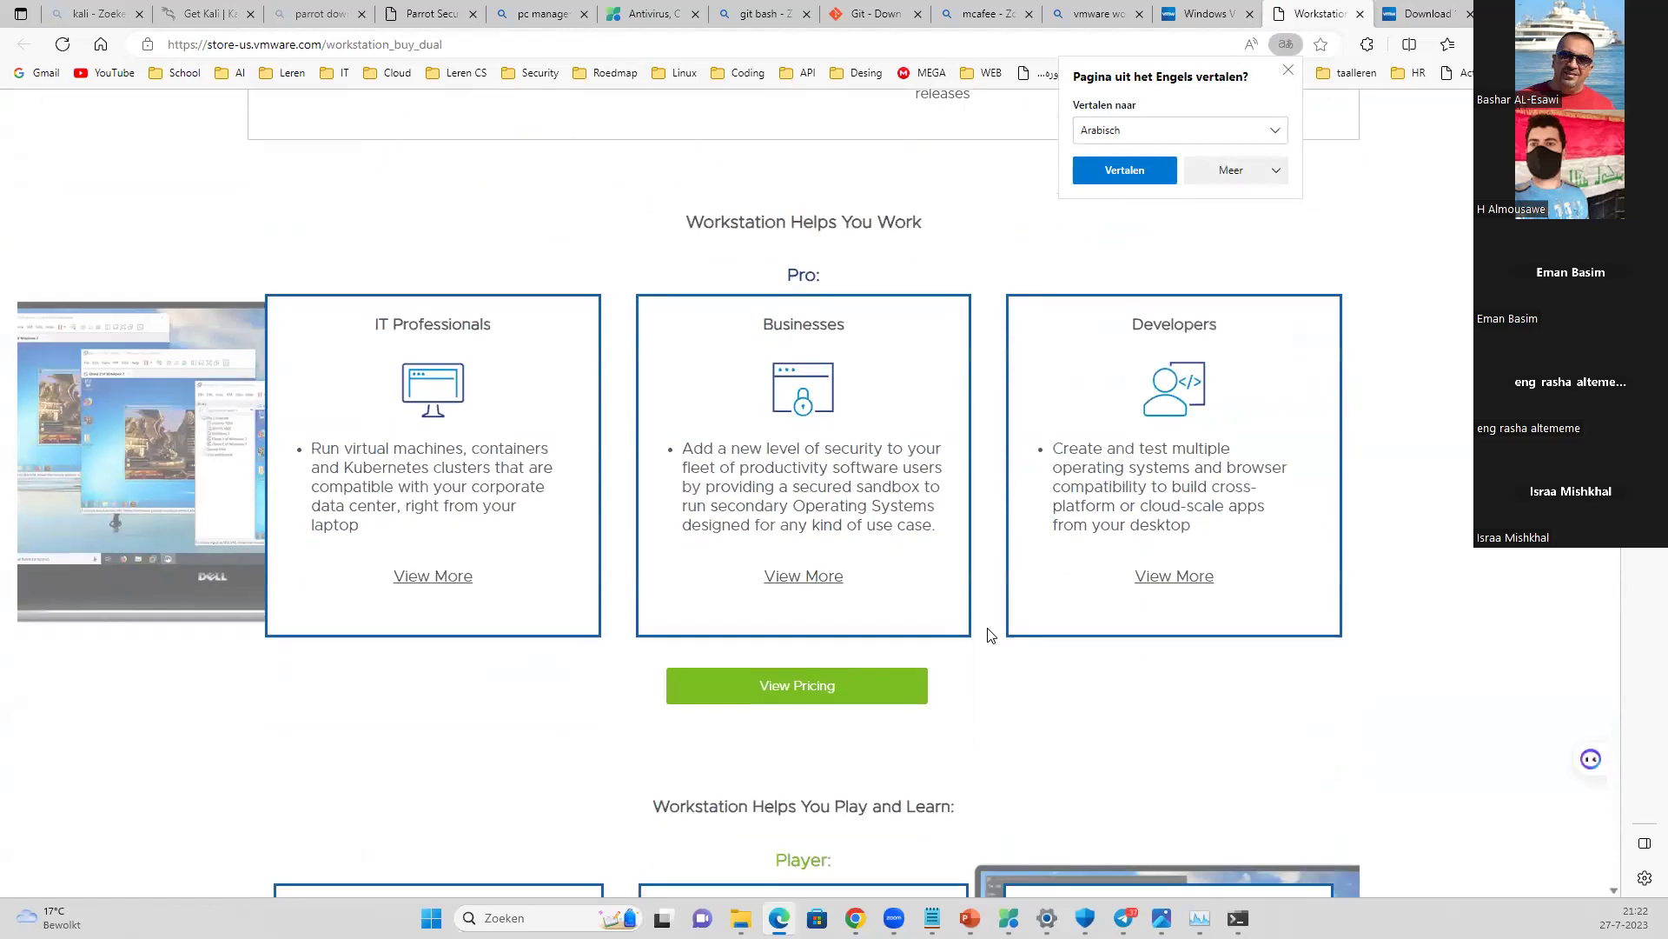
pyautogui.scroll(-8, 987, 628)
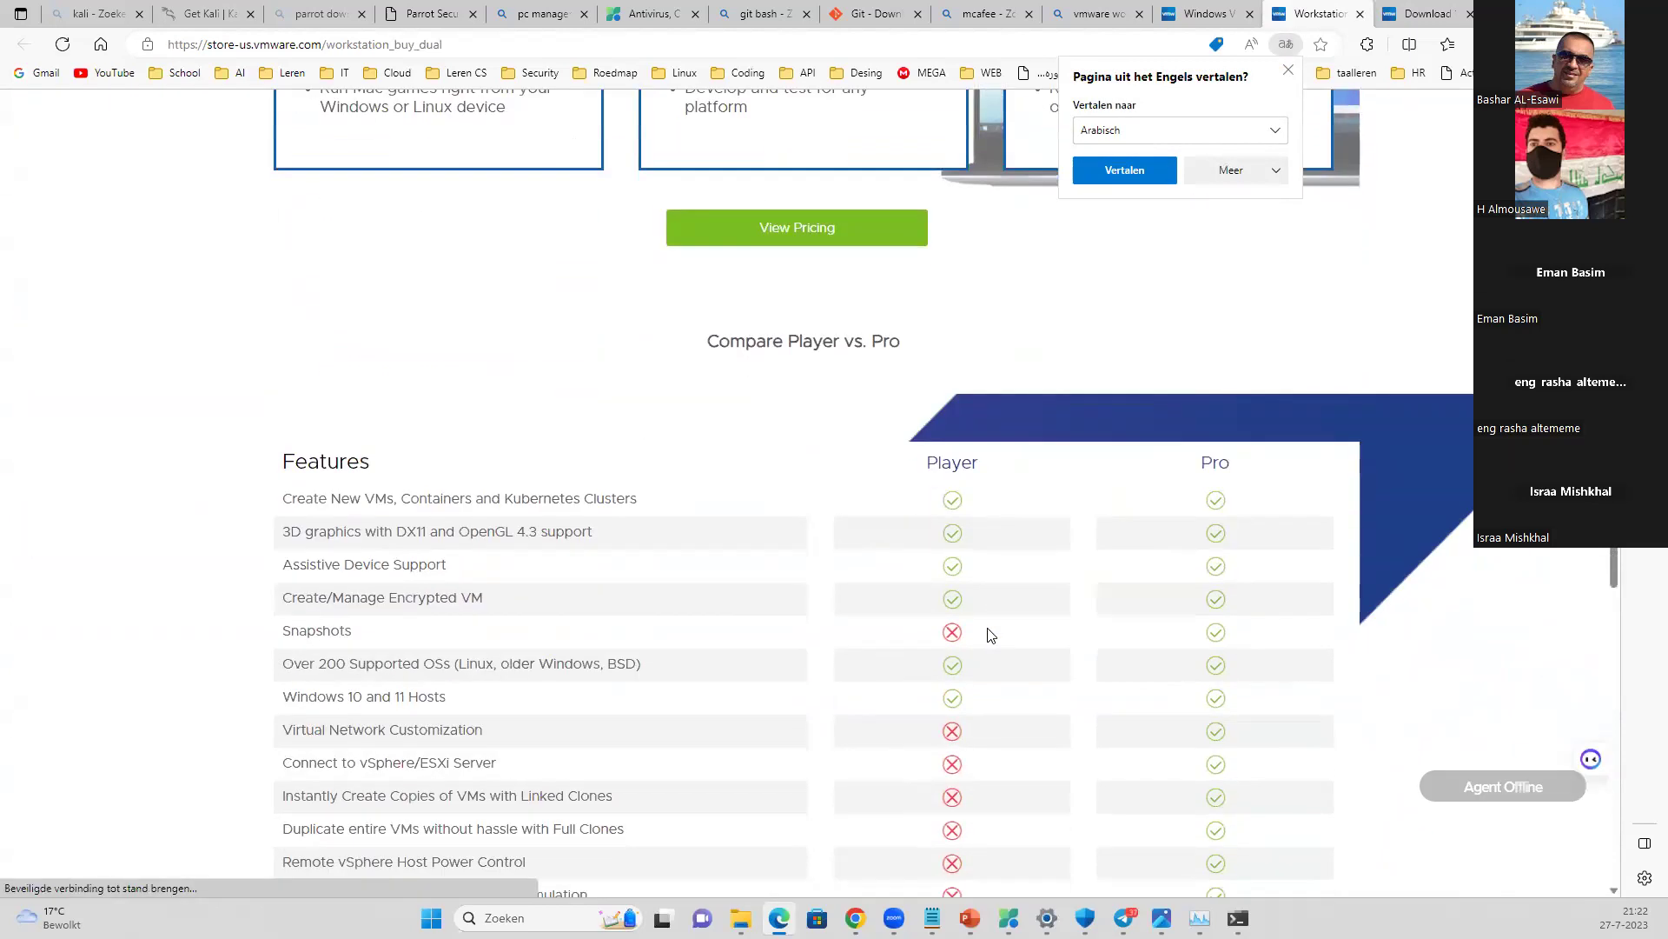
pyautogui.scroll(-2, 987, 634)
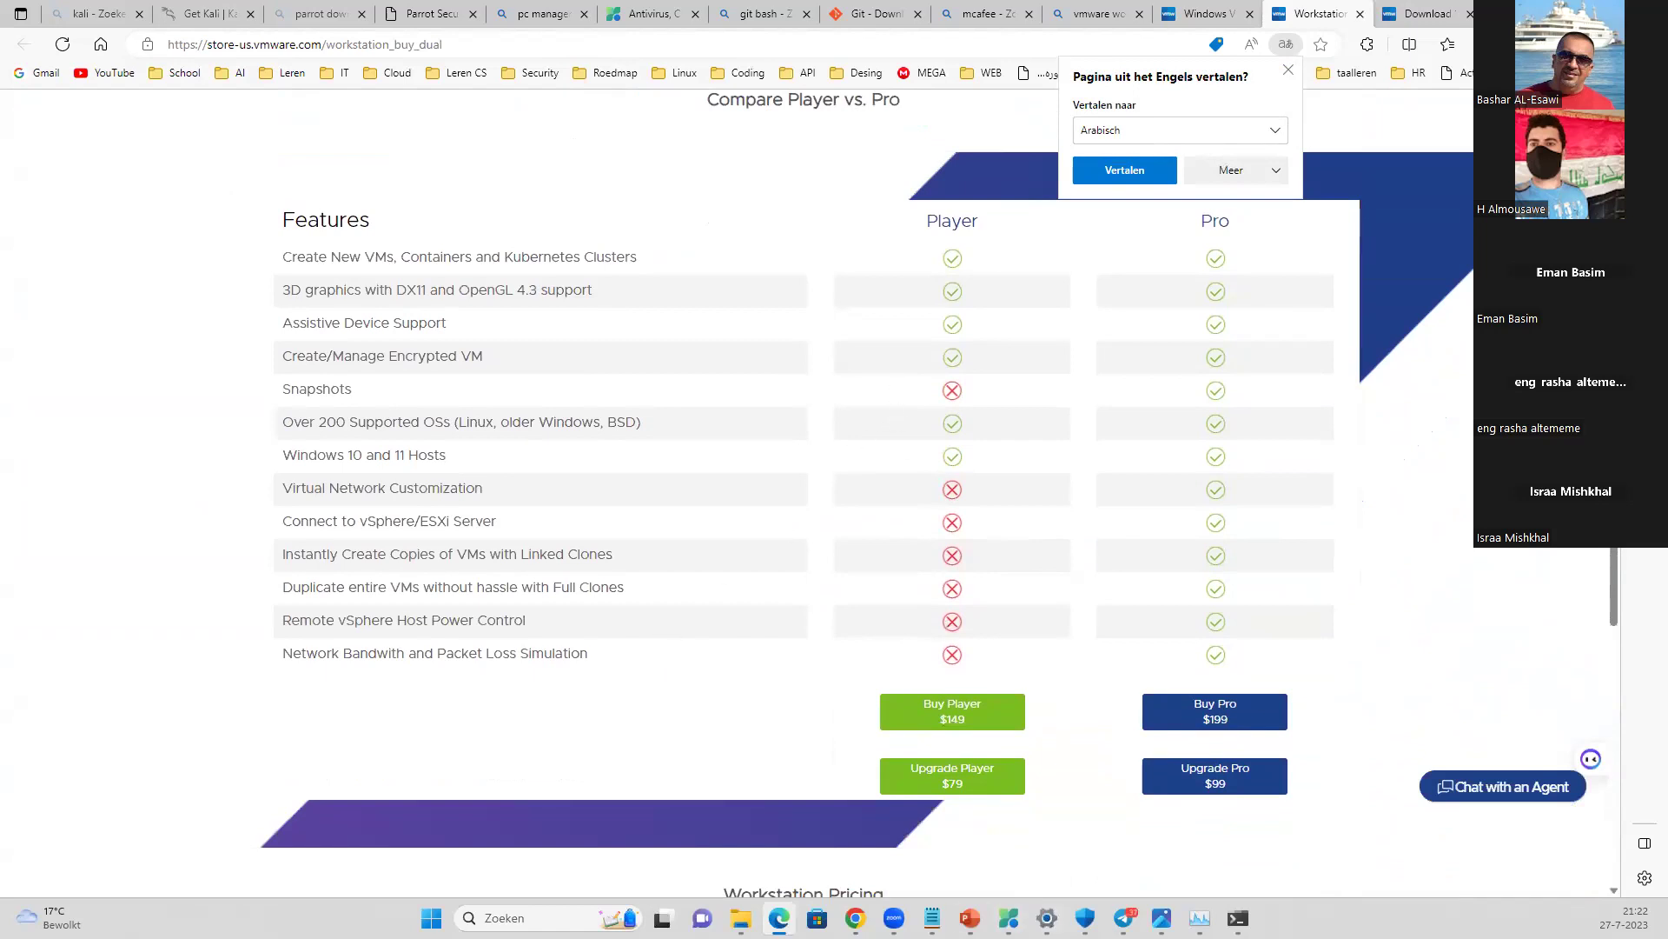
# - Show the Virtualization VM slide in PowerPoint and return to the Player vs. Pro comparison in Edge
pyautogui.click(970, 918)
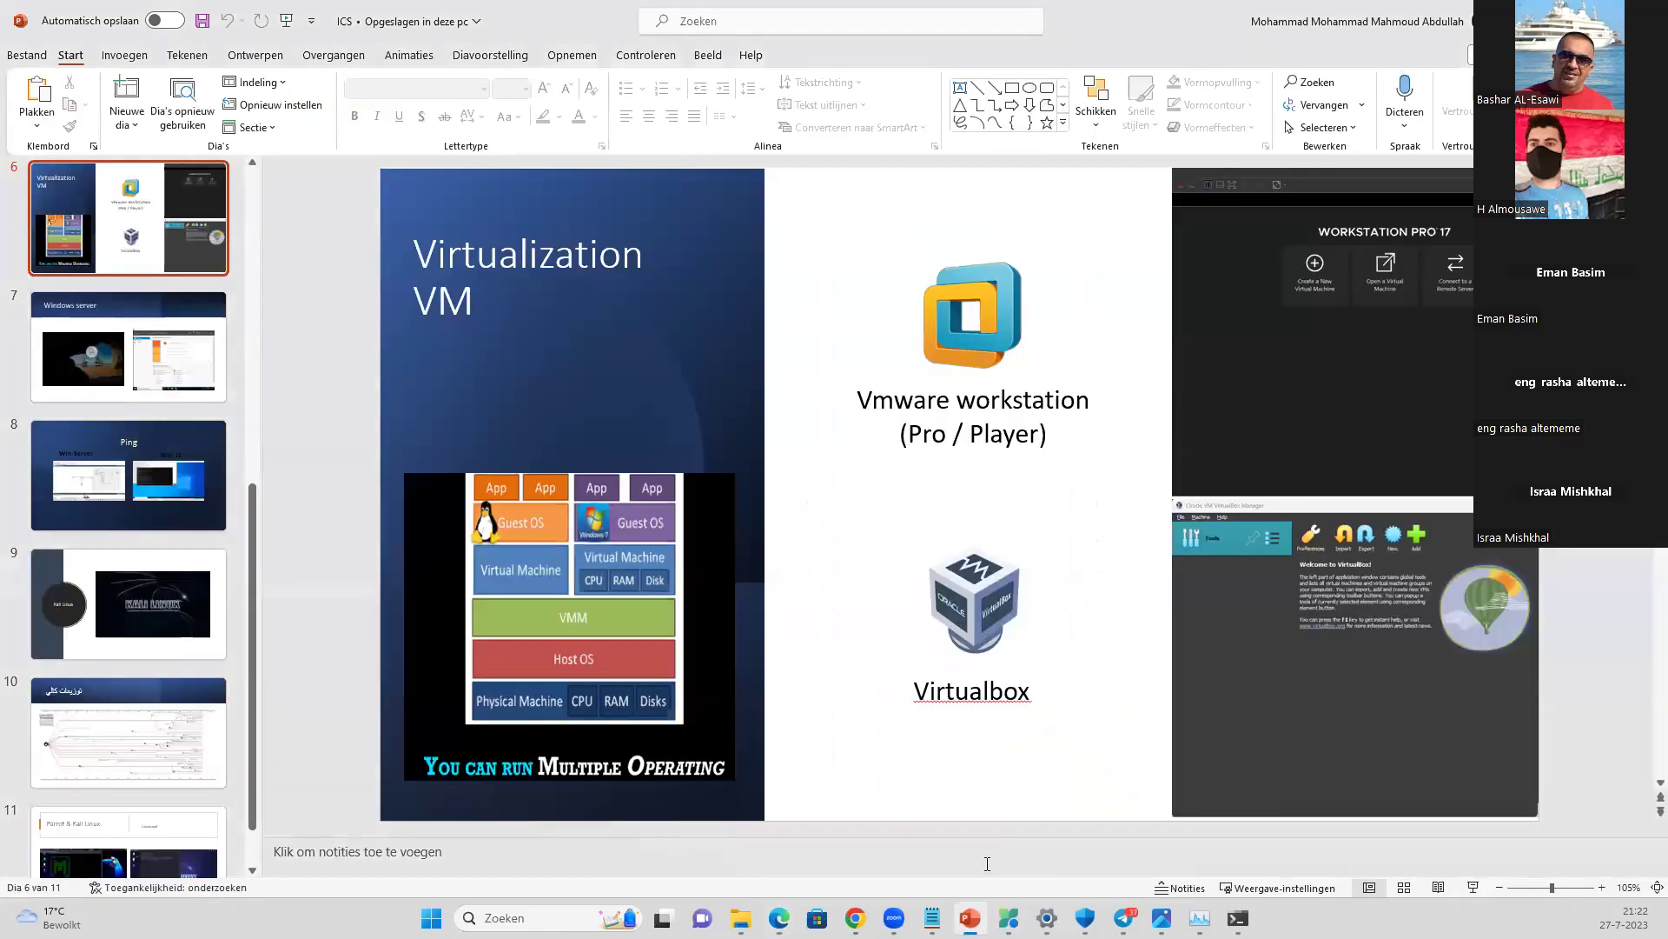
pyautogui.moveTo(1085, 917)
pyautogui.moveTo(779, 917)
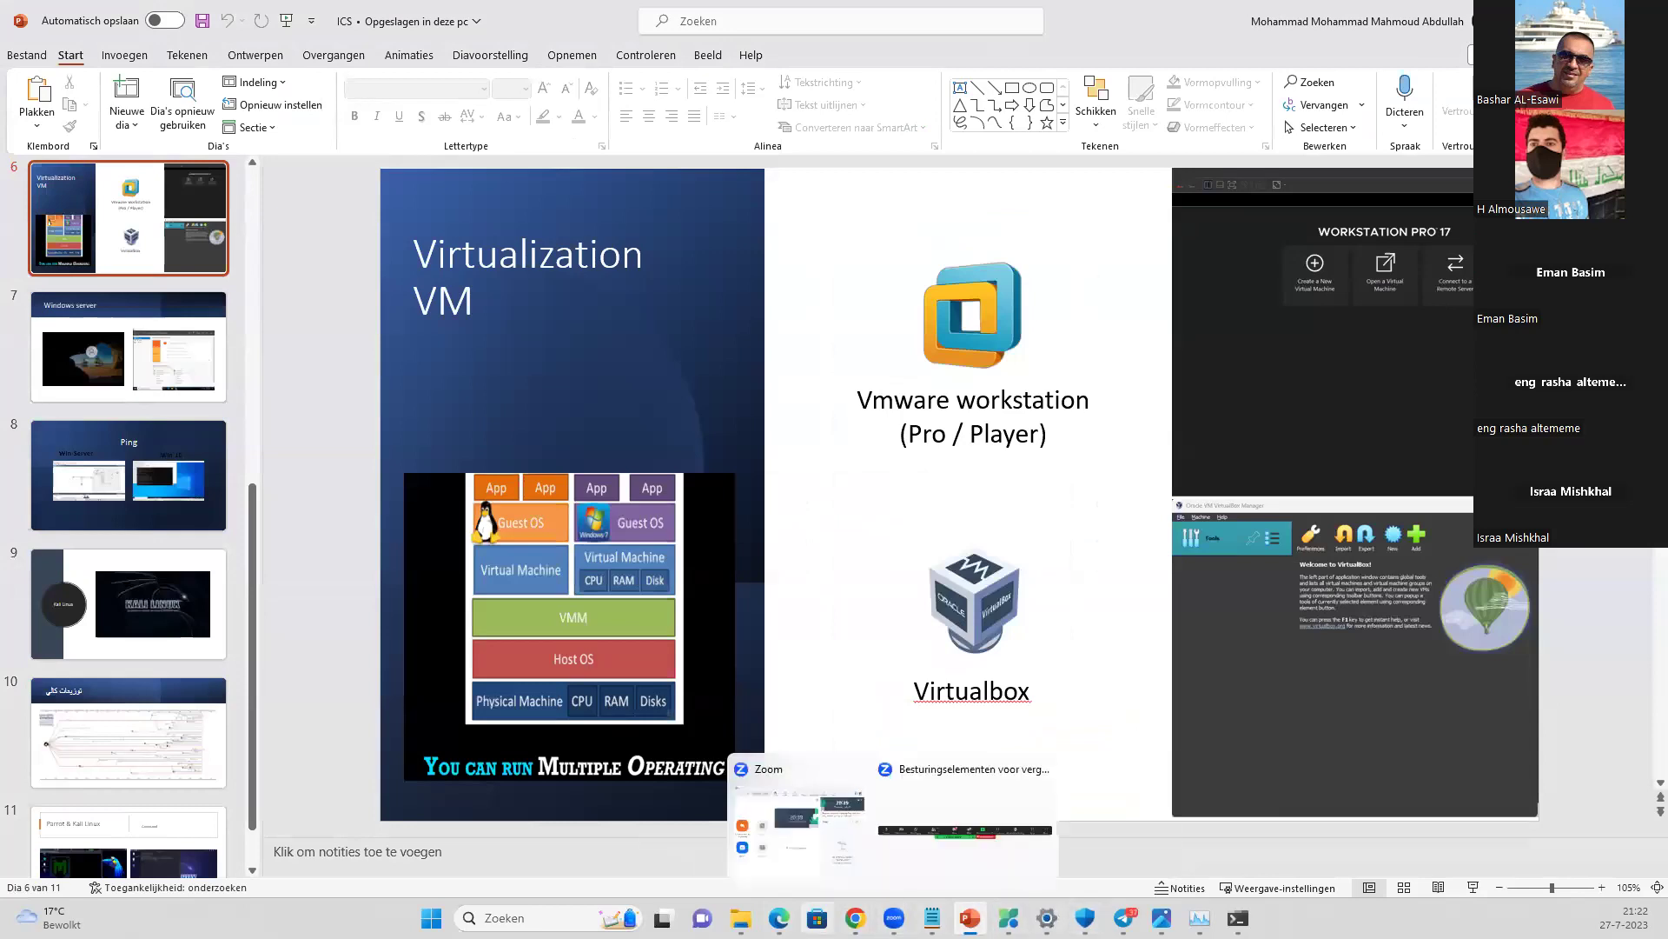
pyautogui.click(808, 826)
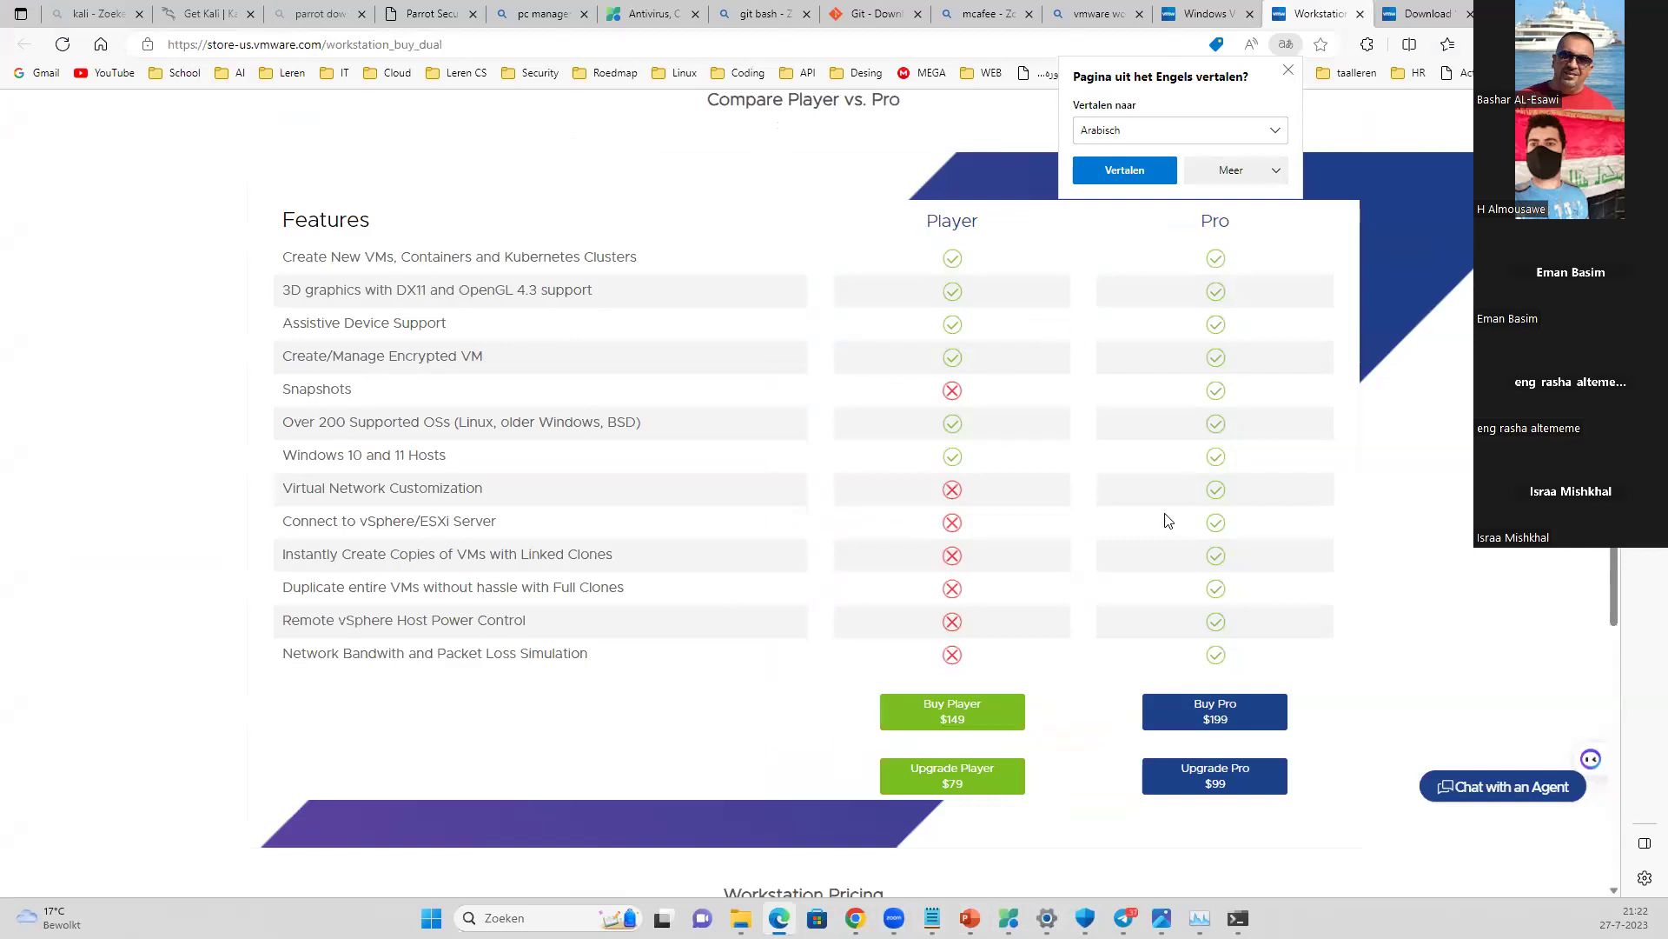
# - Highlight the packet loss simulation, remote vSphere host power control and vSphere/ESXi Server connection features in the comparison table
pyautogui.moveTo(294, 657); pyautogui.dragTo(497, 658)
pyautogui.moveTo(293, 621); pyautogui.dragTo(406, 623)
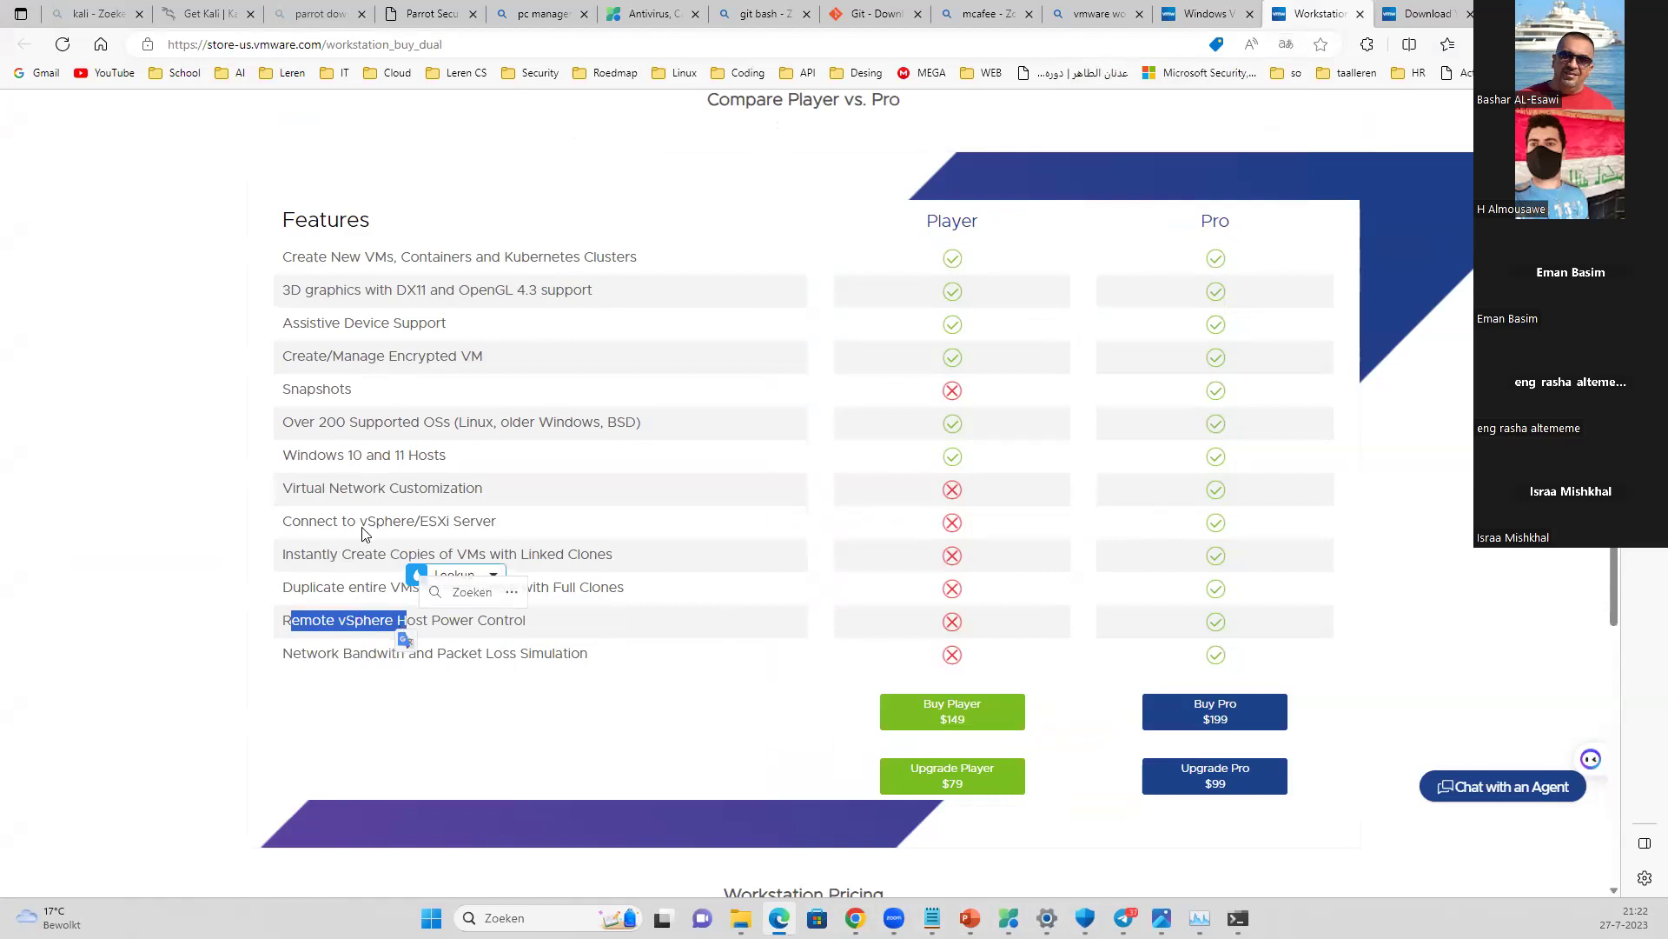
pyautogui.click(420, 521)
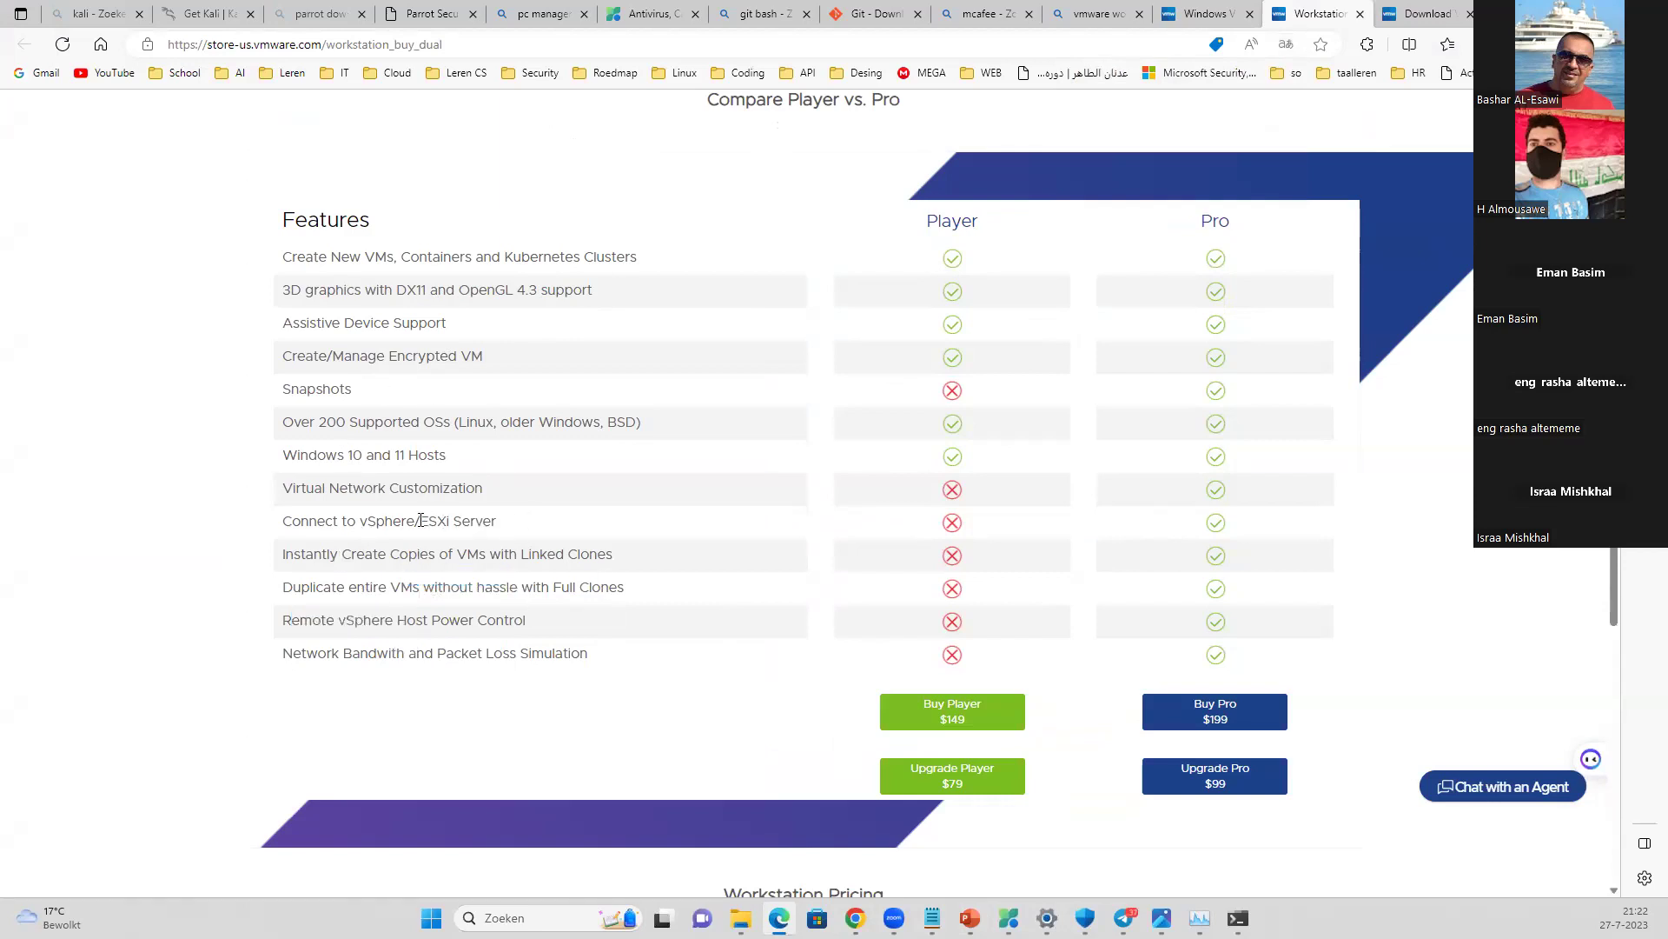
pyautogui.moveTo(419, 521); pyautogui.dragTo(497, 527)
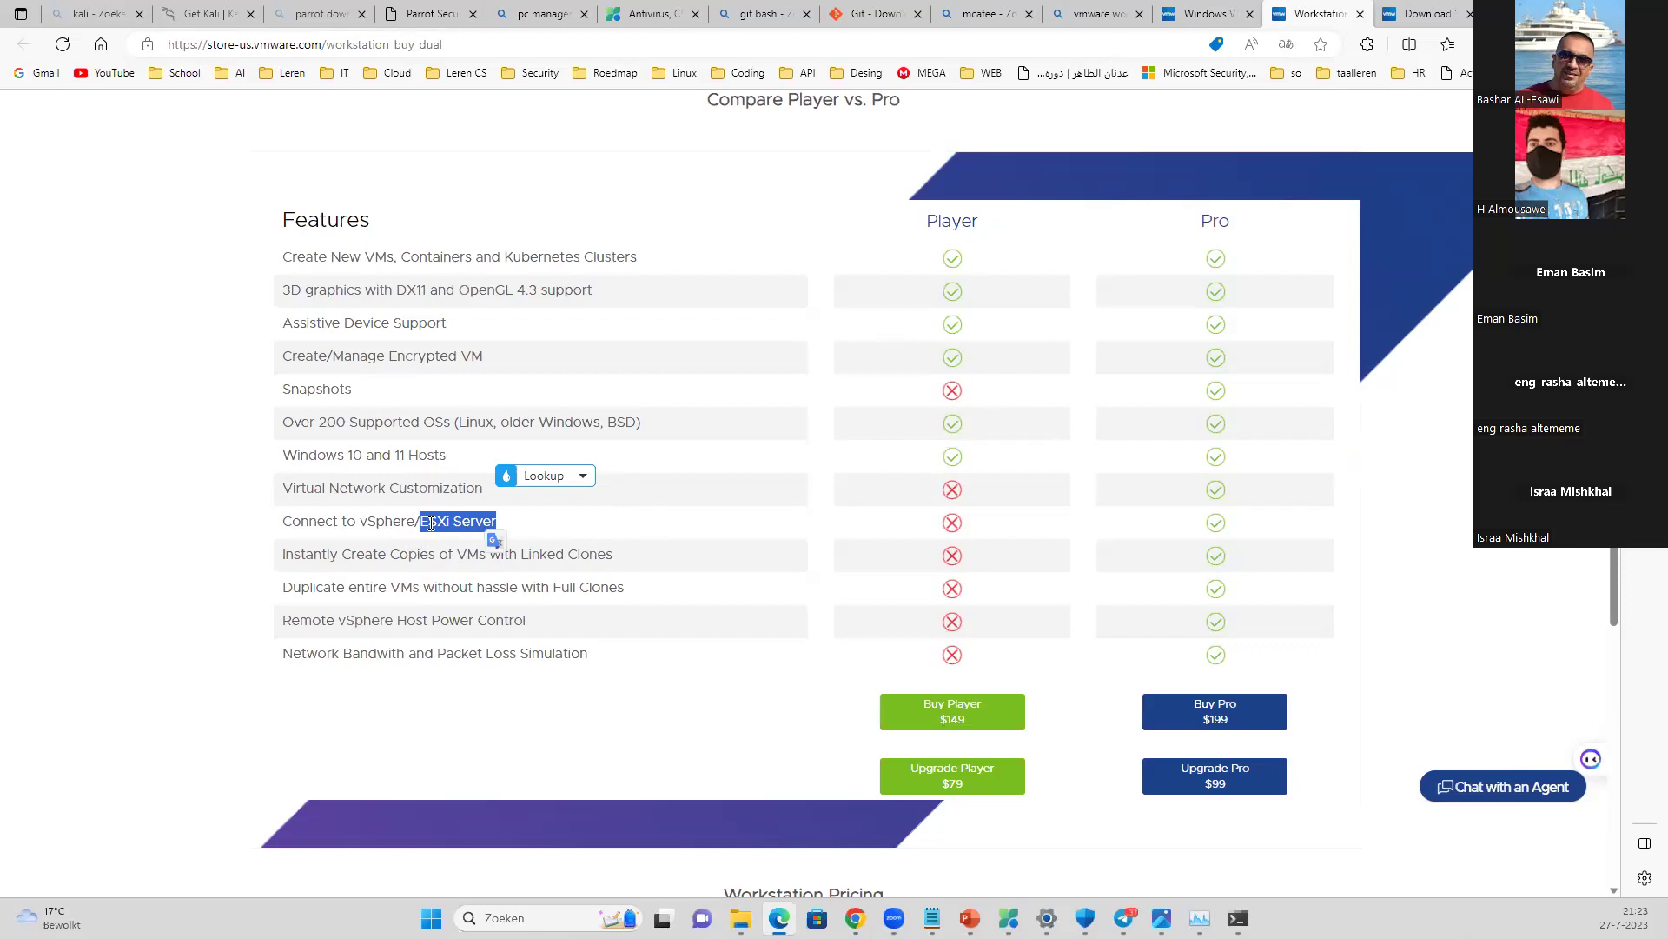
pyautogui.moveTo(276, 524); pyautogui.dragTo(496, 539)
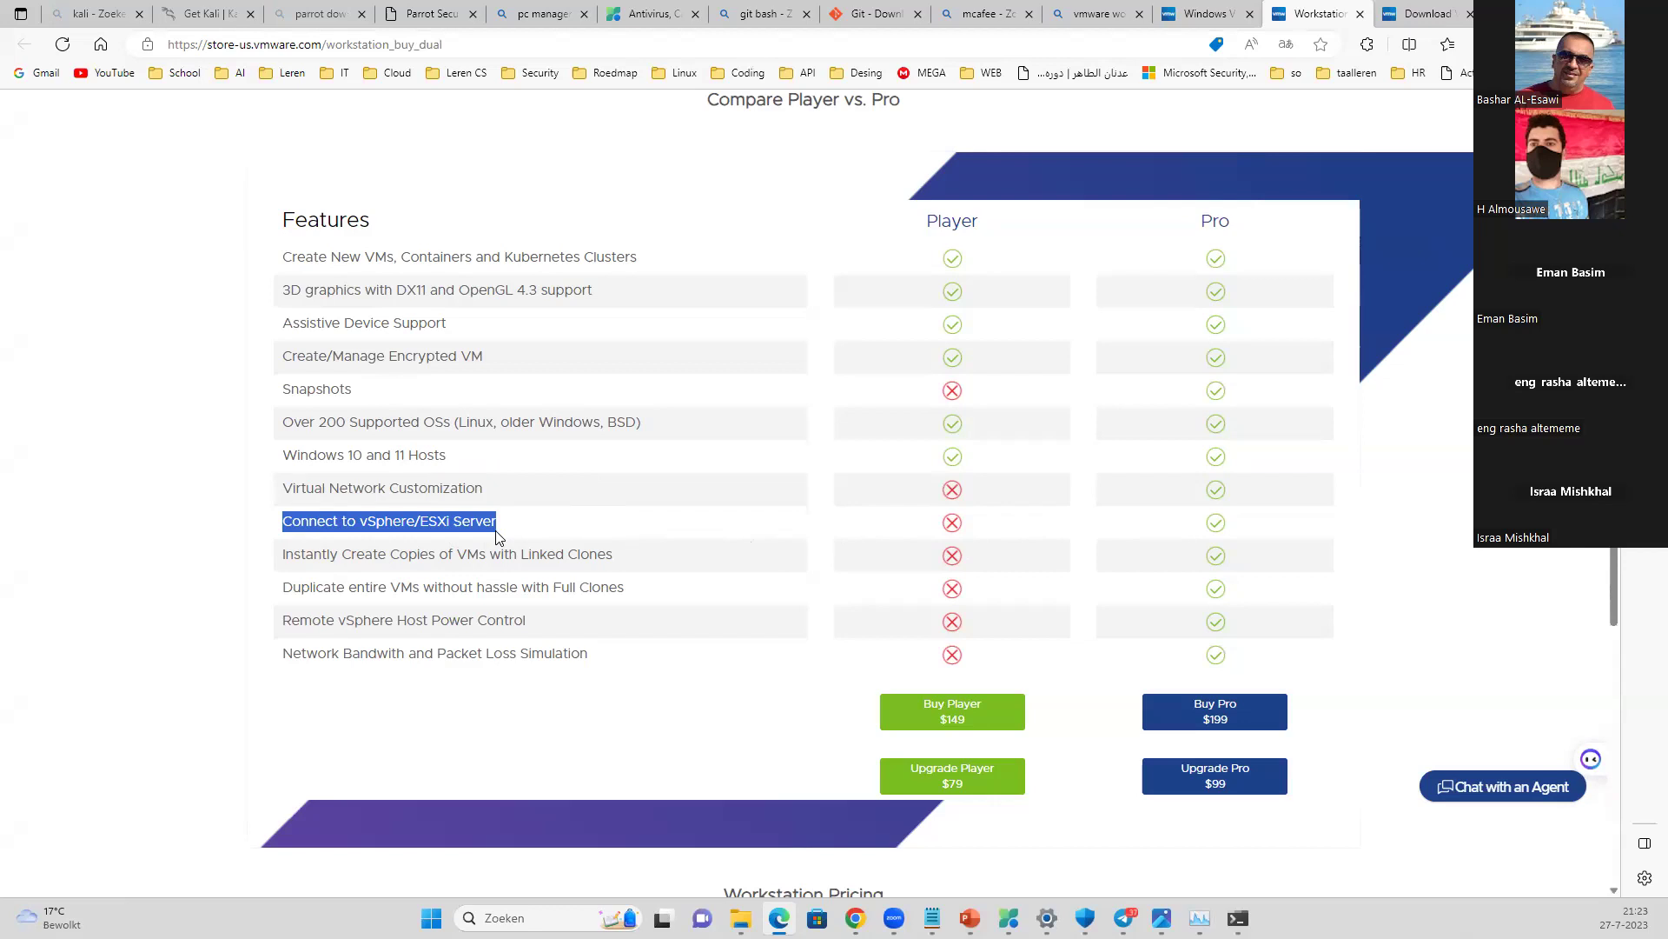
pyautogui.click(444, 525)
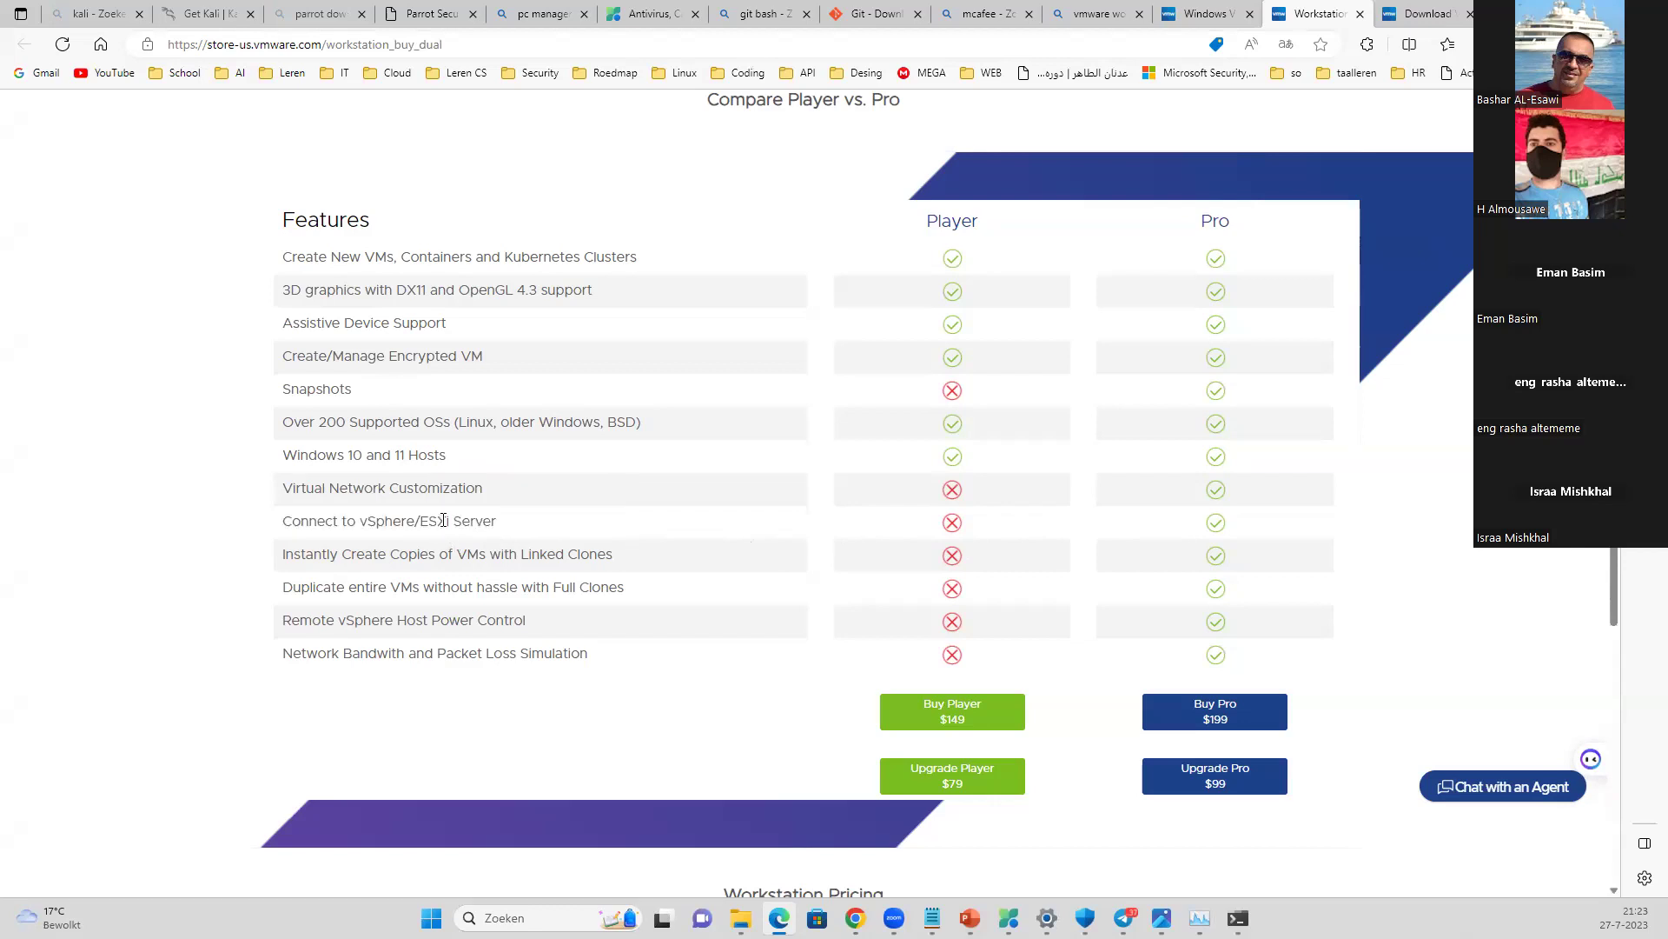
pyautogui.doubleClick(443, 519)
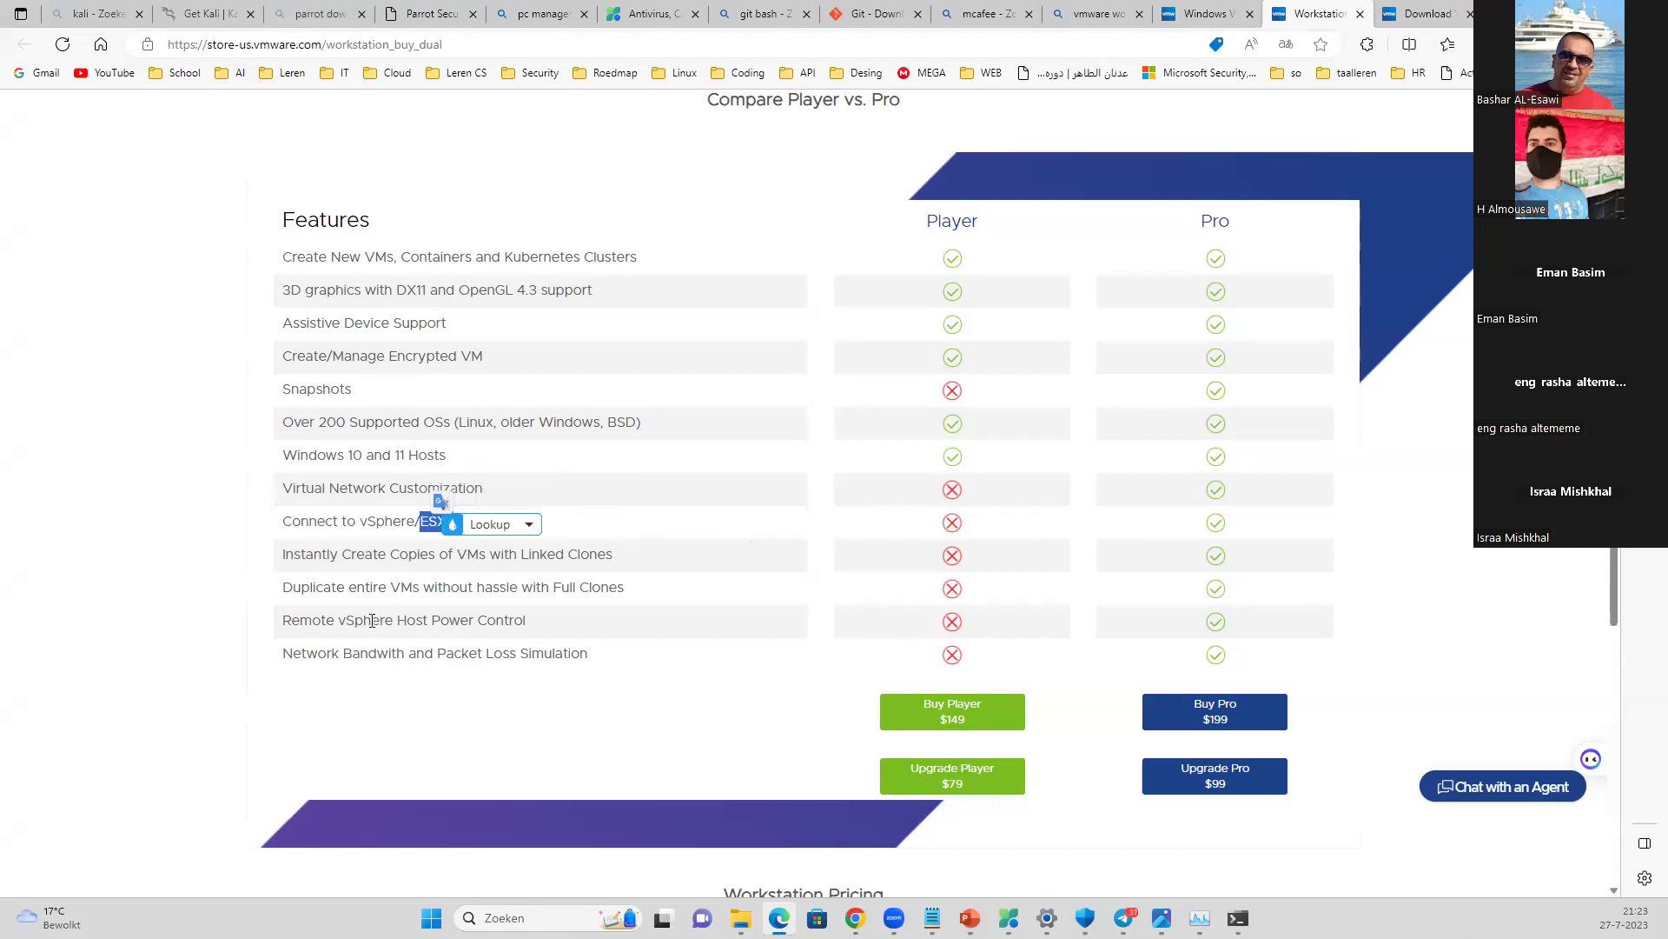
pyautogui.click(442, 525)
pyautogui.moveTo(421, 521); pyautogui.dragTo(491, 526)
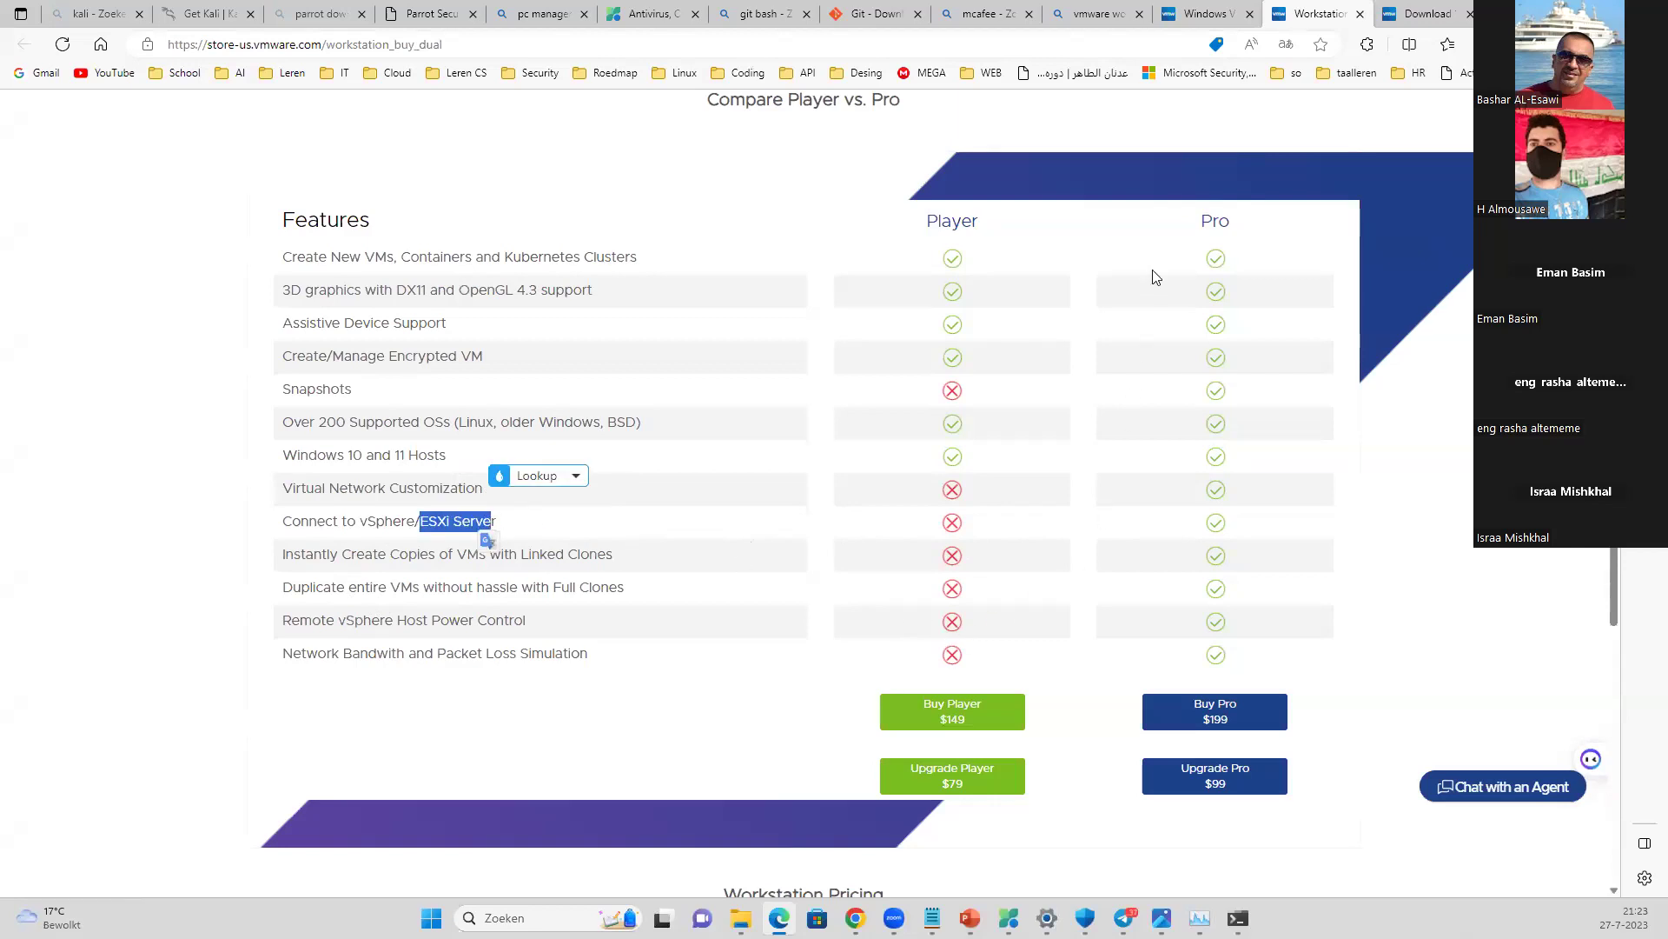
pyautogui.click(567, 522)
# - View the Workstation Pricing section for Workstation 17 Player and Workstation 17 Pro below the comparison table
pyautogui.moveTo(932, 918)
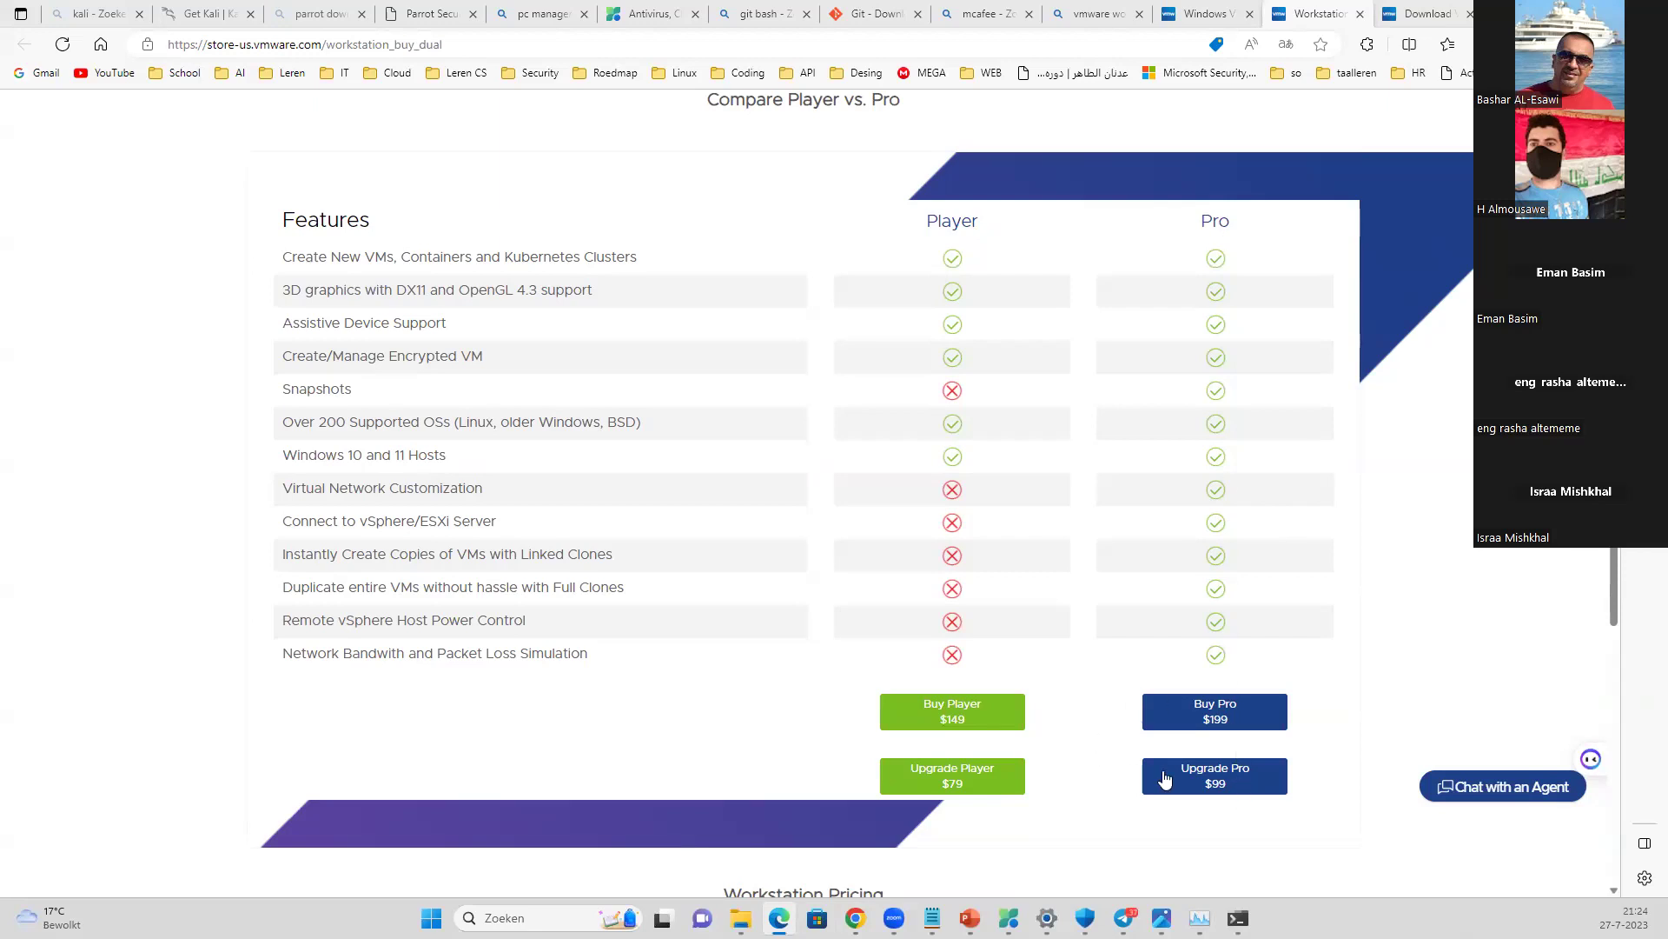
pyautogui.scroll(-1, 1114, 795)
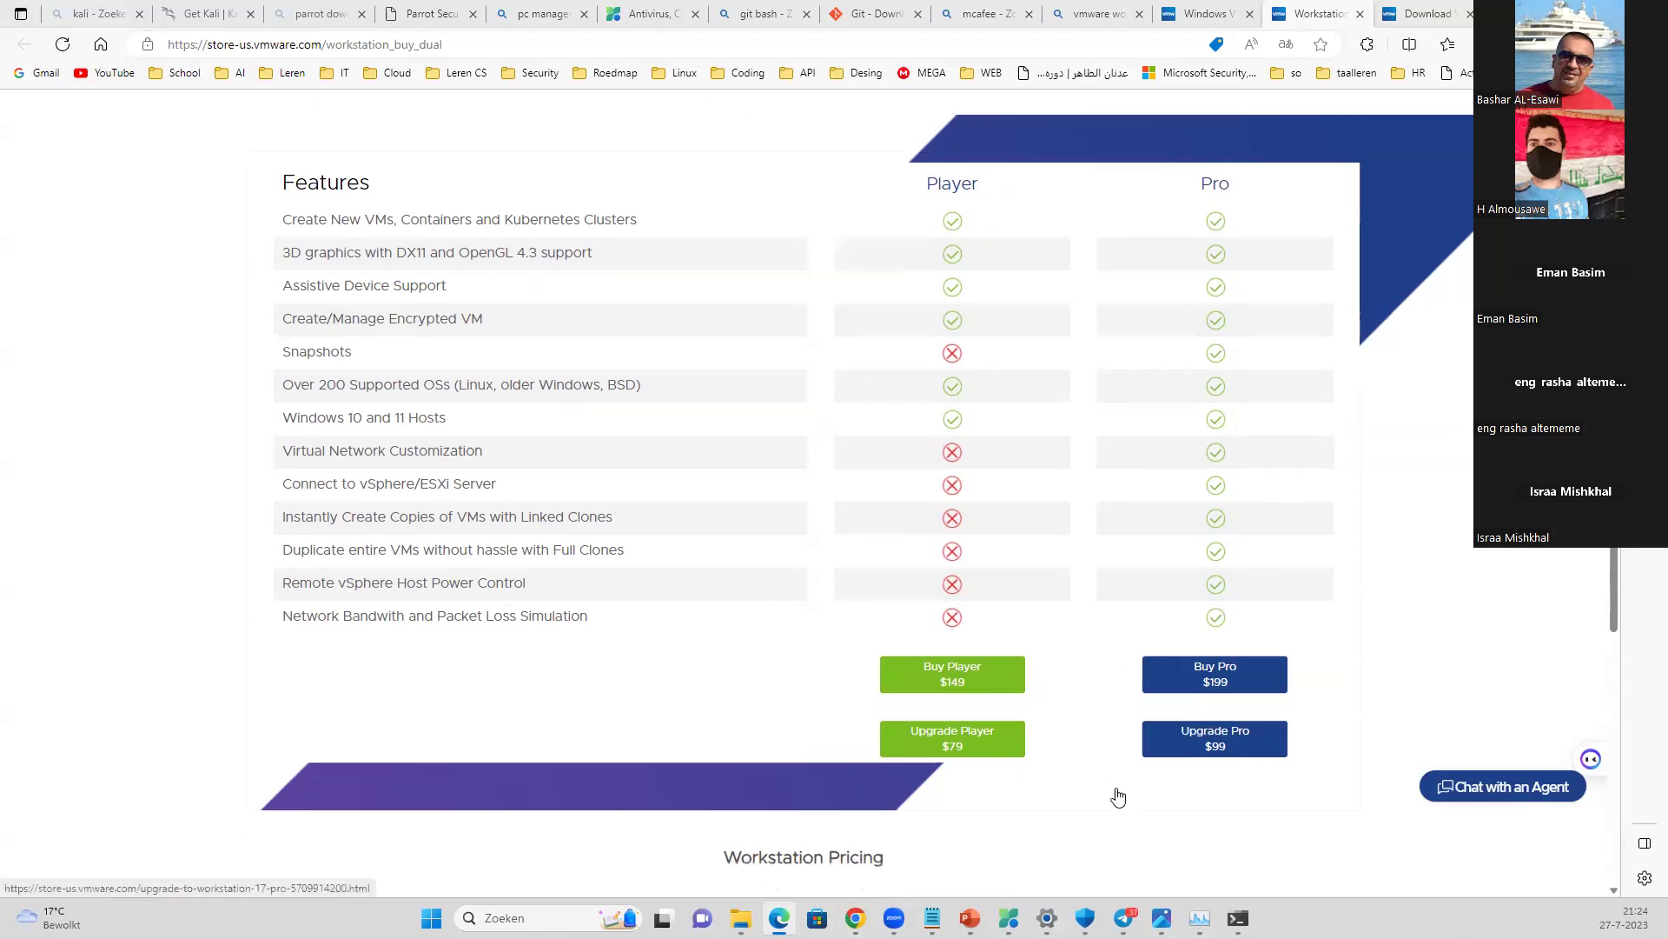
pyautogui.scroll(-3, 1103, 669)
pyautogui.scroll(-1, 1103, 667)
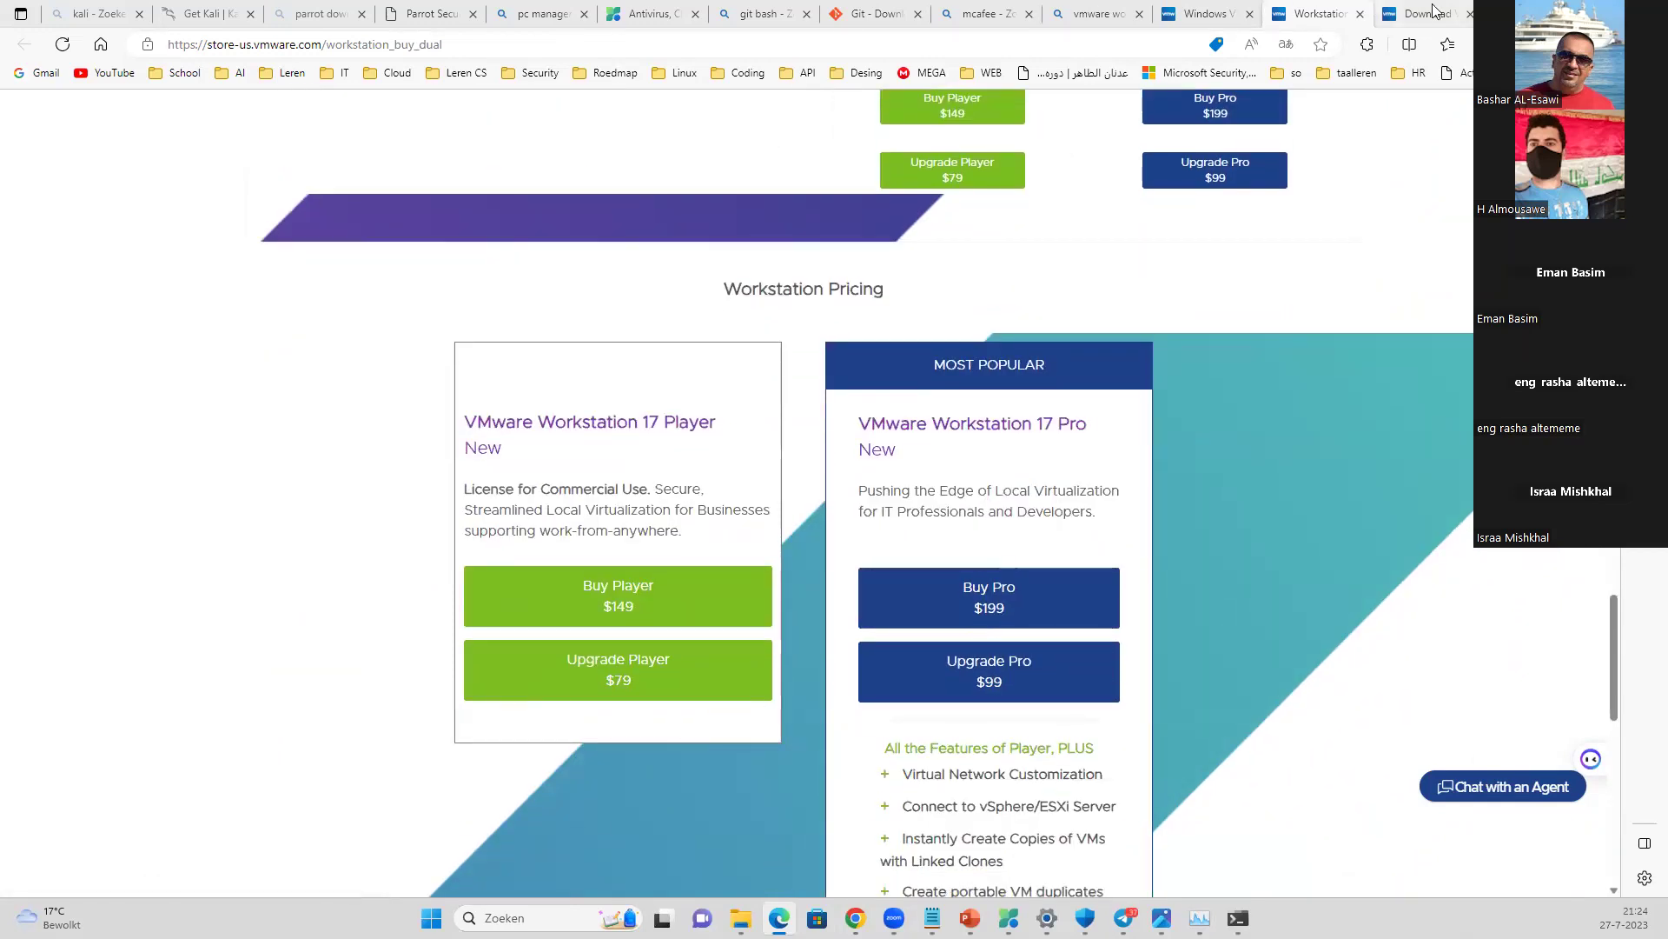
# - Search the web for "vmware workstation pro key" in a new browser tab
pyautogui.hotkey('ctrl', 't')
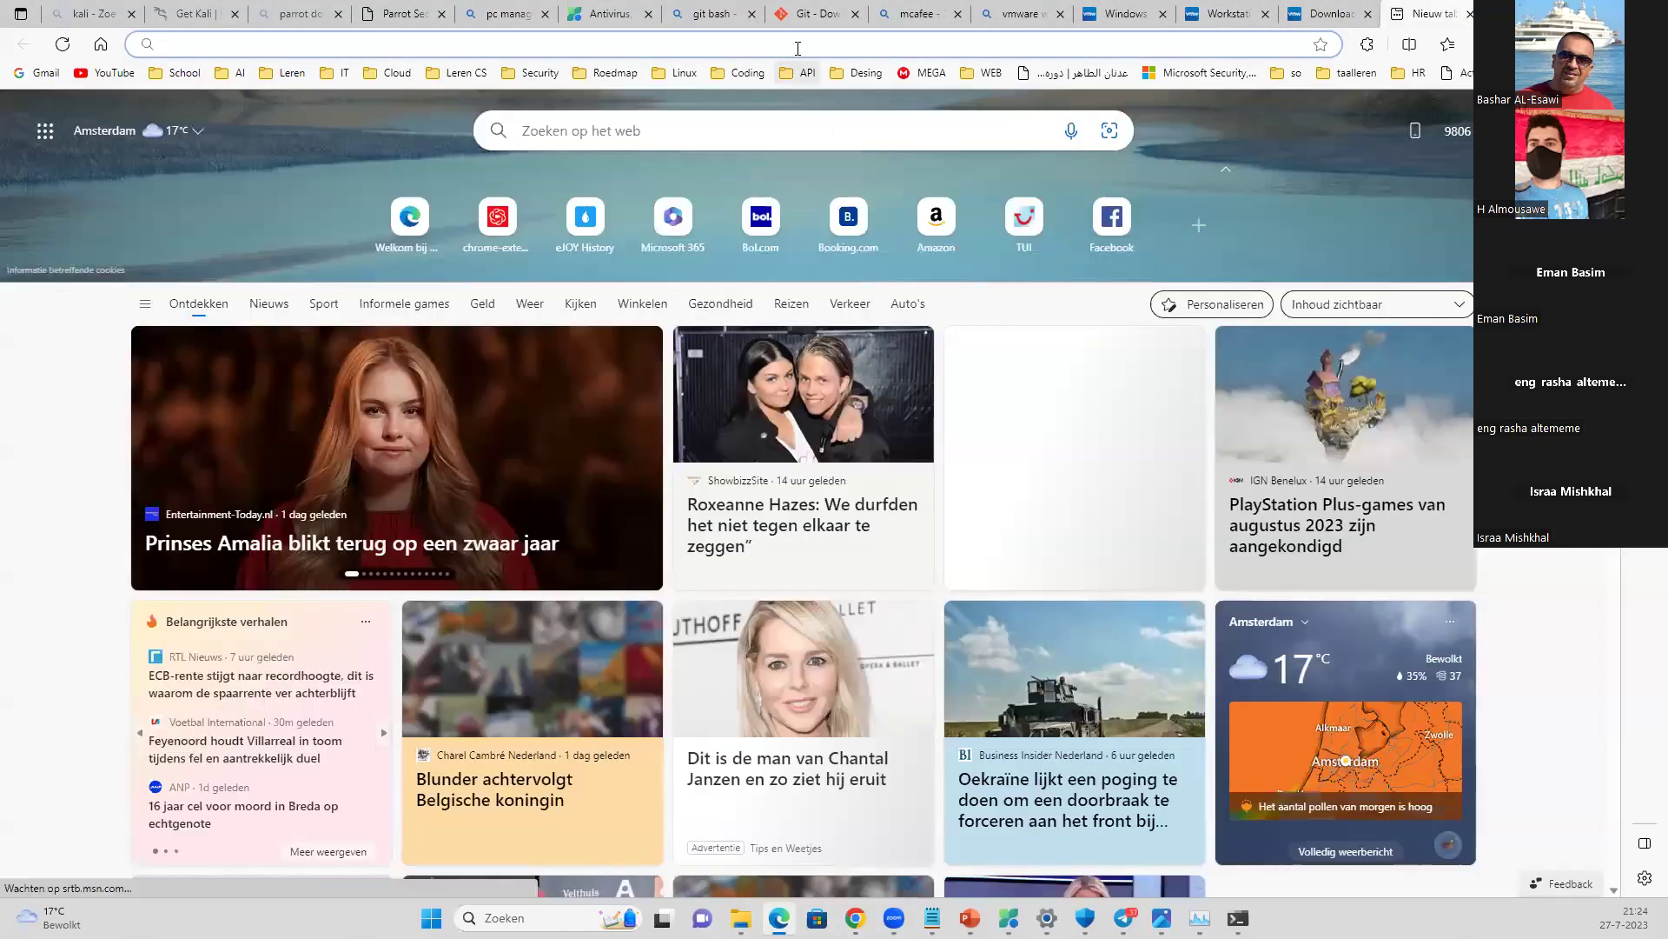
pyautogui.click(798, 49)
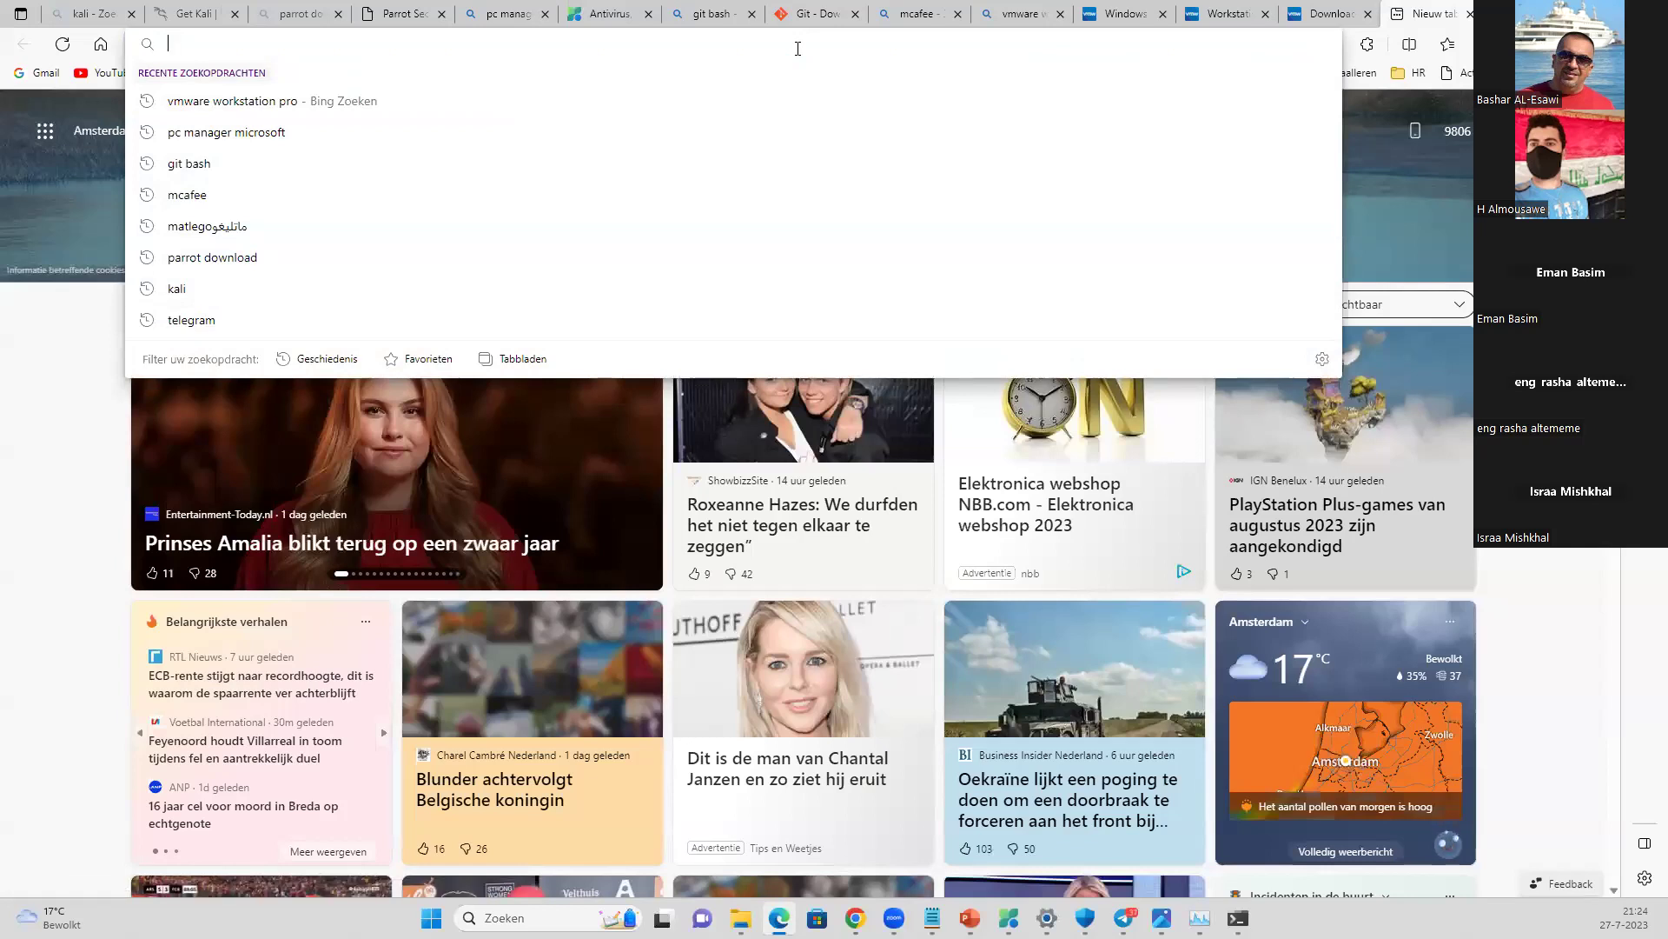
pyautogui.write('w')
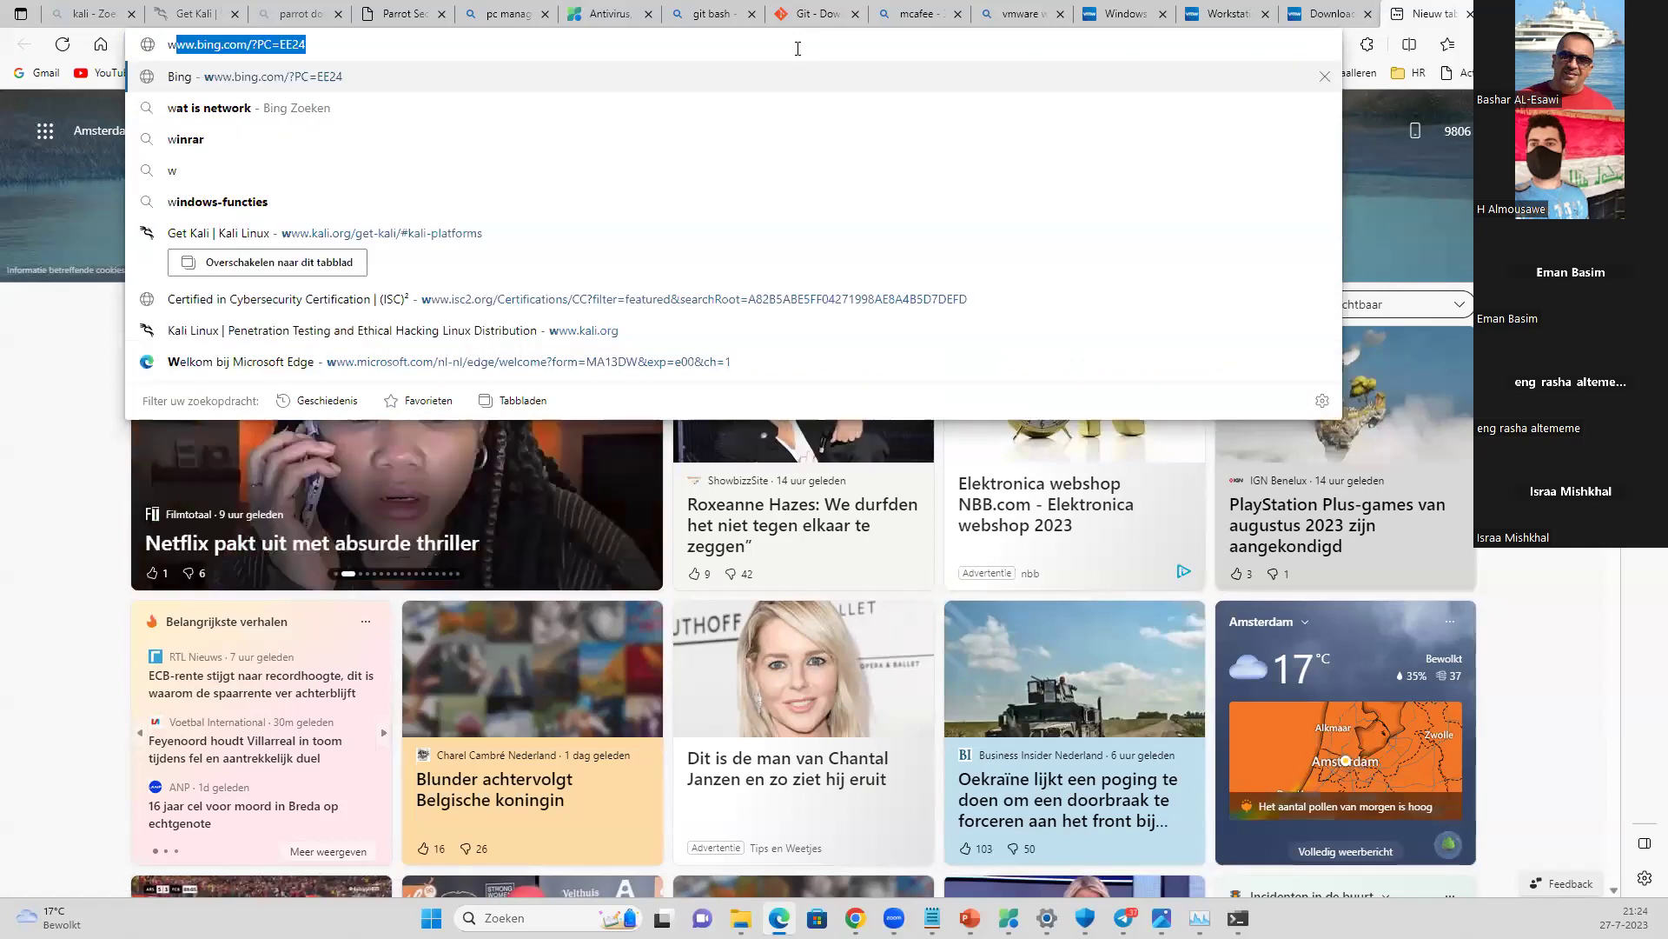
pyautogui.write('vm')
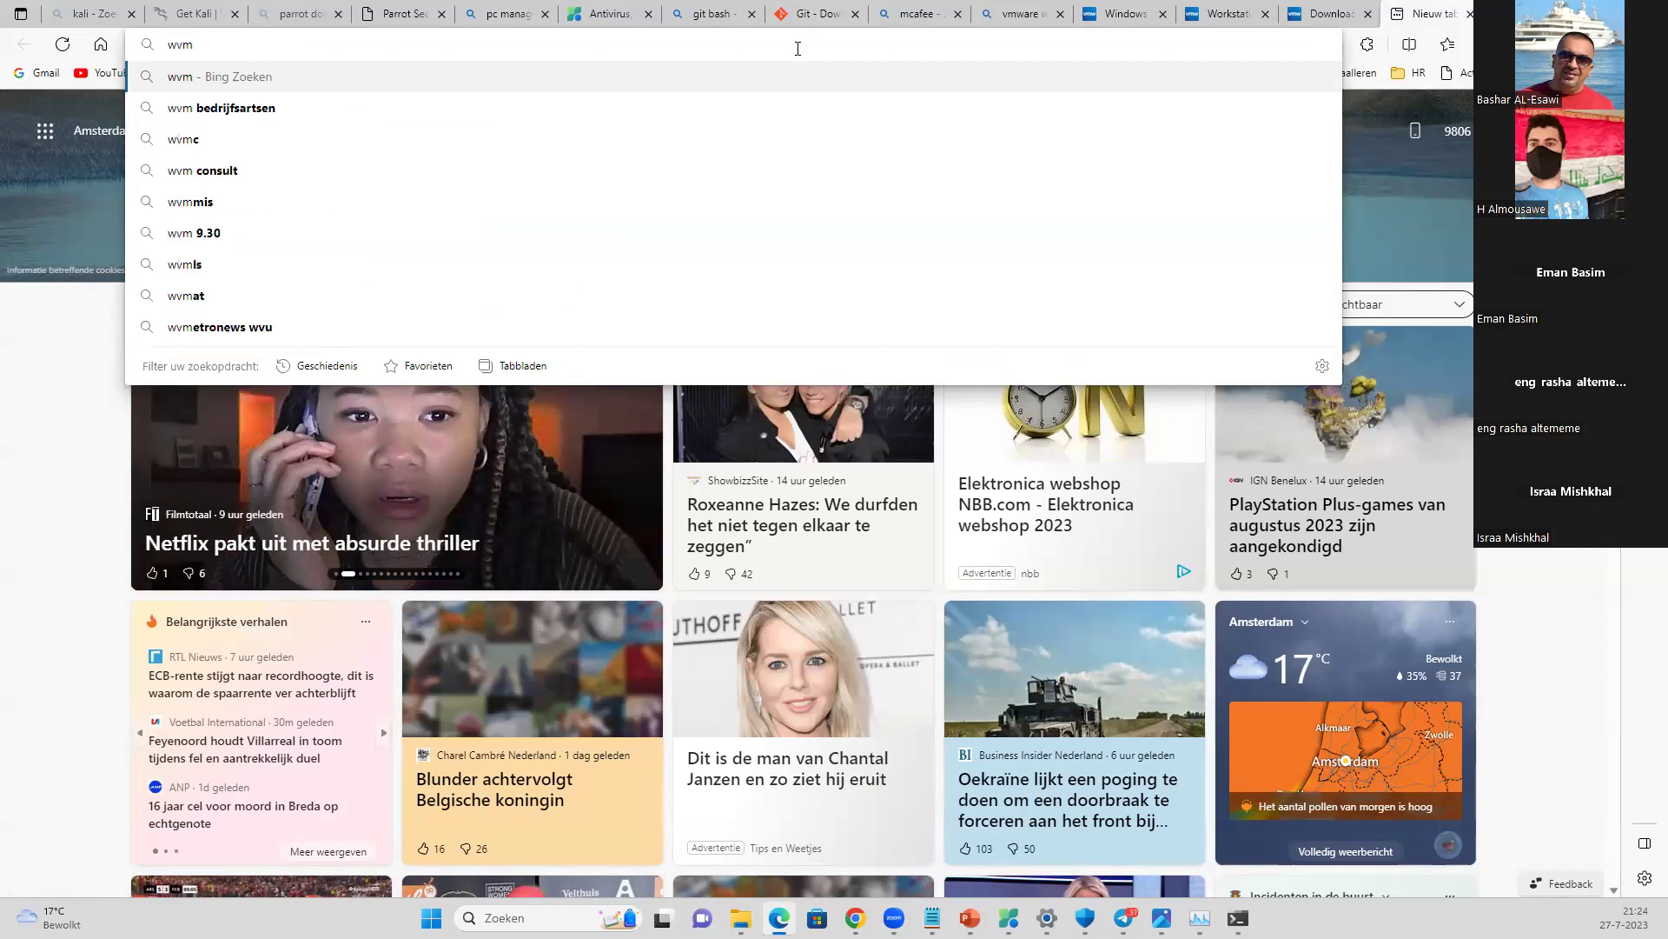
pyautogui.press('BackSpace')
pyautogui.press('BackSpace')
pyautogui.press('BackSpace')
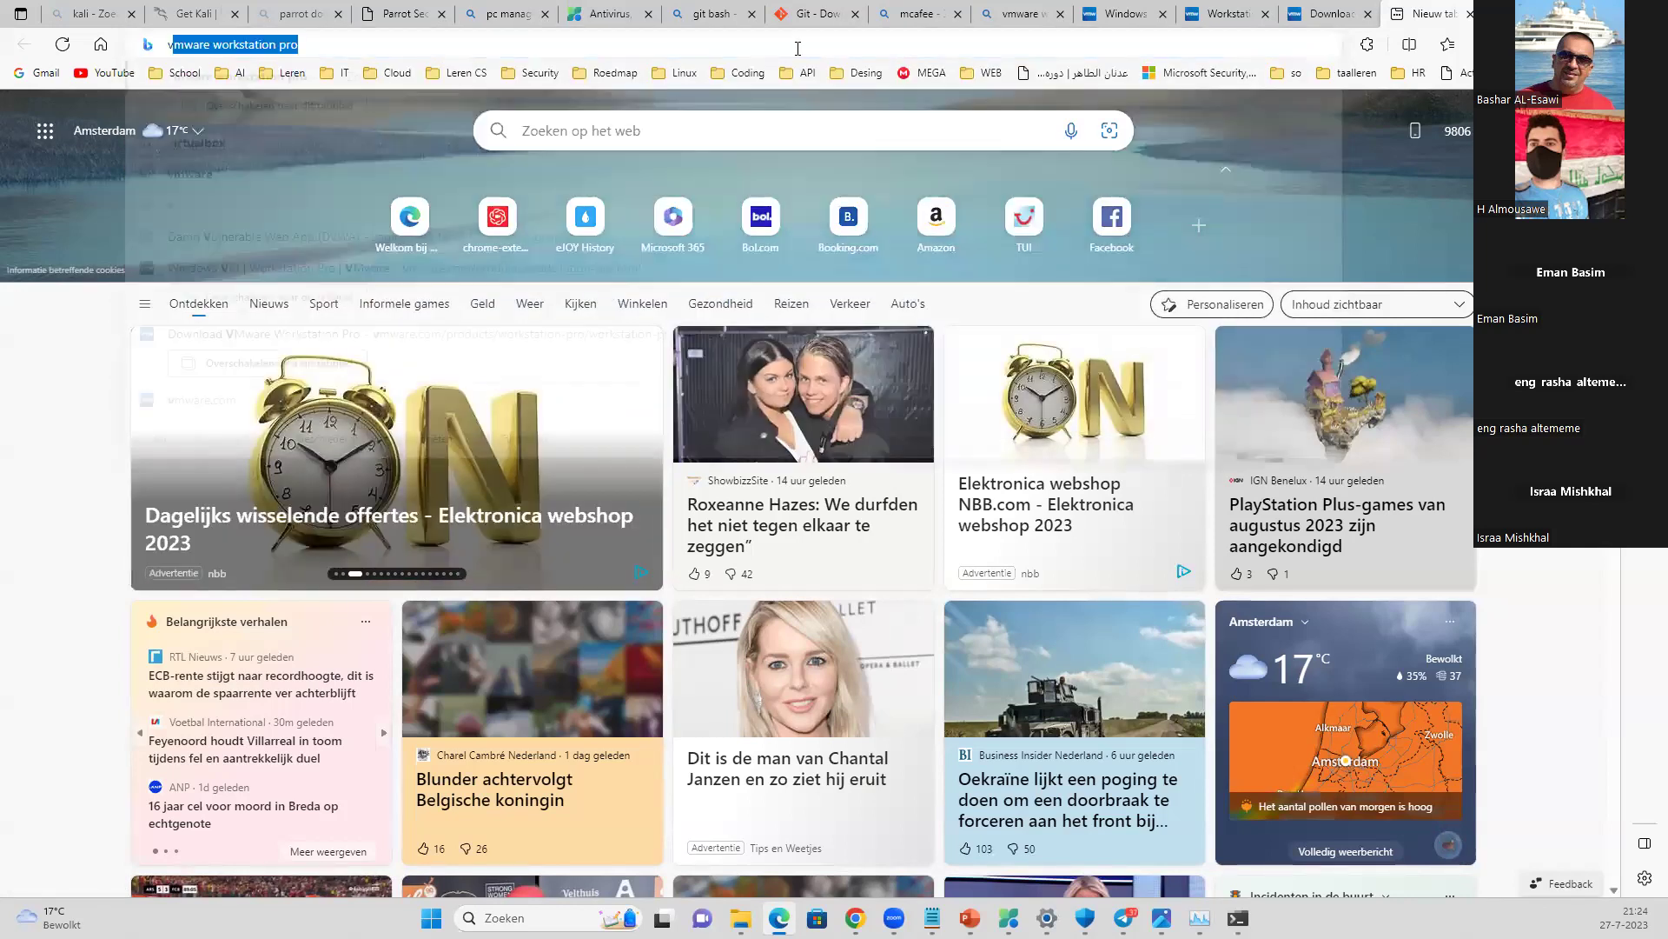
pyautogui.write('vm')
pyautogui.press('Down')
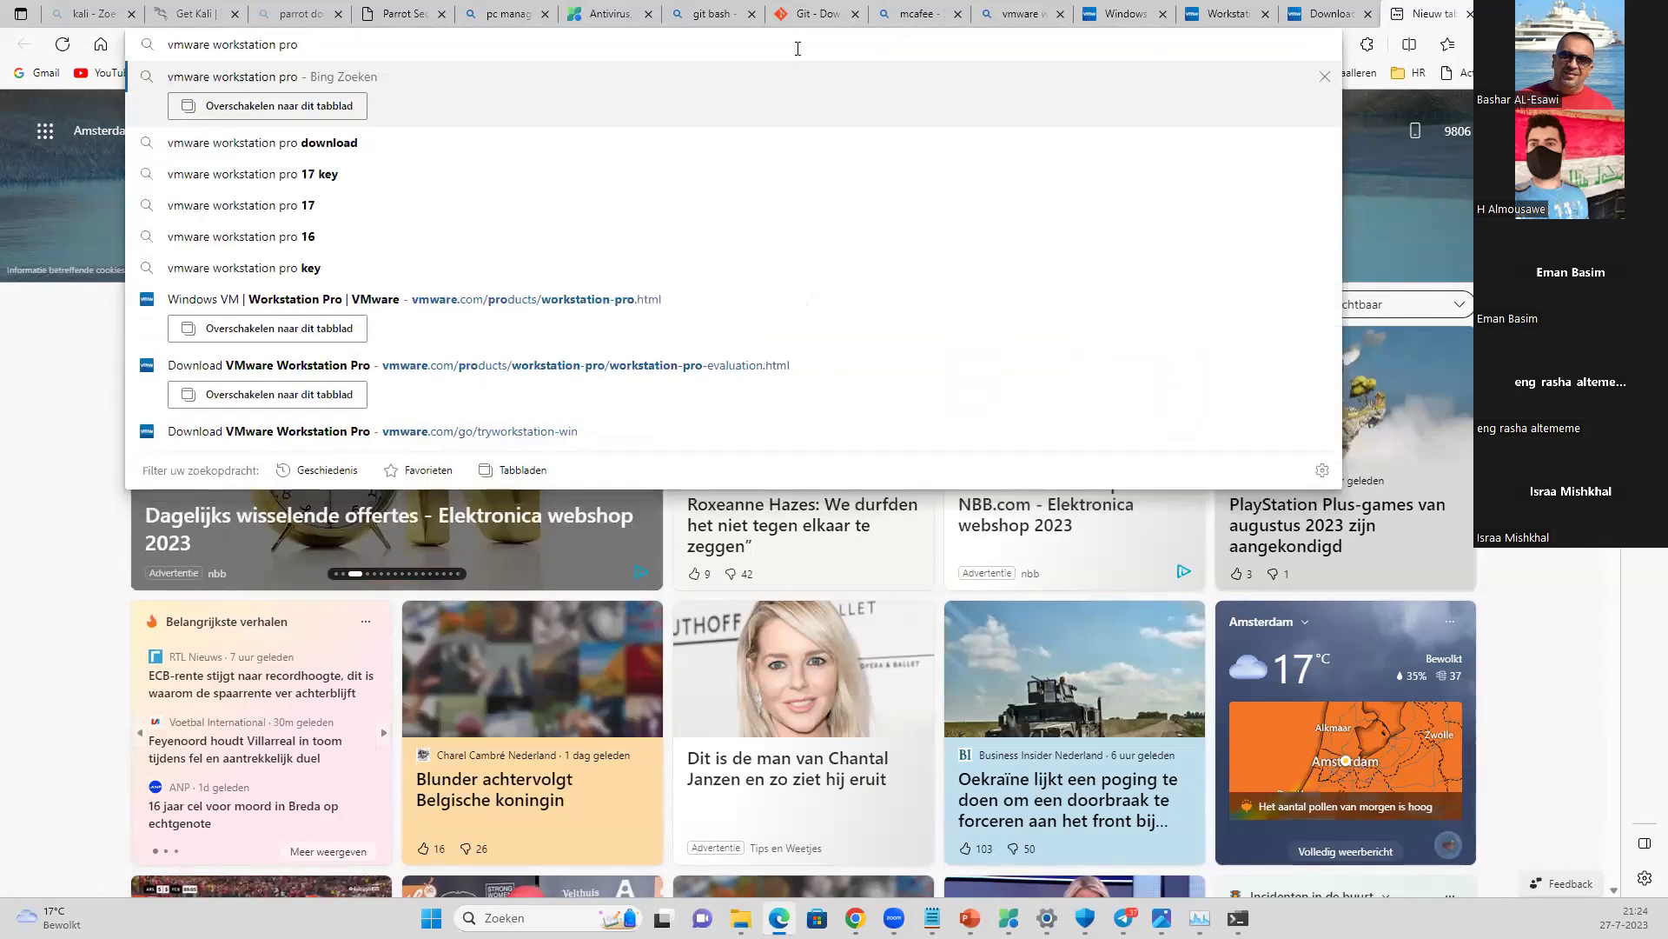
pyautogui.write('key')
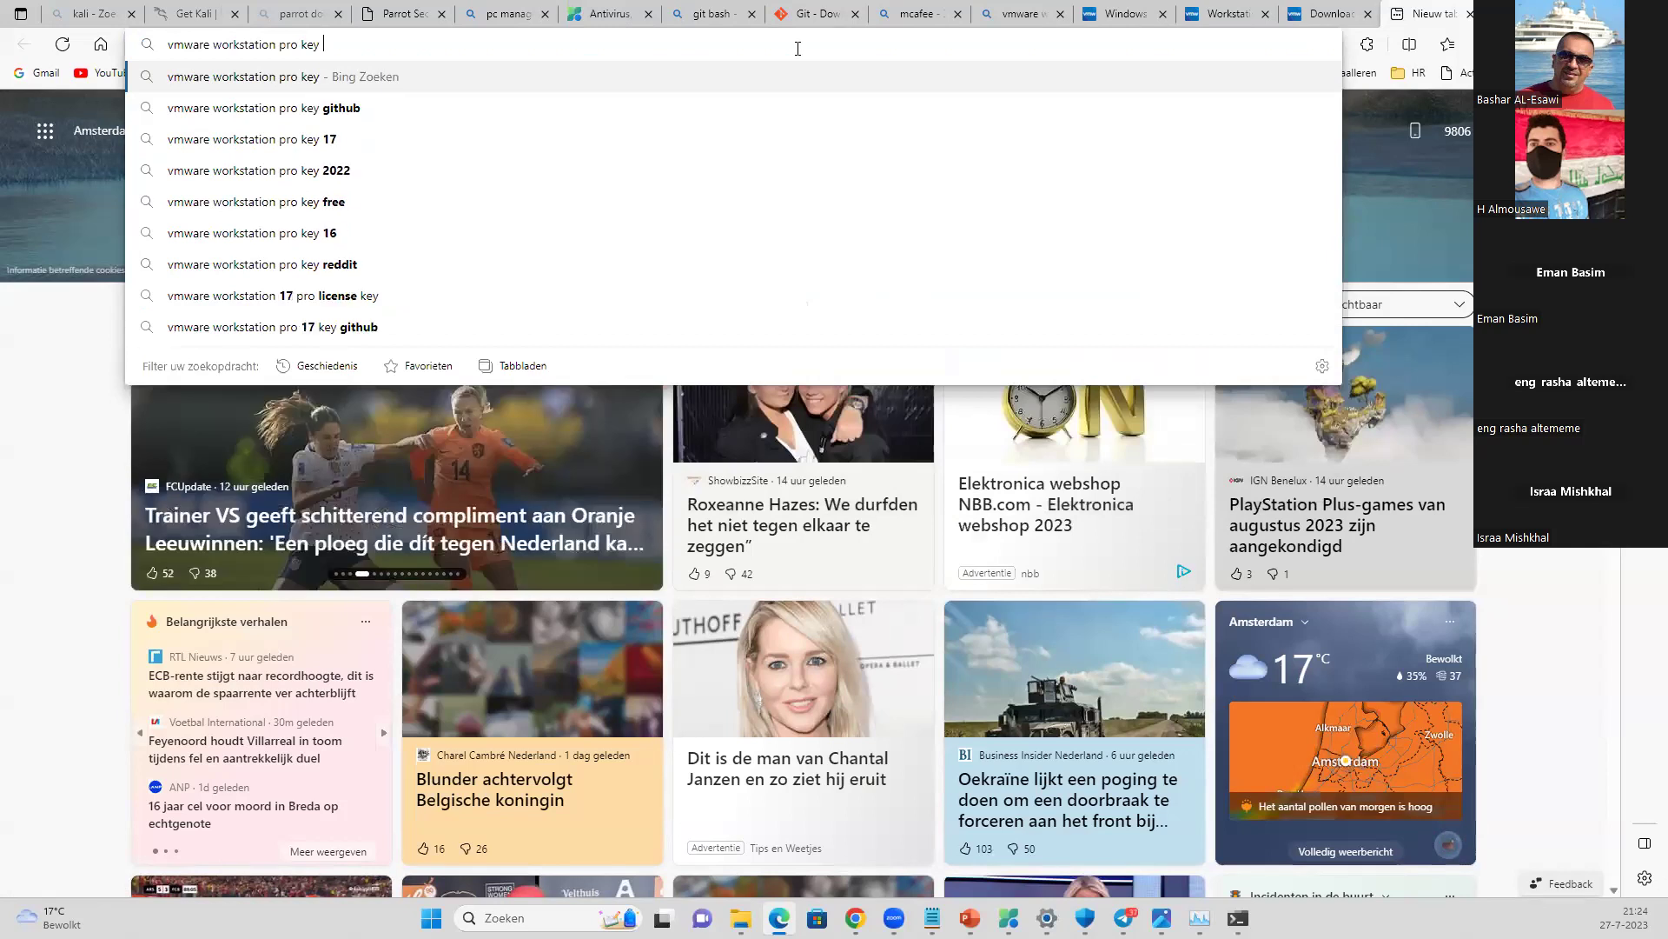
pyautogui.press('Return')
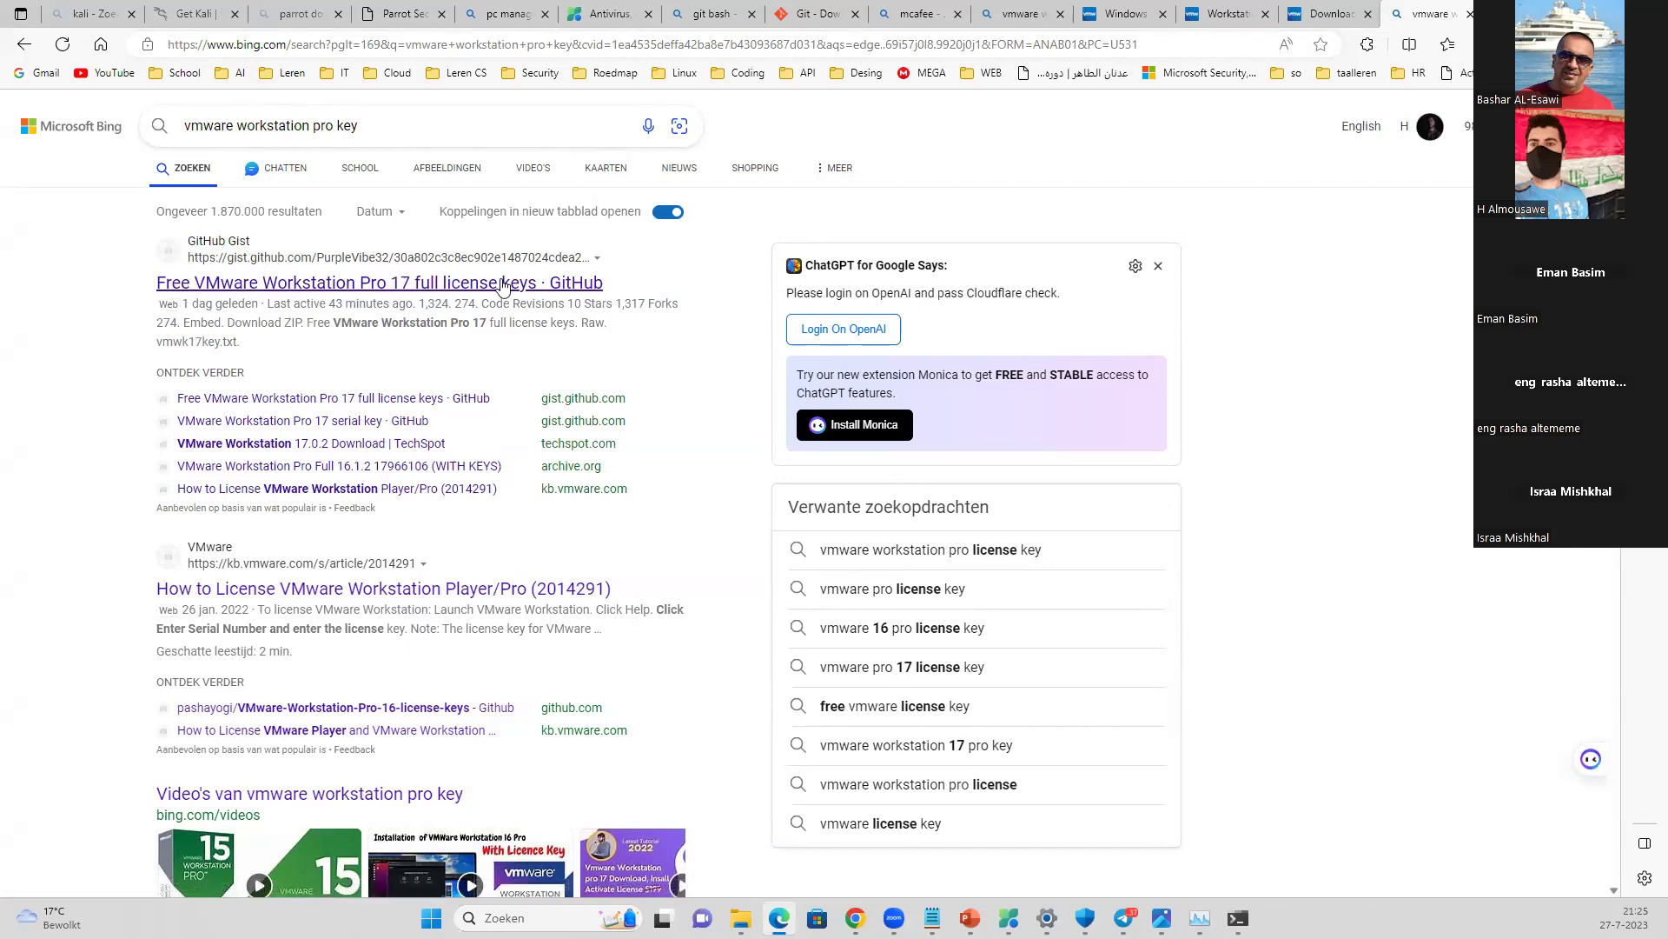
# - Show the shopping results for "vmware workstation pro key" and browse the offered products
pyautogui.click(738, 177)
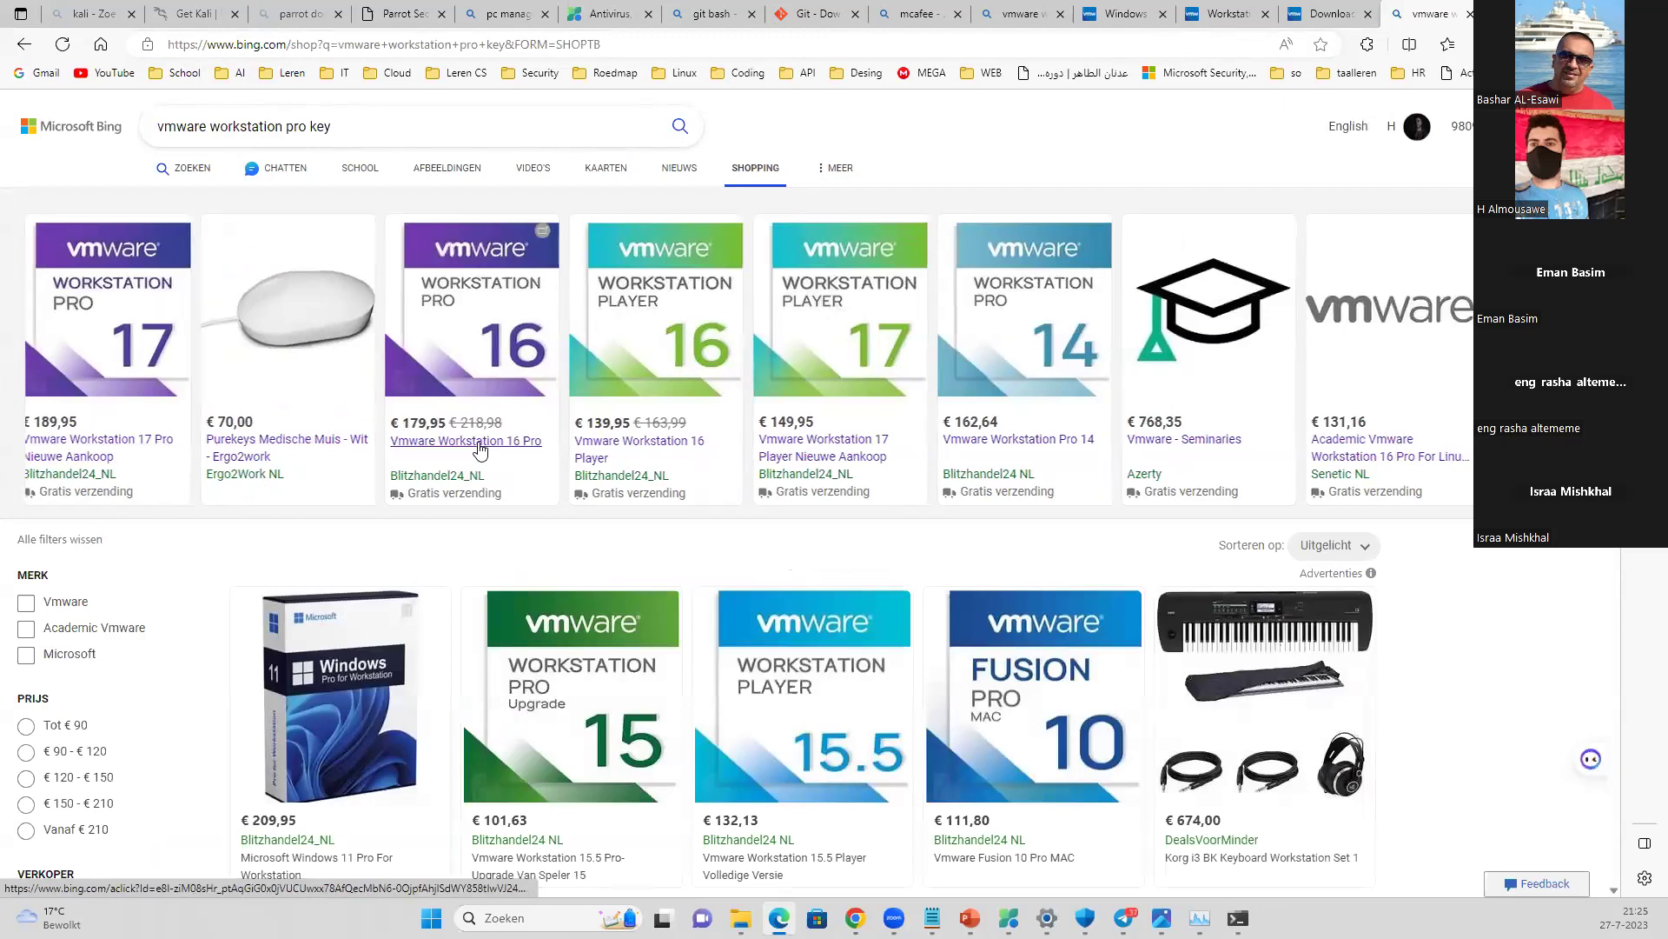
pyautogui.scroll(-3, 1131, 585)
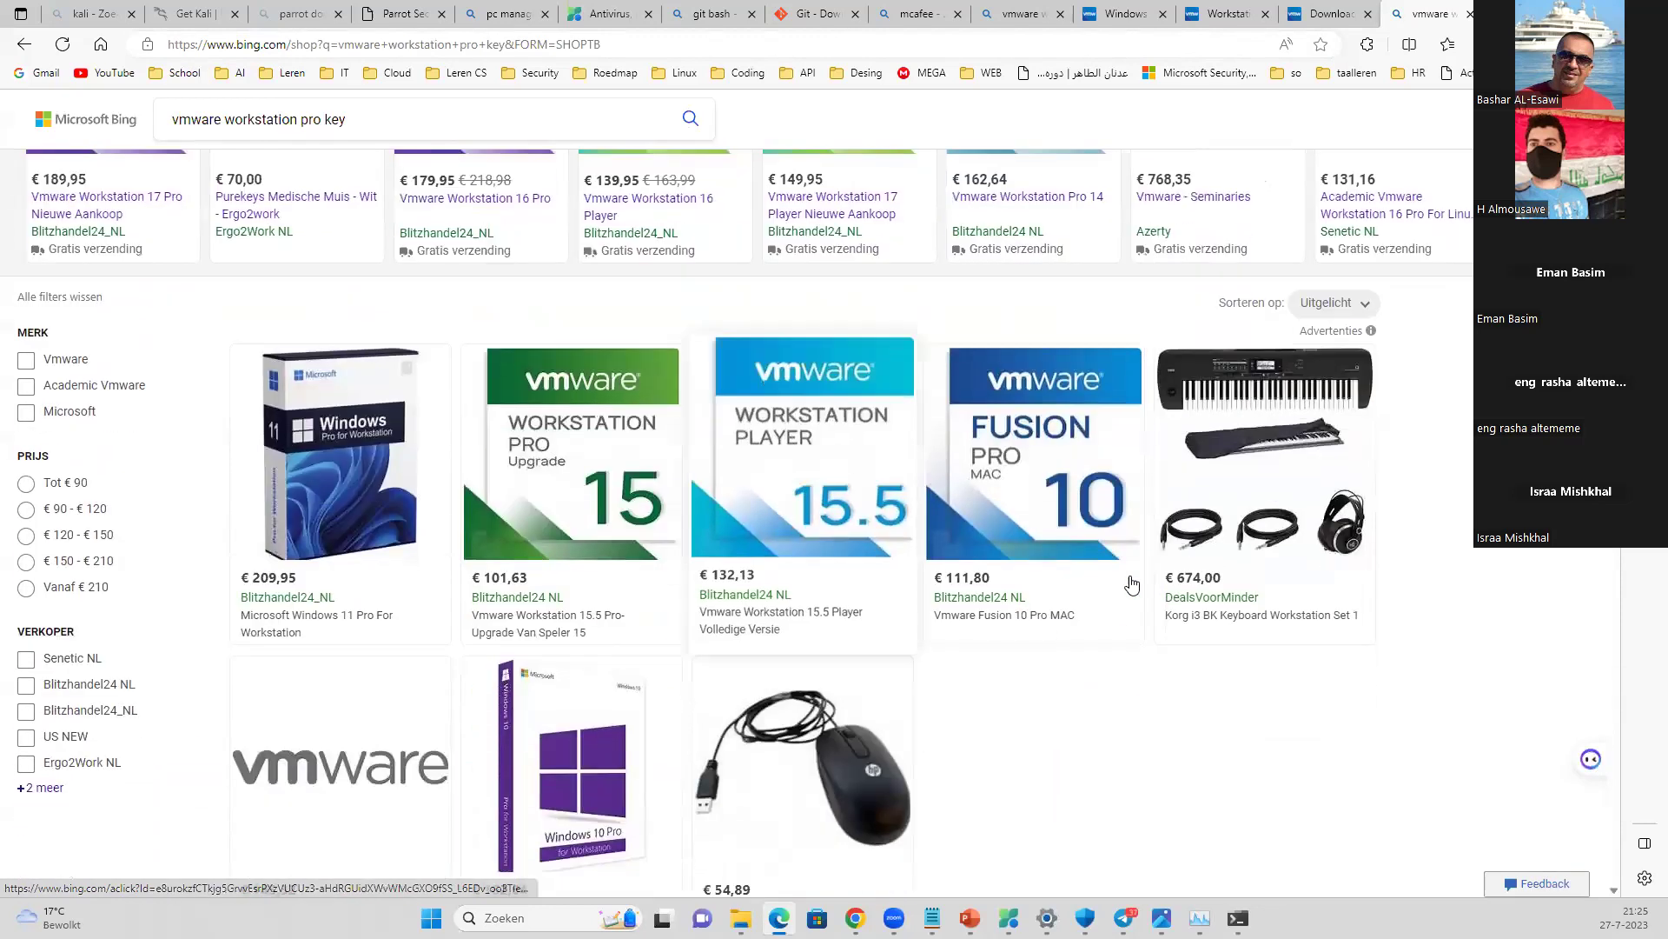
# - Browse further offers in the shopping product carousel and switch to PowerPoint to show the "Virtualization VM" slide
pyautogui.scroll(3, 1132, 584)
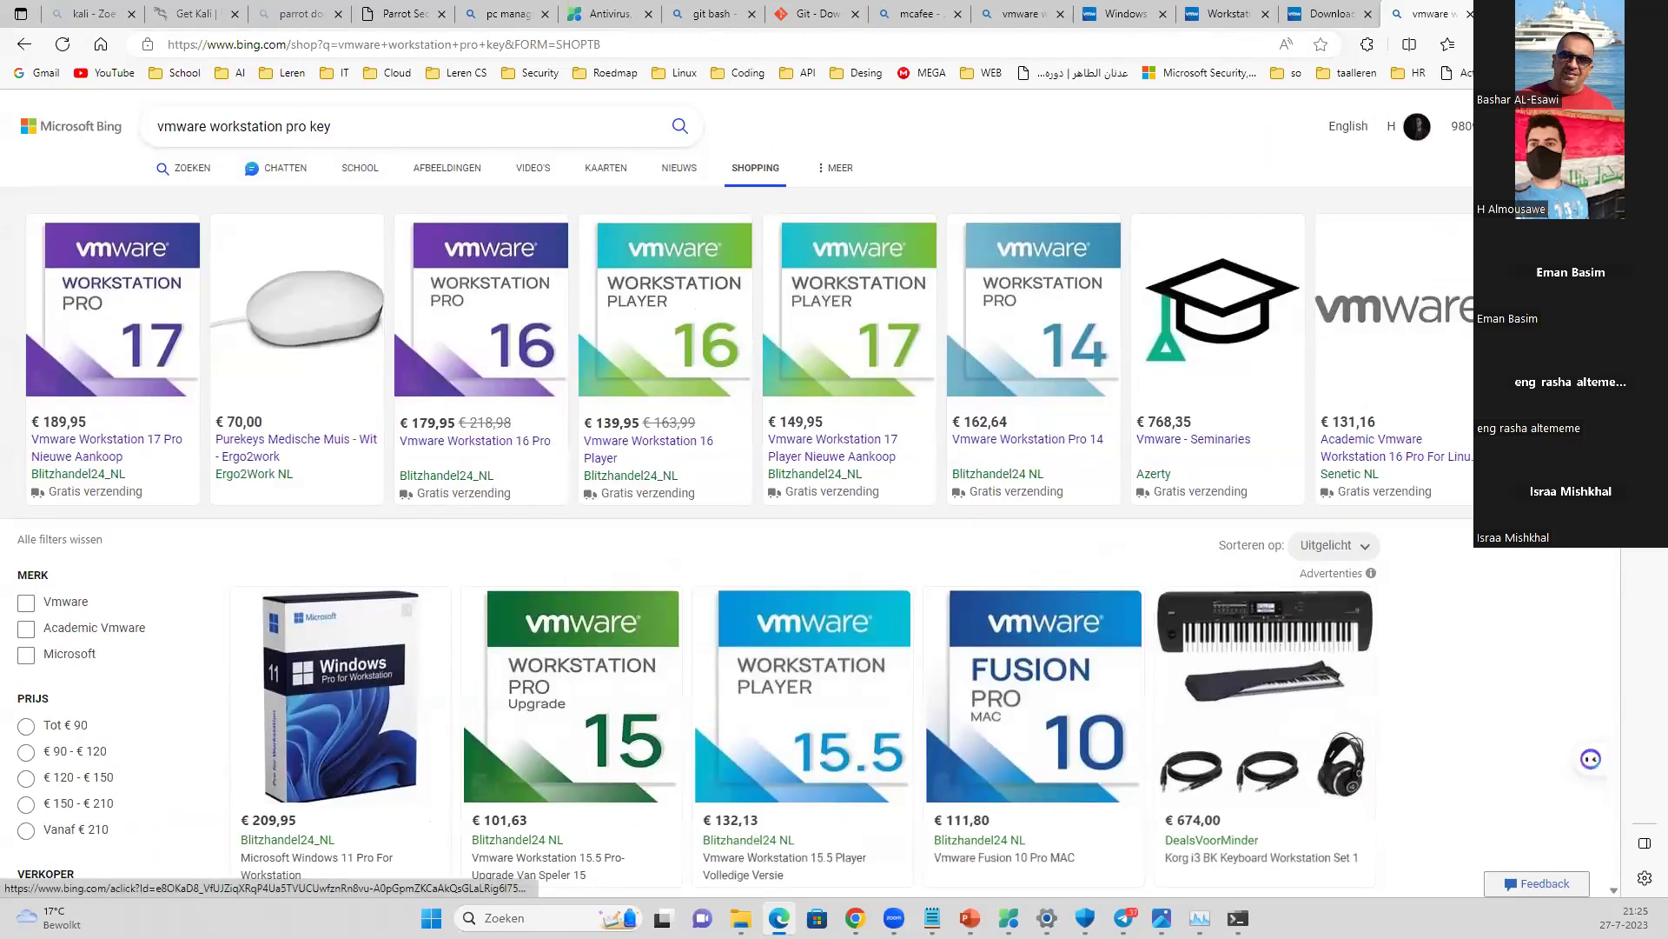
pyautogui.hscroll(5, 749, 358)
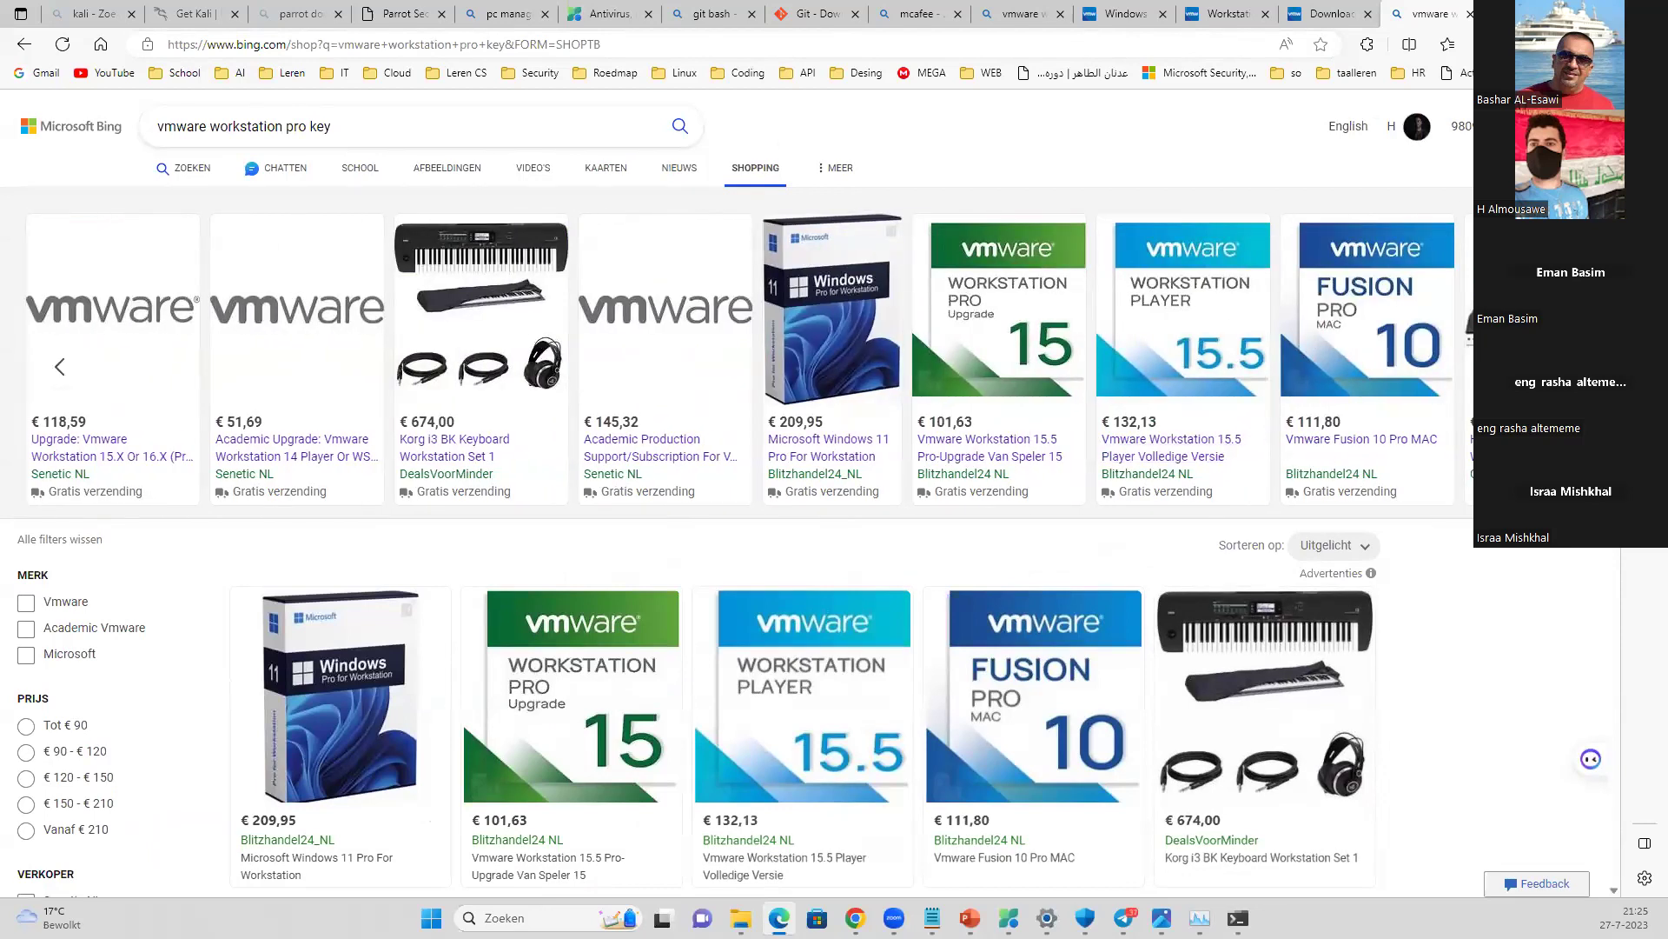
pyautogui.click(970, 918)
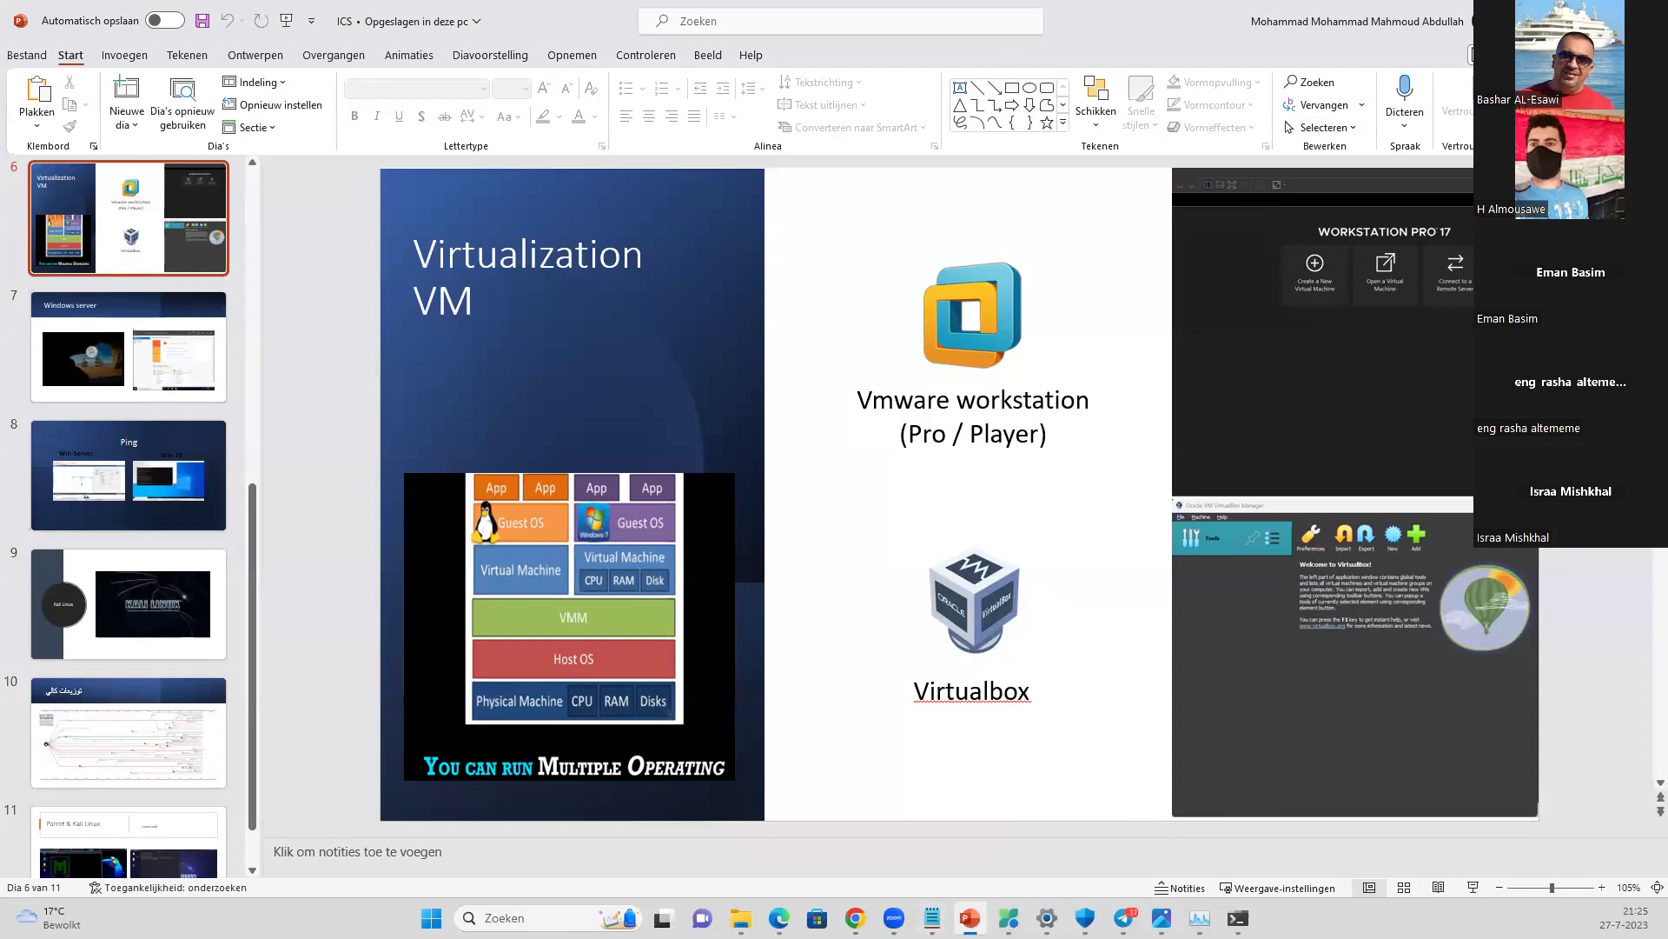
pyautogui.hotkey('alt', 'Tab')
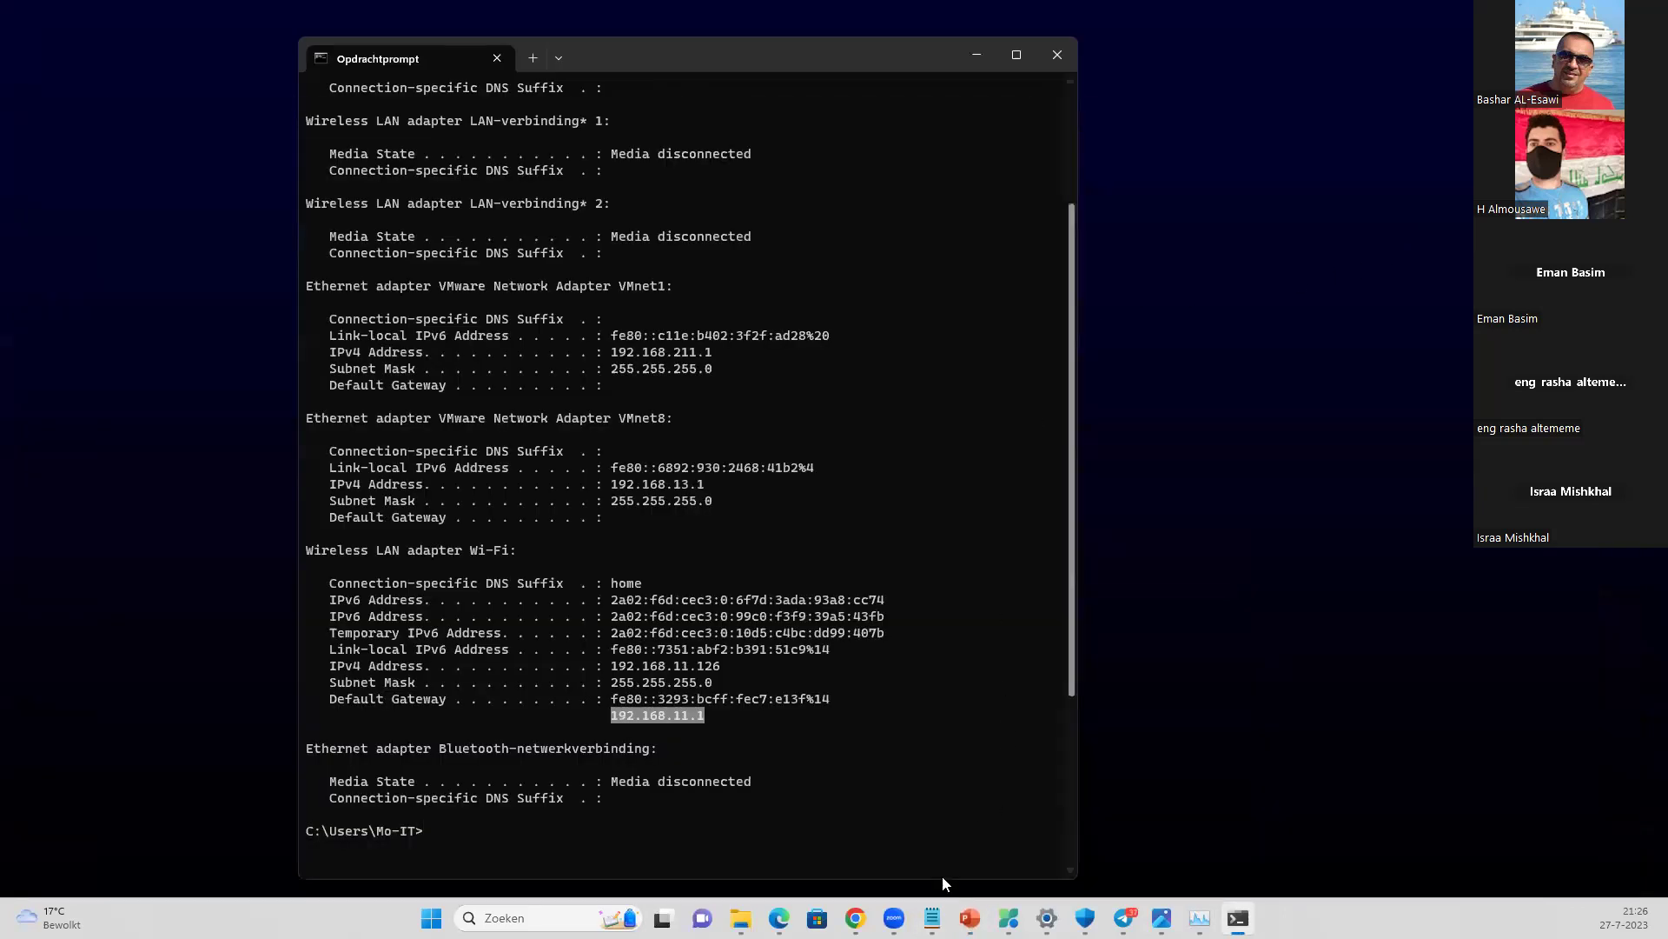
# - Switch to Microsoft Edge and search the web for "vm virtualbox download" in a new tab
pyautogui.click(779, 918)
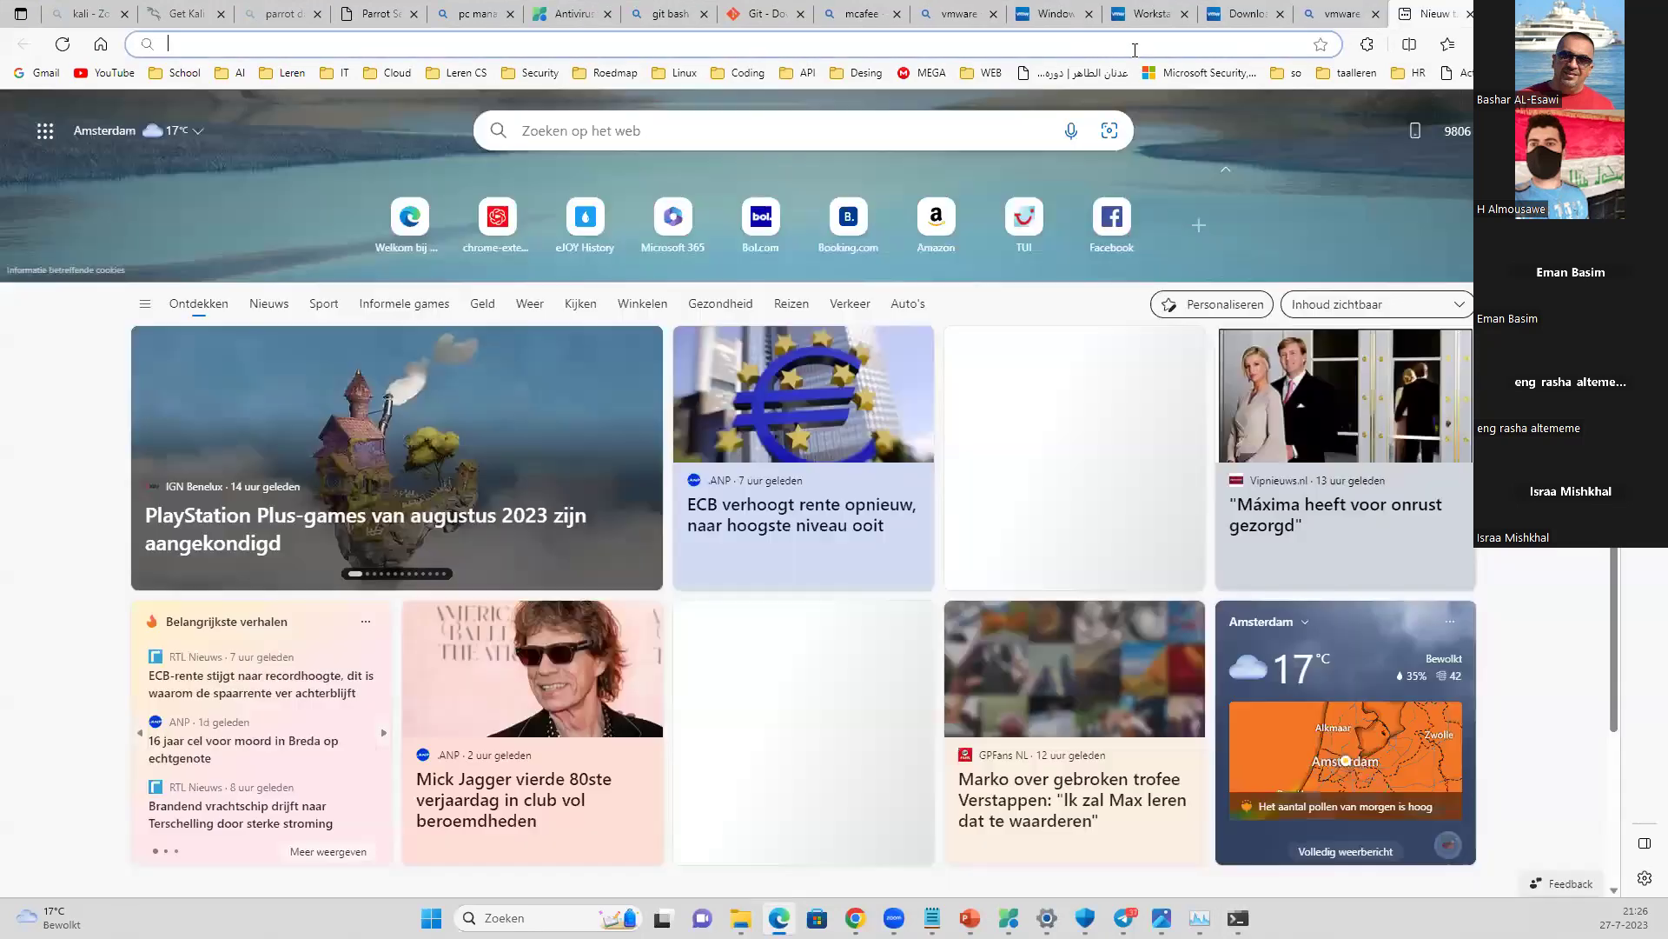
pyautogui.hotkey('ctrl', 't')
pyautogui.click(1135, 49)
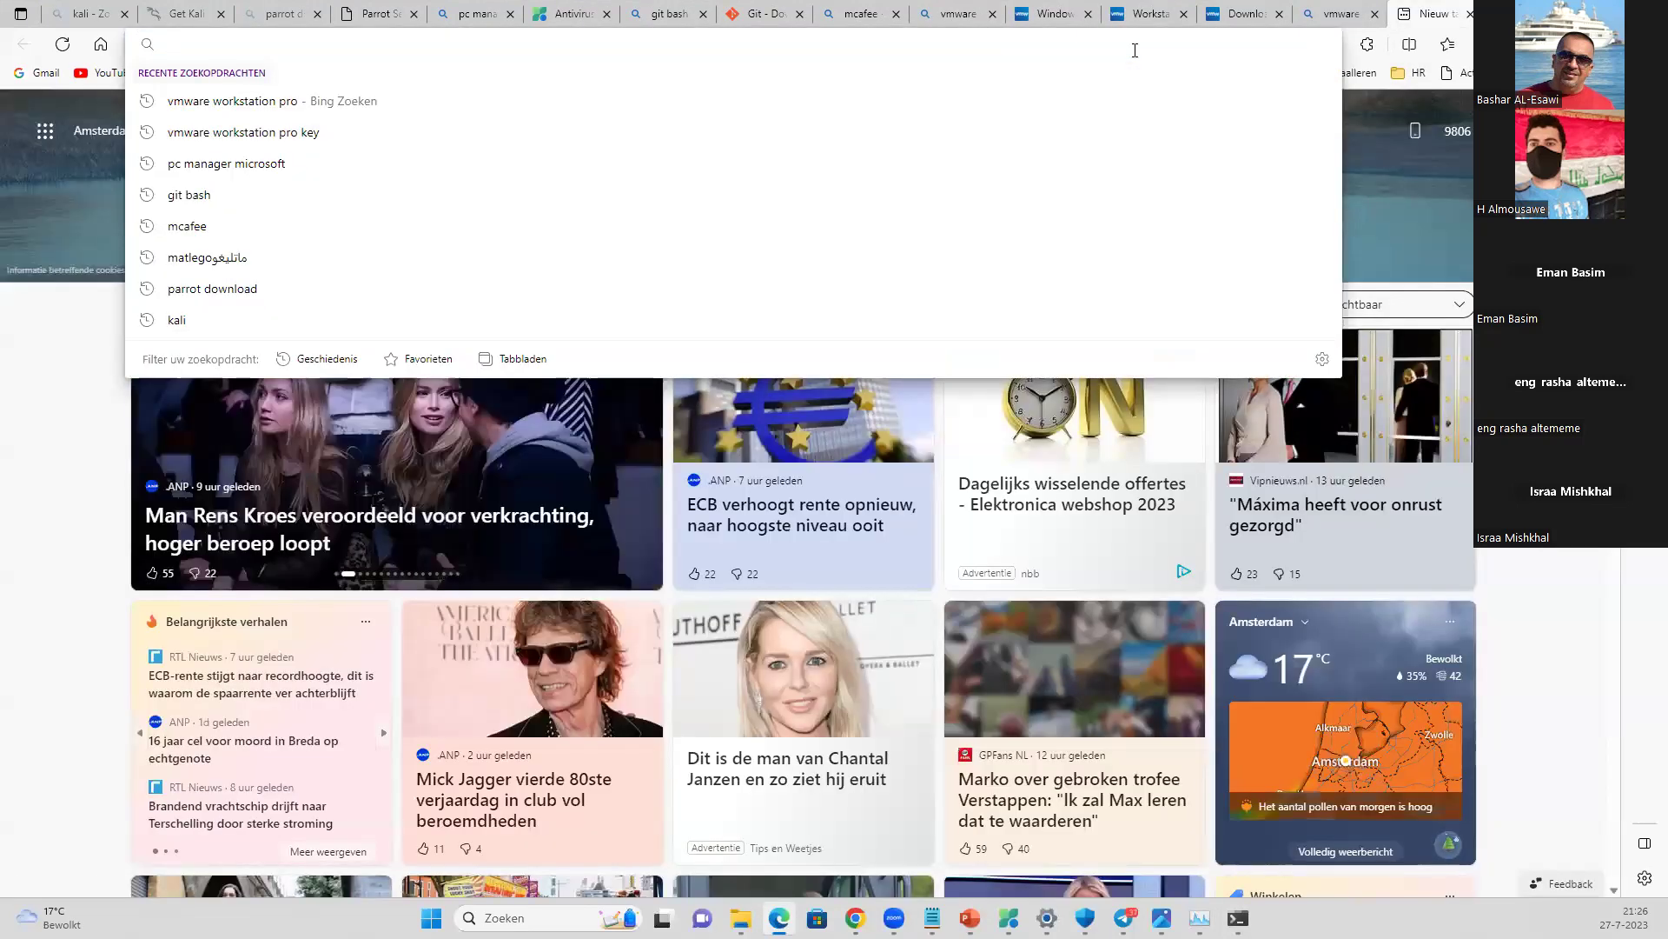
pyautogui.write('vm v')
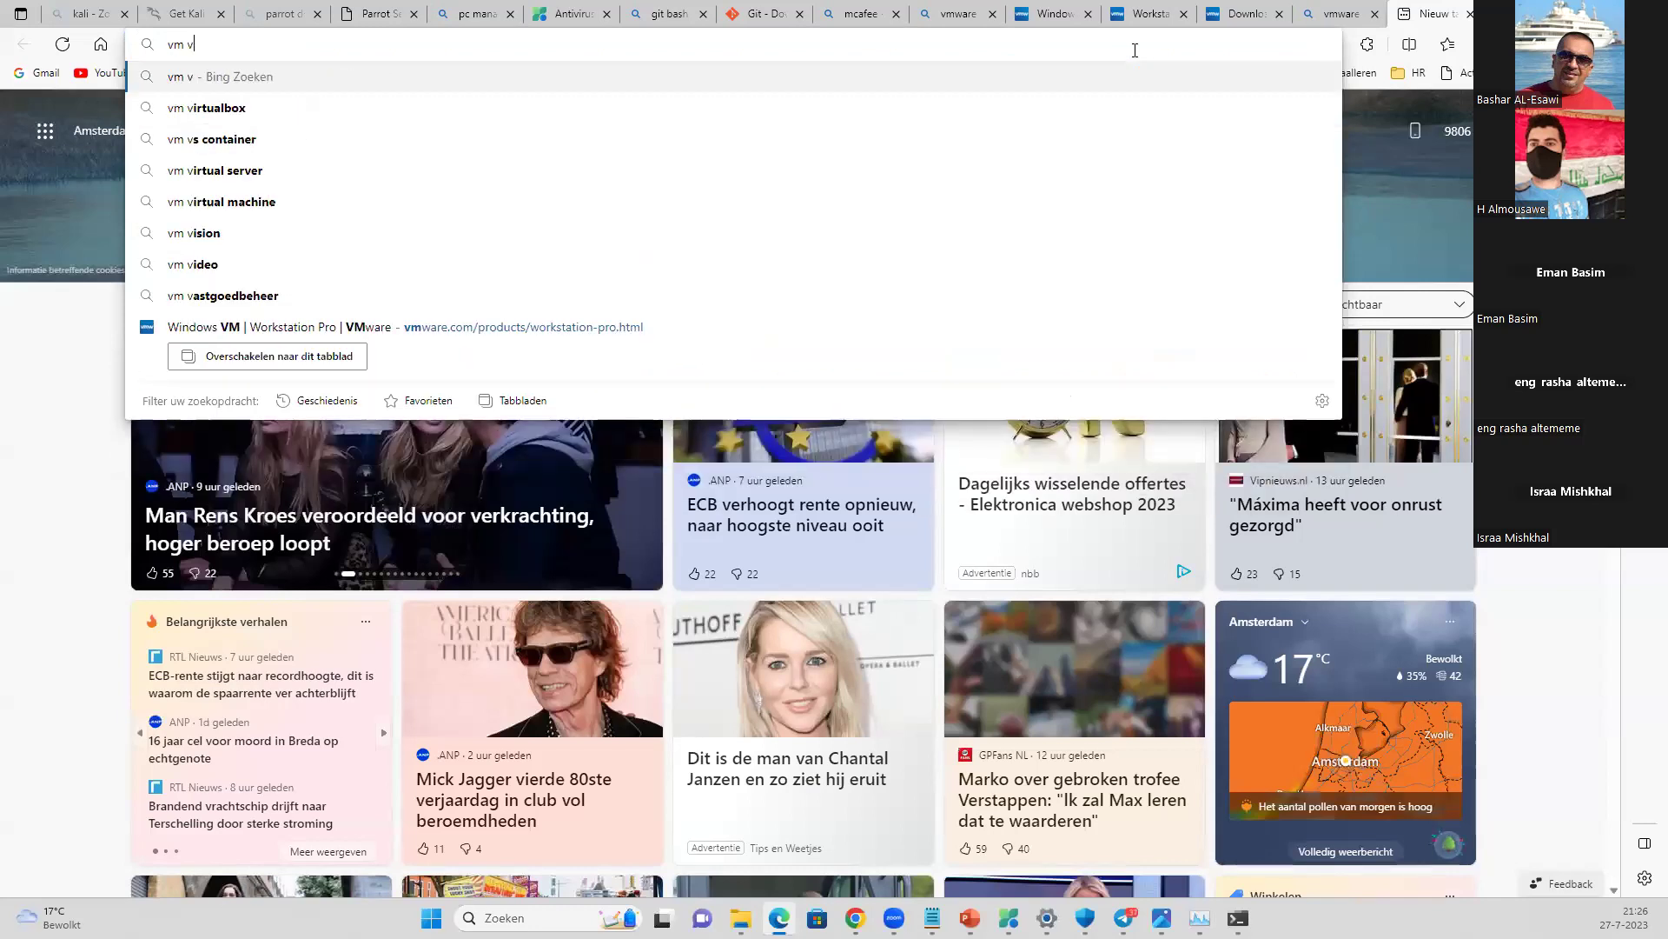
pyautogui.write('v')
pyautogui.press('BackSpace')
pyautogui.write('irtualbox')
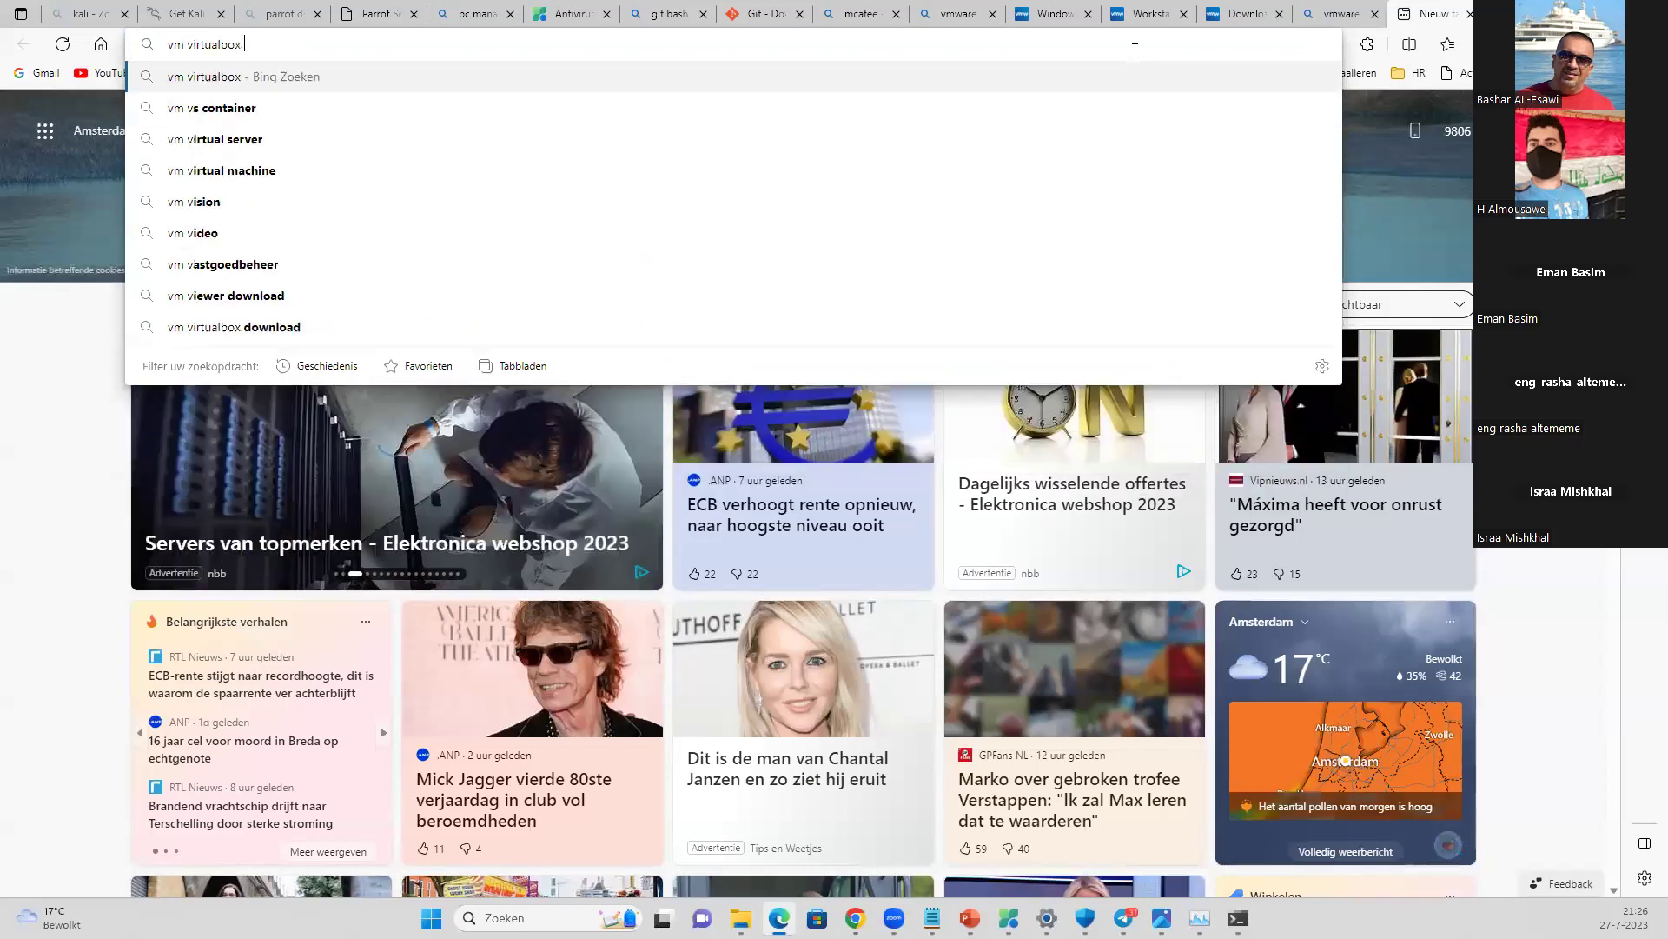
pyautogui.press('Down')
pyautogui.press('Return')
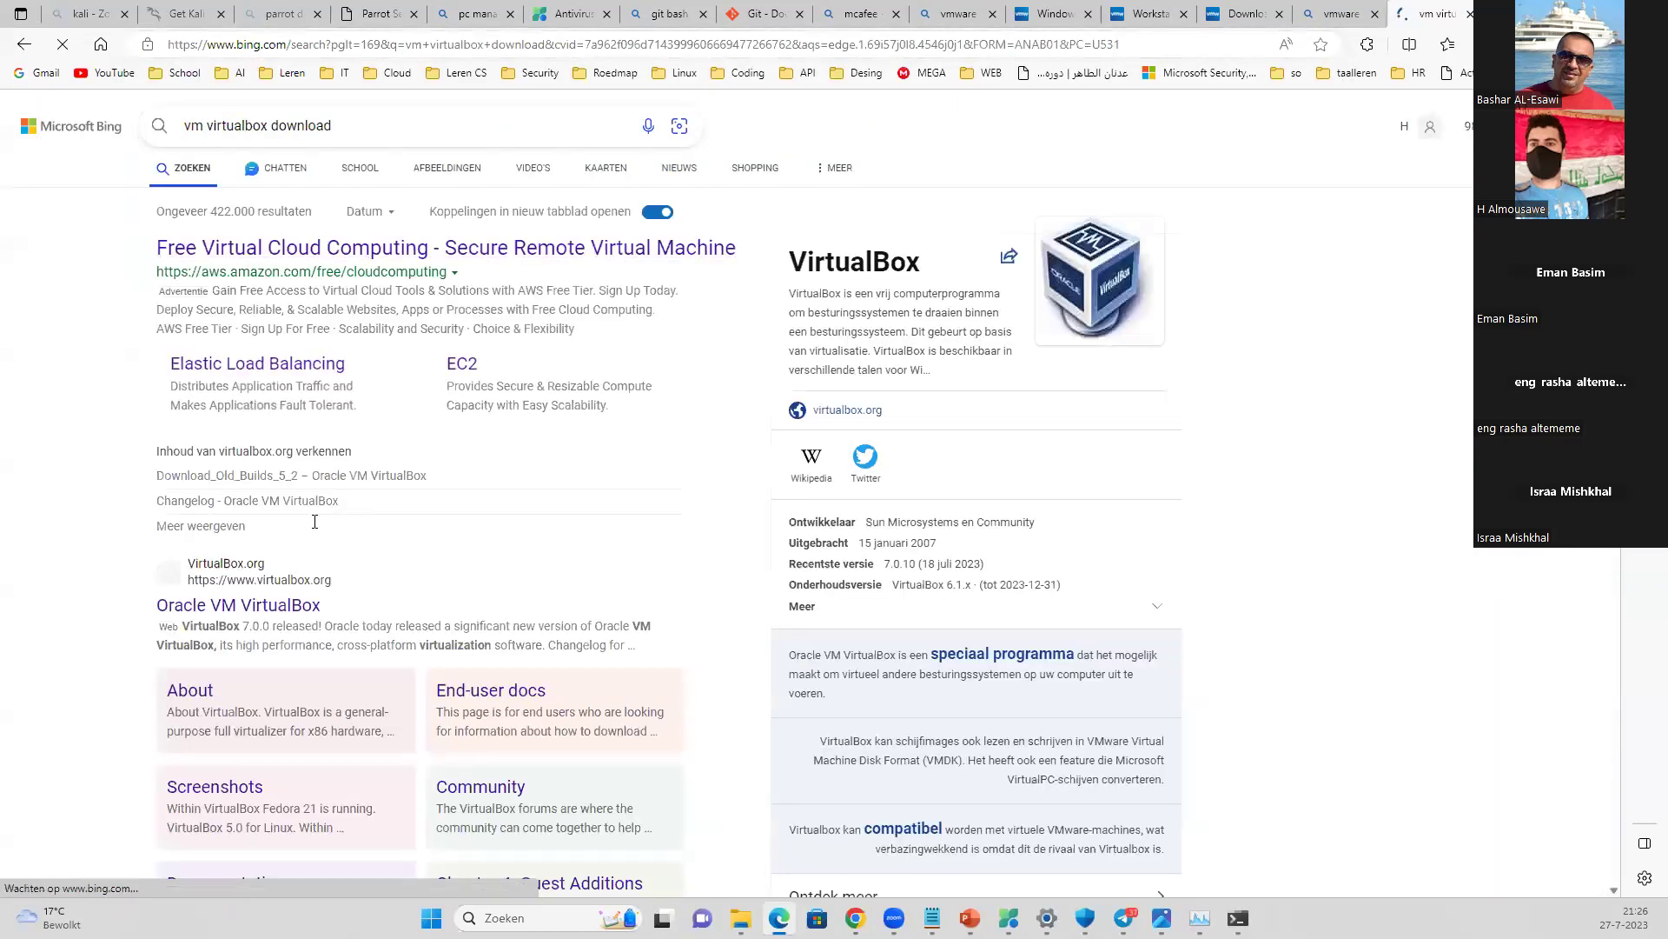
# - Open the Oracle VM VirtualBox website from the search results and go to its Downloads page
pyautogui.scroll(-1, 291, 491)
pyautogui.scroll(1, 224, 461)
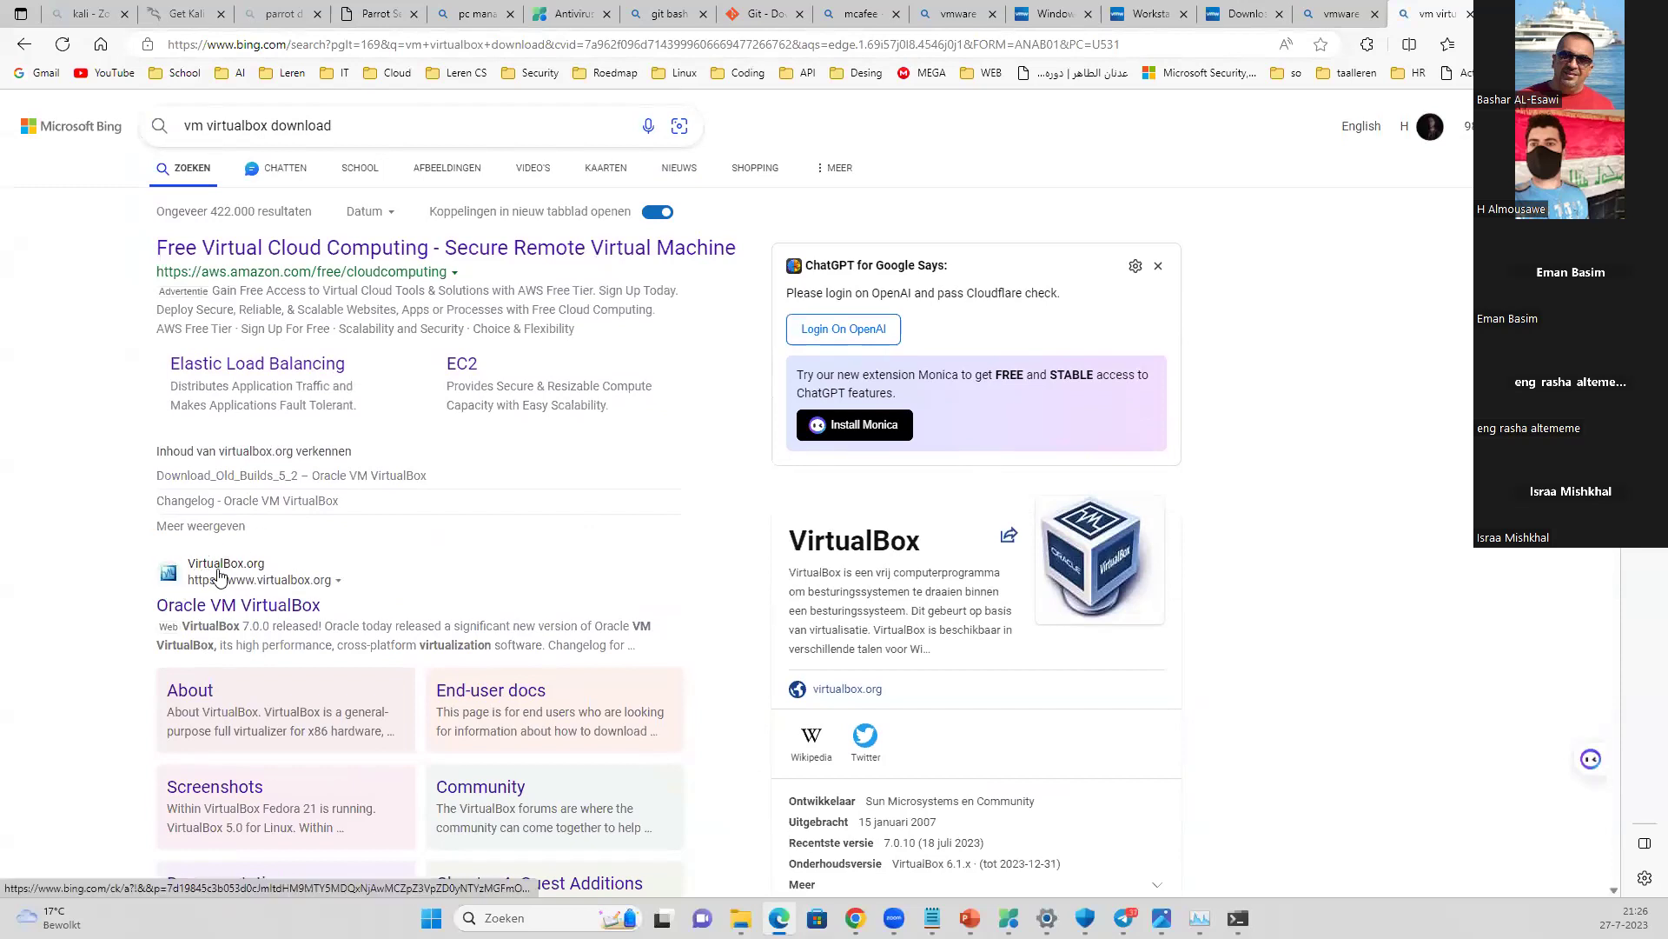
pyautogui.click(240, 608)
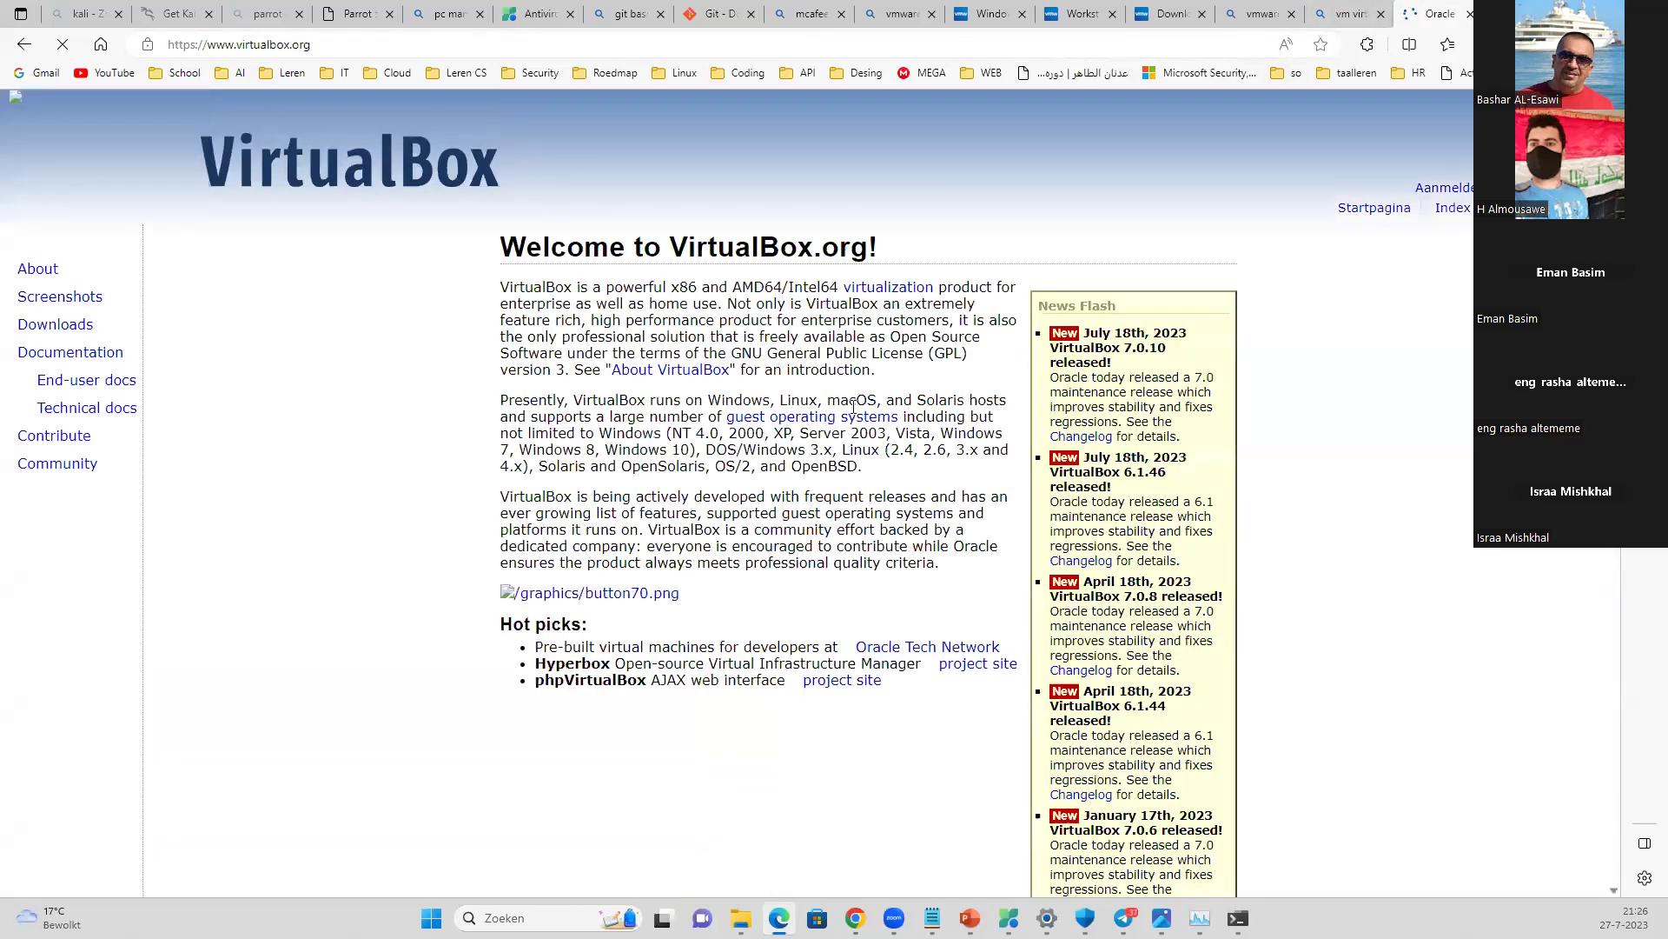
pyautogui.scroll(-5, 729, 366)
pyautogui.scroll(5, 730, 366)
pyautogui.click(57, 328)
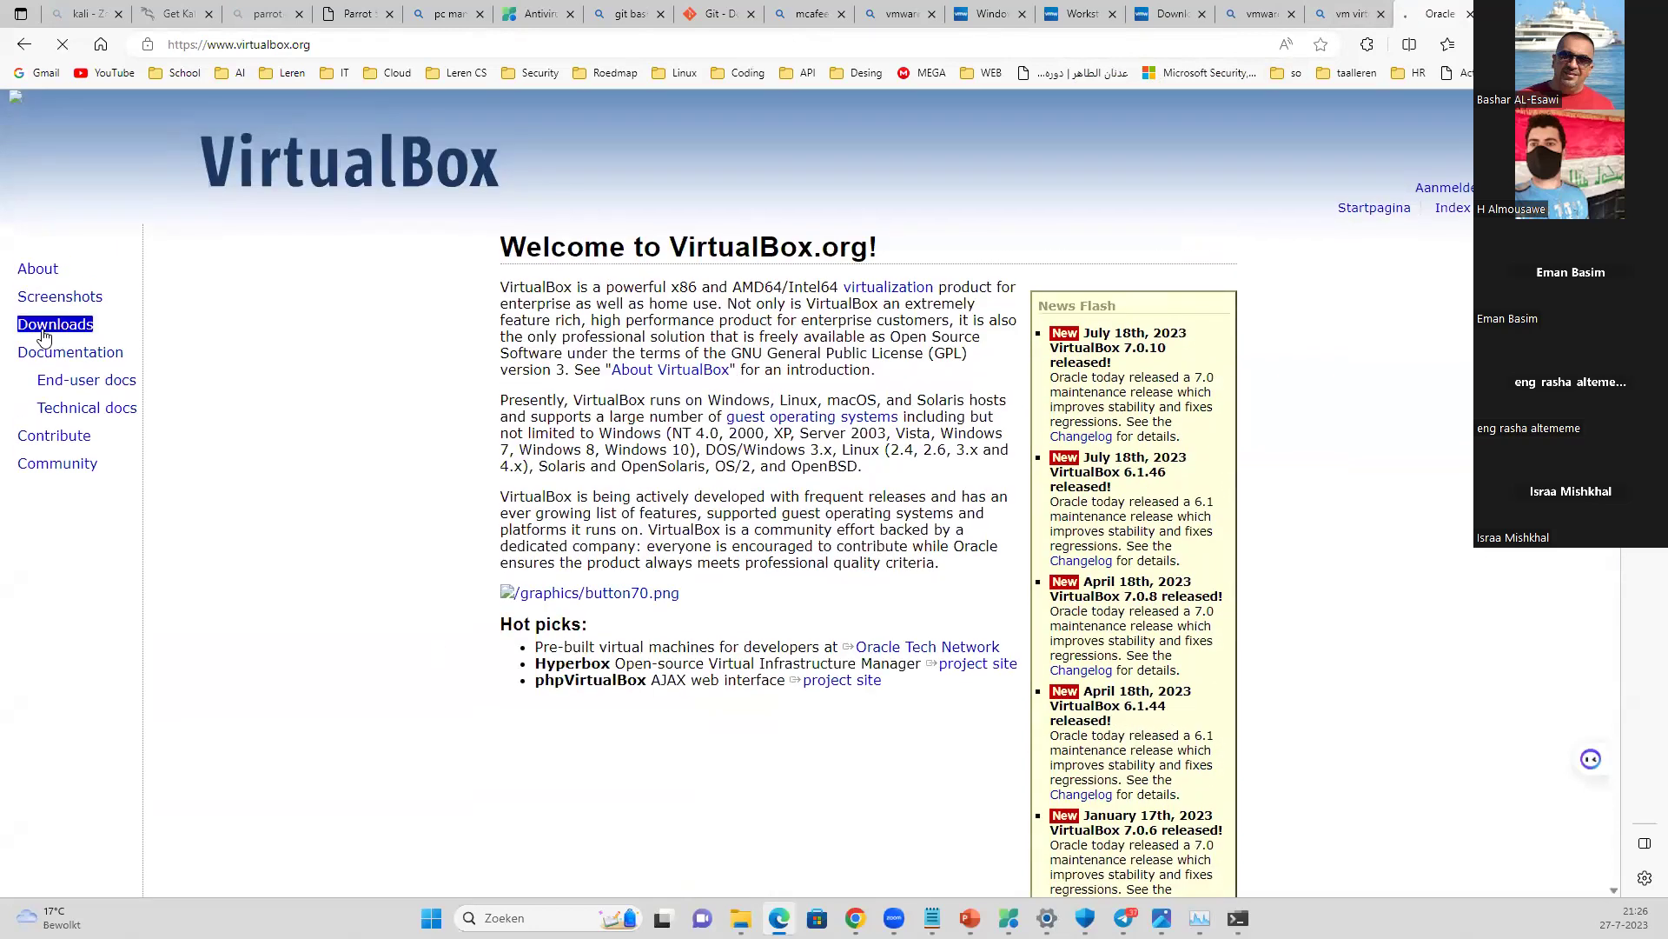
# - Download the VirtualBox 7.0.10 platform package for Windows hosts
pyautogui.moveTo(666, 468); pyautogui.dragTo(743, 540)
pyautogui.click(743, 541)
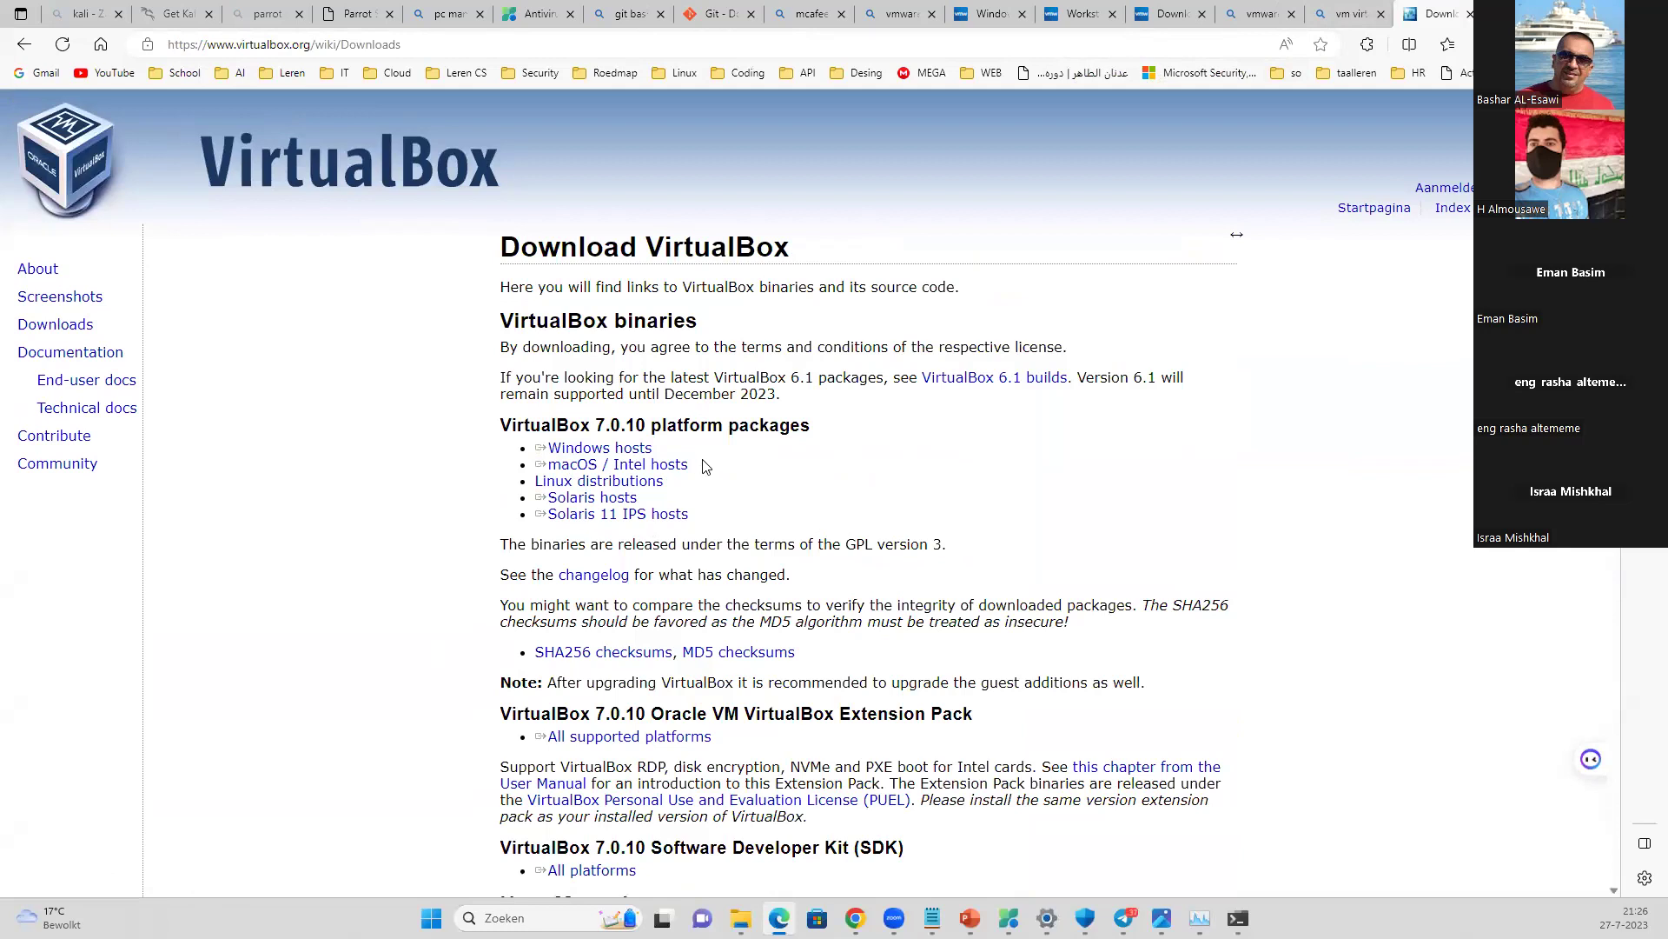
pyautogui.click(612, 452)
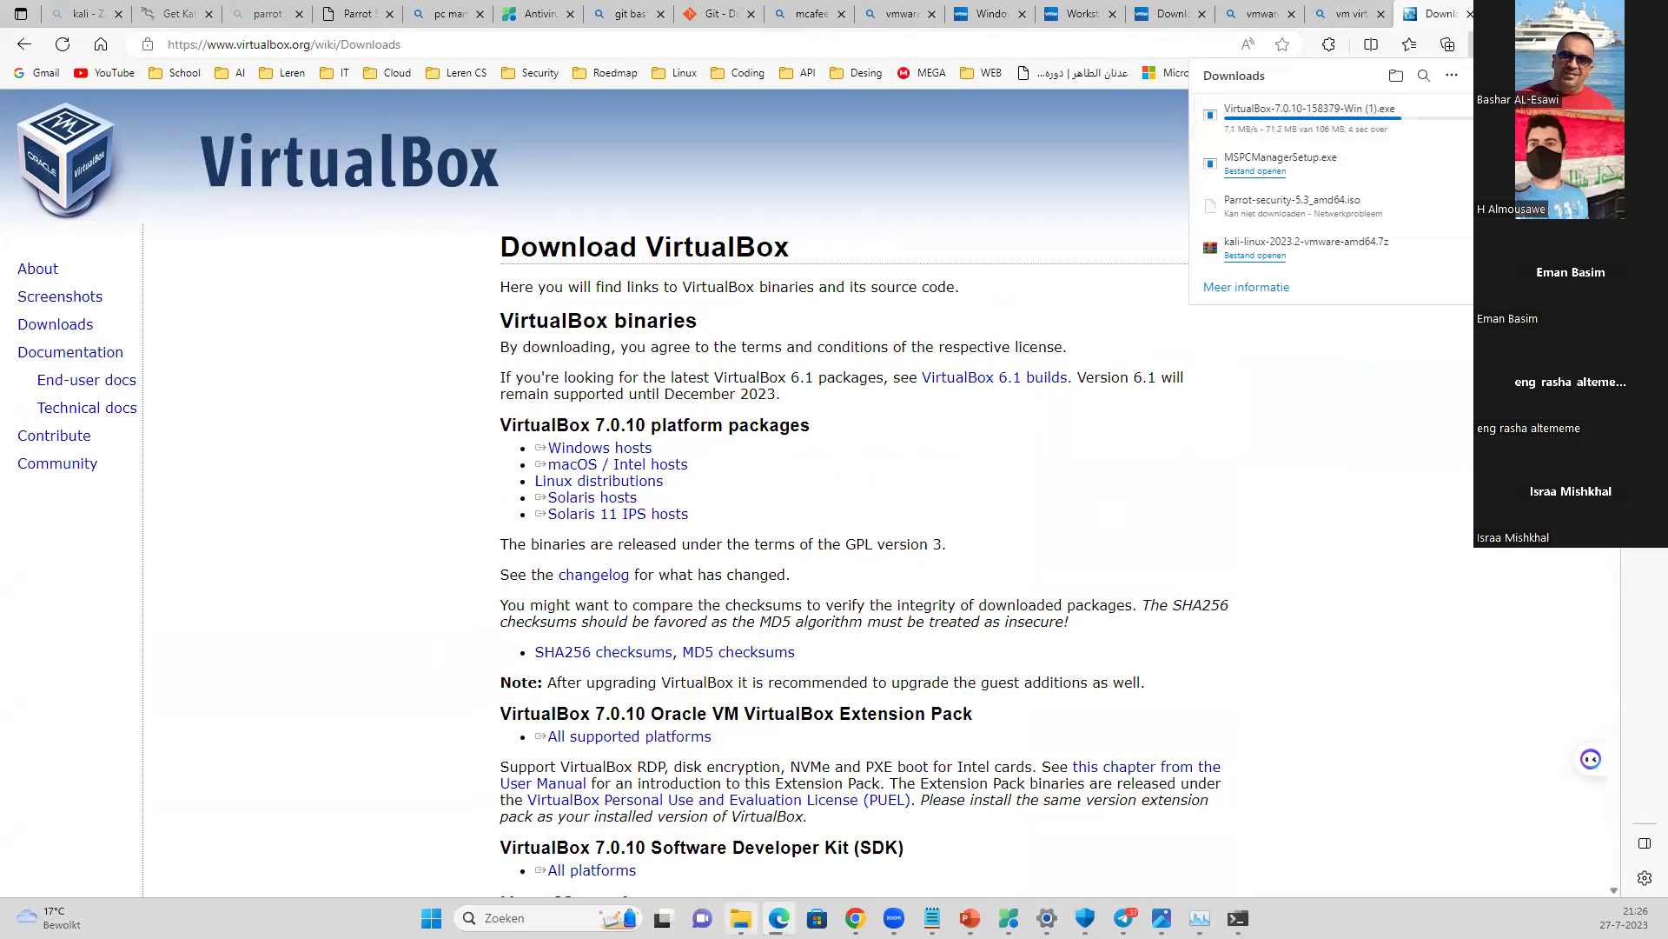
# - Switch to File Explorer and create a new folder named "VM" on the App's (P:) drive
pyautogui.click(741, 918)
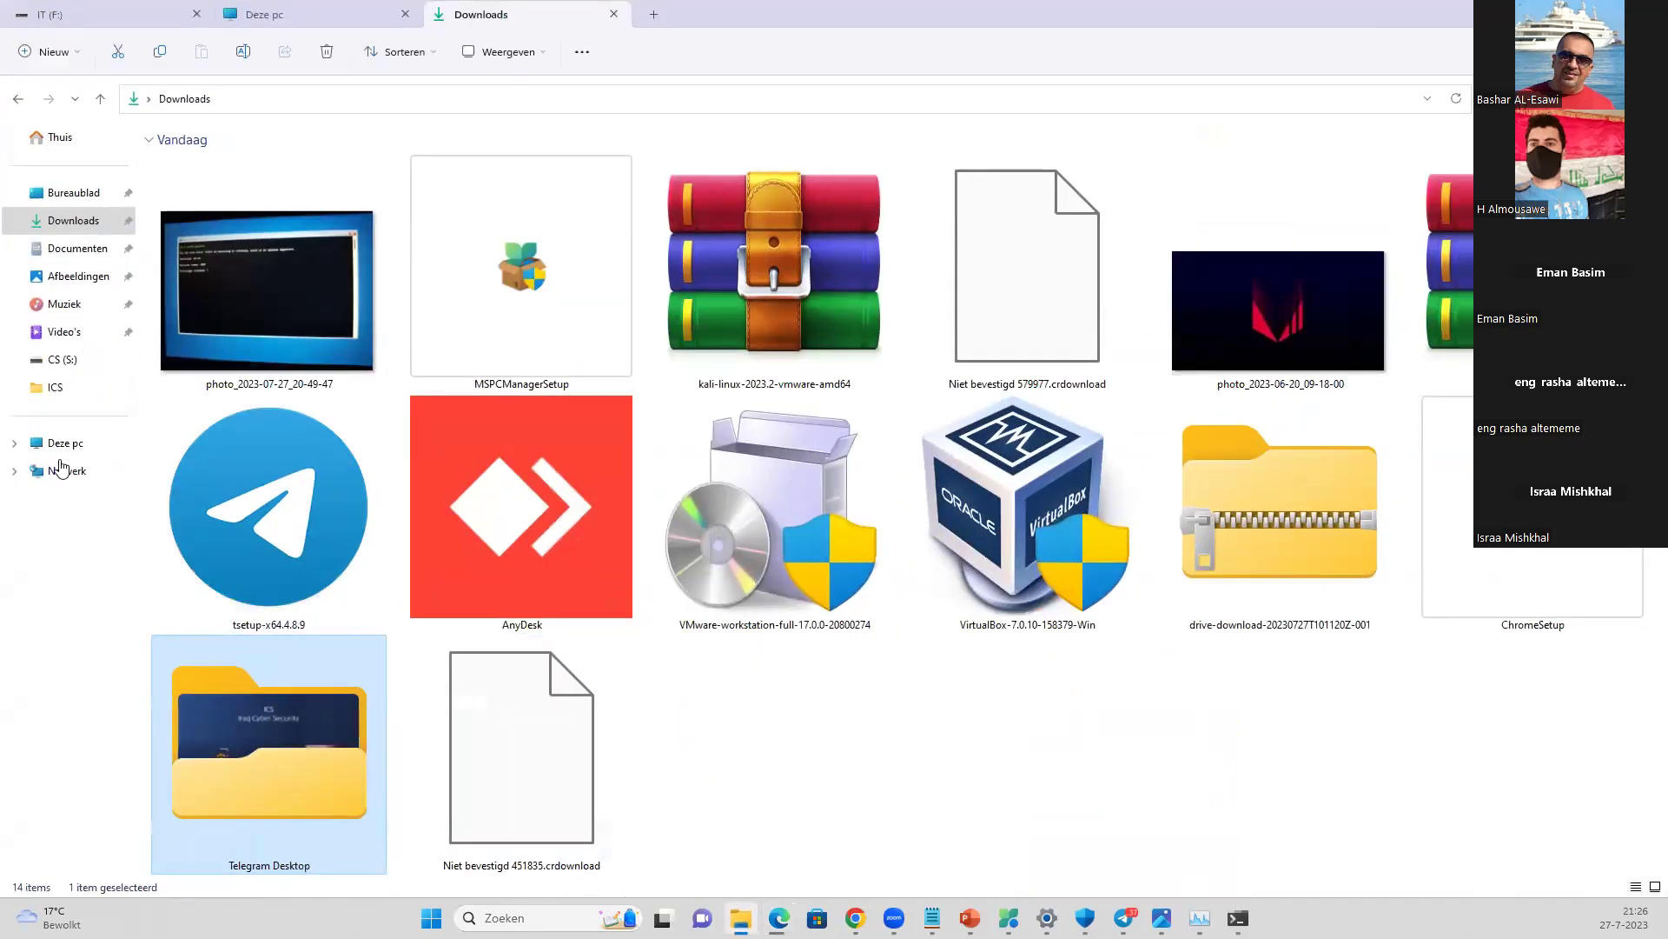
pyautogui.click(62, 443)
pyautogui.doubleClick(1384, 191)
pyautogui.rightClick(290, 282)
pyautogui.moveTo(391, 413)
pyautogui.click(682, 417)
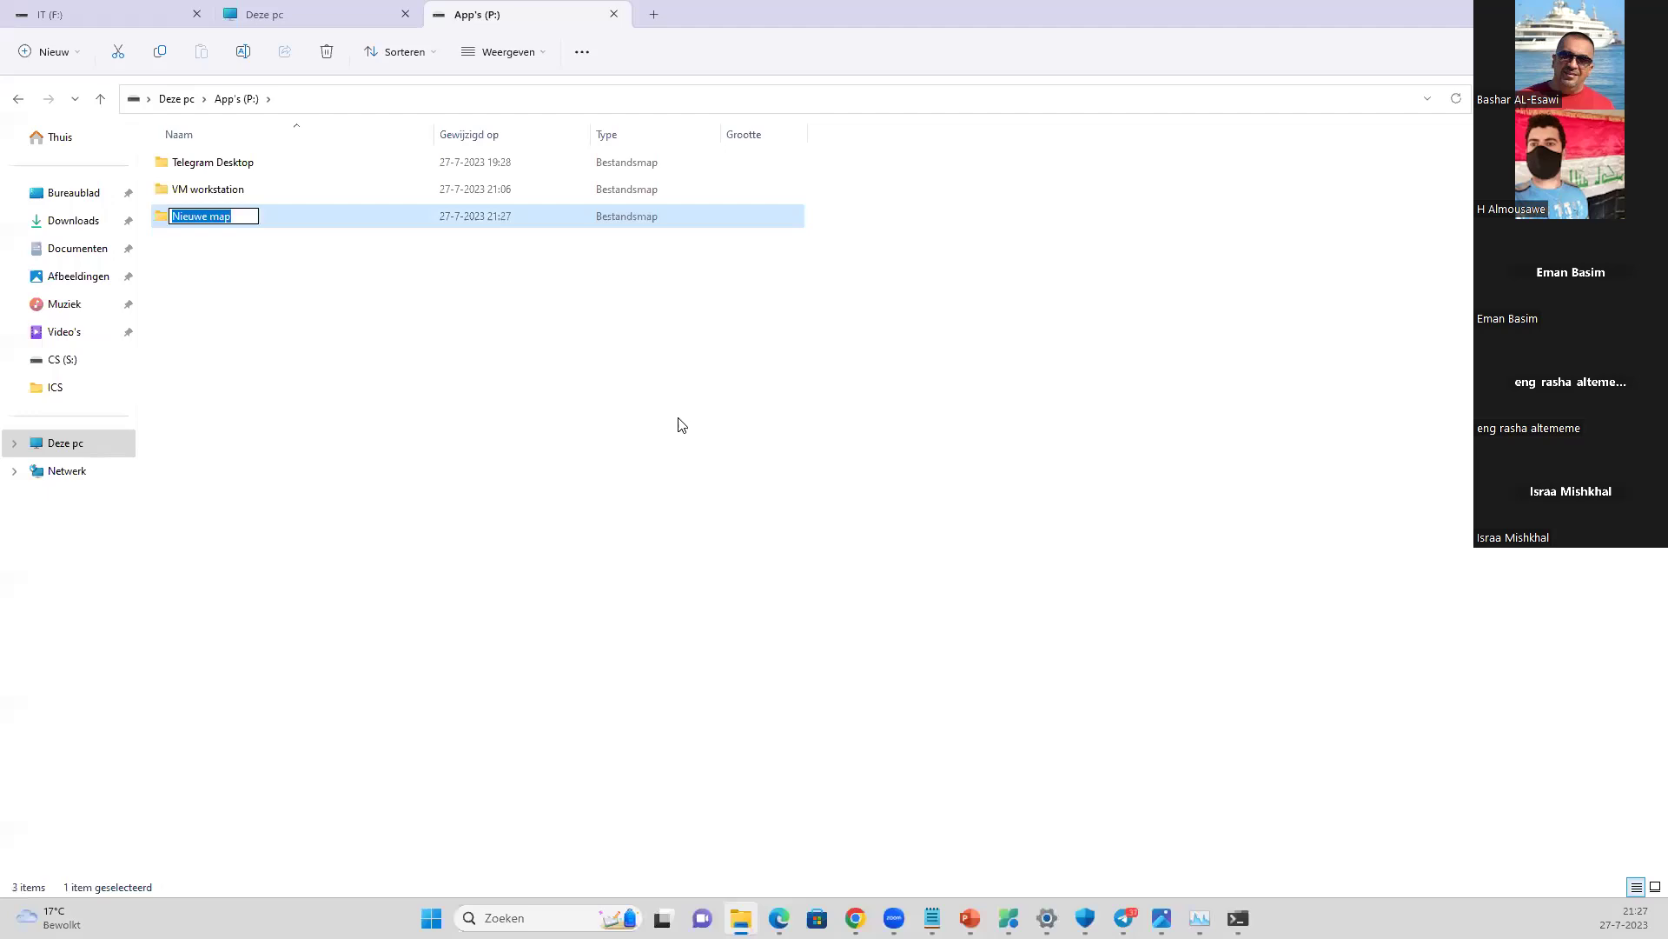
pyautogui.write('VM')
pyautogui.click(682, 425)
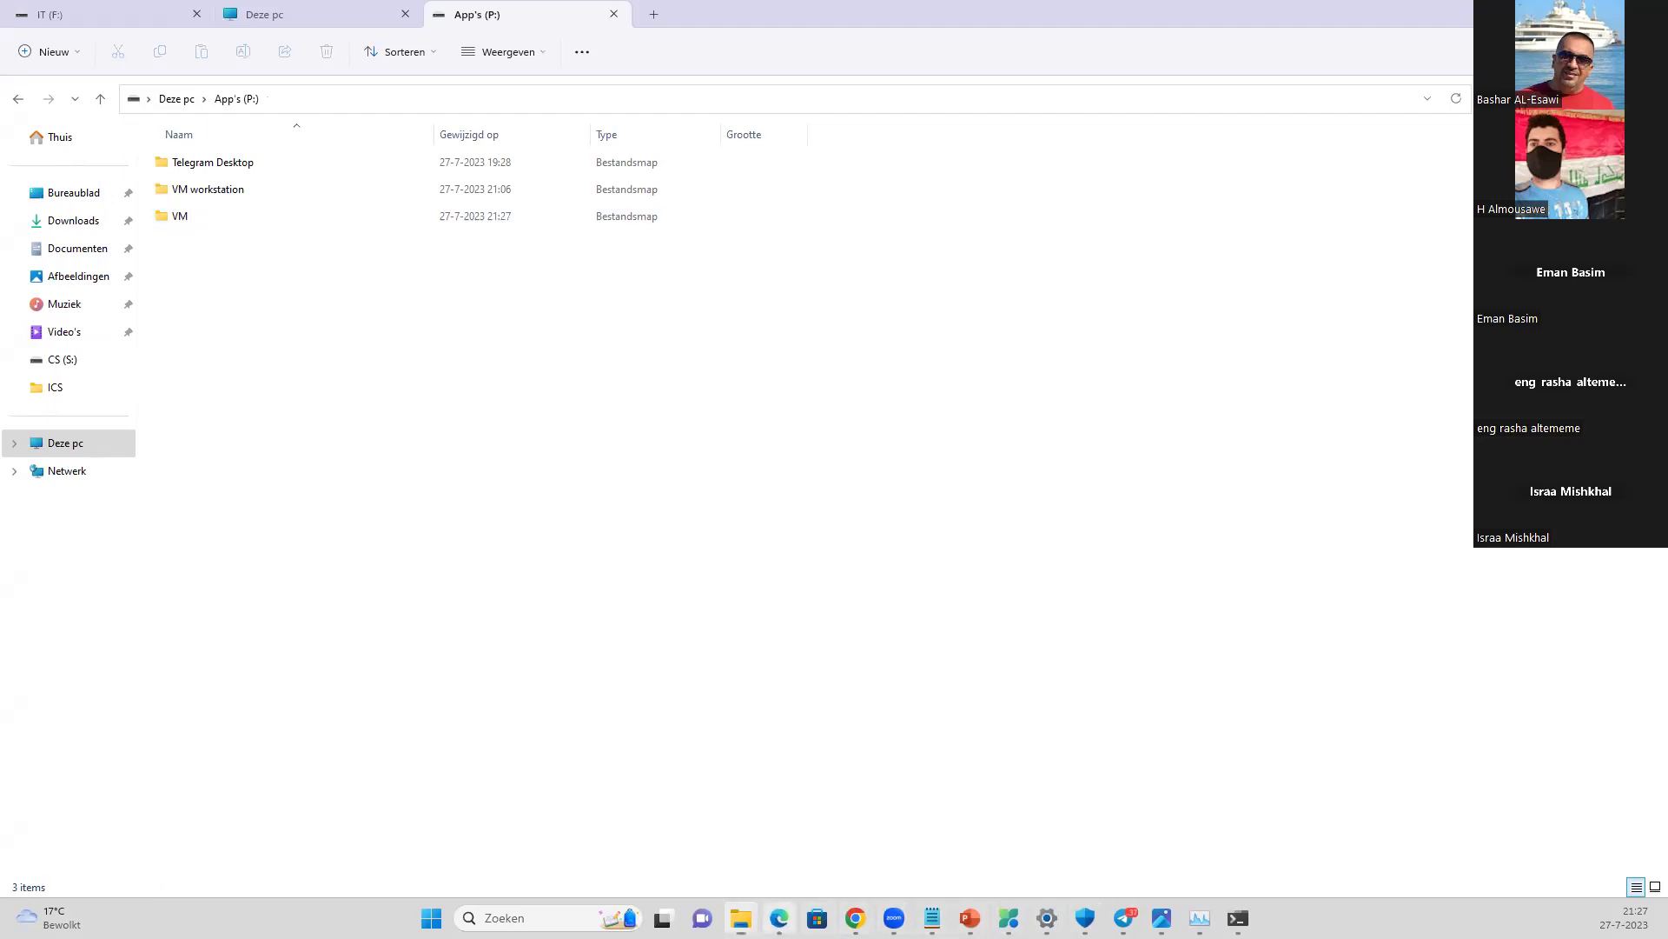
# - Switch to Microsoft Edge and copy "vm virtualbox" from the query on the search results page
pyautogui.click(779, 918)
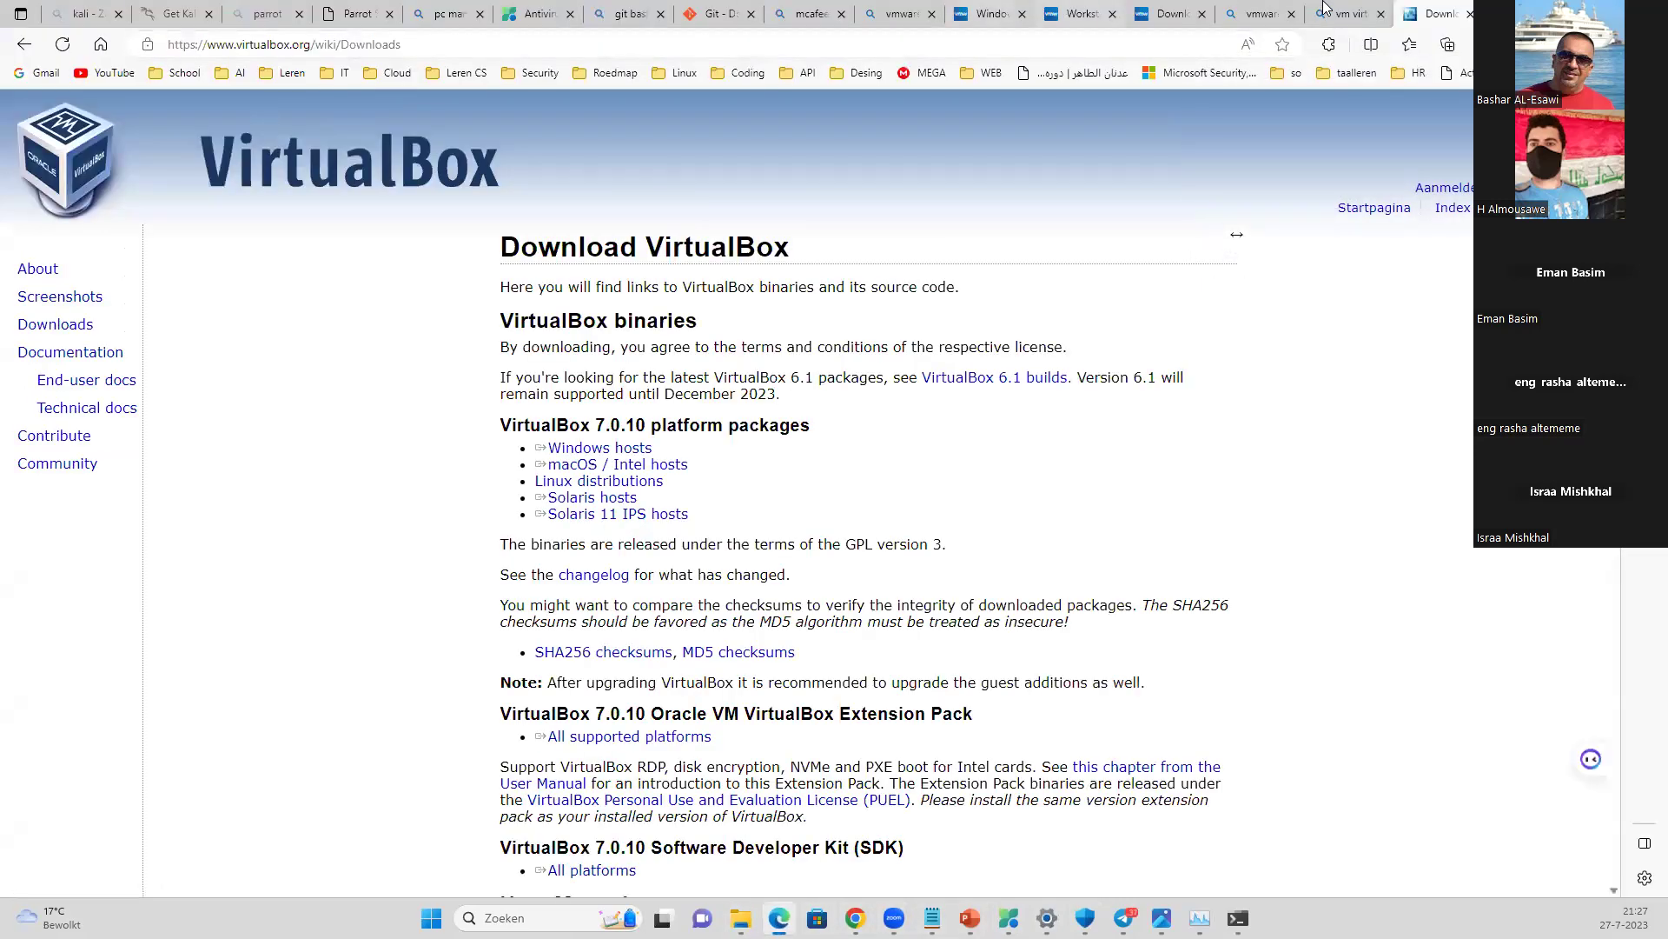
pyautogui.click(1352, 14)
pyautogui.moveTo(257, 125); pyautogui.dragTo(179, 124)
pyautogui.hotkey('ctrl', 'c')
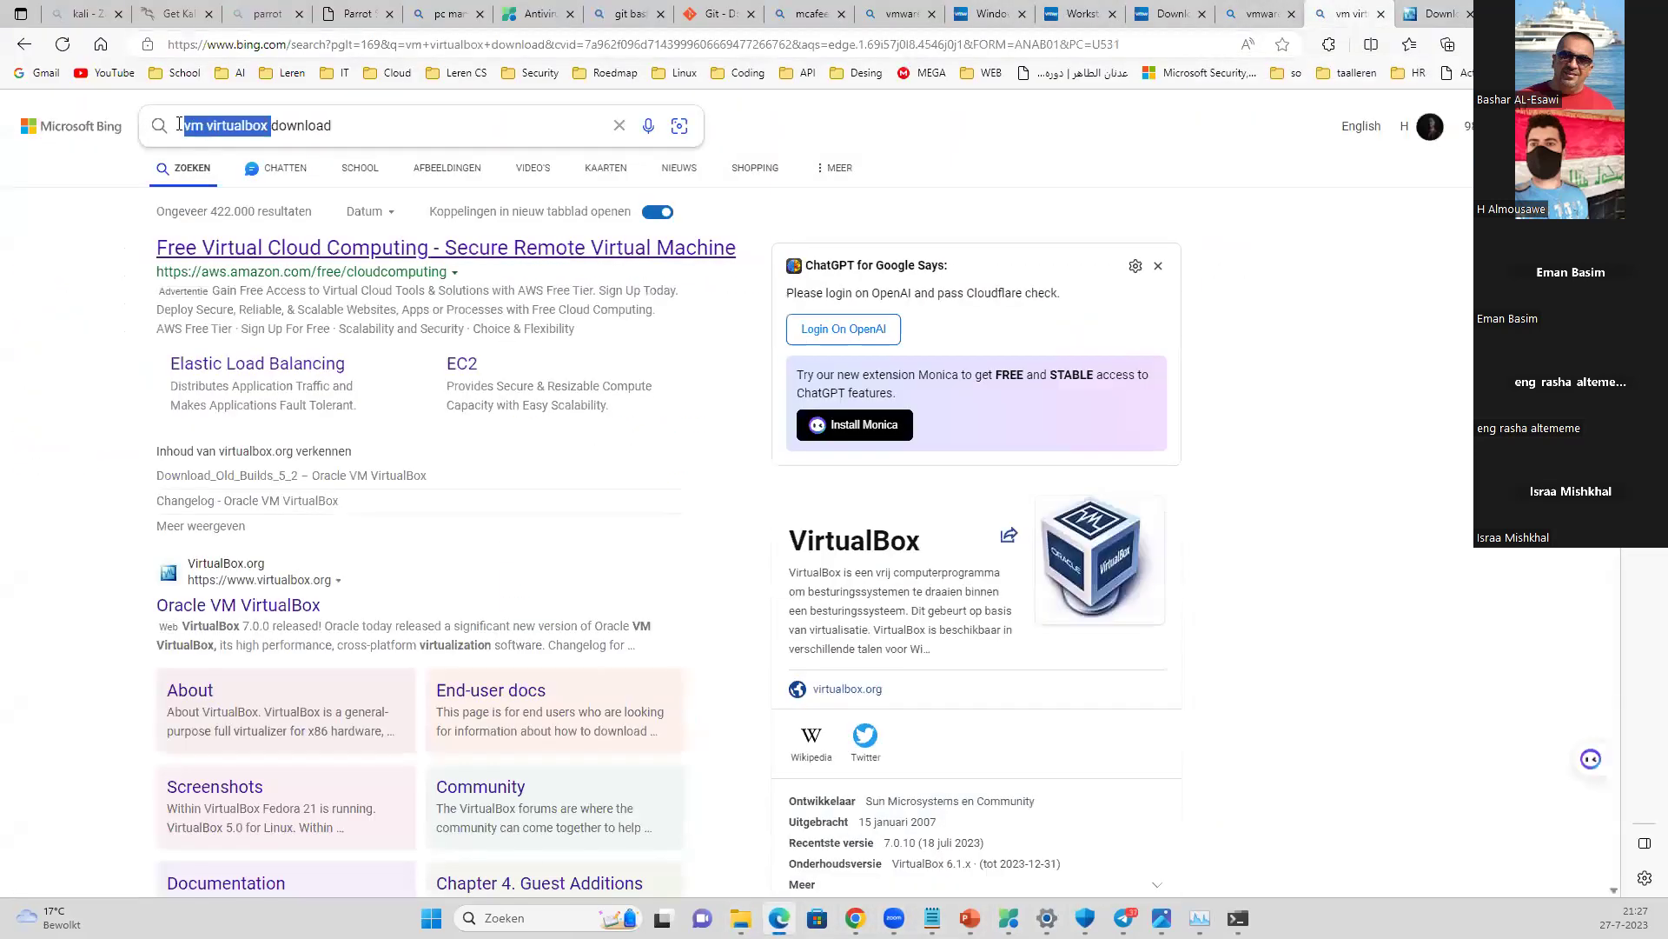
# - Switch to File Explorer and rename the VM folder on the App's (P:) drive to "VM-Virtualbox", reusing the copied text
pyautogui.click(741, 917)
pyautogui.press('F2')
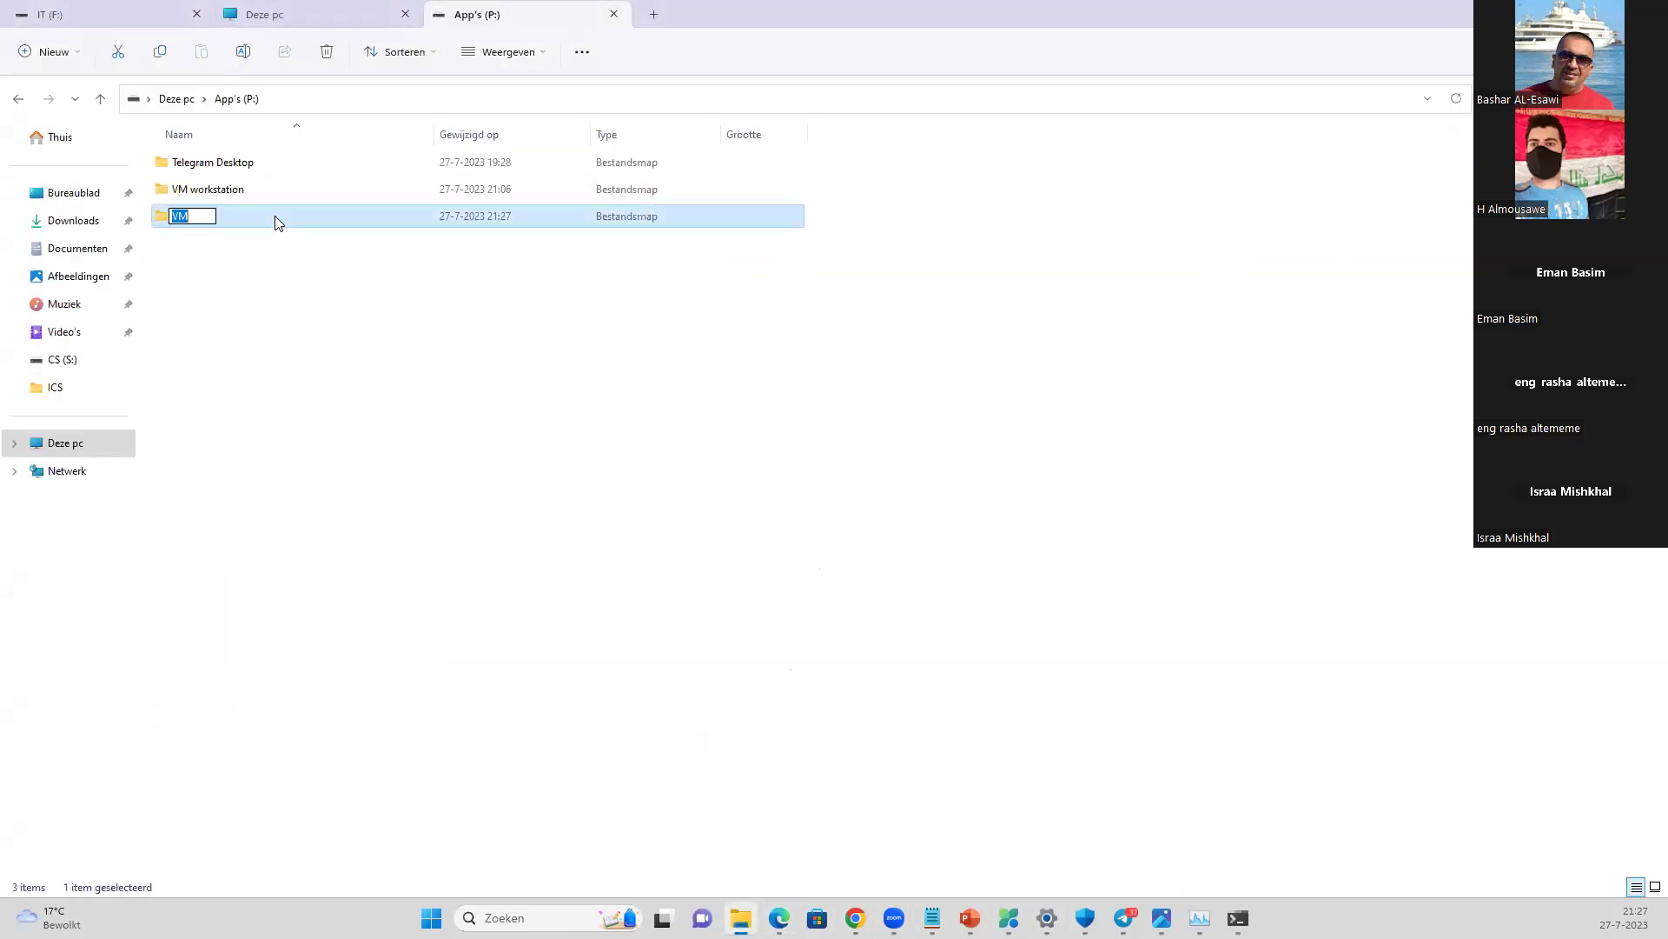
pyautogui.hotkey('ctrl', 'v')
pyautogui.moveTo(188, 218); pyautogui.dragTo(154, 221)
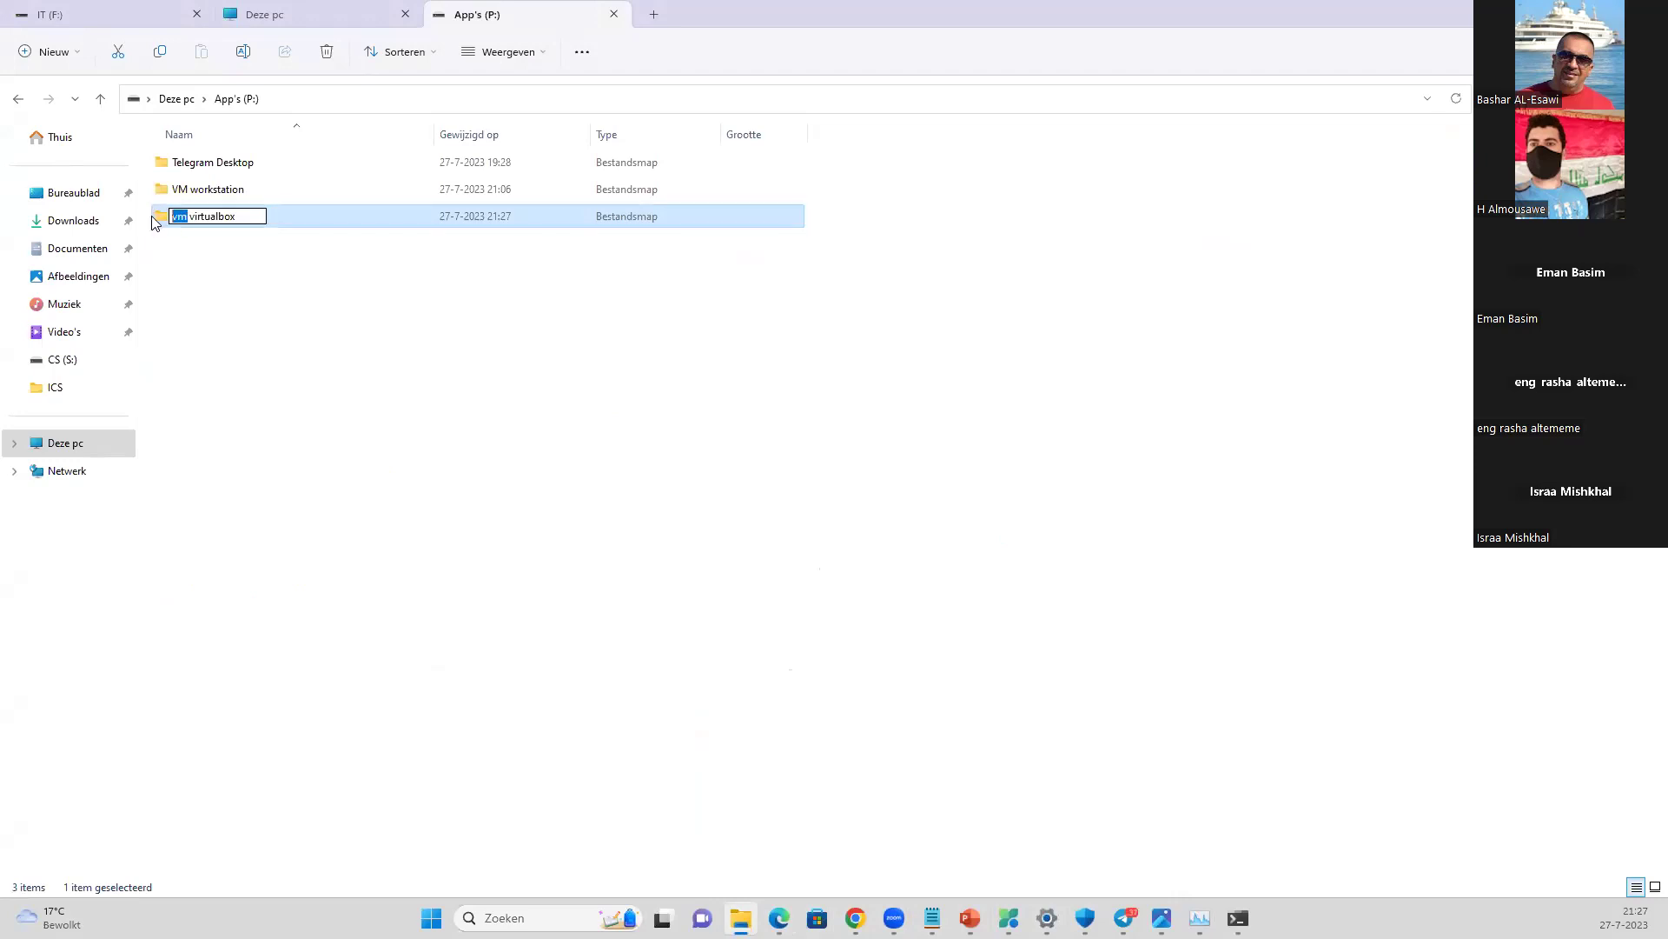
pyautogui.write('VM')
pyautogui.press('Delete')
pyautogui.write('-')
pyautogui.press('BackSpace')
pyautogui.press('BackSpace')
pyautogui.write('V')
pyautogui.press('Return')
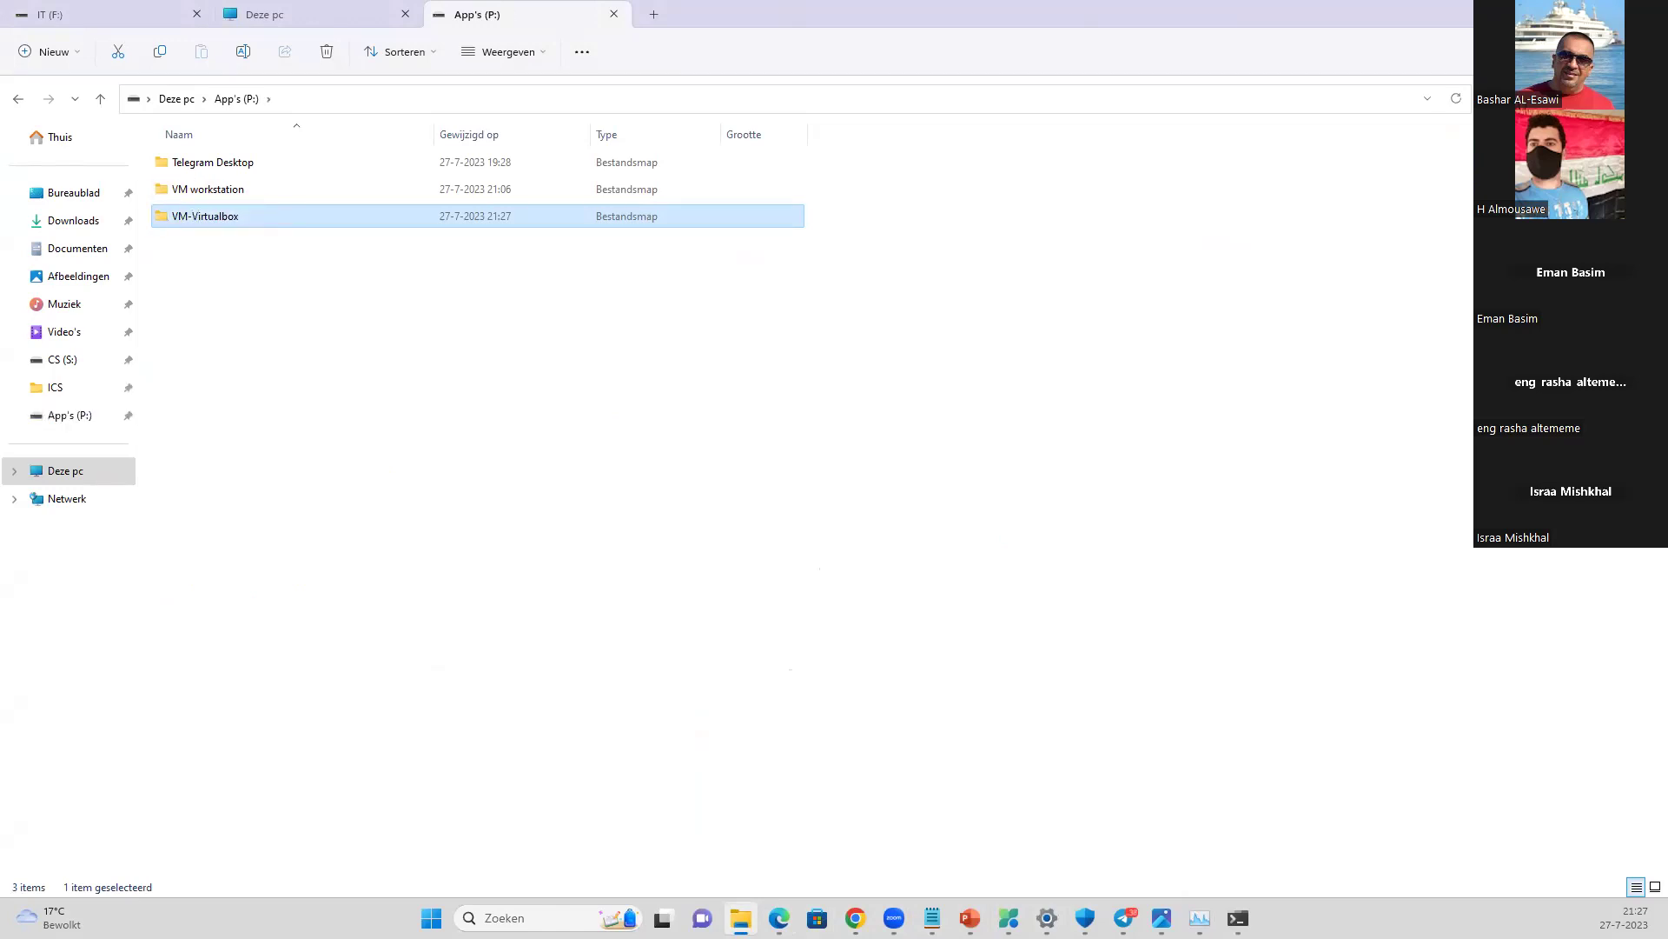
# - Start the VirtualBox-7.0.10-158379-Win installer from the Downloads folder and proceed to the Custom Setup page
pyautogui.hotkey('alt', 'Tab')
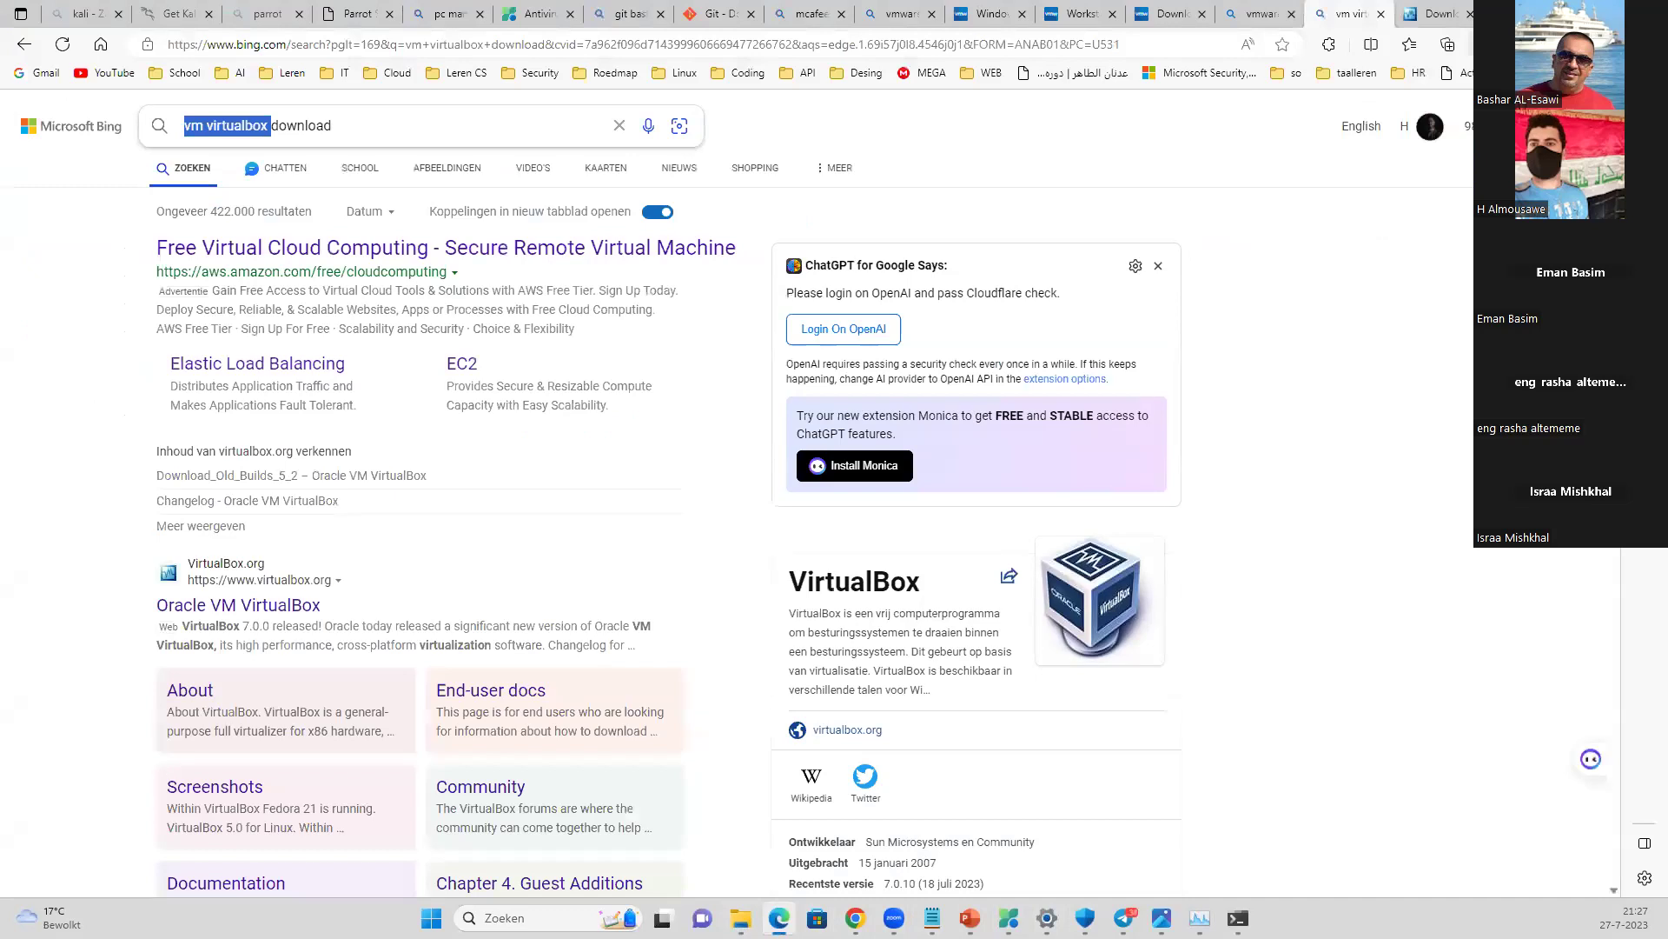
pyautogui.click(1433, 14)
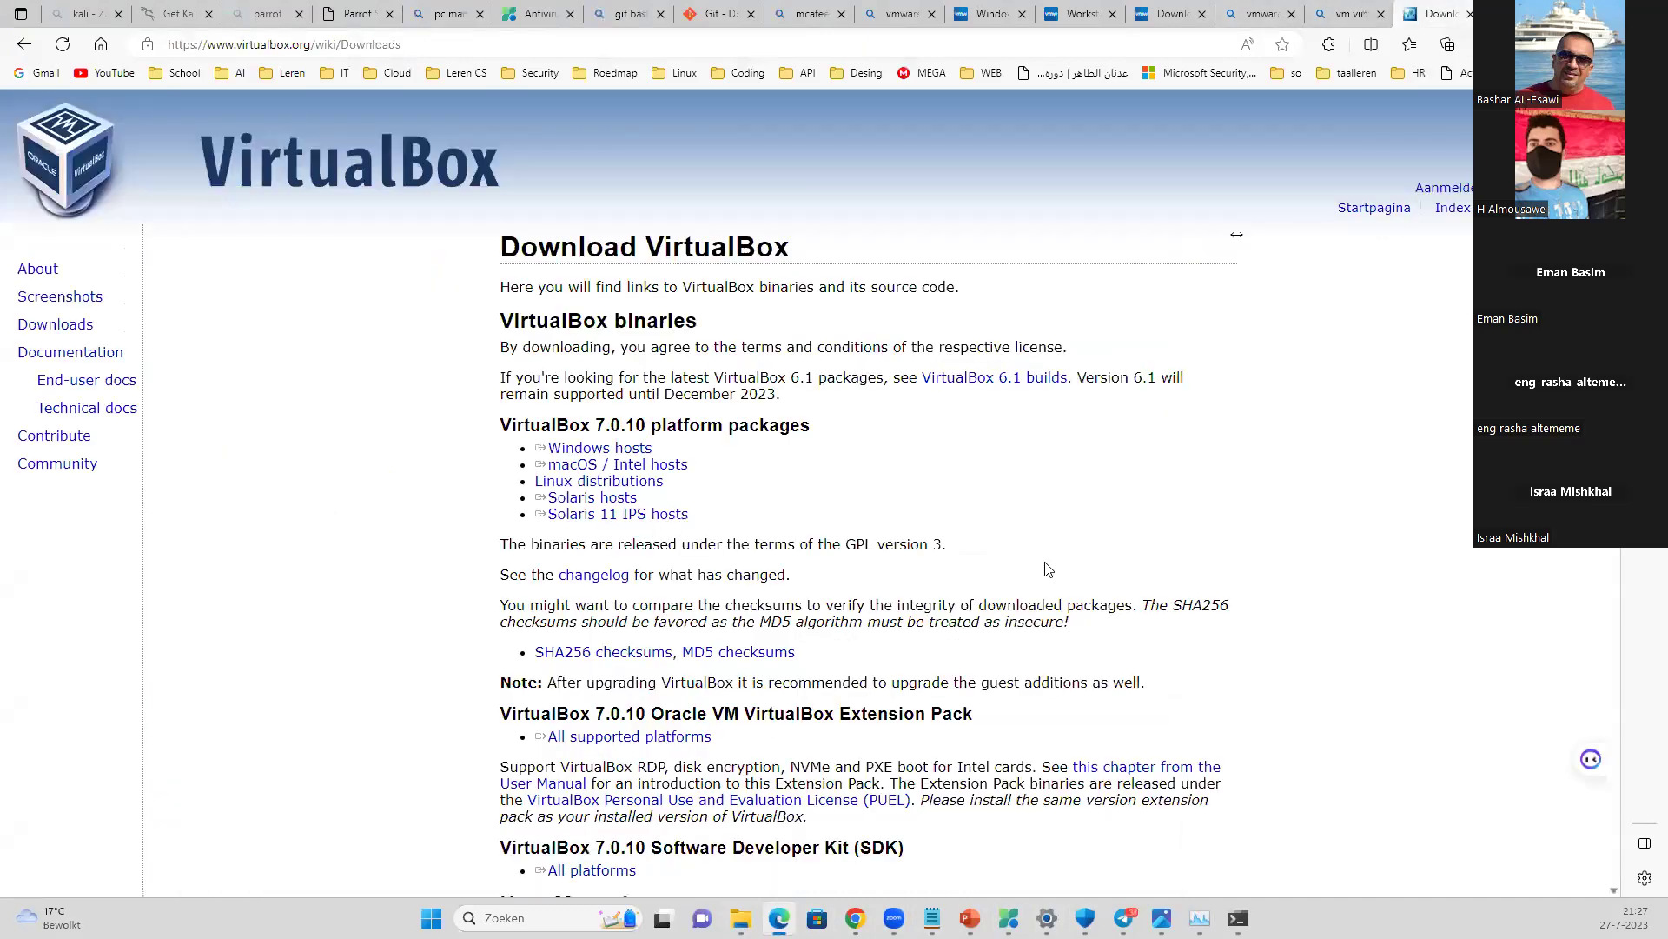
pyautogui.click(741, 918)
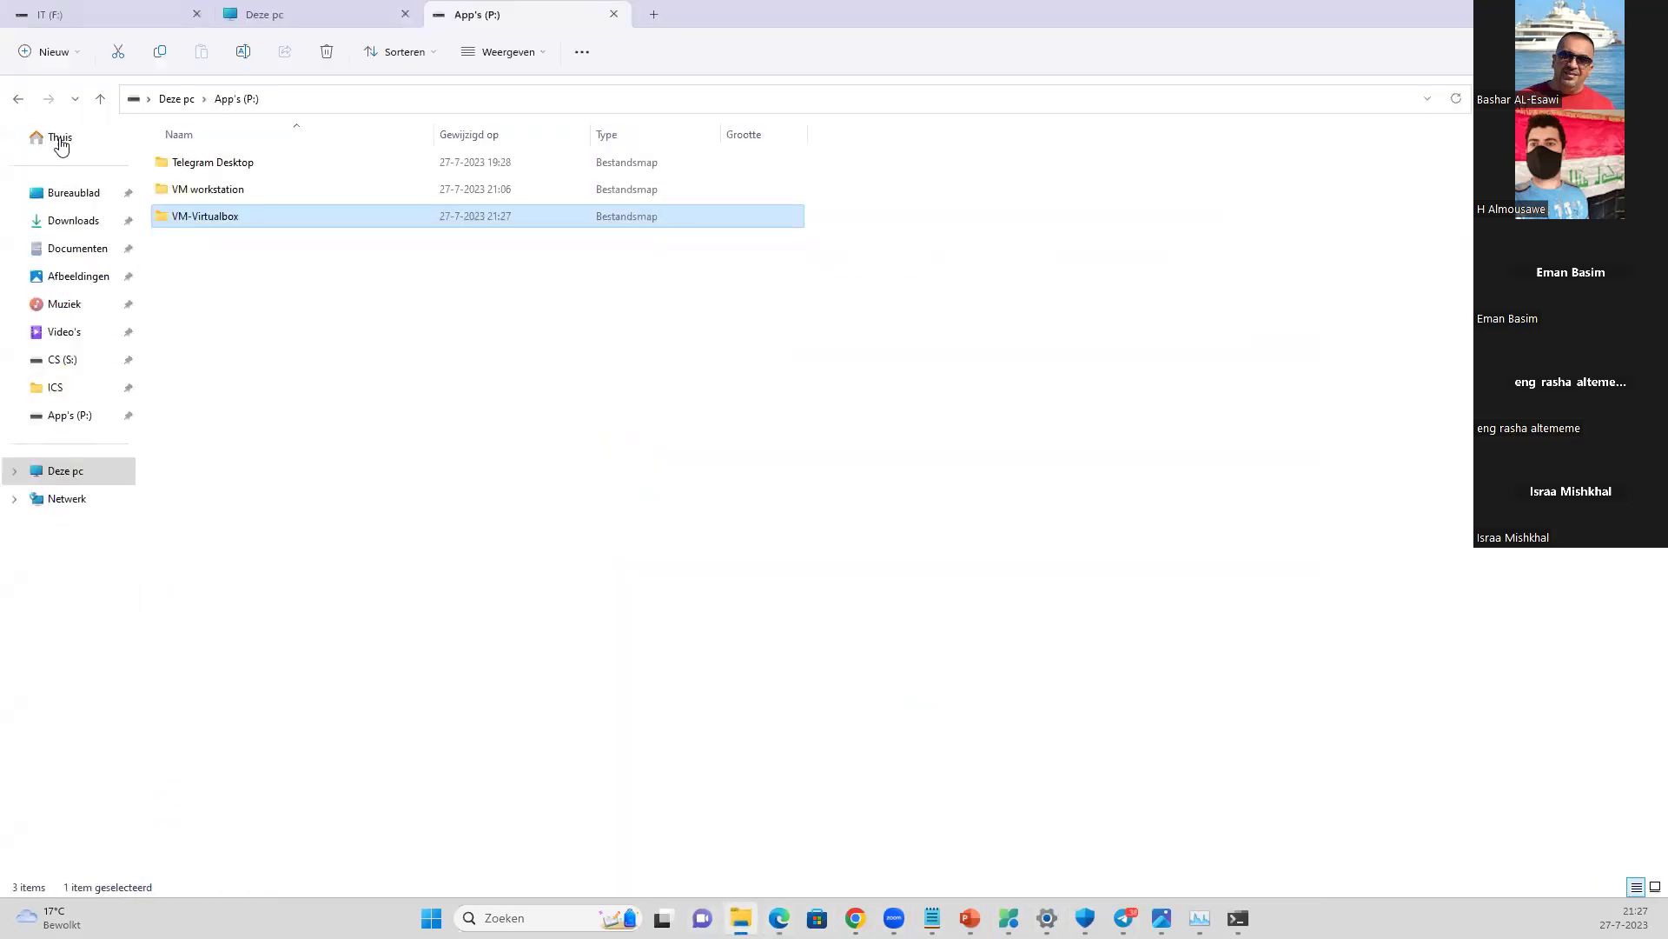
pyautogui.click(73, 223)
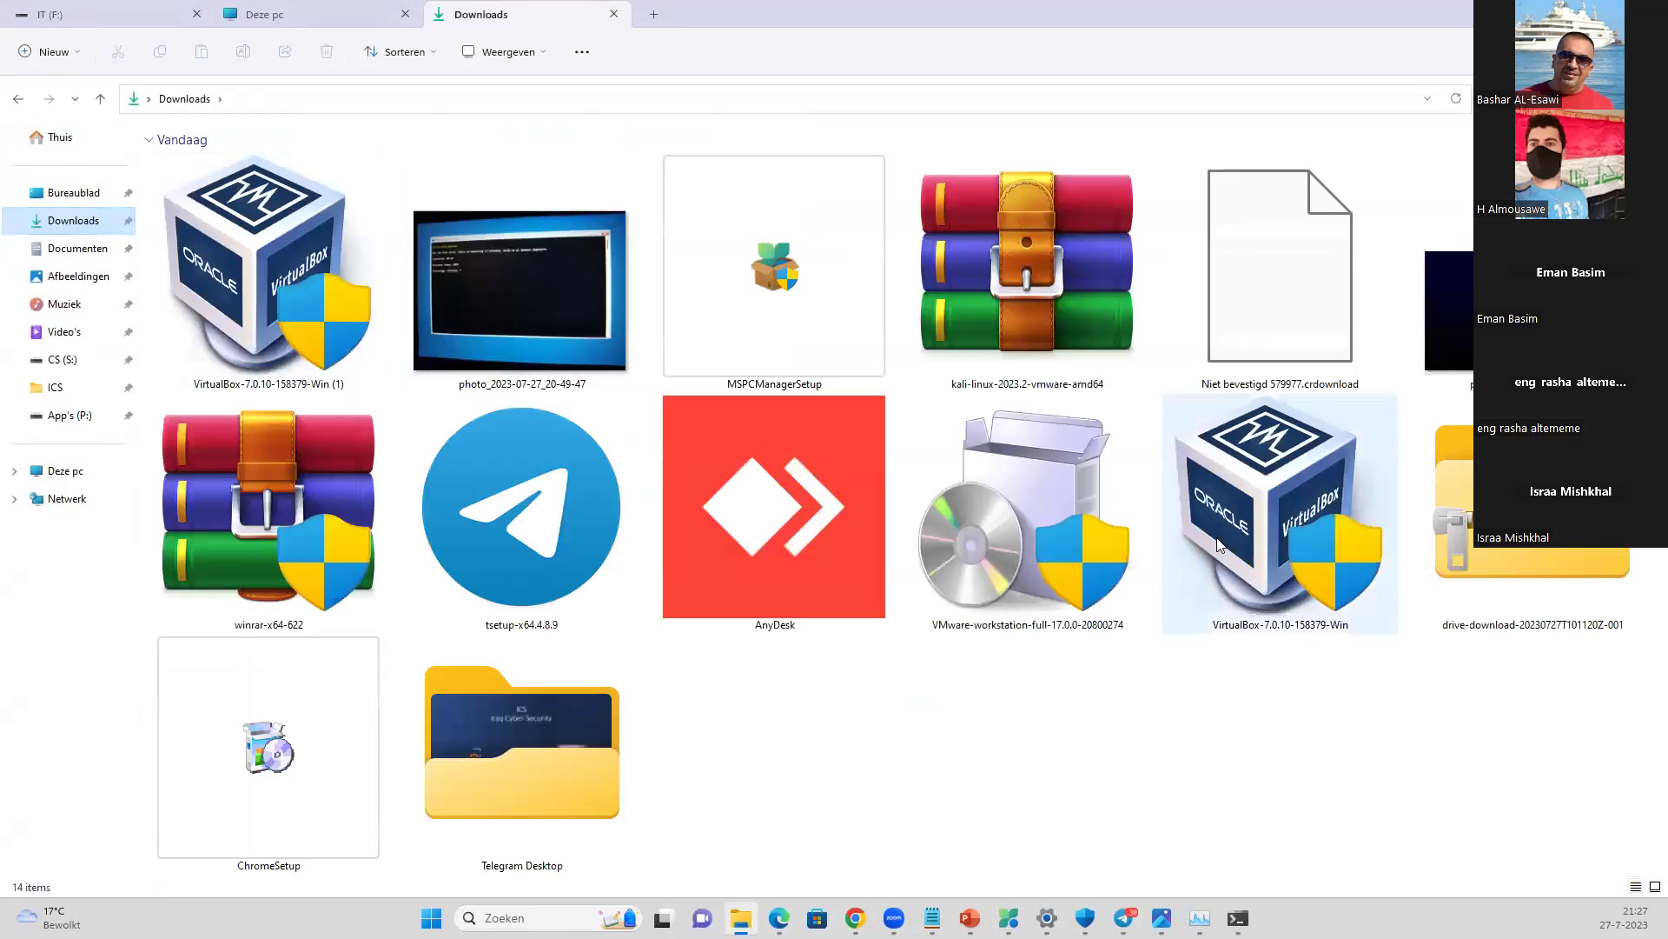
pyautogui.click(1219, 545)
pyautogui.doubleClick(1219, 545)
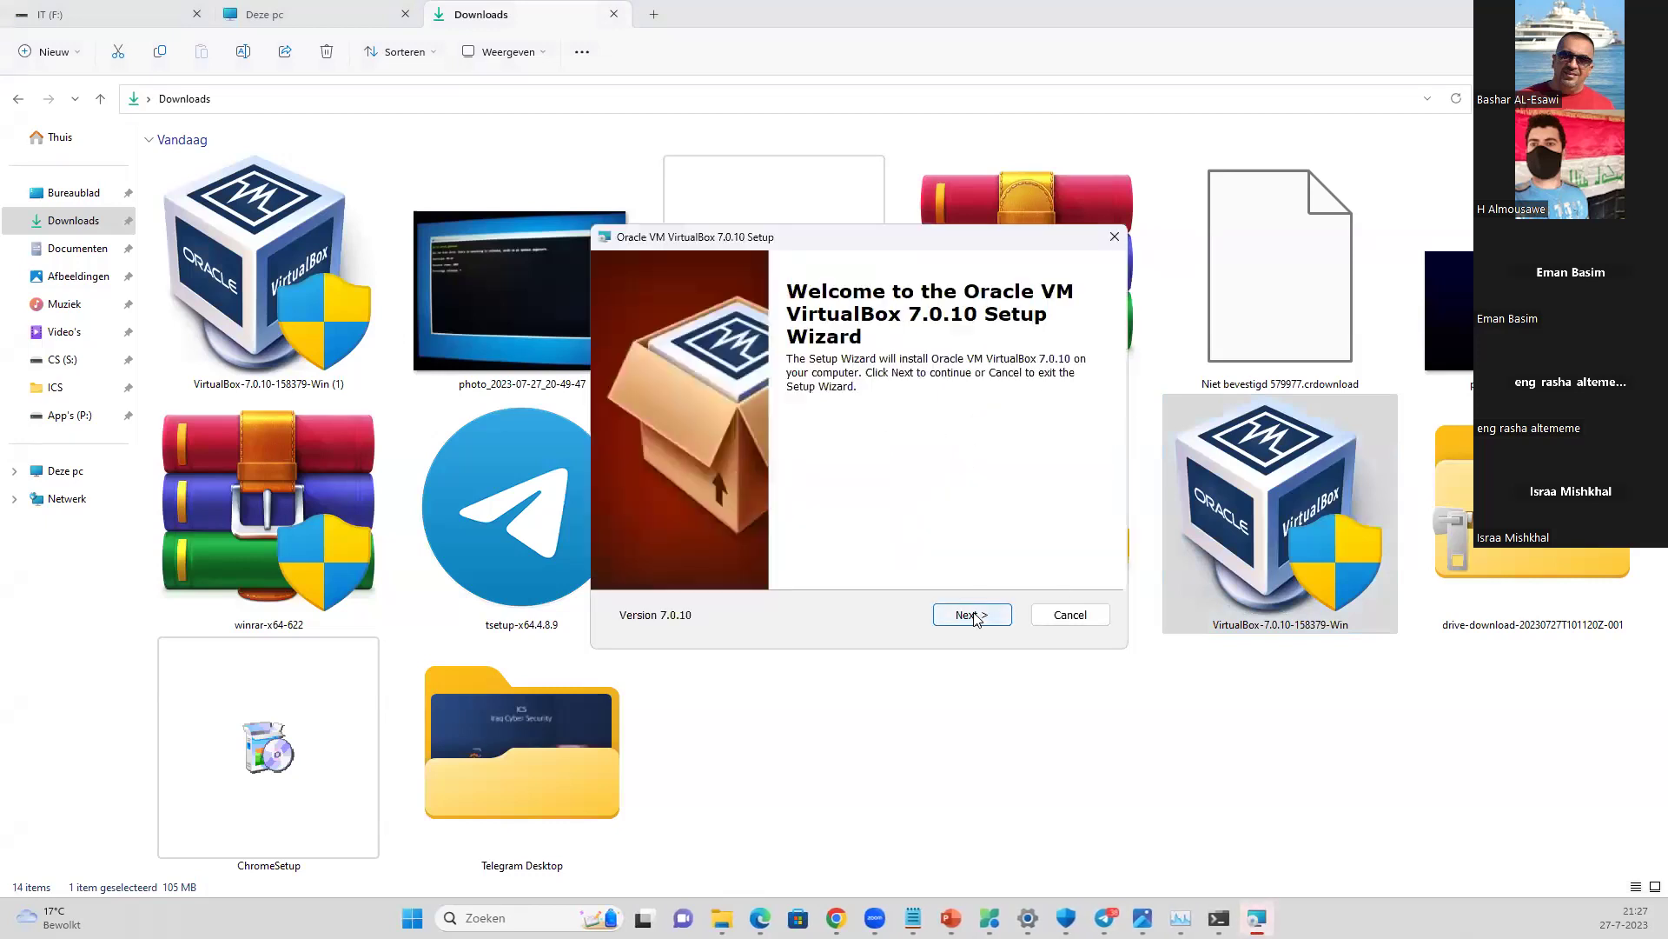
pyautogui.click(972, 613)
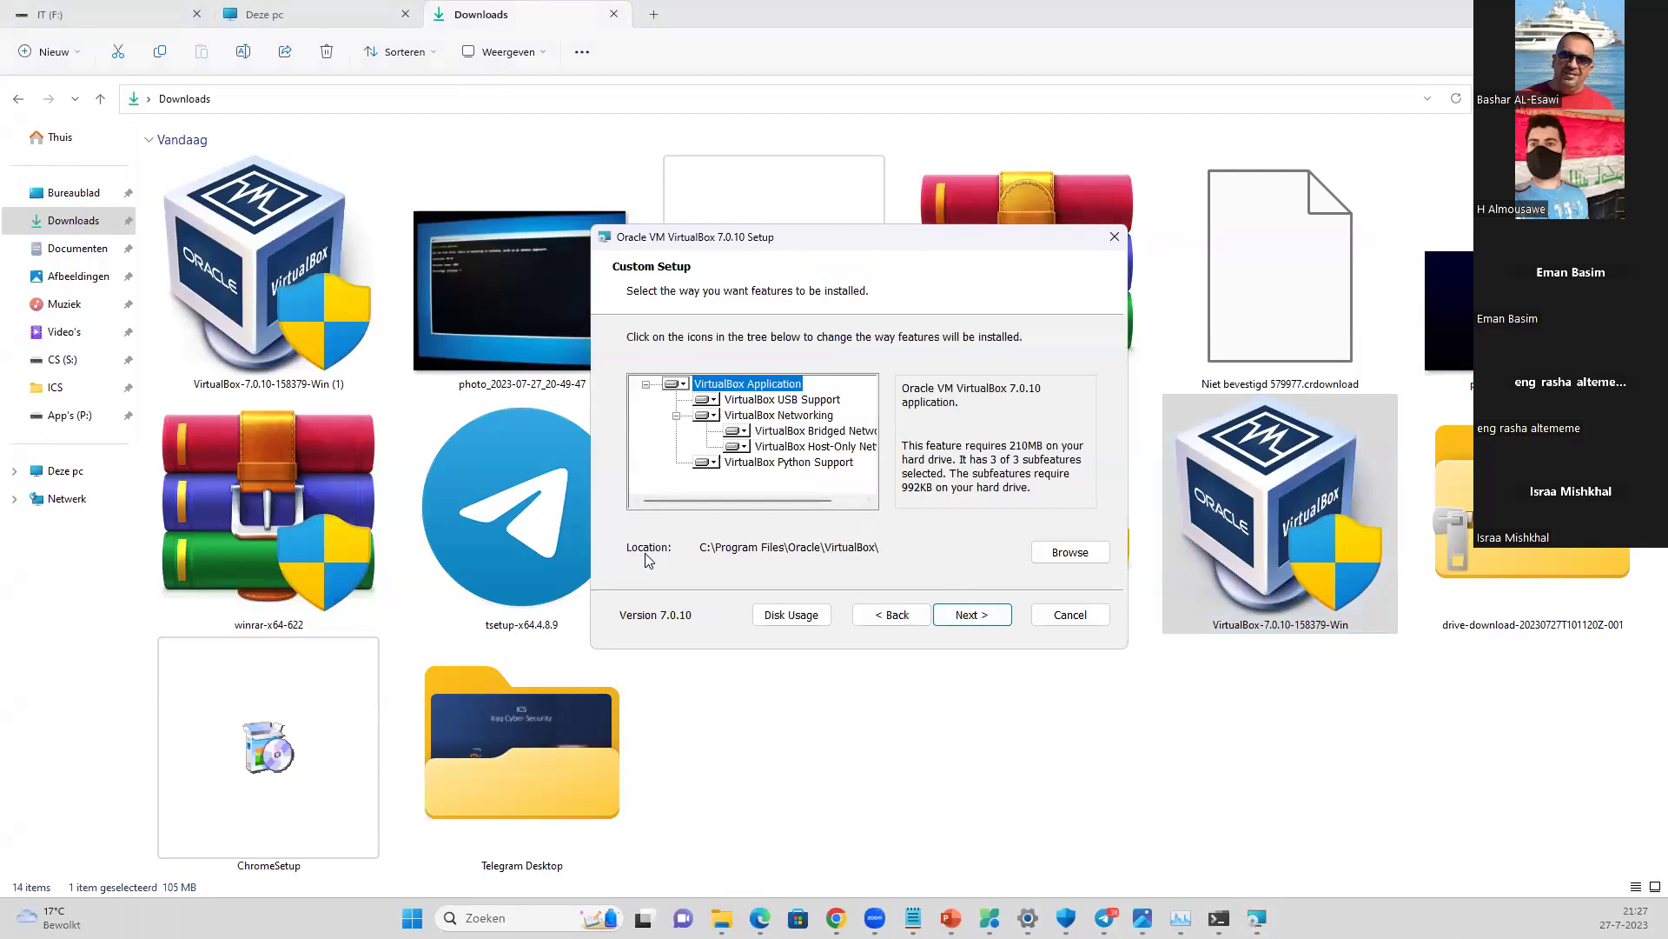
# - Set the VirtualBox installation location to P:\VM-Virtualbox\
pyautogui.click(1068, 554)
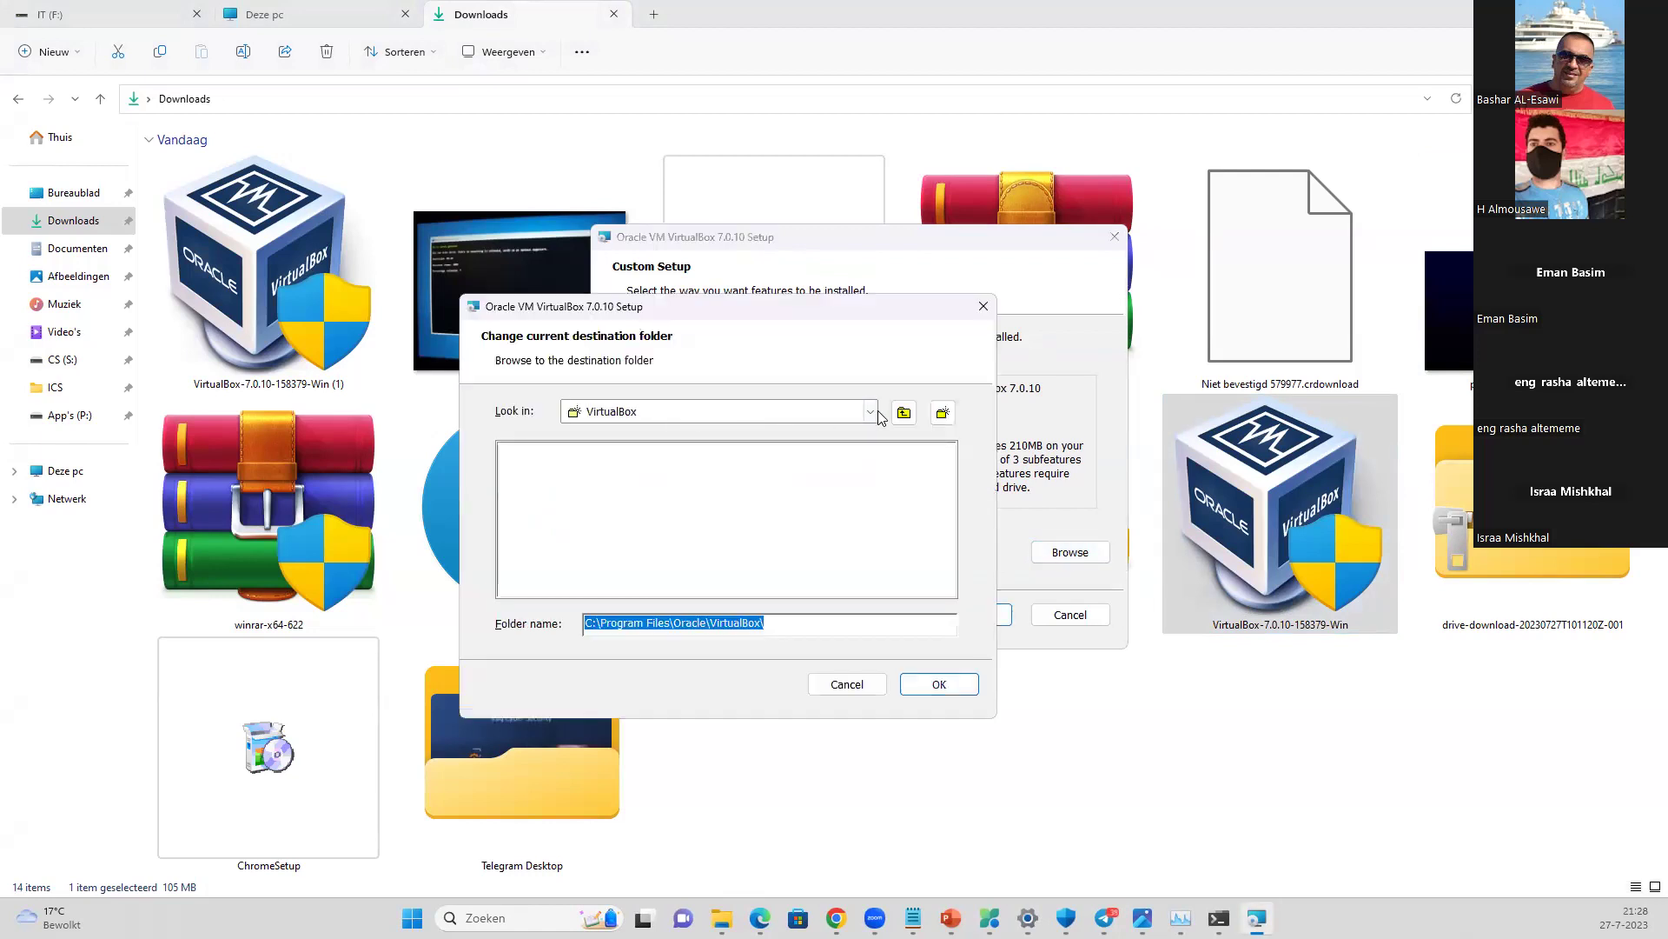
pyautogui.click(869, 412)
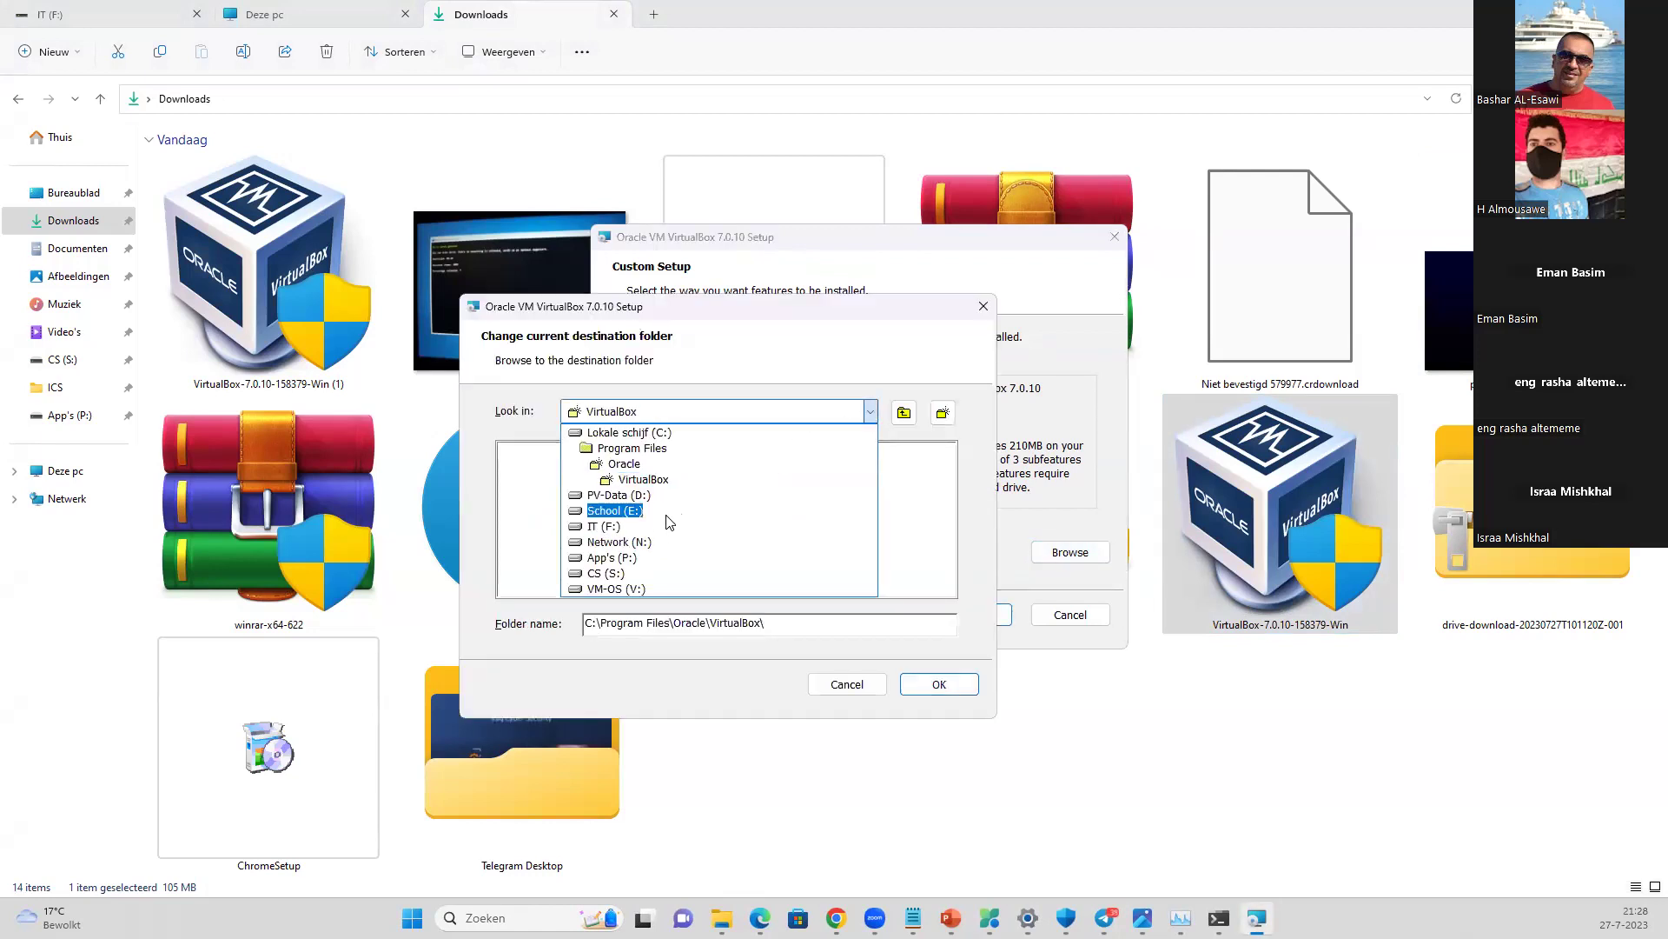
pyautogui.click(619, 558)
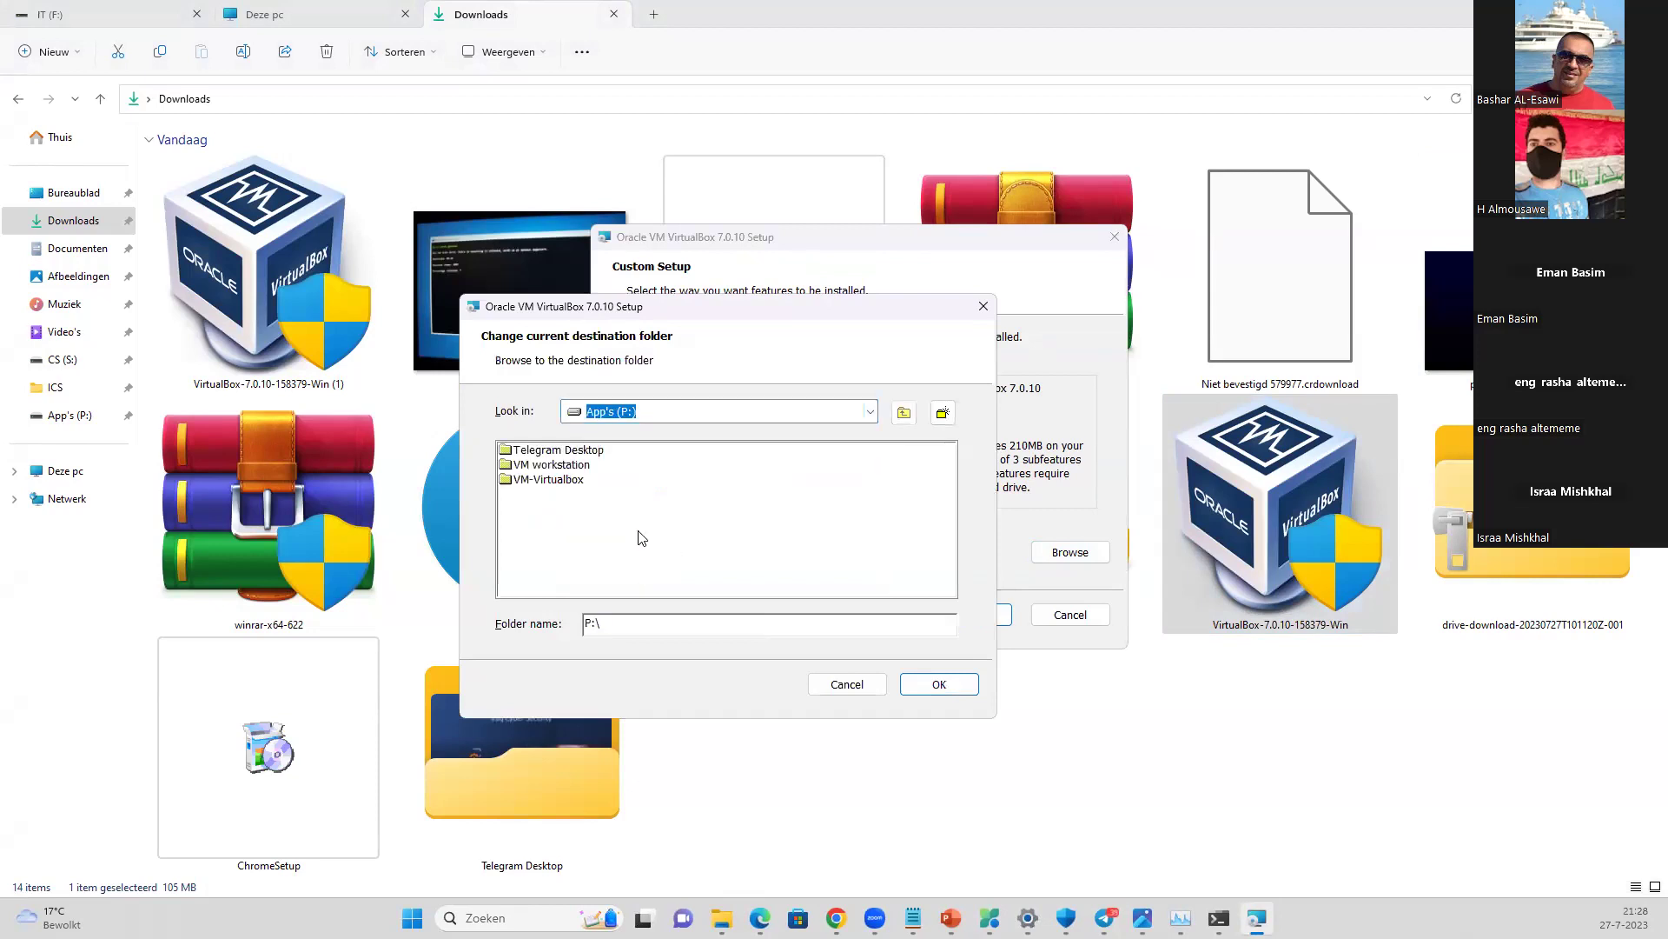
pyautogui.click(532, 483)
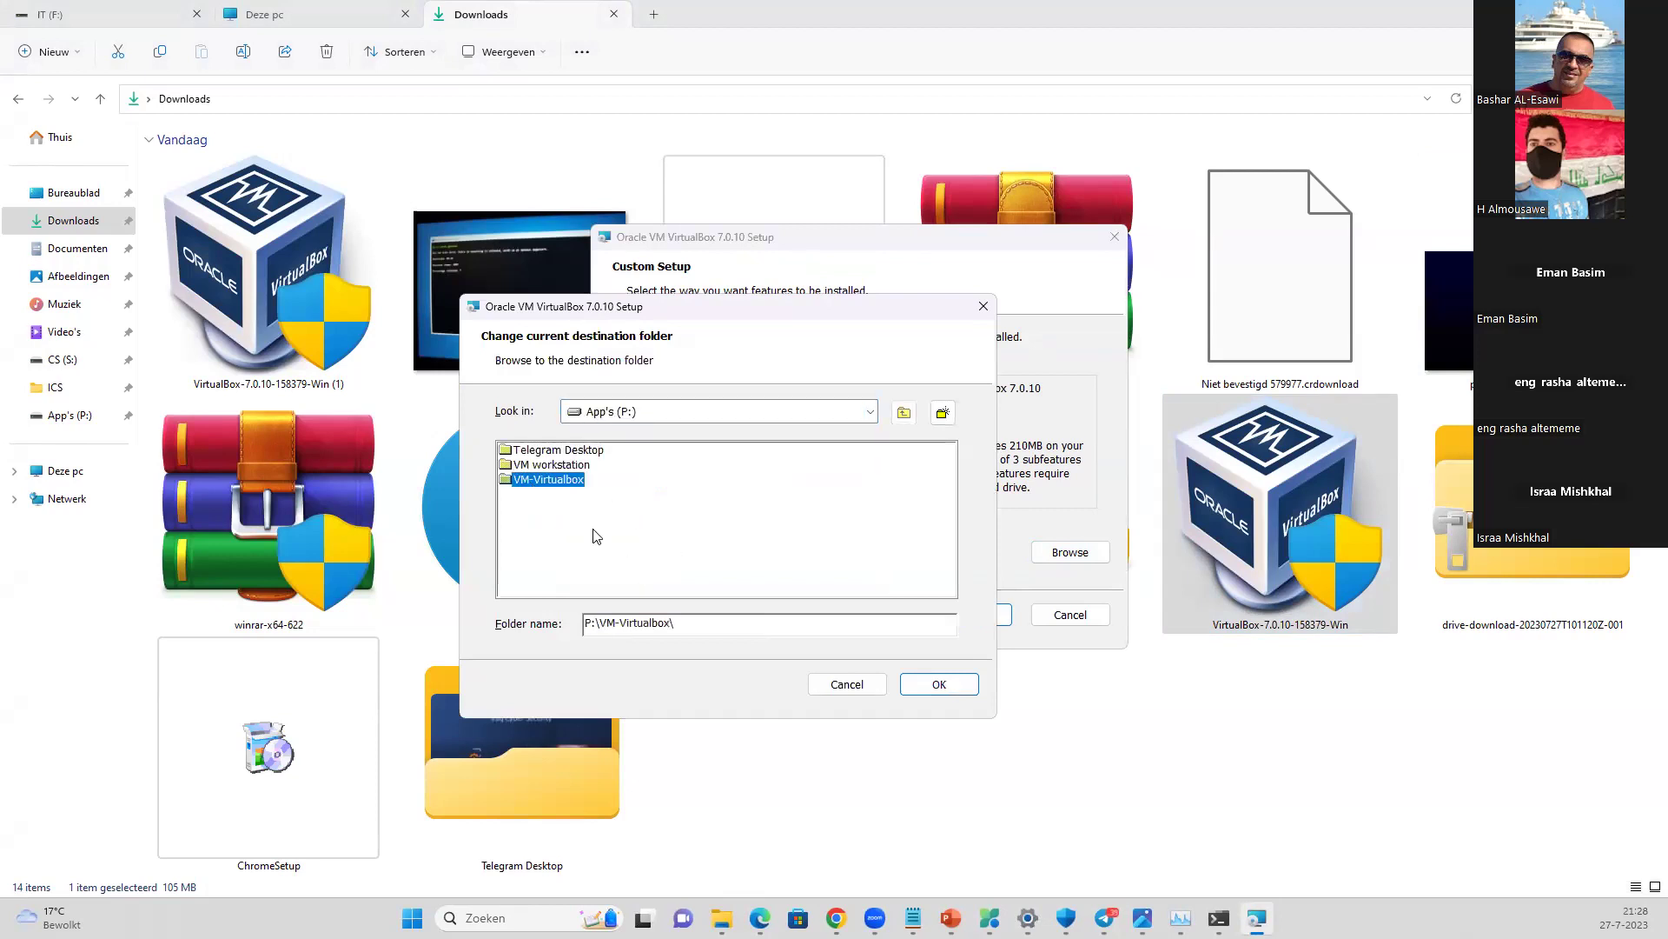
pyautogui.click(955, 688)
# - Accept the network interfaces and missing Python dependencies warnings and install Oracle VM VirtualBox 7.0.10
pyautogui.click(972, 617)
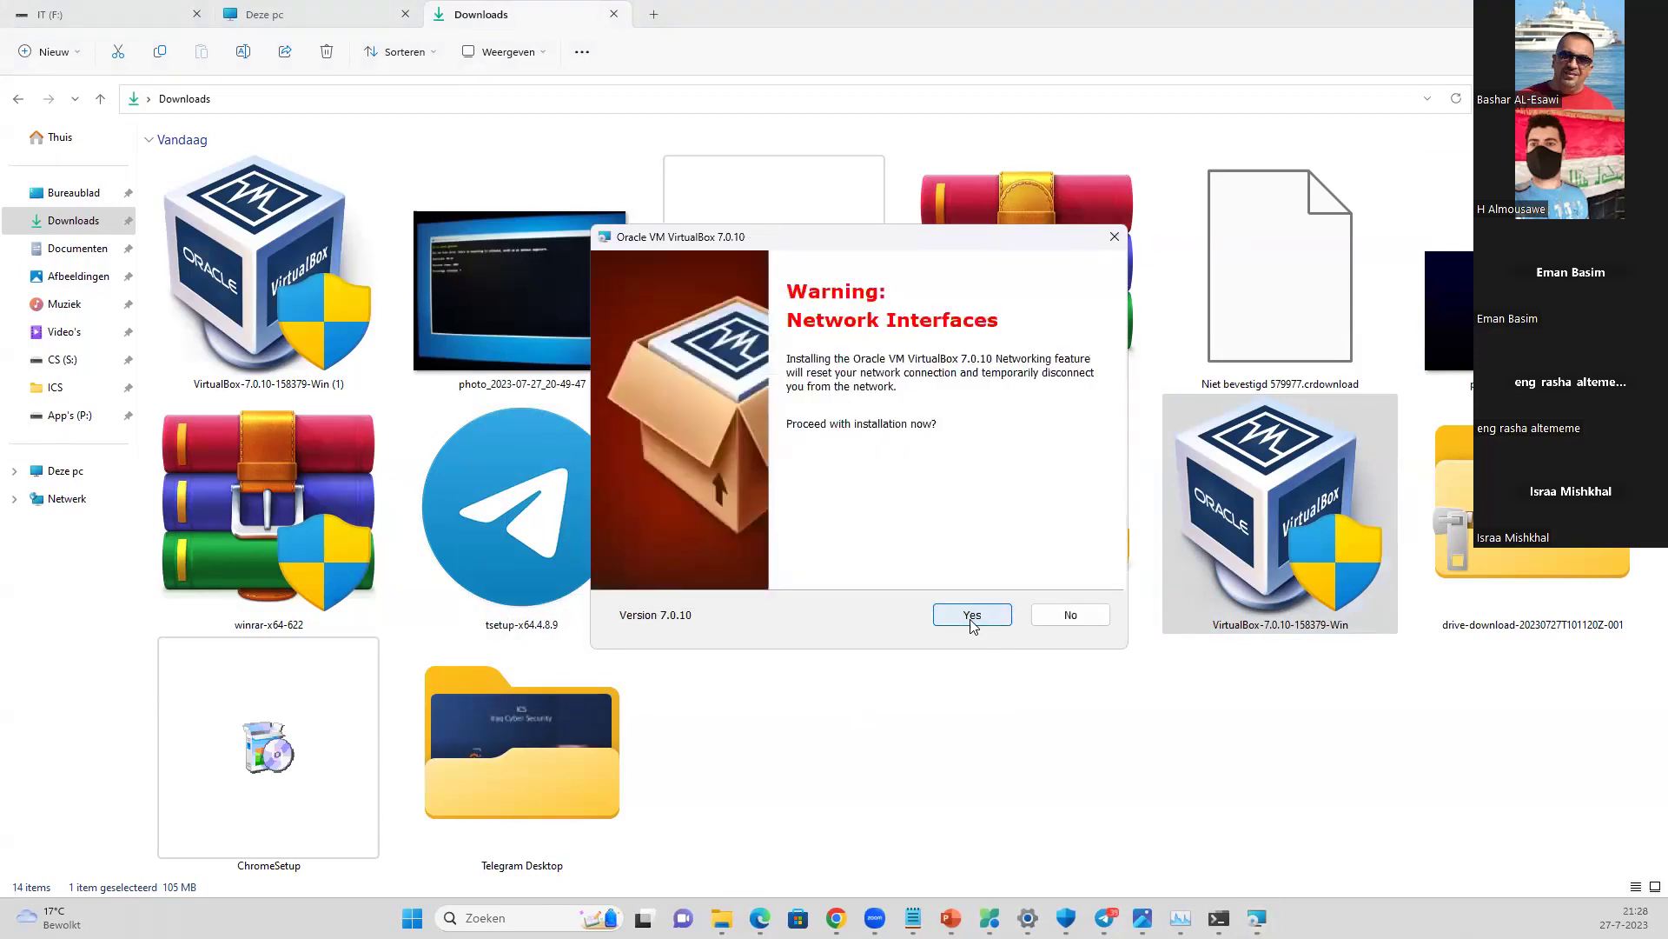
pyautogui.click(973, 619)
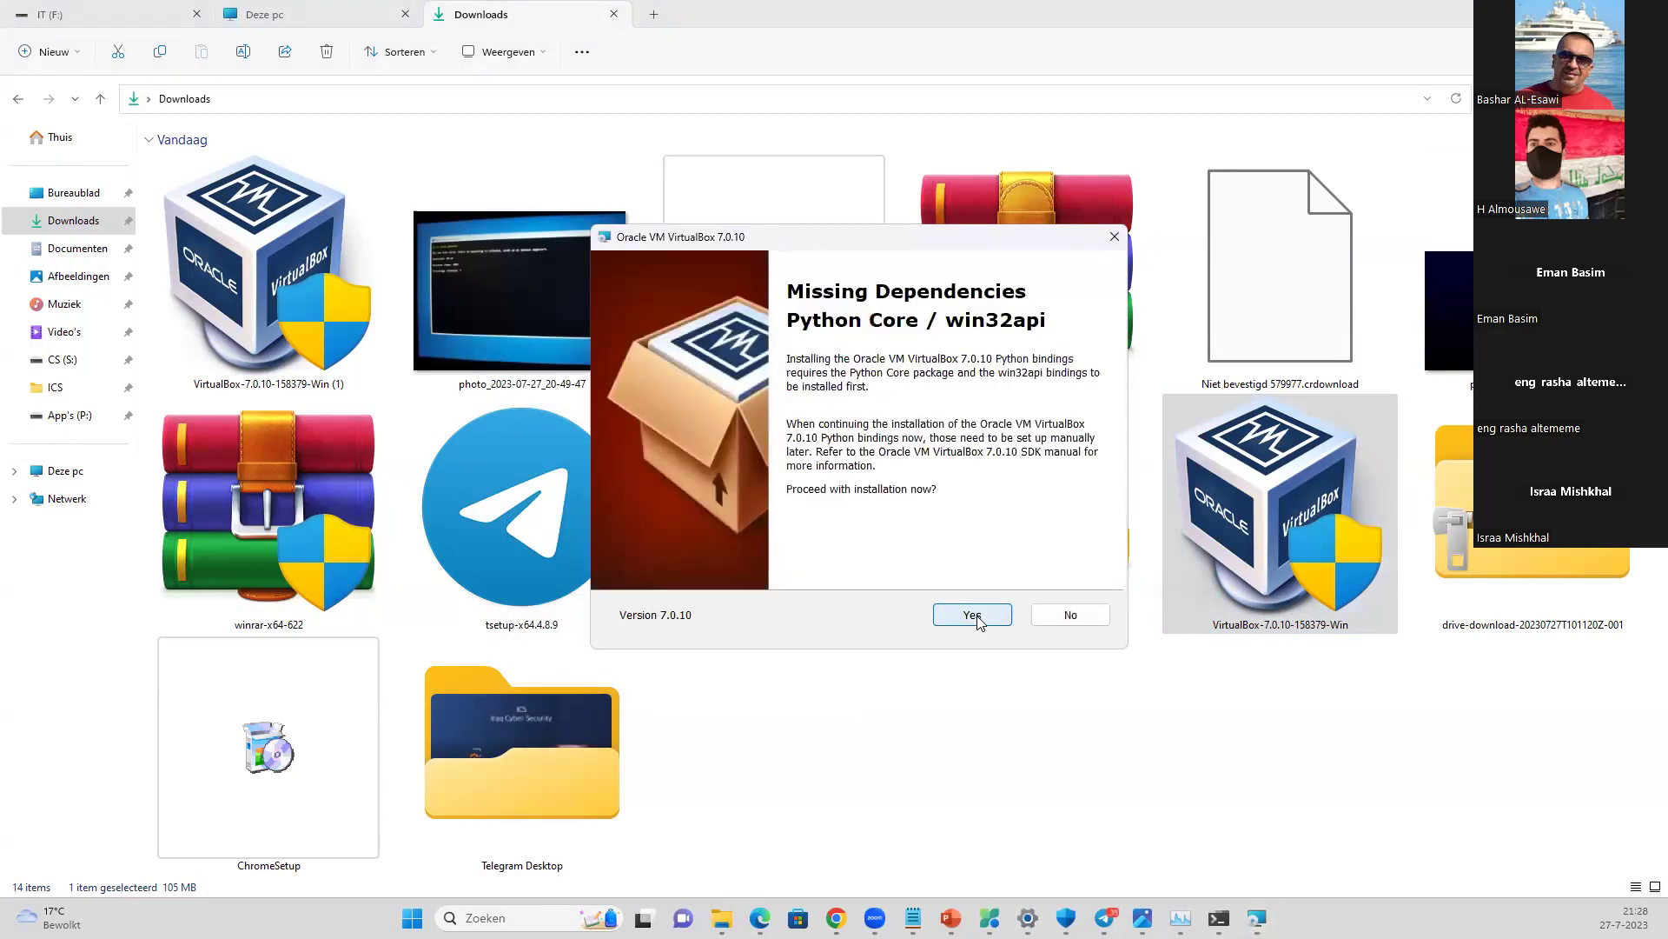
pyautogui.click(987, 618)
pyautogui.click(987, 617)
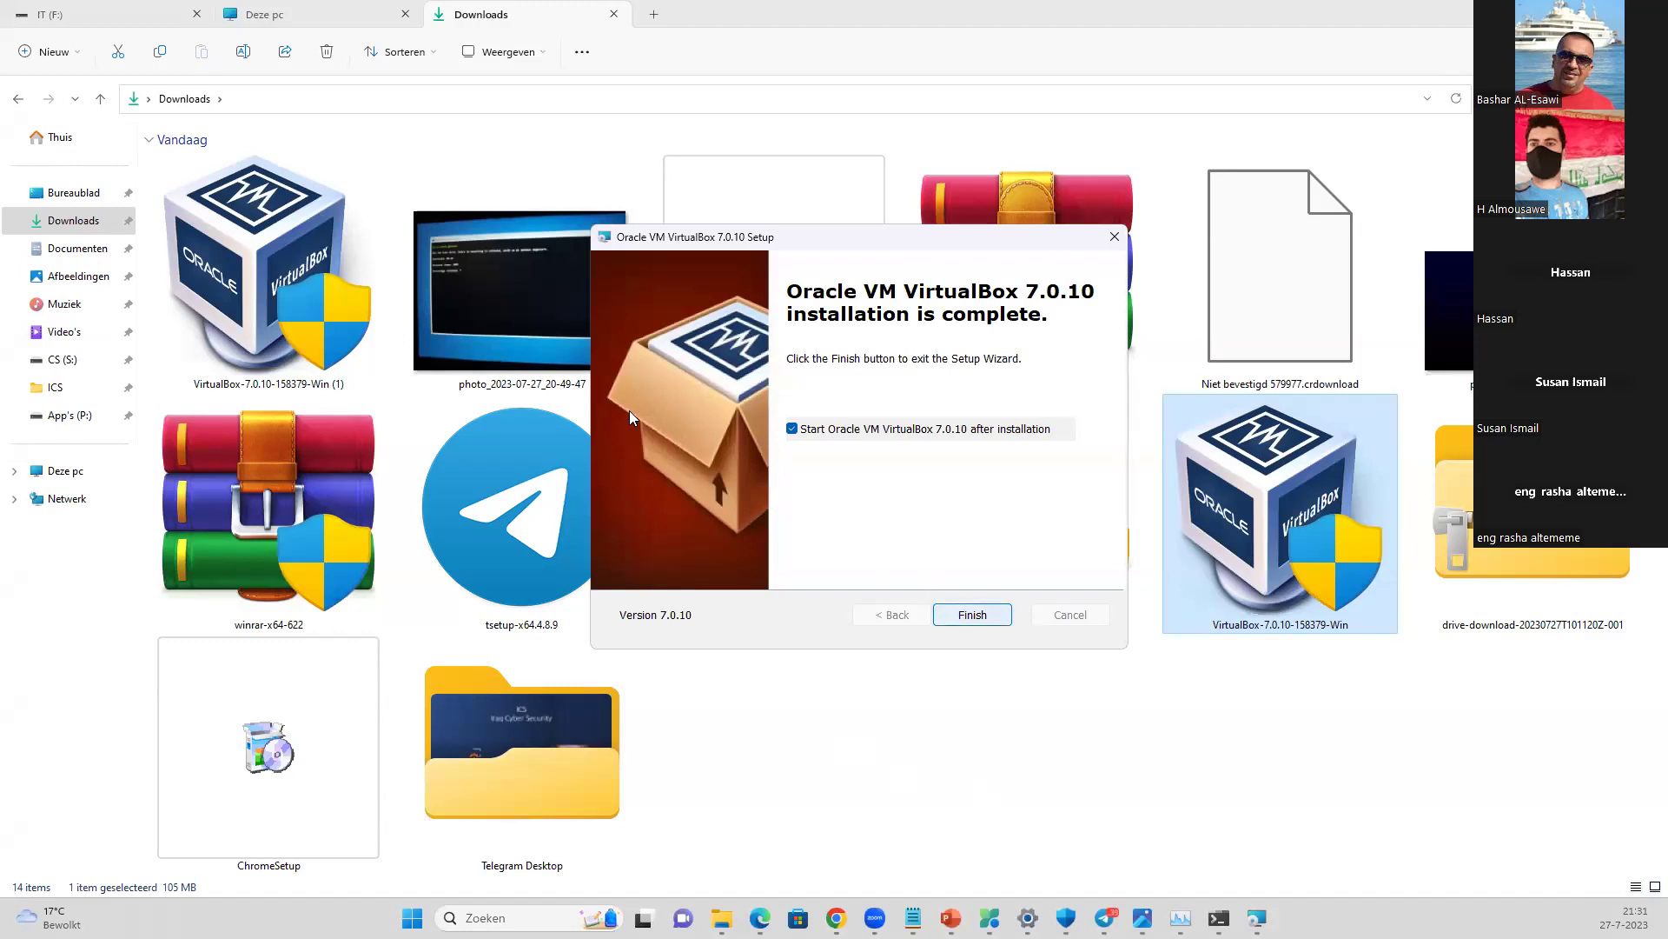
# - Finish the setup wizard with VirtualBox starting after installation, and look over the commands in the VirtualBox Manager
pyautogui.click(970, 619)
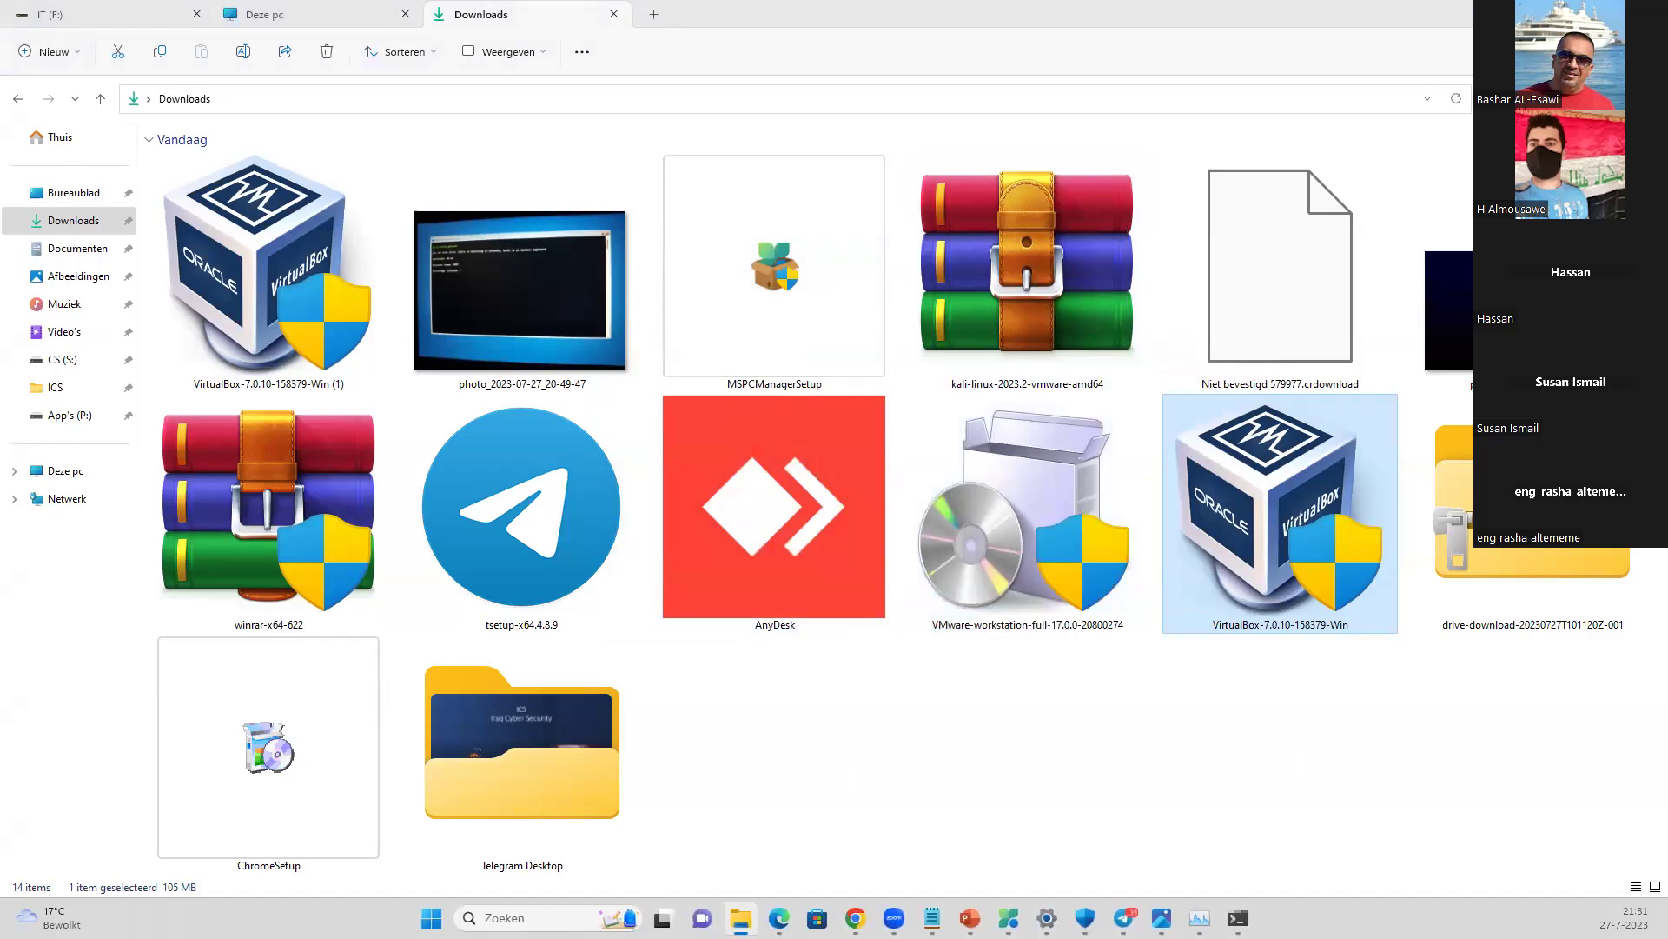
pyautogui.hotkey('alt', 'Tab')
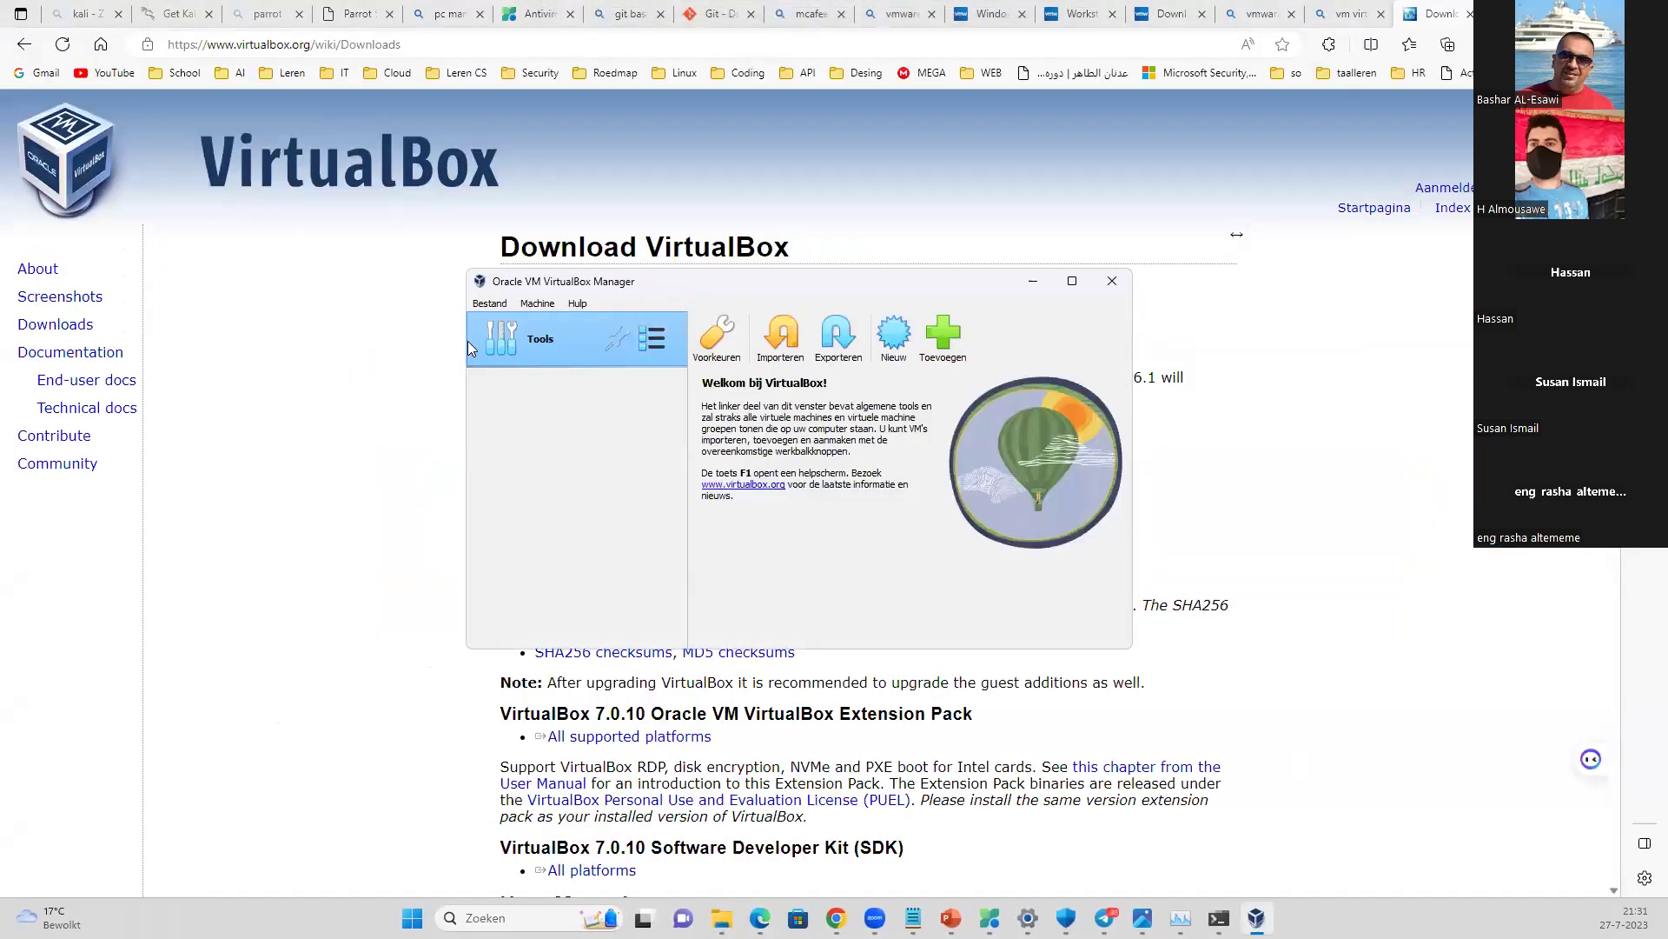
pyautogui.click(491, 305)
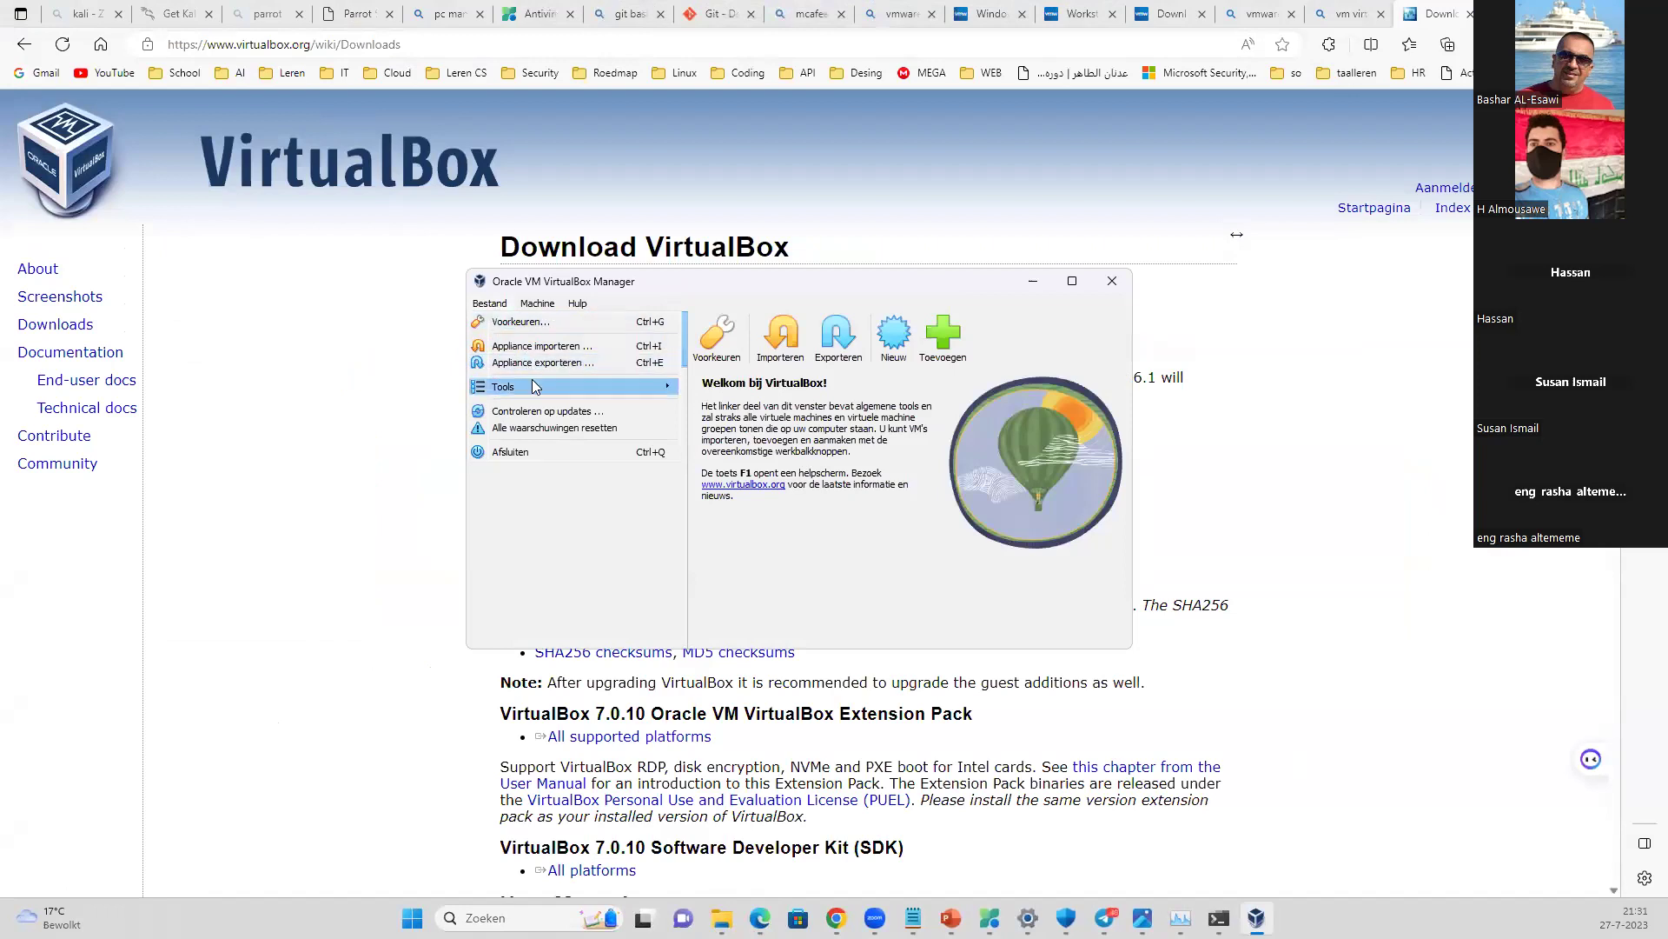
pyautogui.press('Escape')
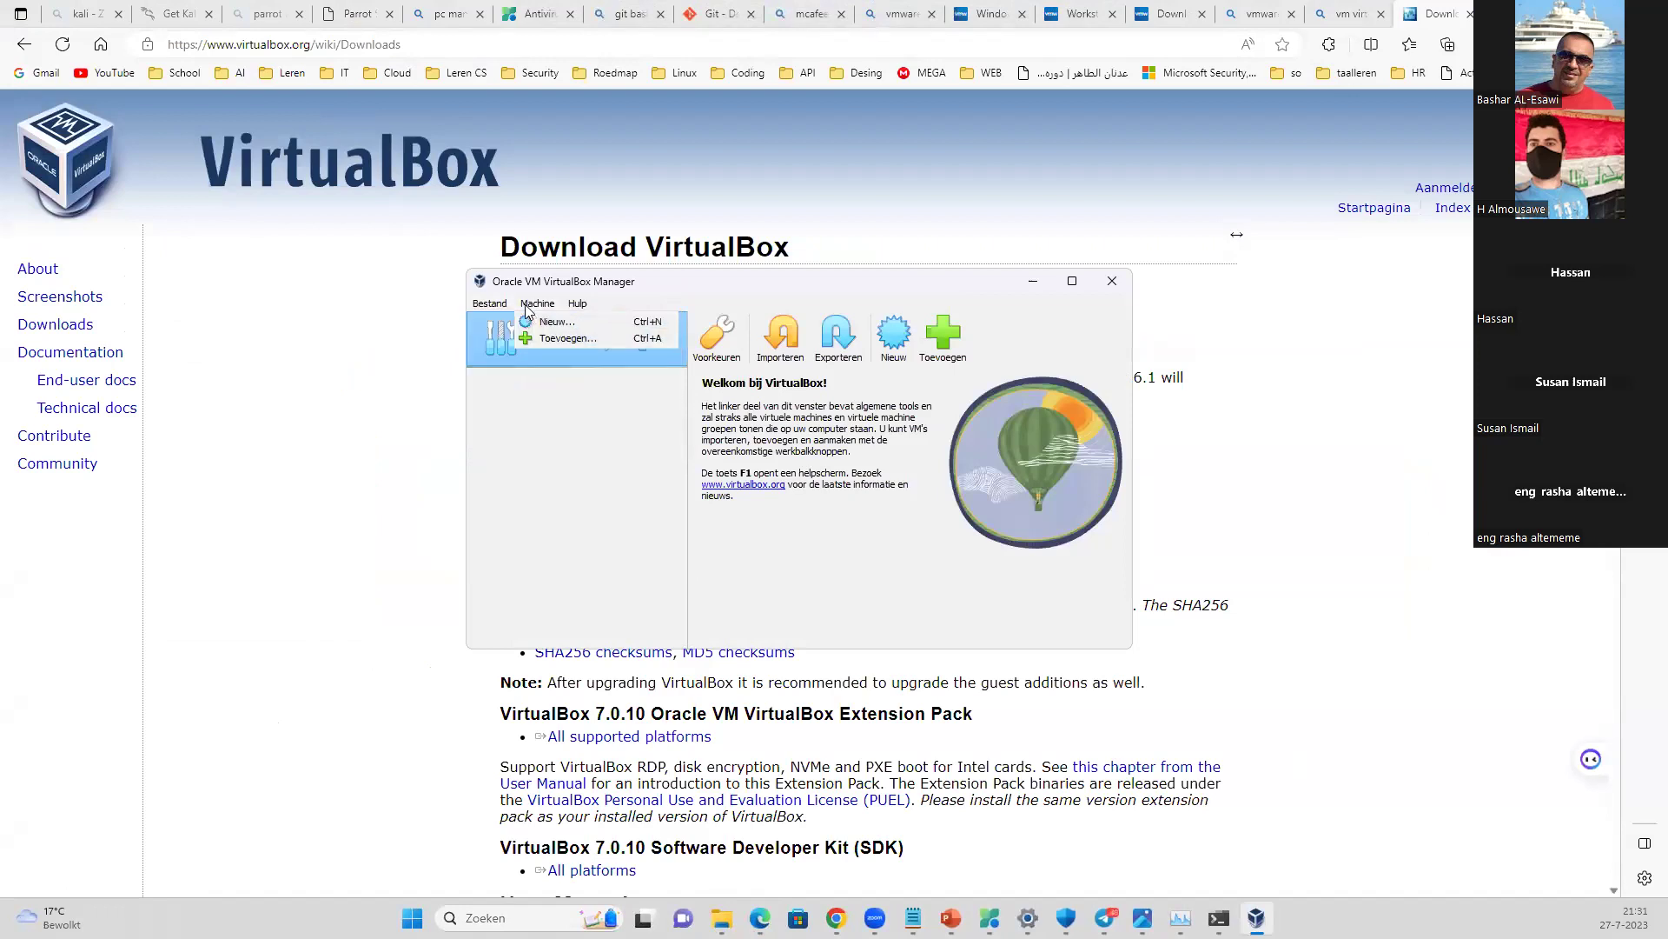
pyautogui.click(577, 303)
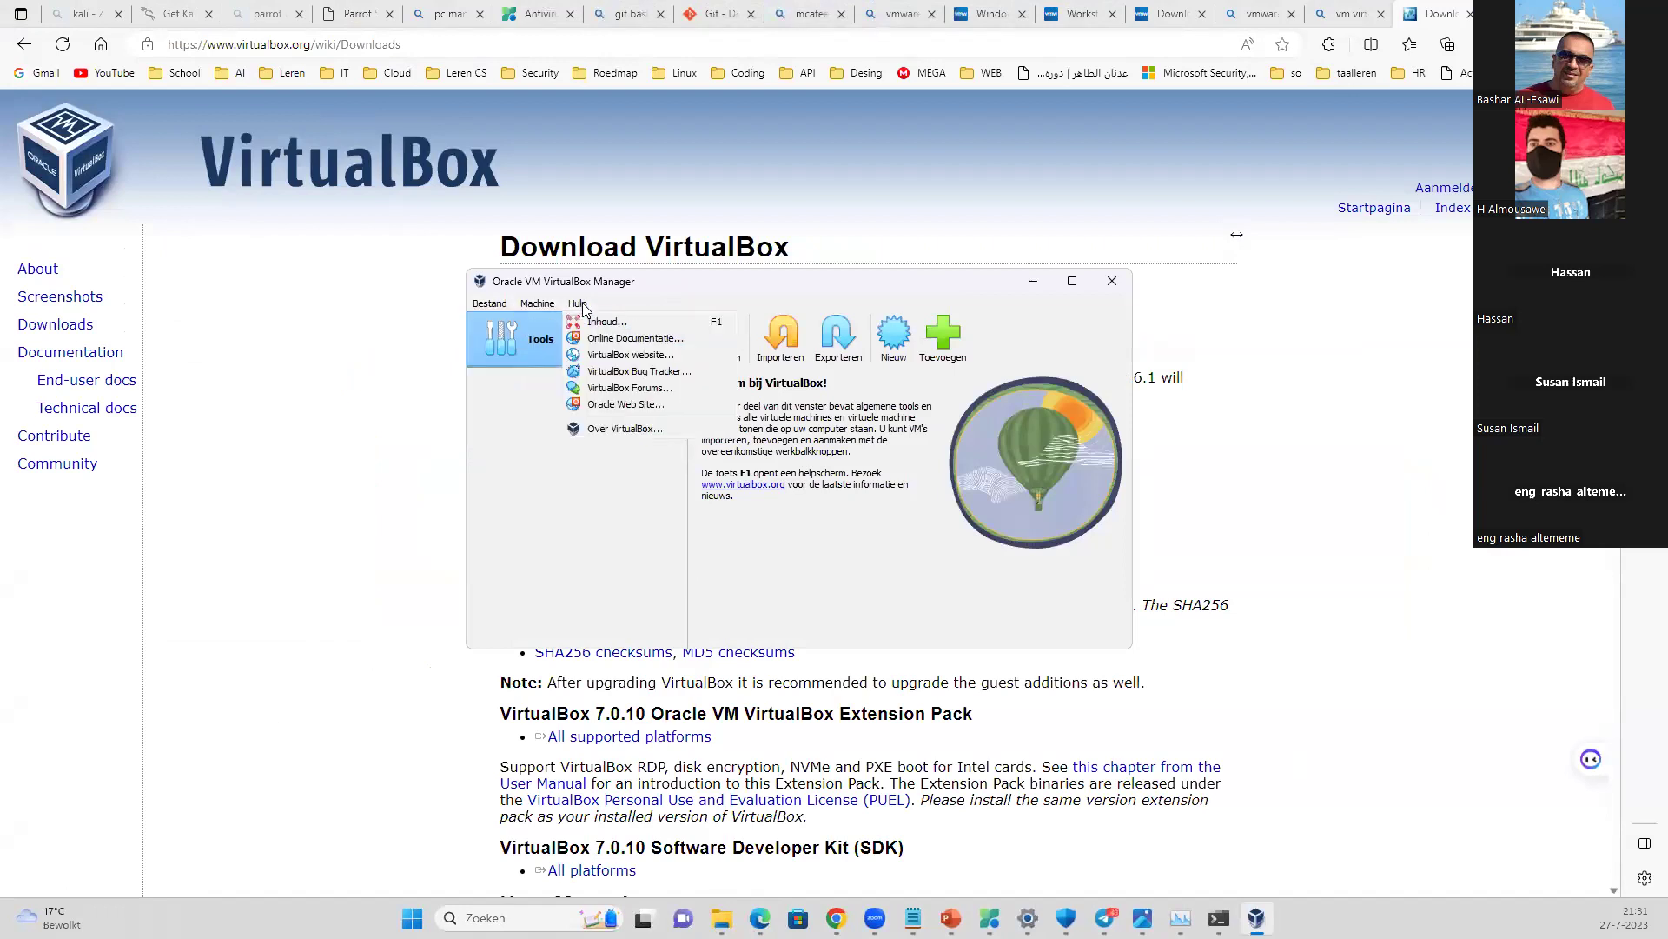
# - Set the VirtualBox interface language to English in the preferences and close the VirtualBox Manager
pyautogui.moveTo(491, 303)
pyautogui.click(560, 337)
pyautogui.click(584, 428)
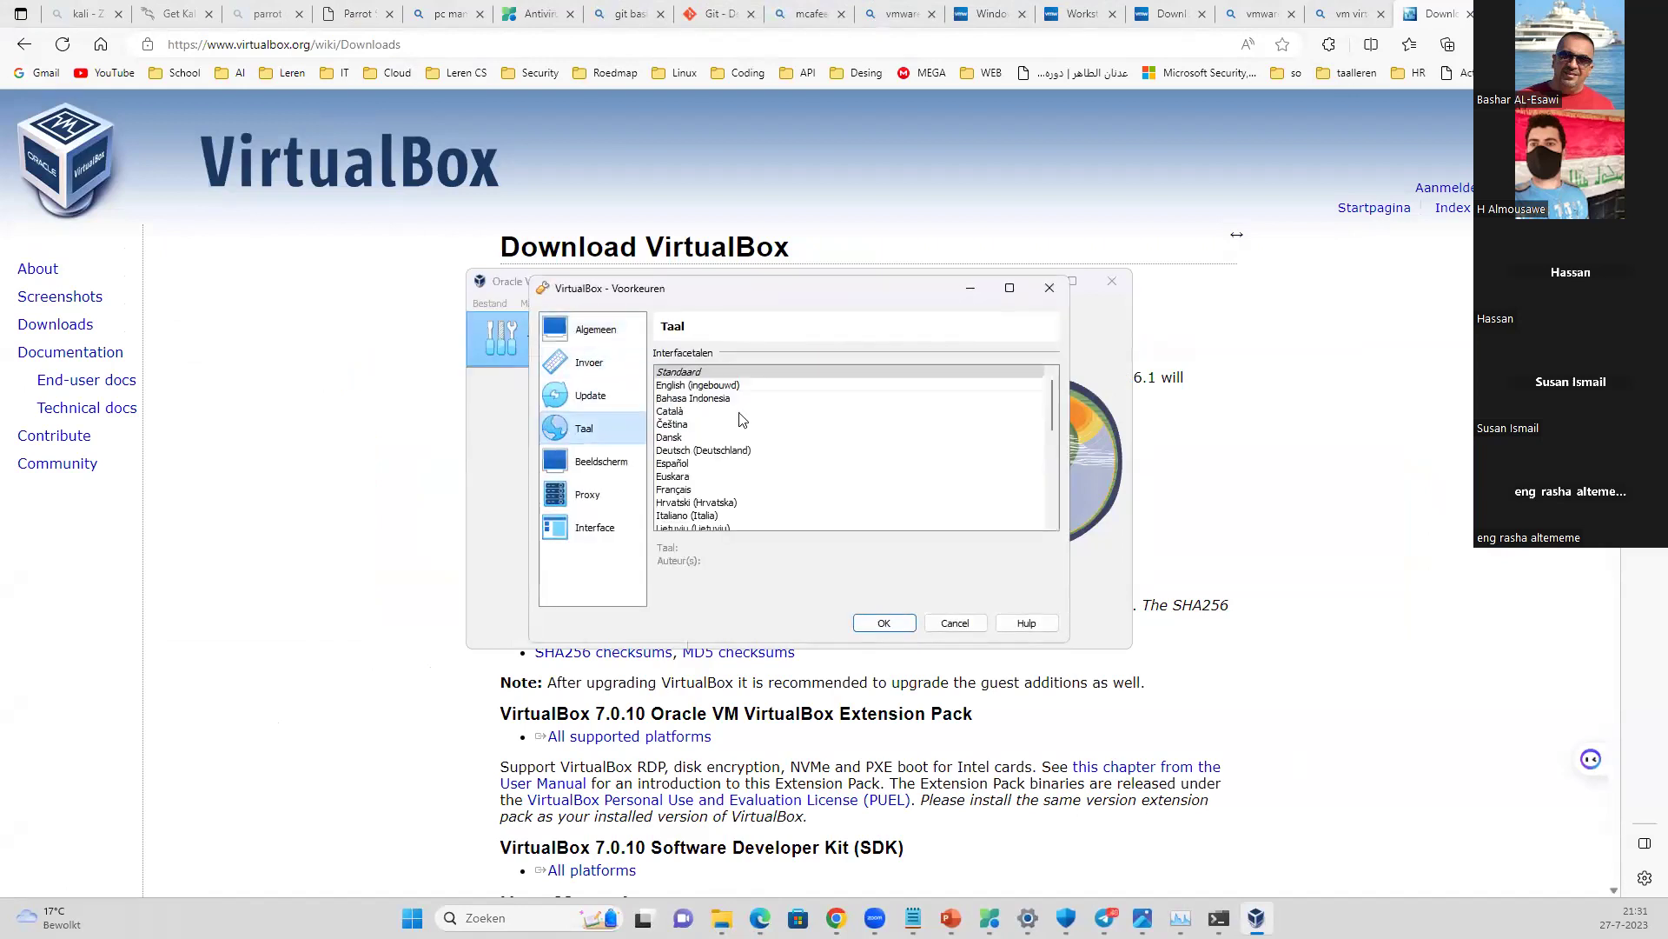
pyautogui.click(715, 385)
pyautogui.click(908, 623)
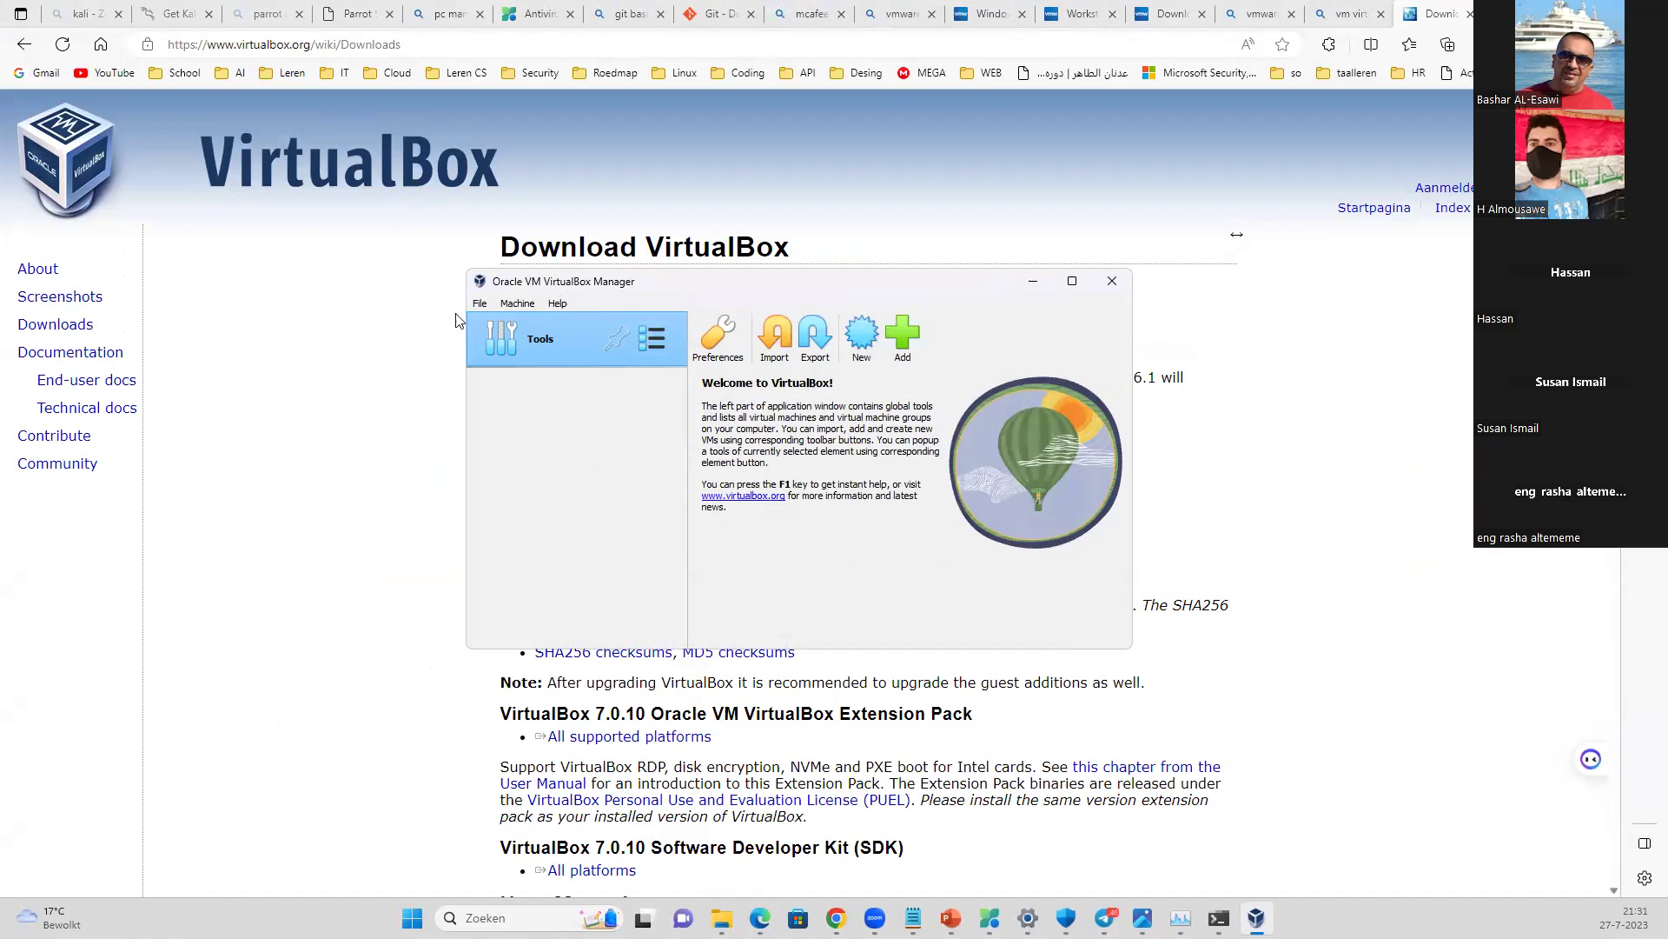
pyautogui.click(1109, 287)
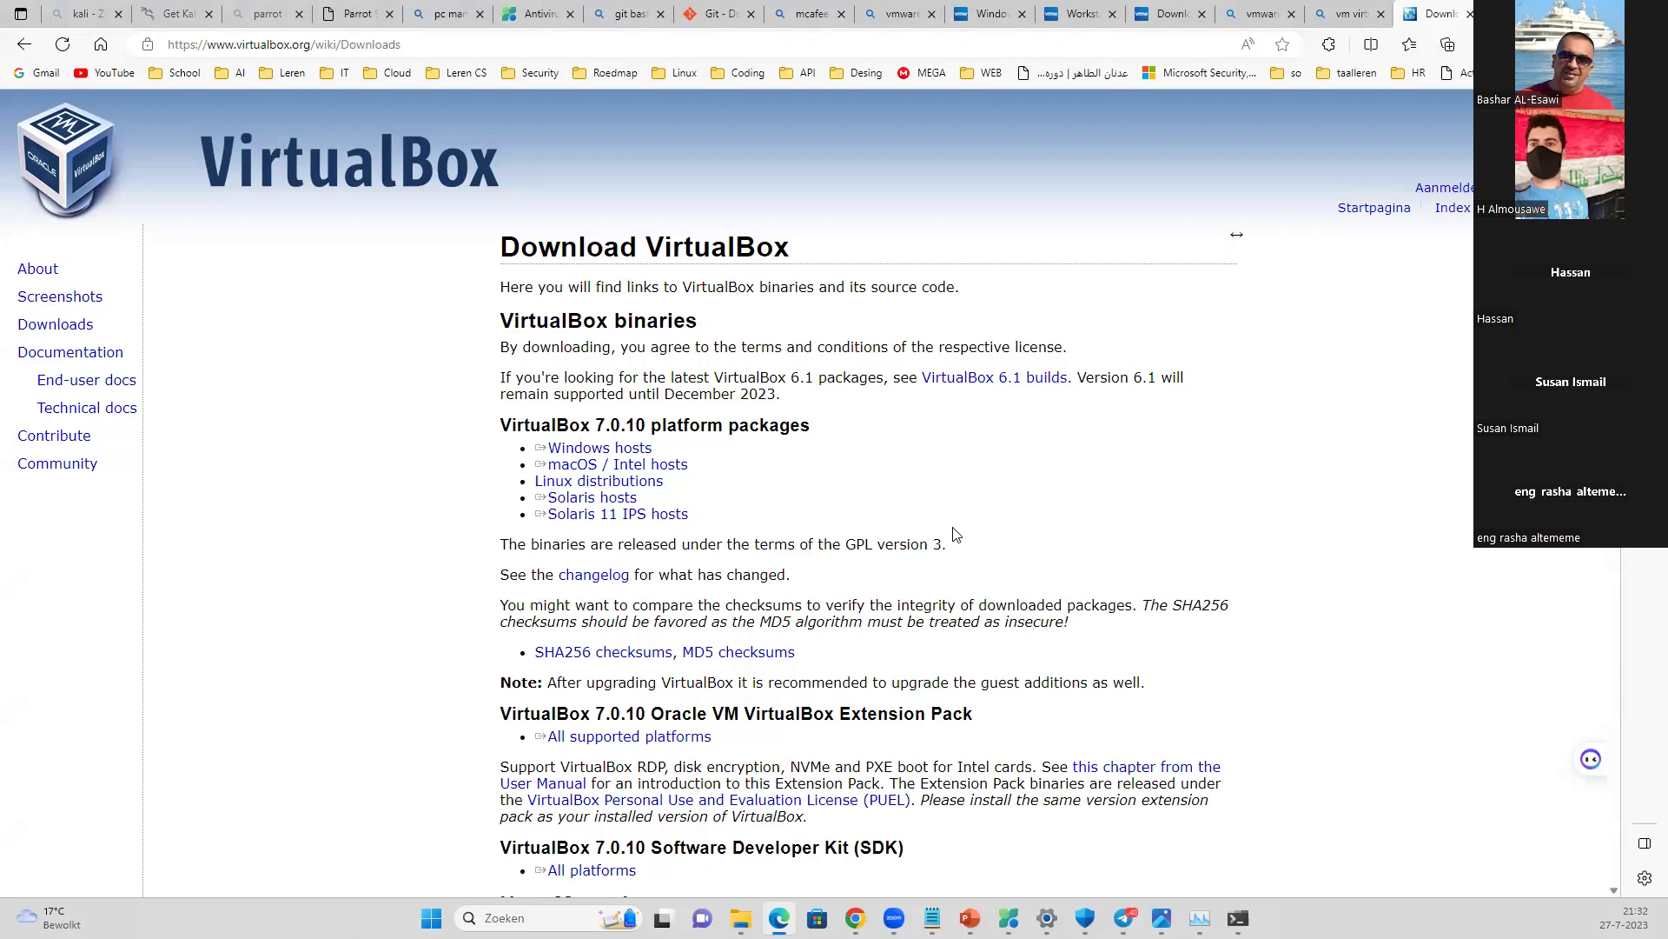
# - Download the VirtualBox 7.0.10 Oracle VM VirtualBox Extension Pack for all supported platforms
pyautogui.doubleClick(543, 714)
pyautogui.click(437, 717)
pyautogui.doubleClick(591, 715)
pyautogui.click(591, 716)
pyautogui.tripleClick(608, 741)
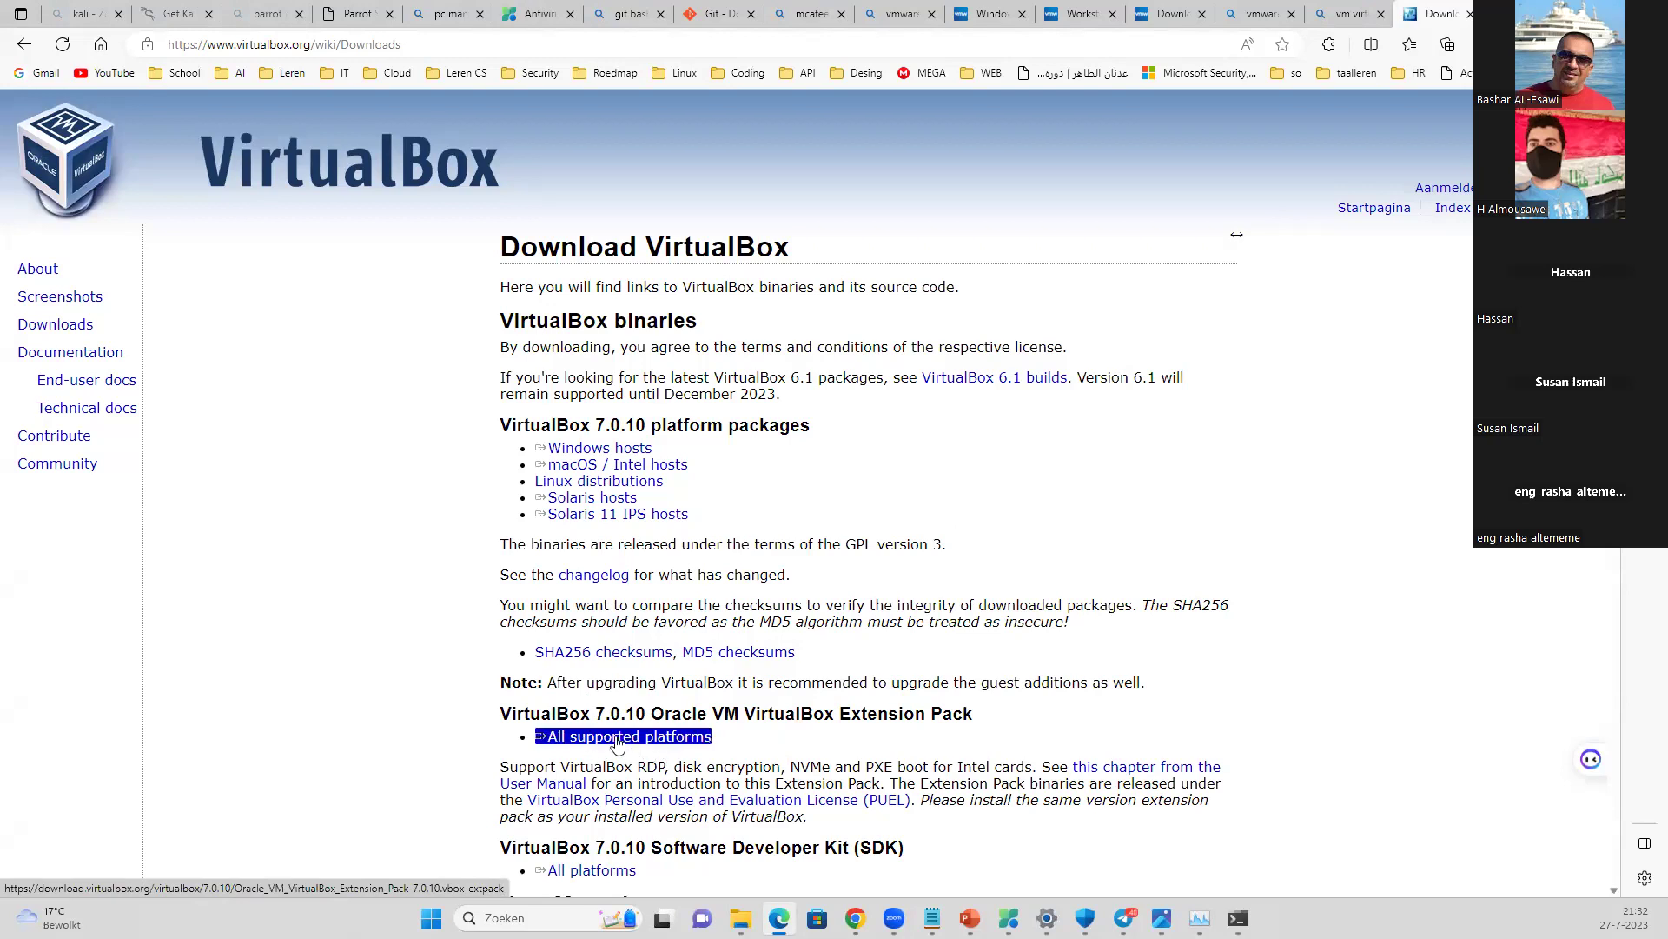
pyautogui.click(637, 765)
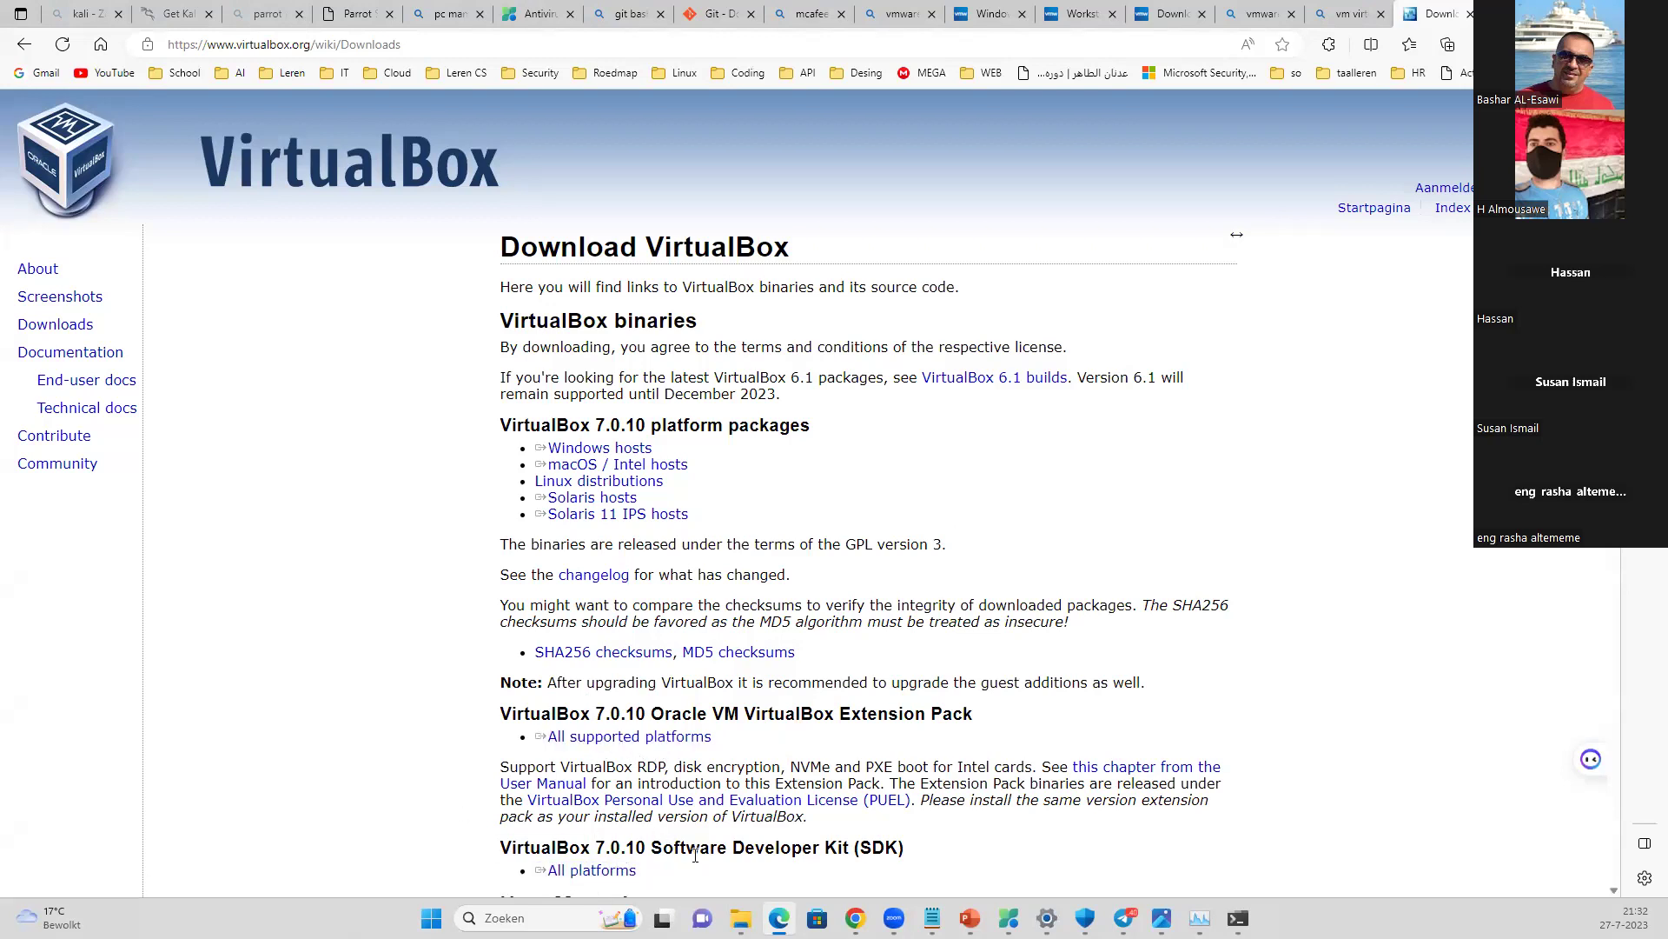
pyautogui.moveTo(988, 718); pyautogui.dragTo(497, 721)
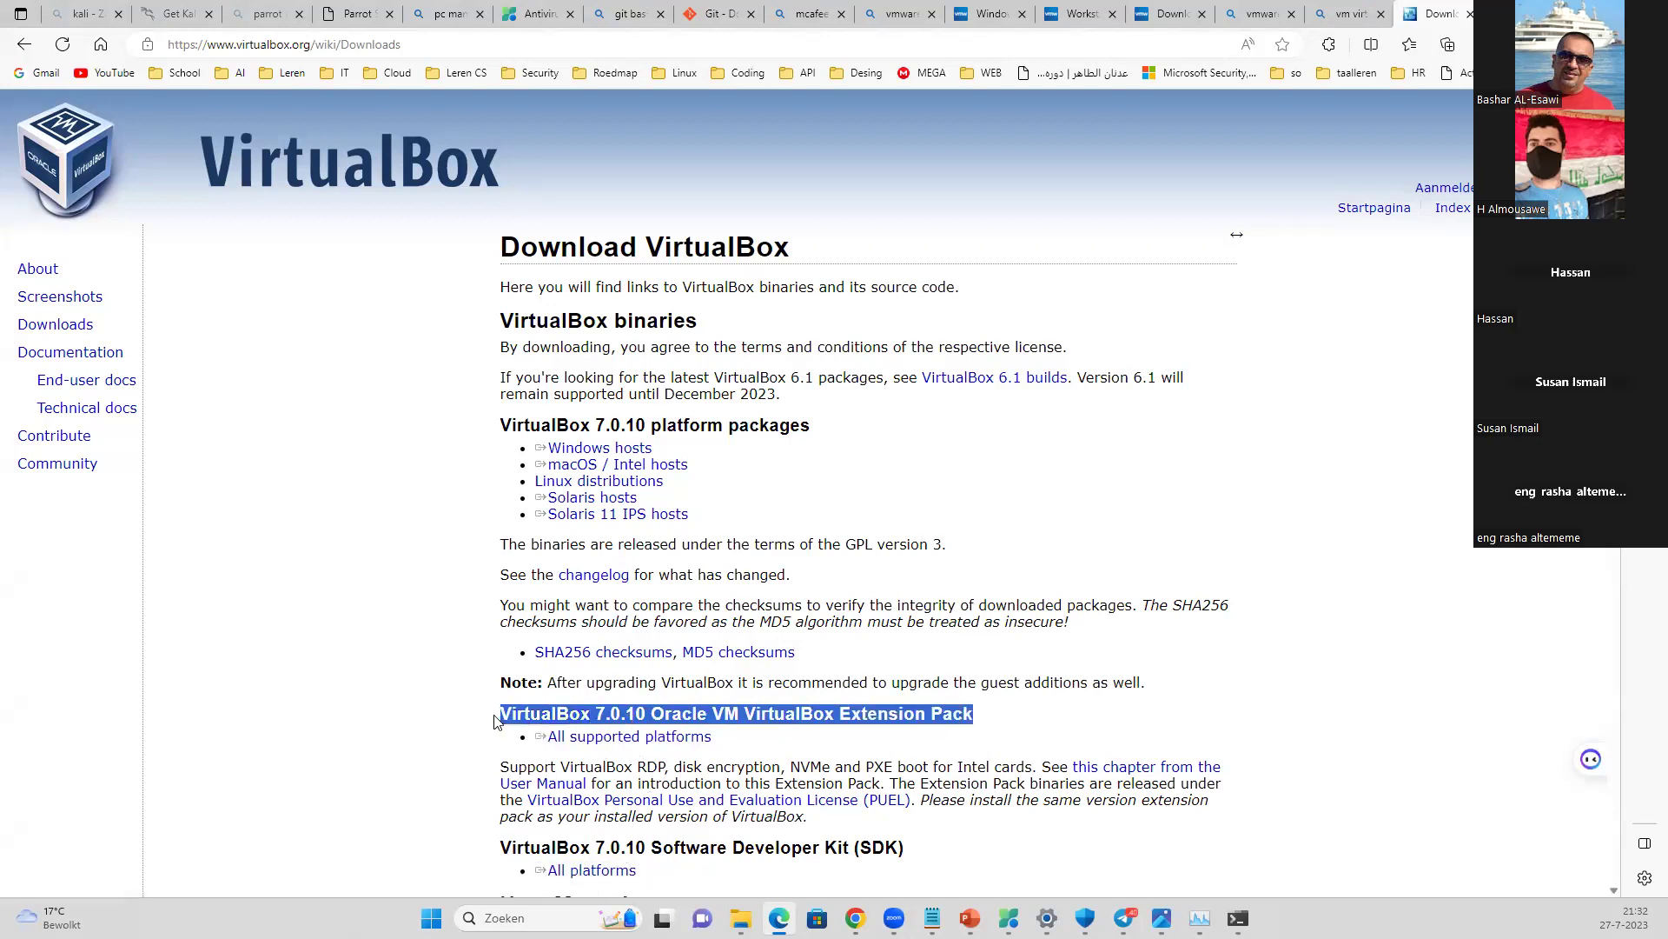
pyautogui.click(662, 753)
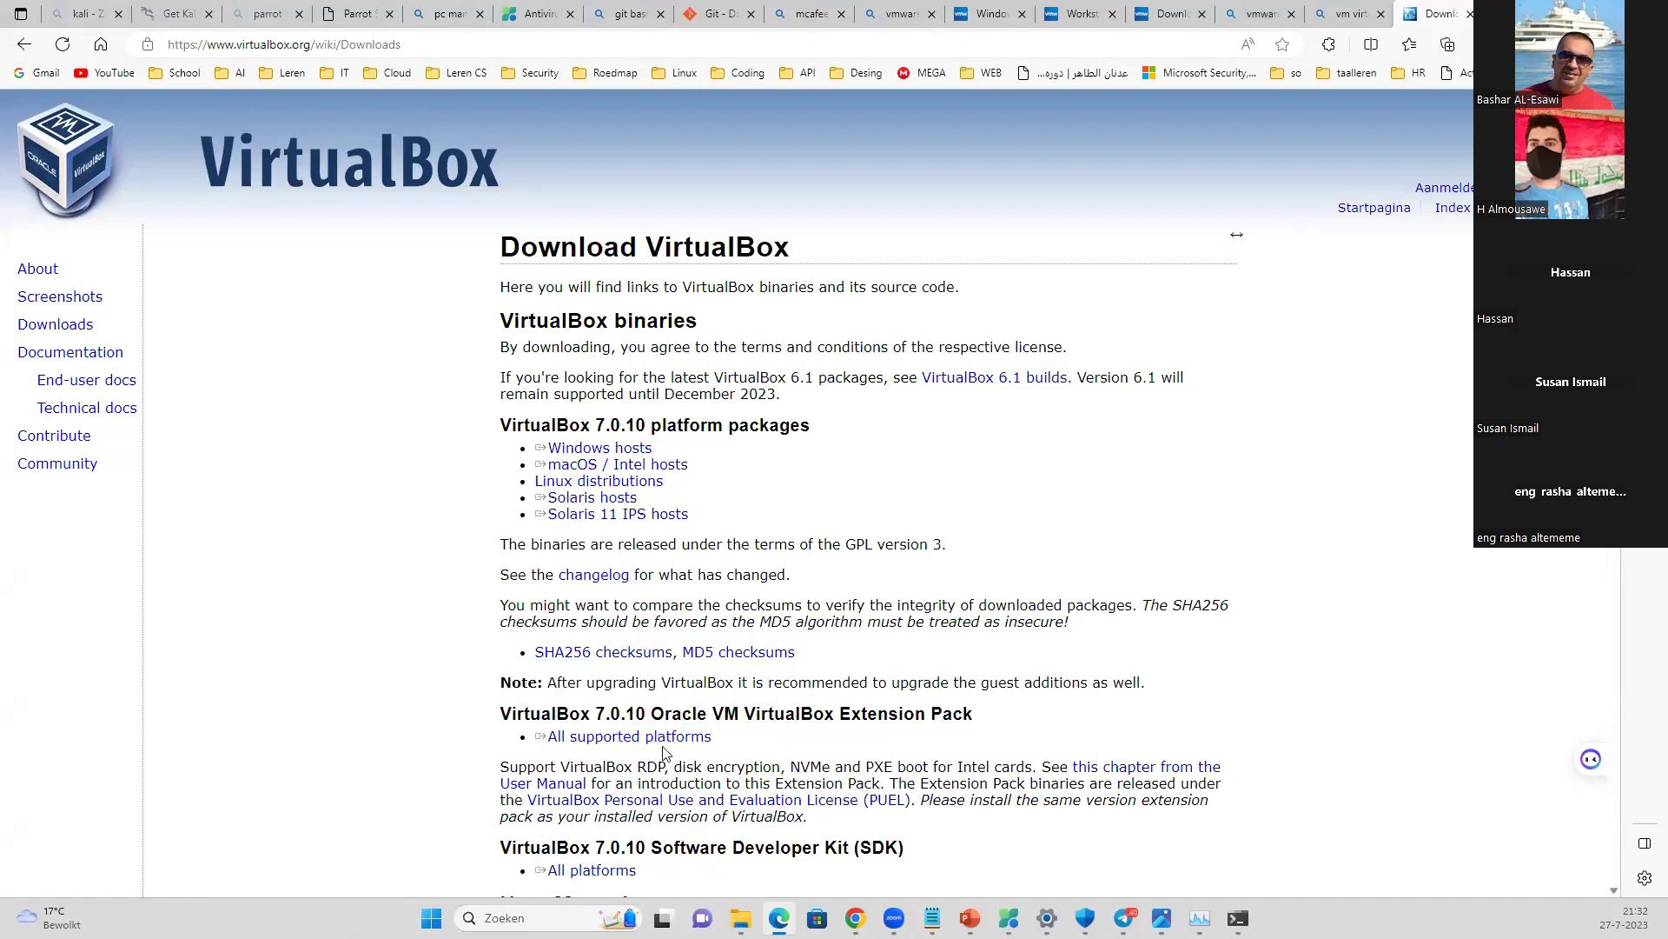
pyautogui.tripleClick(629, 751)
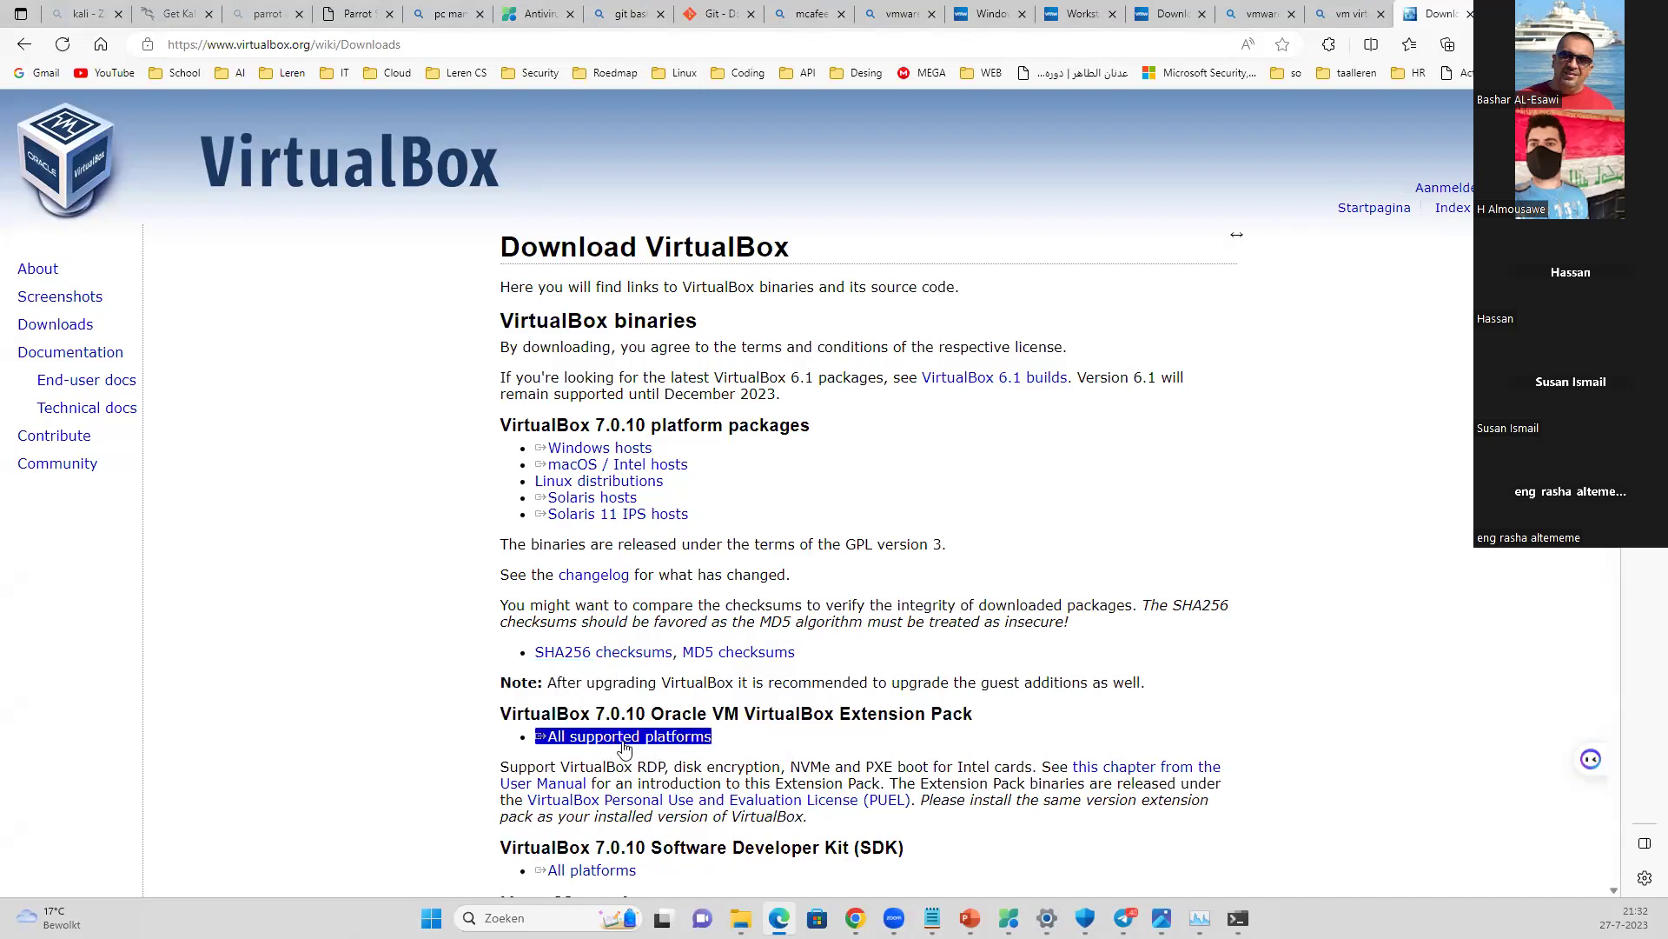
pyautogui.click(623, 738)
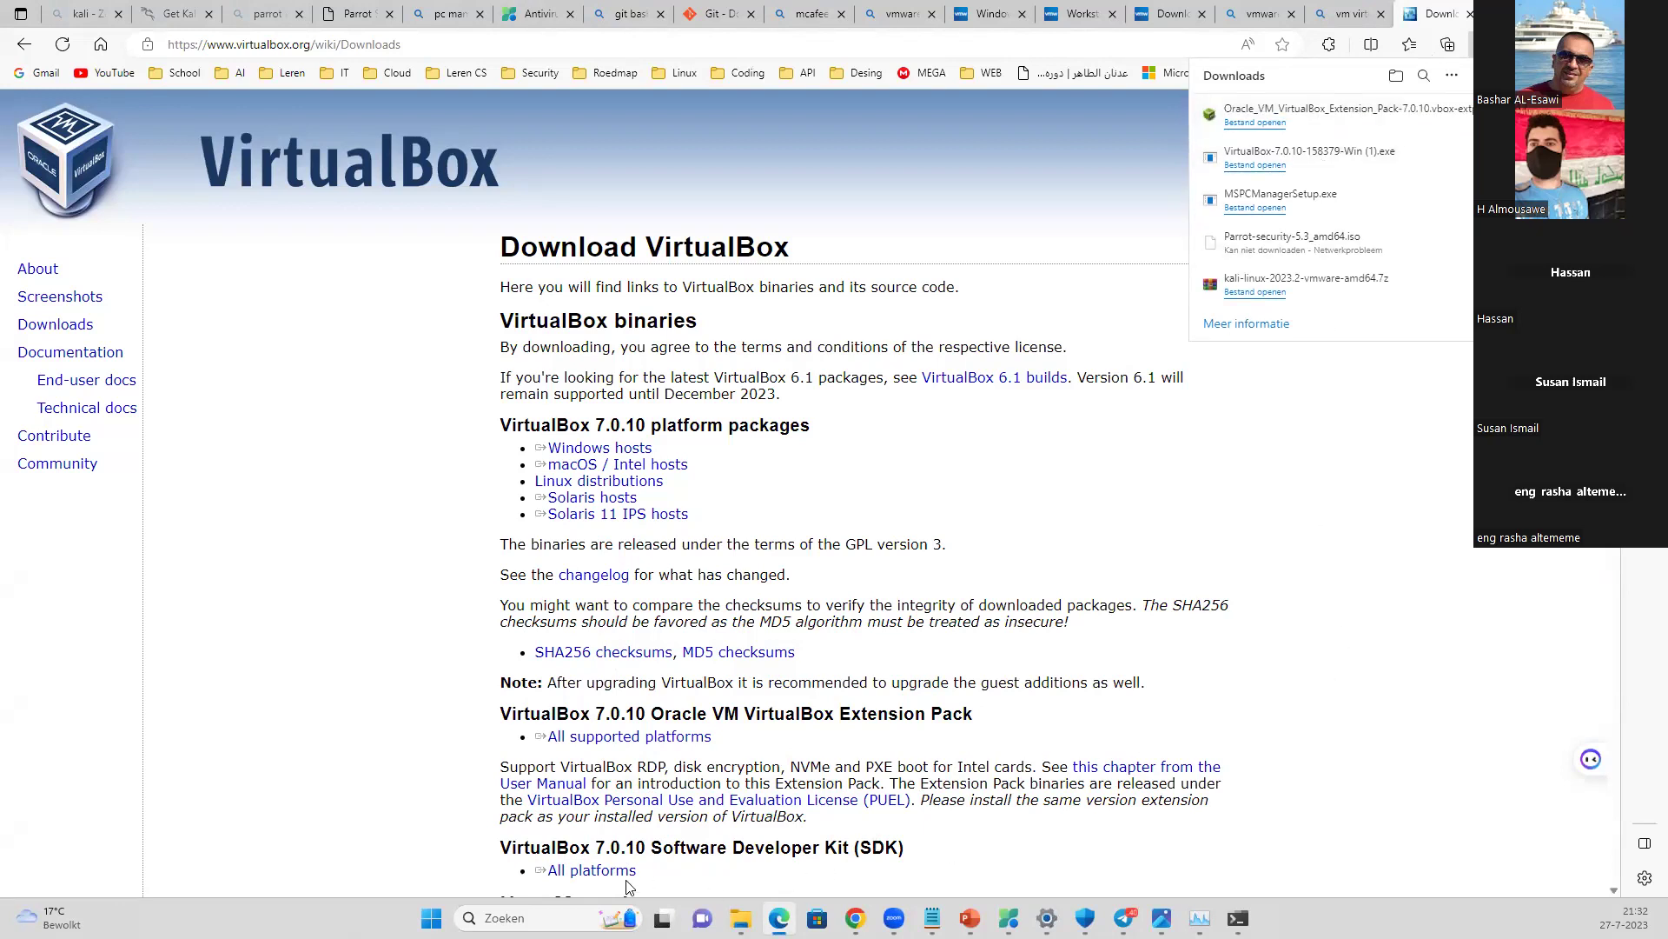
pyautogui.scroll(-2, 647, 866)
pyautogui.scroll(-1, 647, 866)
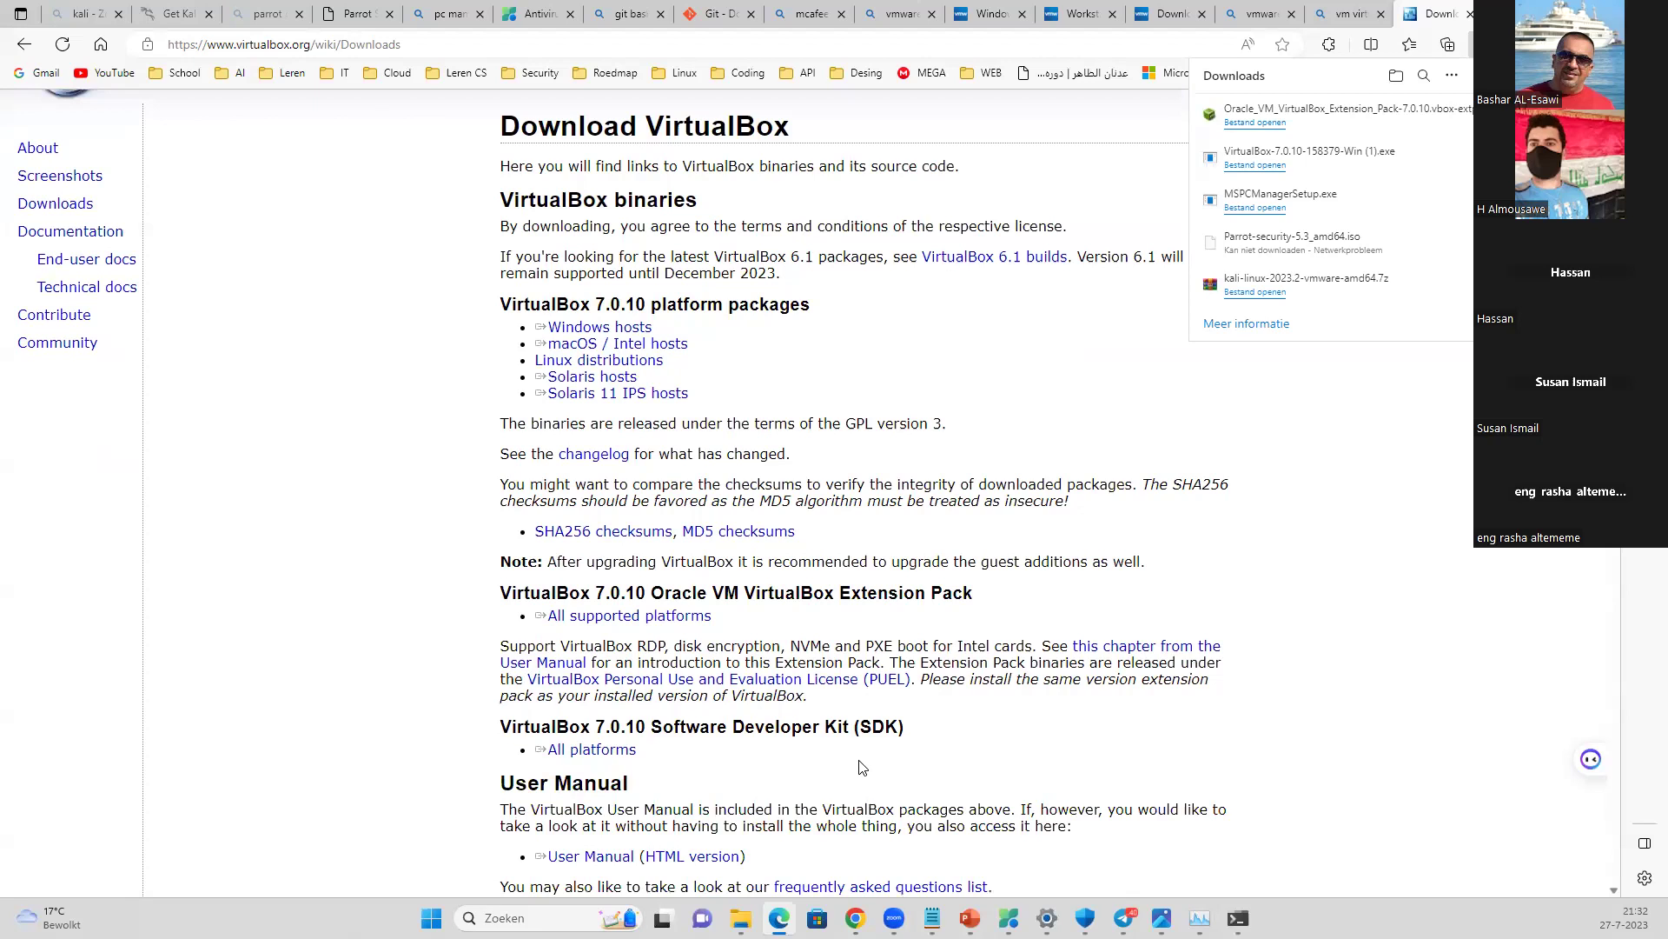
pyautogui.scroll(2, 864, 762)
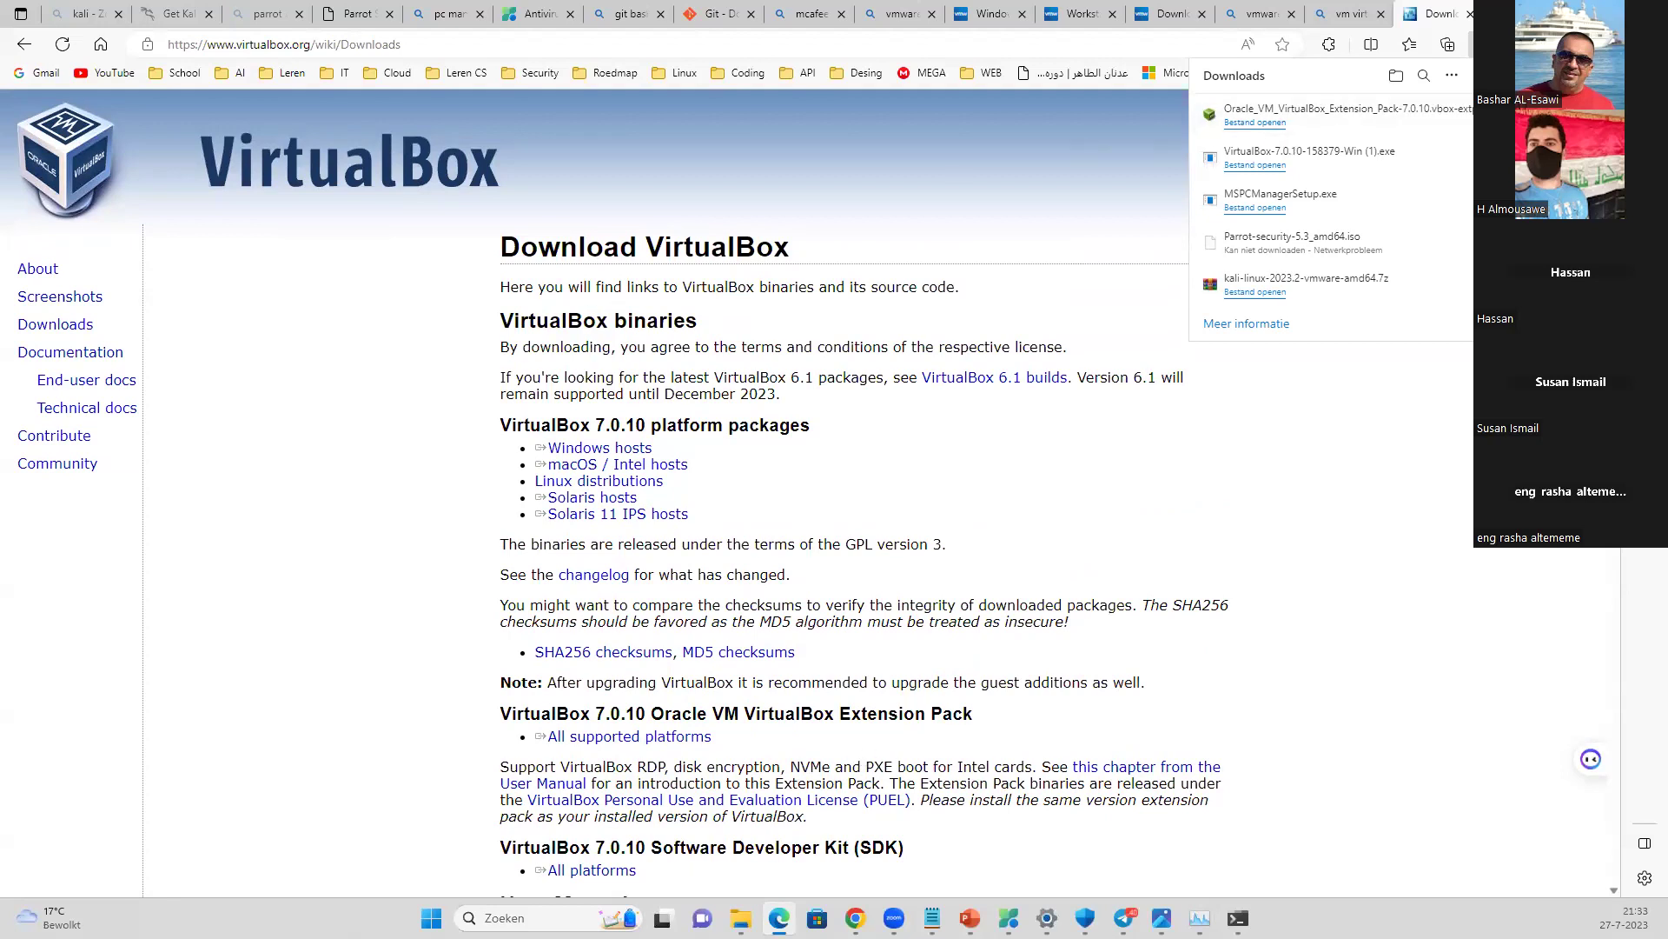
# - Switch to File Explorer, install Oracle_VM_VirtualBox_Extension_Pack-7.0.10 from the Downloads folder and agree to its license
pyautogui.hotkey('alt', 'Tab')
pyautogui.hotkey('alt', 'Tab')
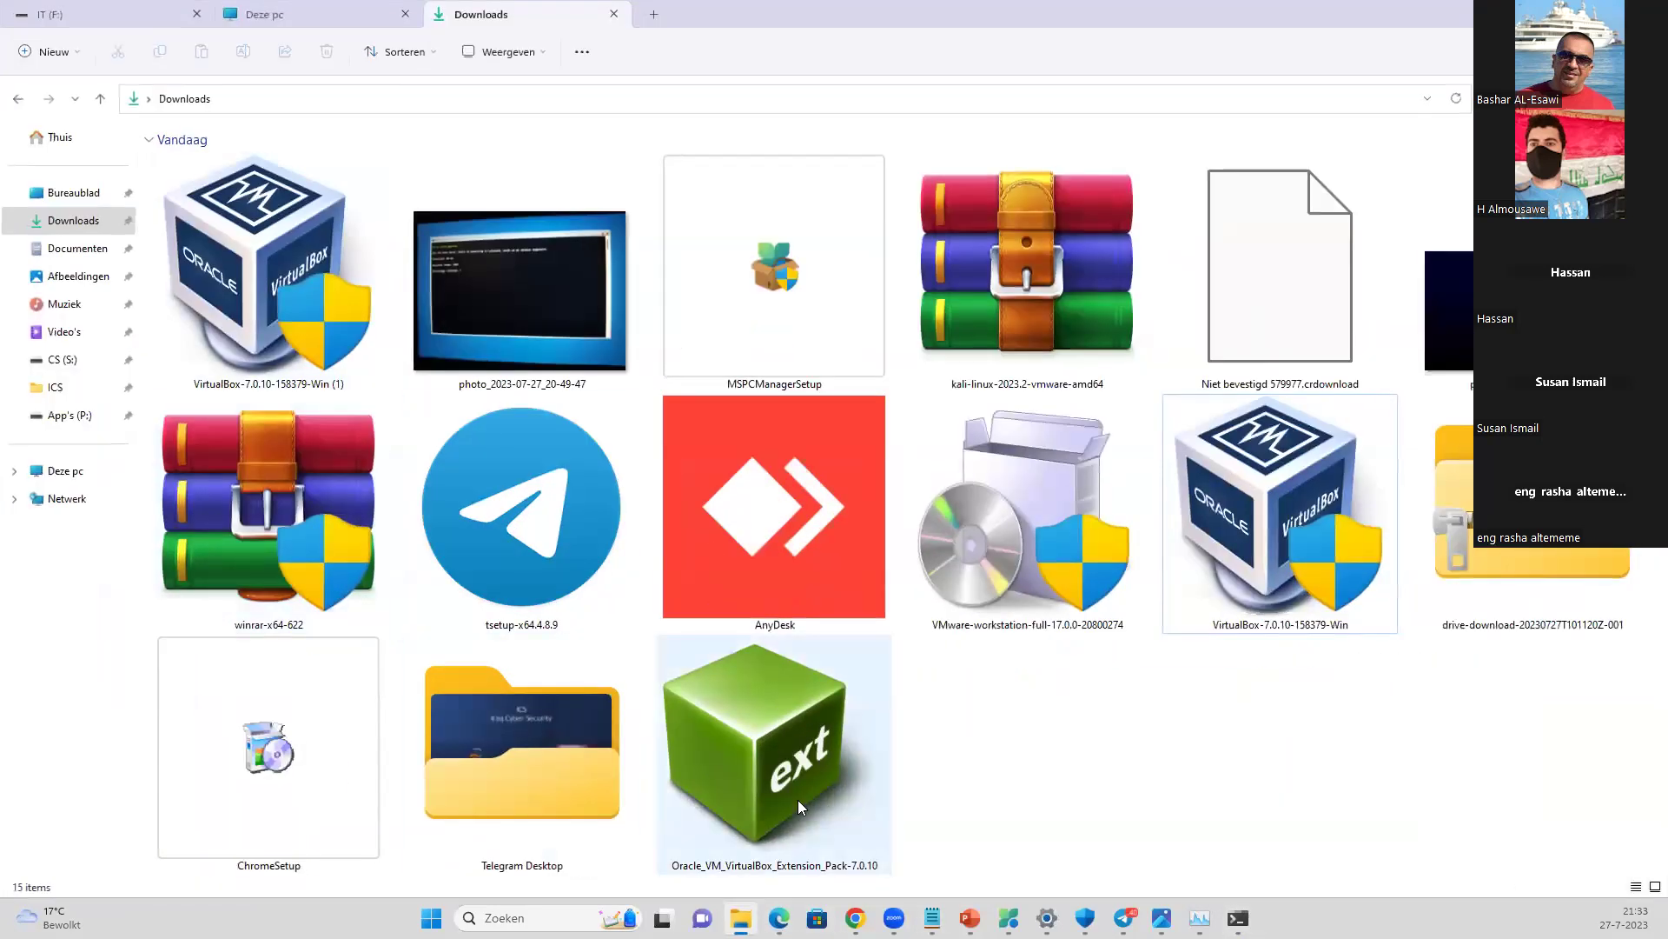
pyautogui.click(800, 804)
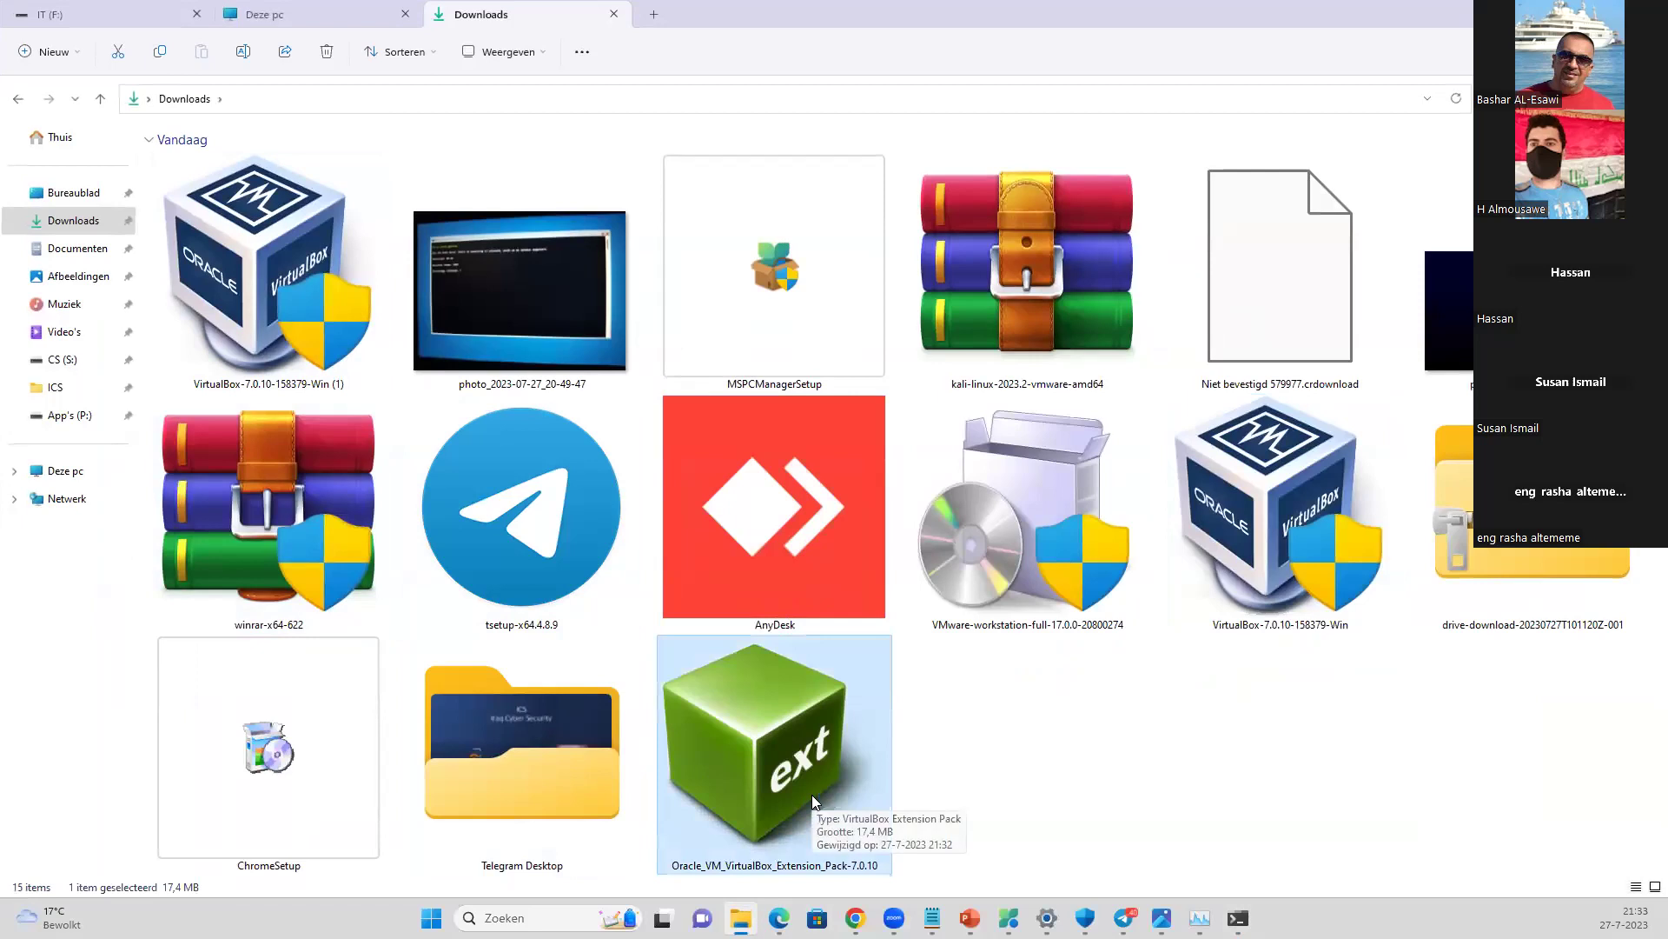
pyautogui.doubleClick(812, 794)
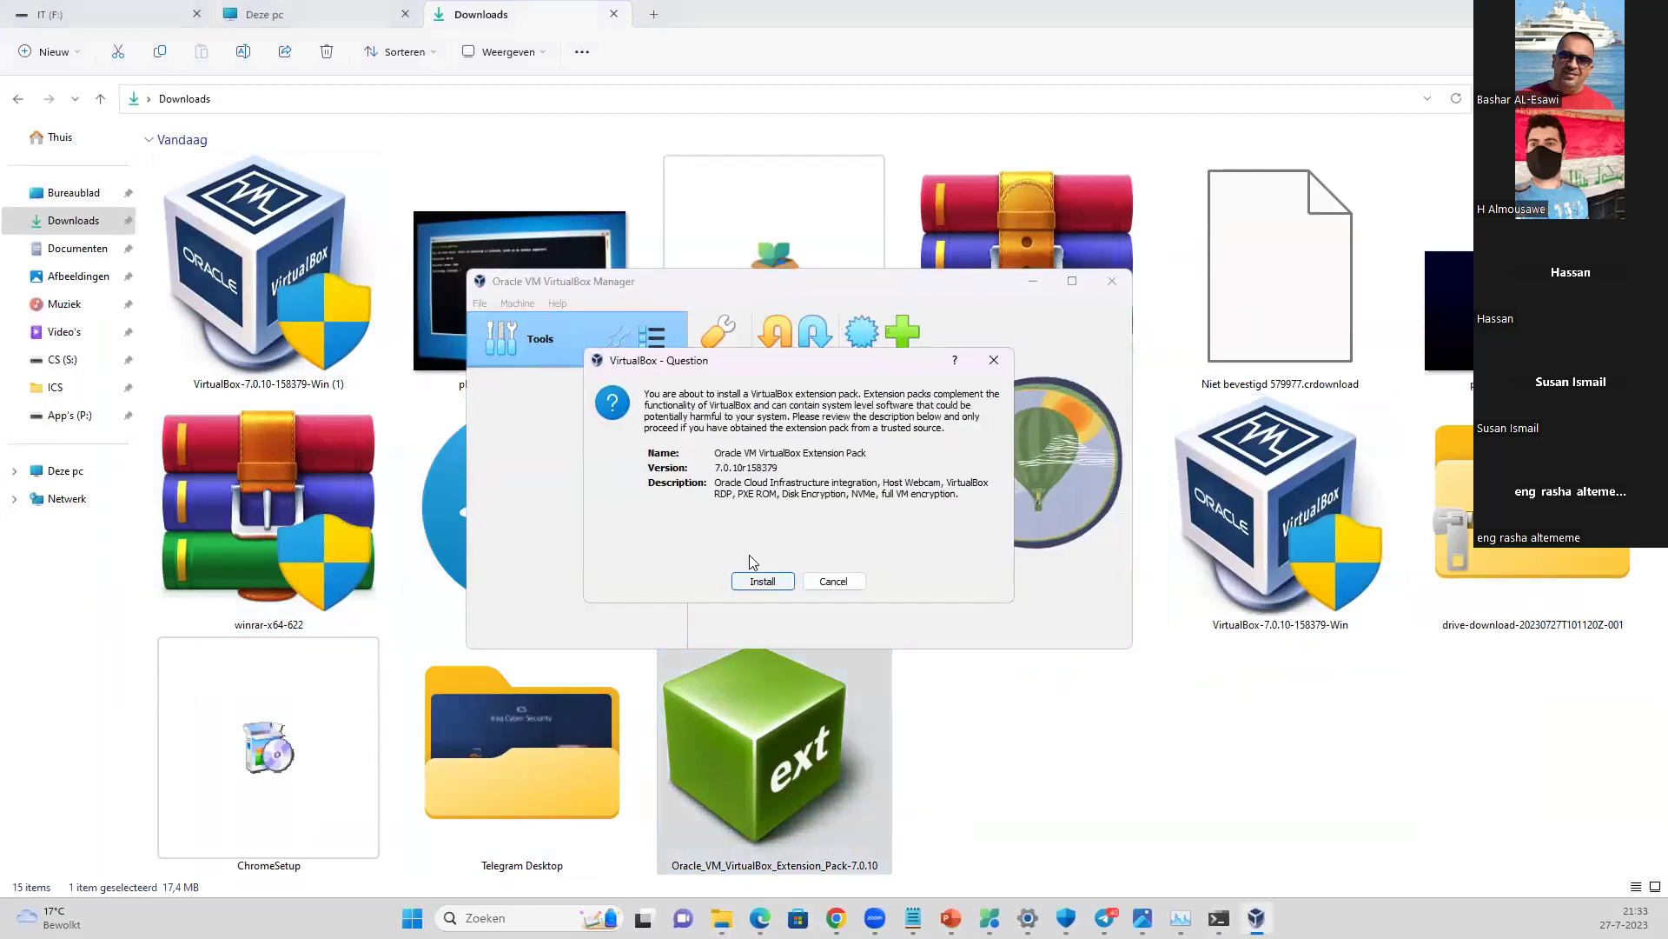
pyautogui.click(756, 583)
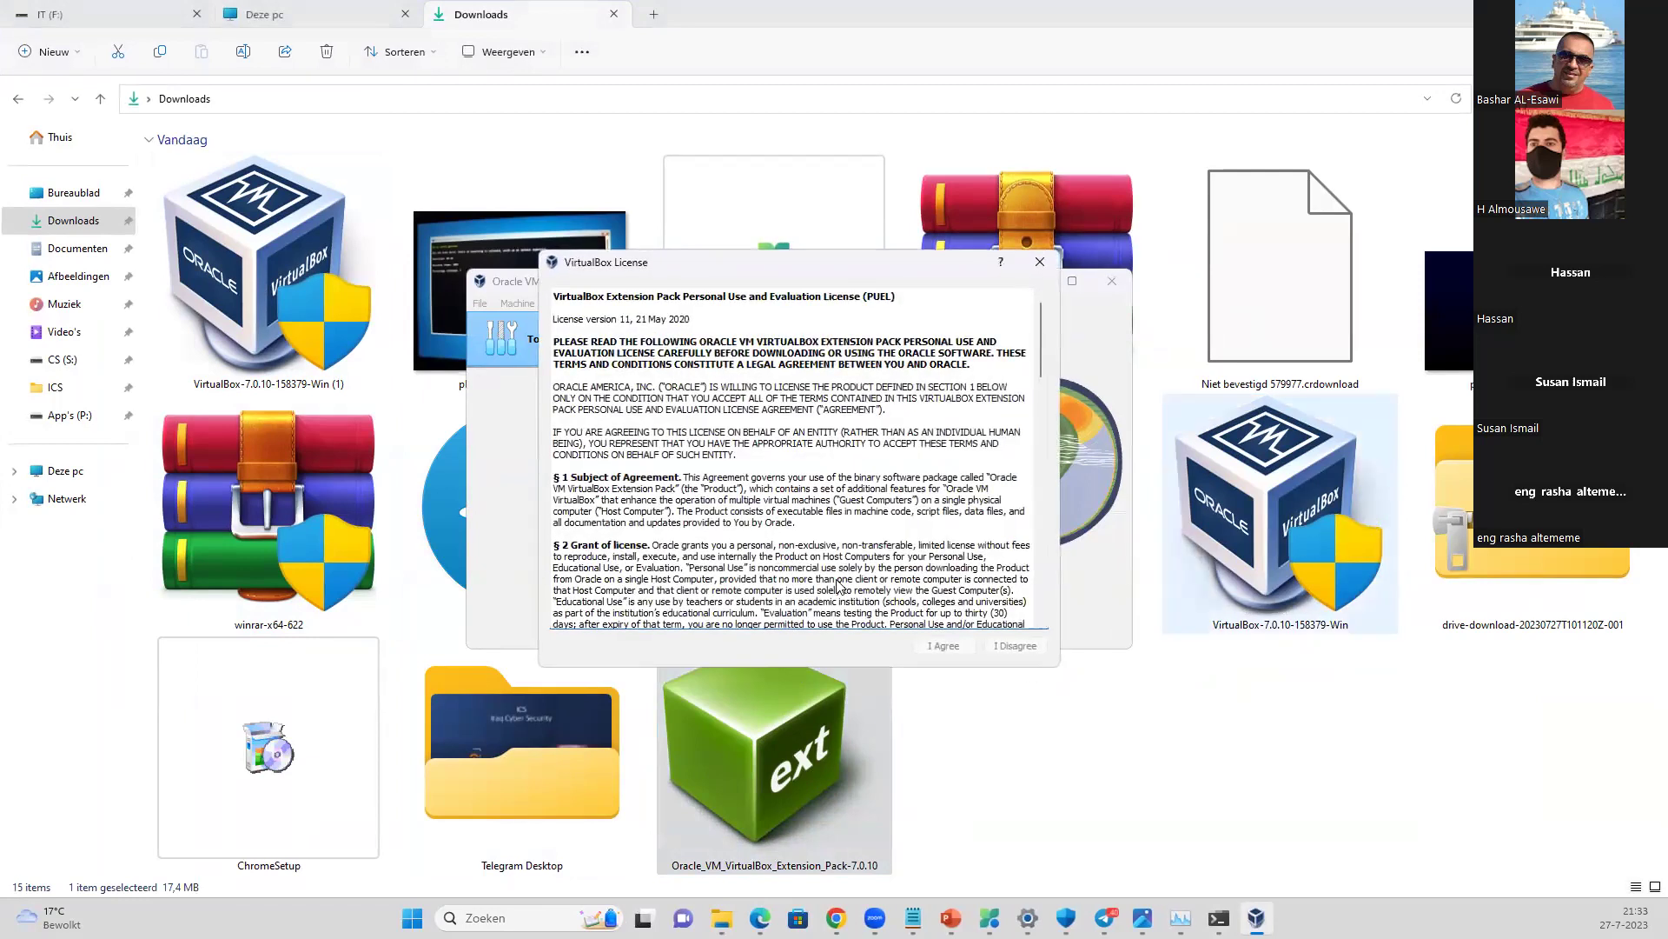
pyautogui.moveTo(1039, 346); pyautogui.dragTo(986, 739)
pyautogui.click(954, 648)
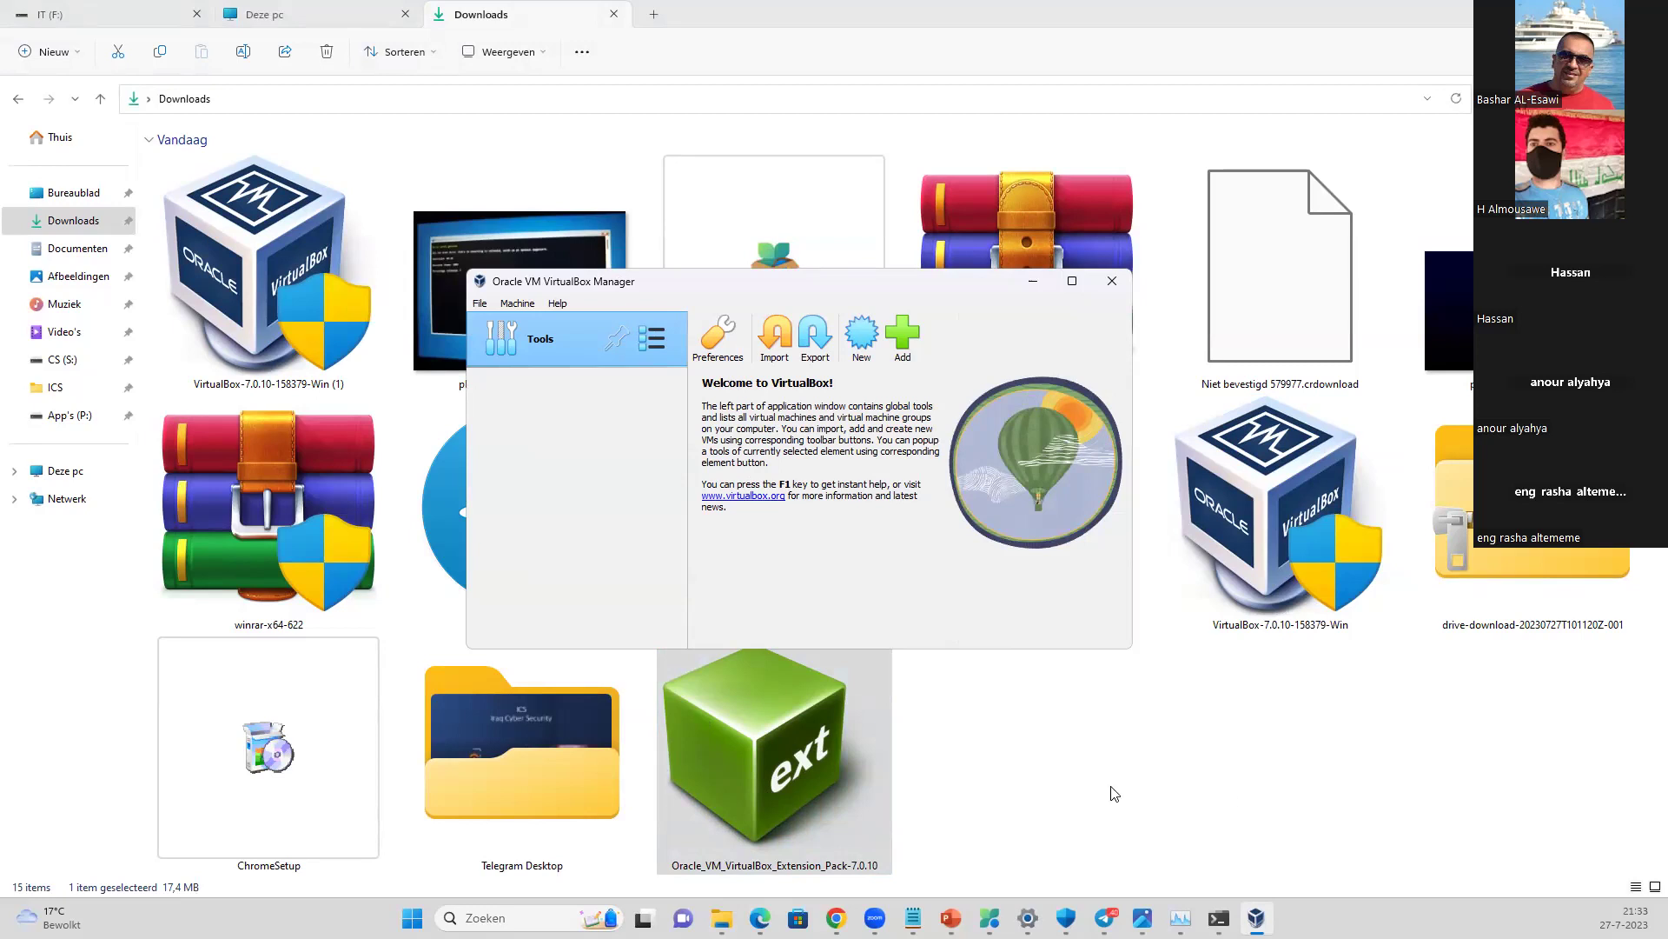
# - Open the downloaded extension pack again, choose to reinstall it and agree to the license
pyautogui.click(798, 767)
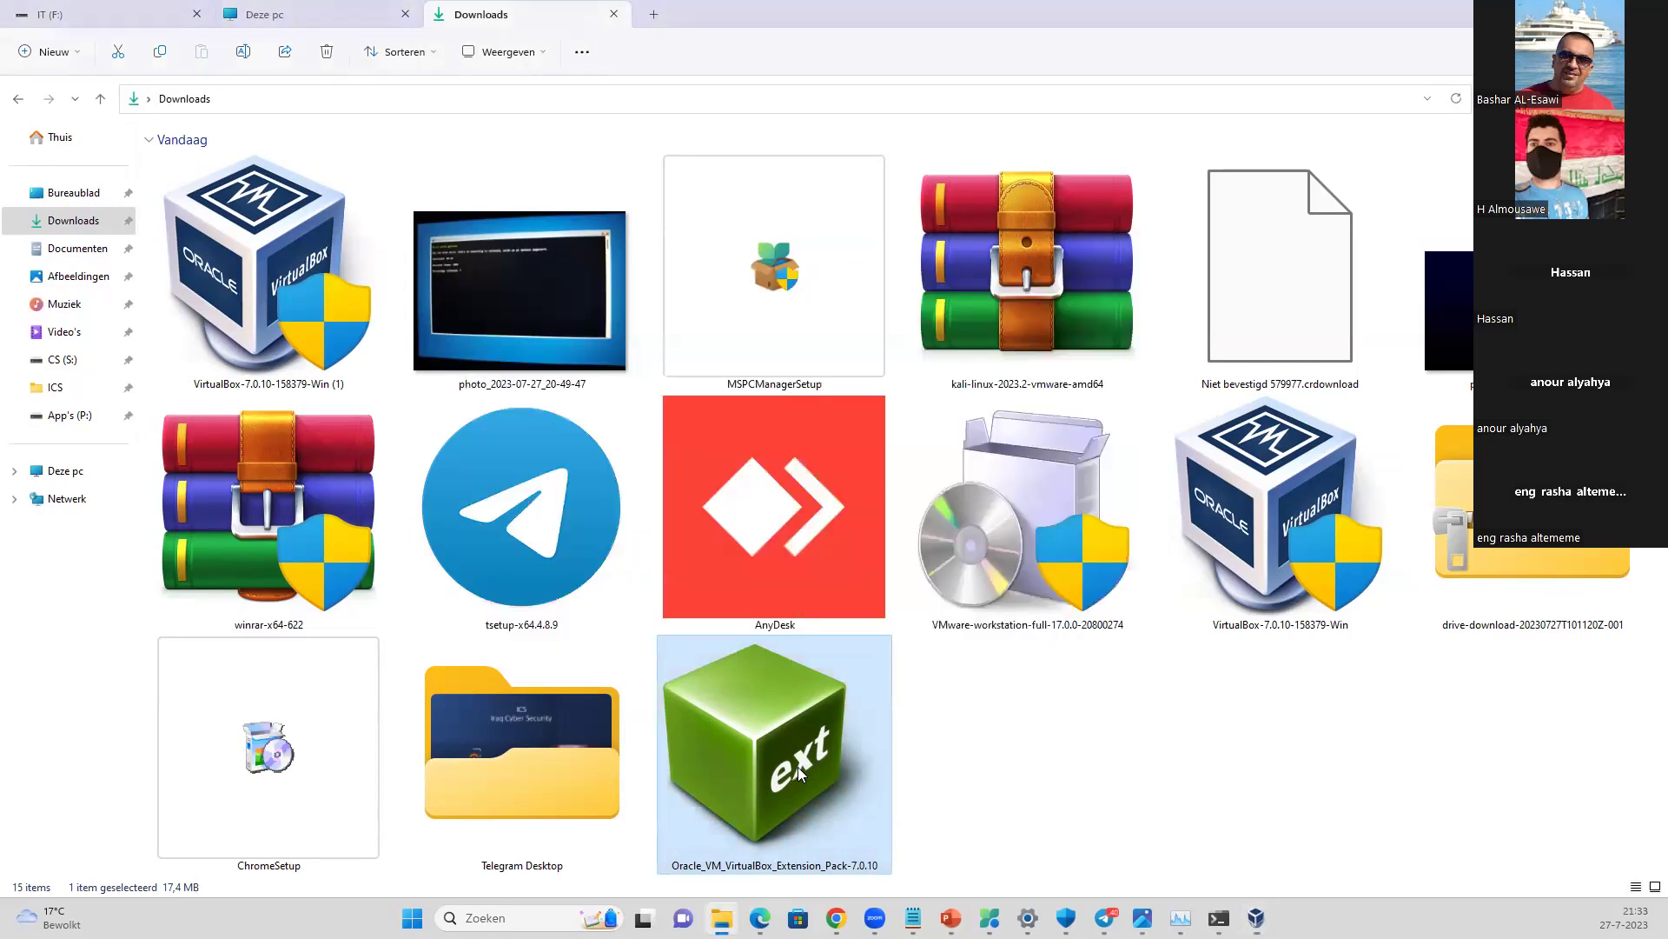
pyautogui.doubleClick(801, 767)
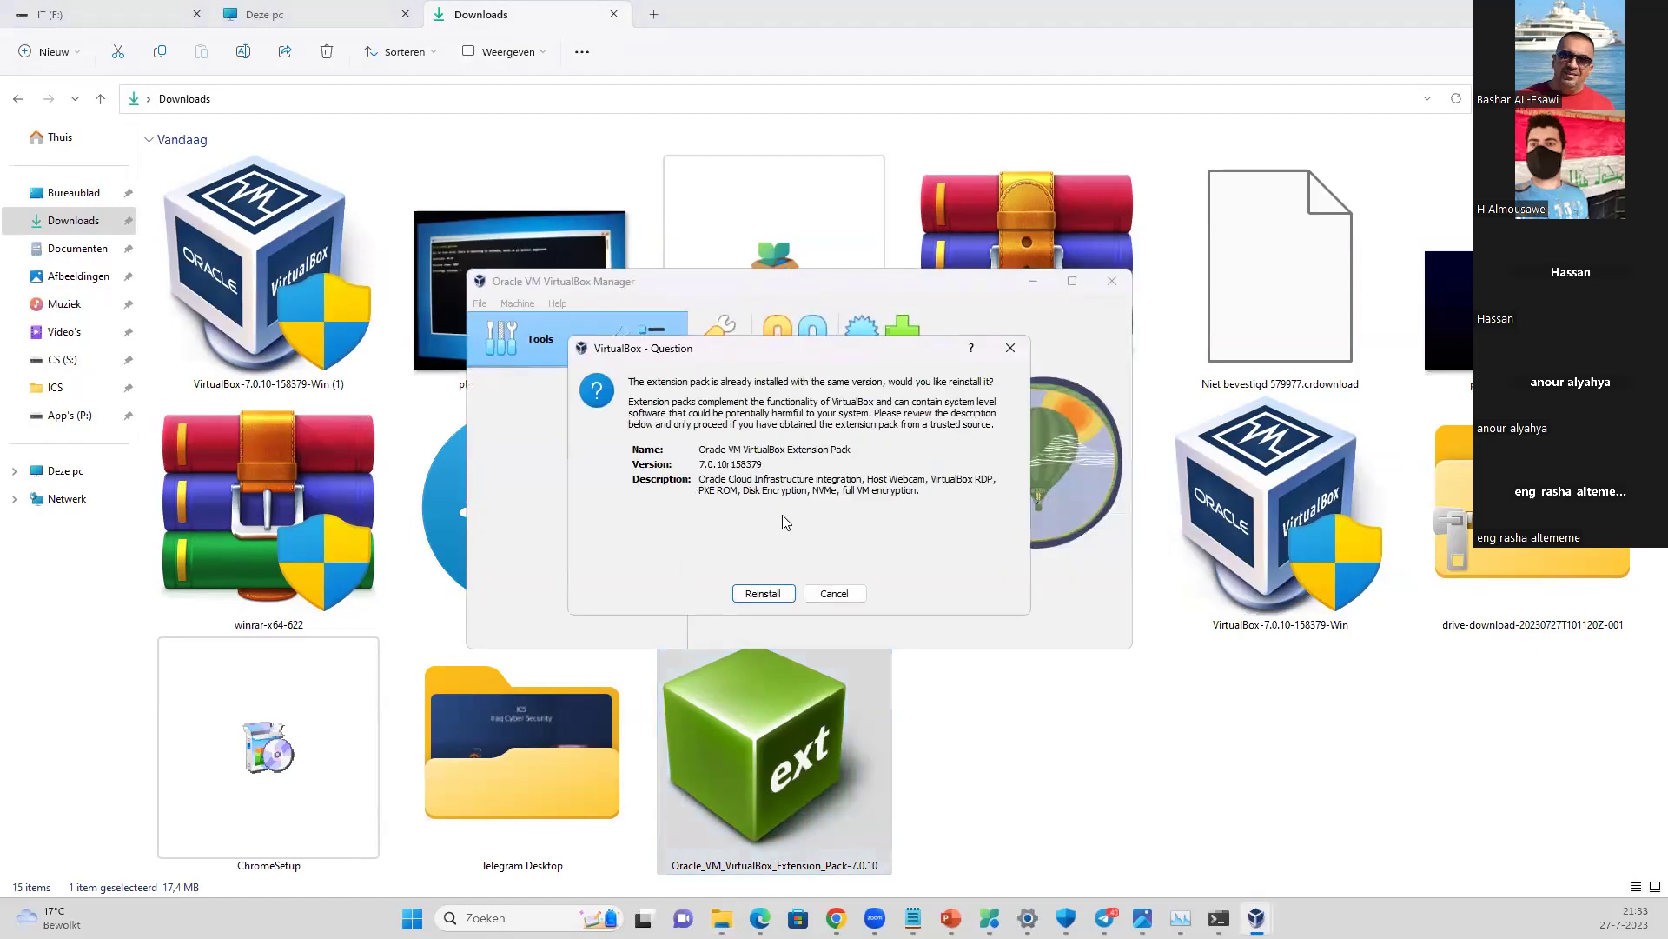
pyautogui.click(763, 593)
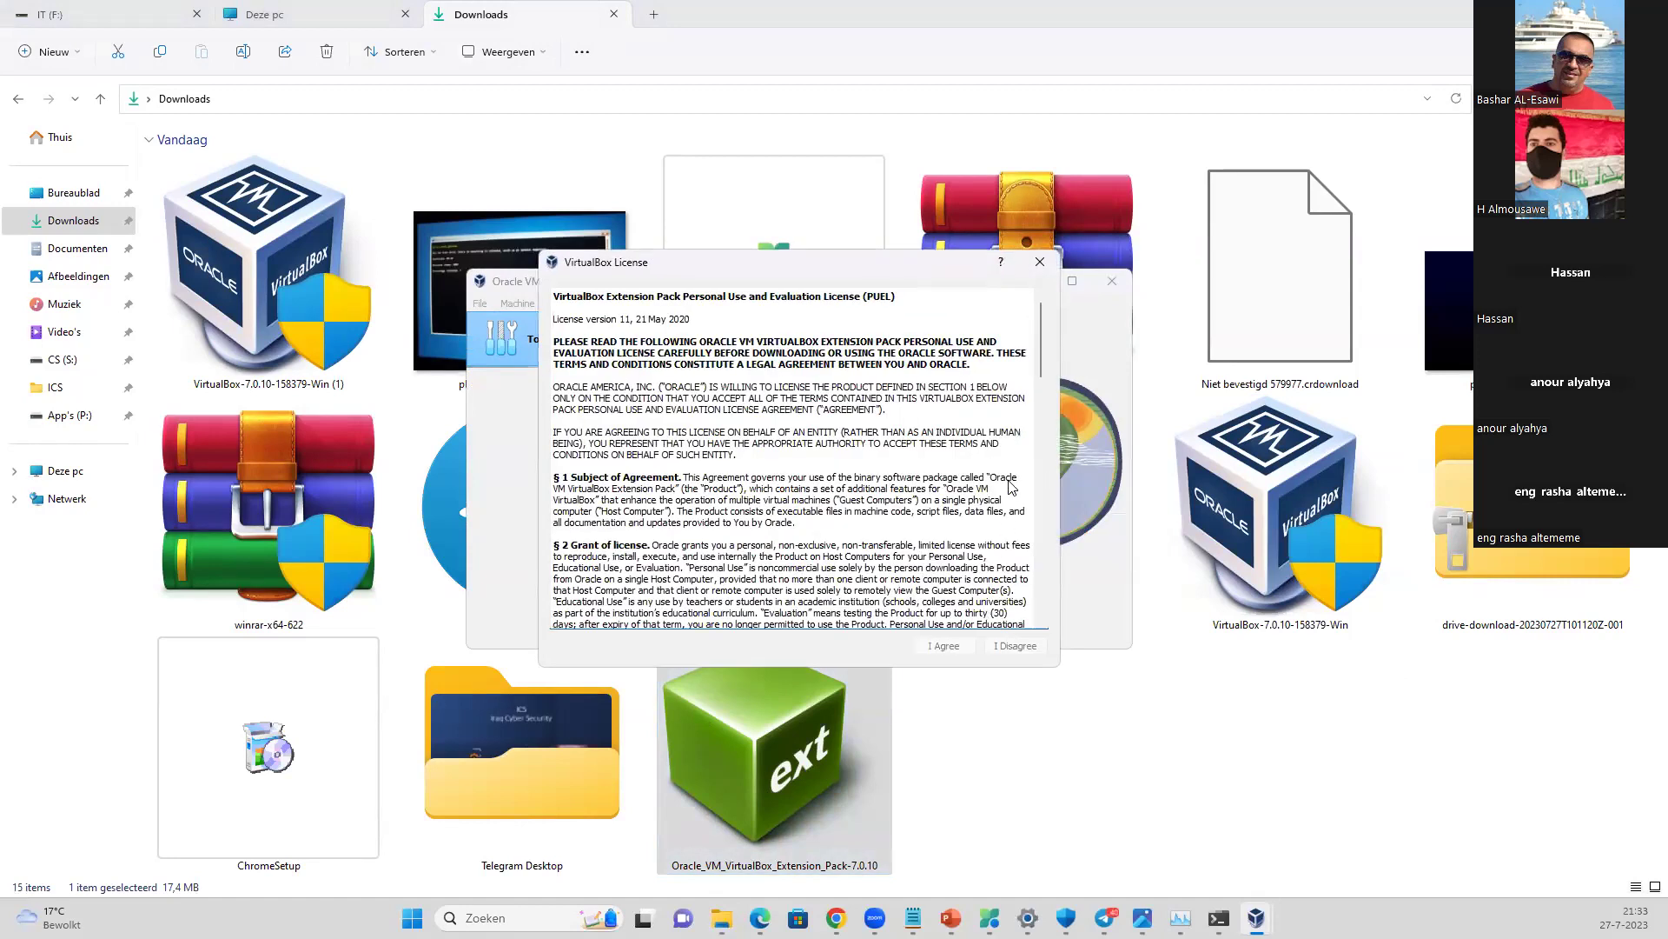
pyautogui.scroll(-15, 975, 613)
pyautogui.click(934, 645)
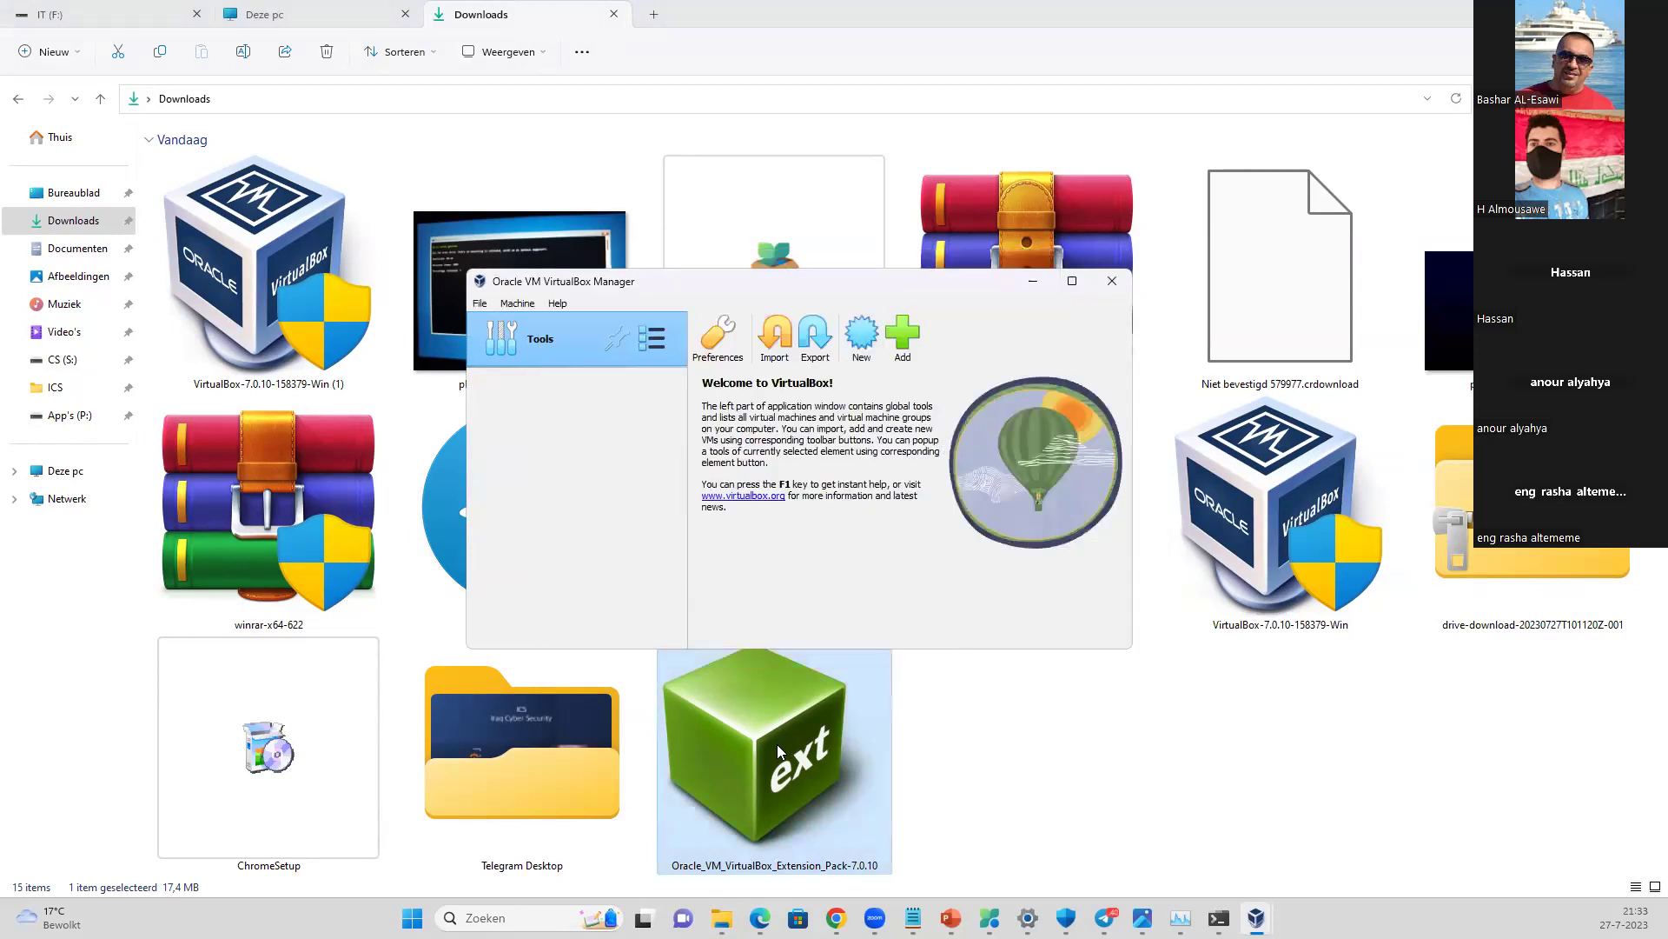
pyautogui.click(1112, 285)
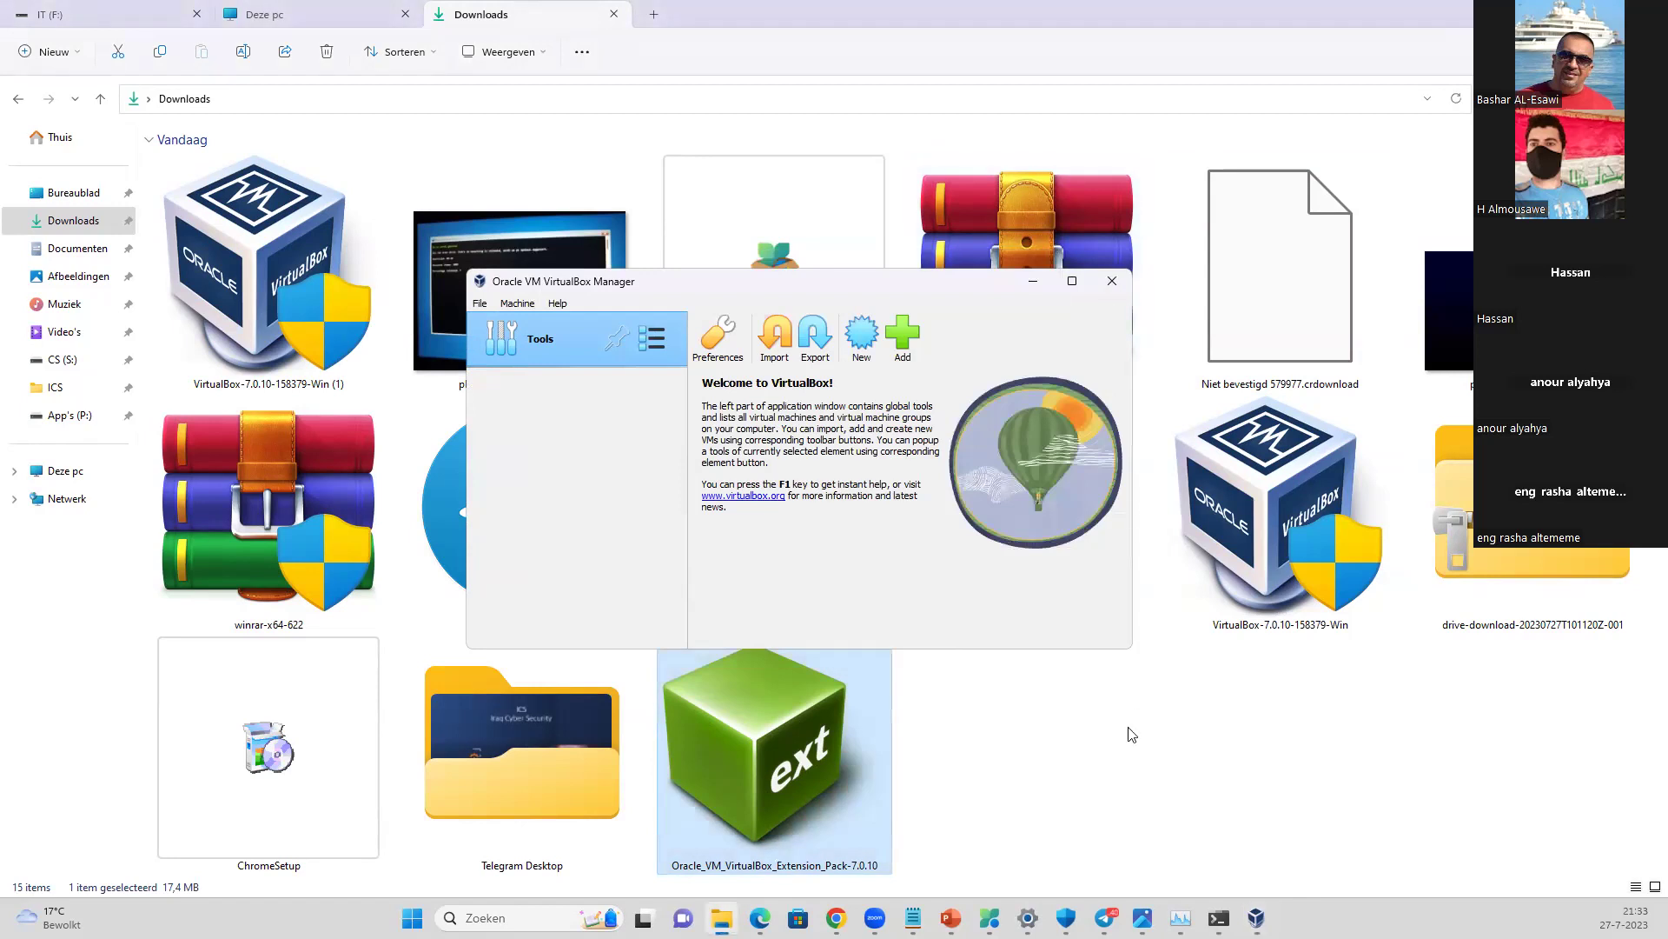
pyautogui.click(1013, 784)
pyautogui.click(805, 758)
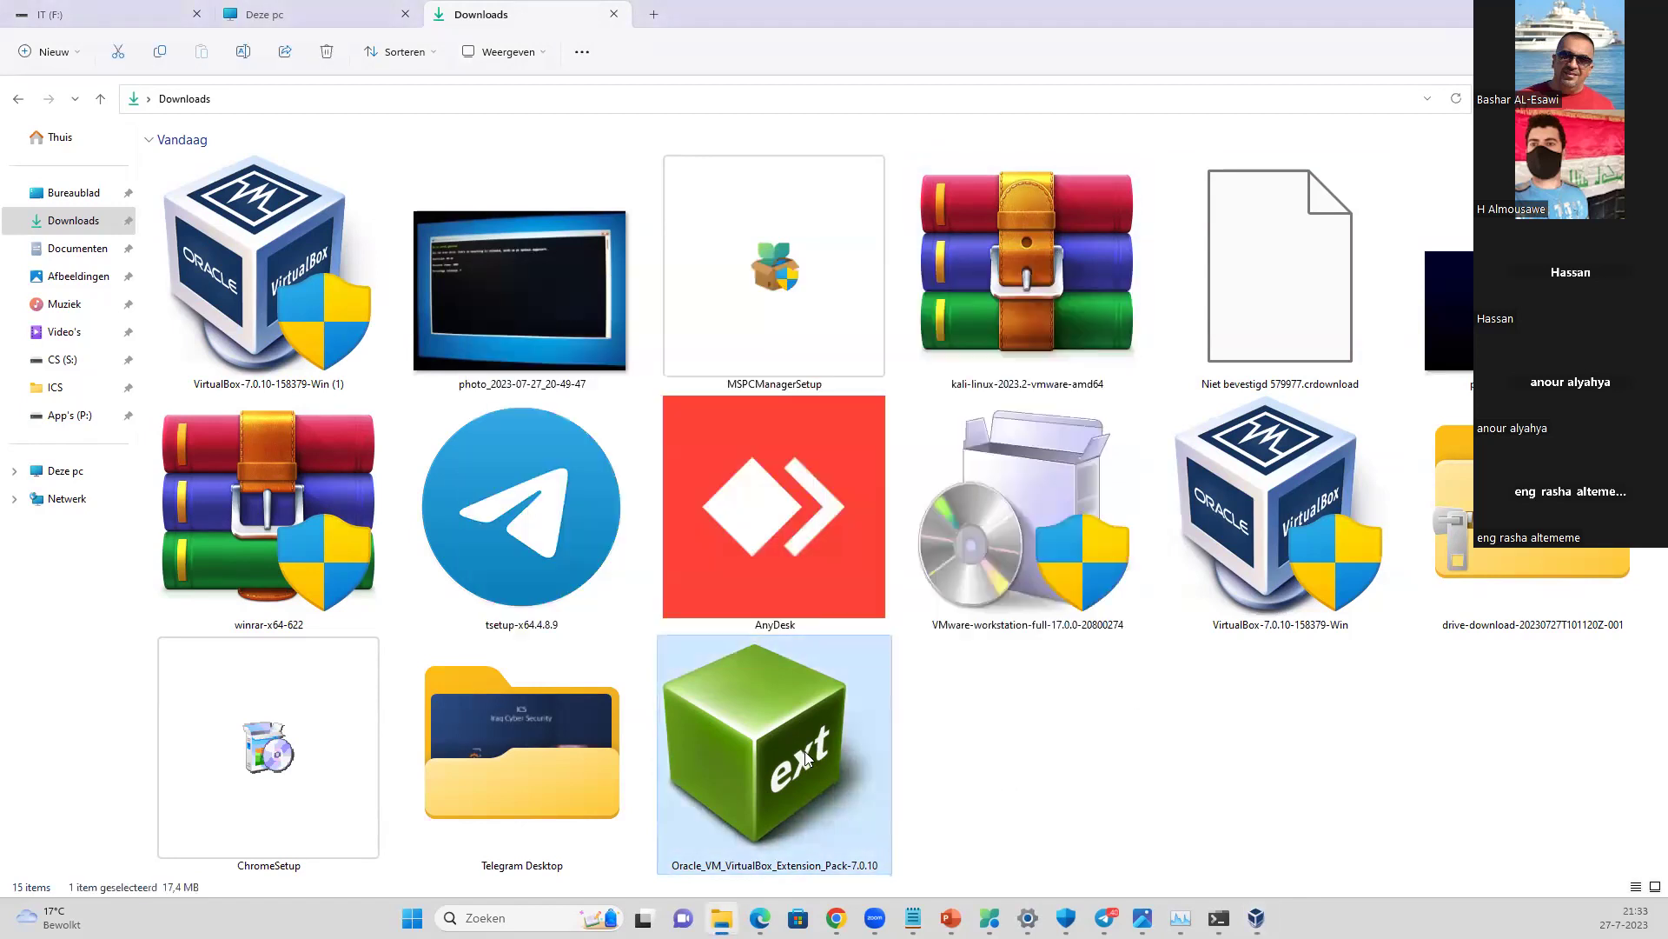
pyautogui.doubleClick(806, 757)
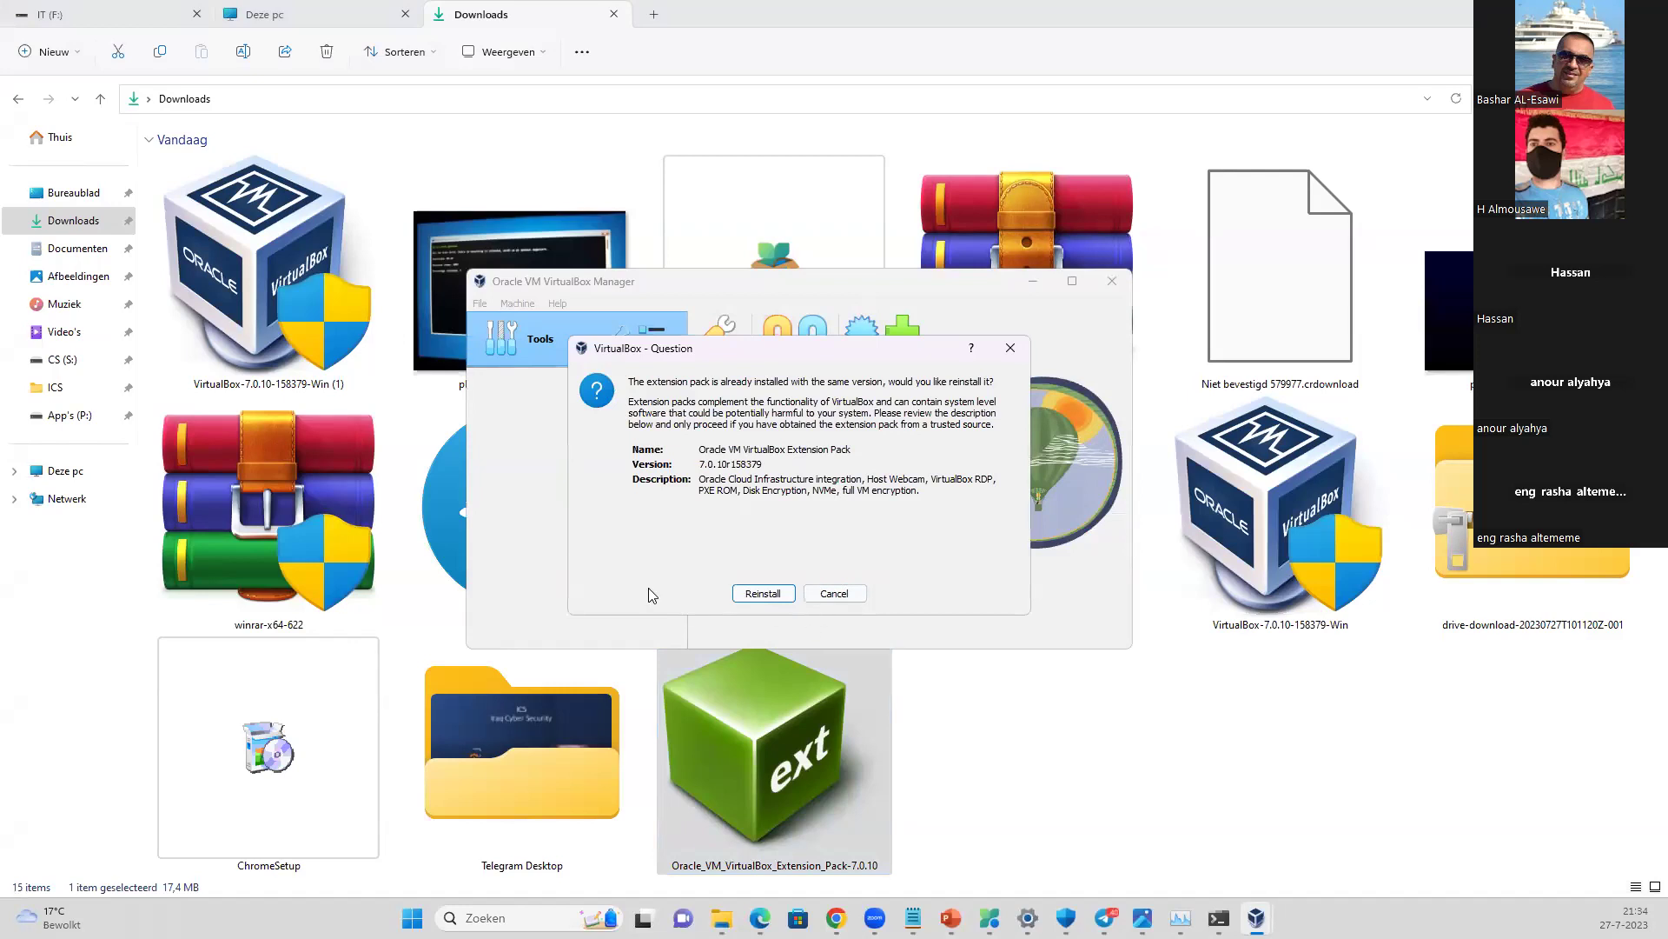
pyautogui.click(861, 597)
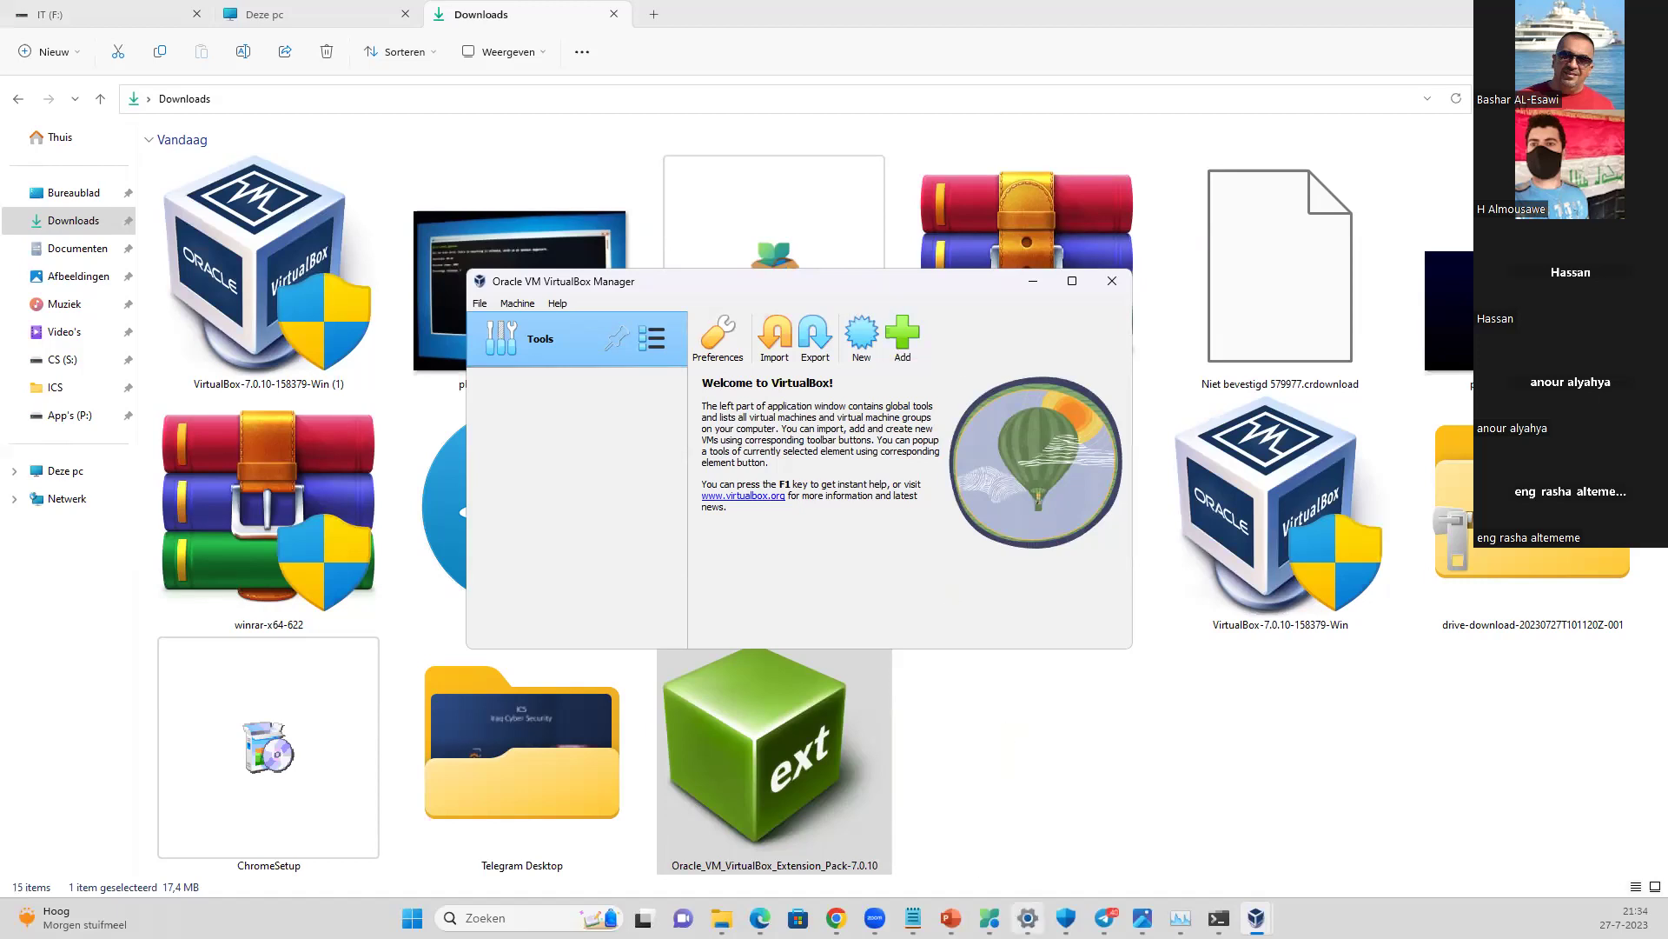
# - Minimize the VirtualBox Manager and open the ISO folder on the CS (S:) drive in File Explorer
pyautogui.moveTo(836, 918)
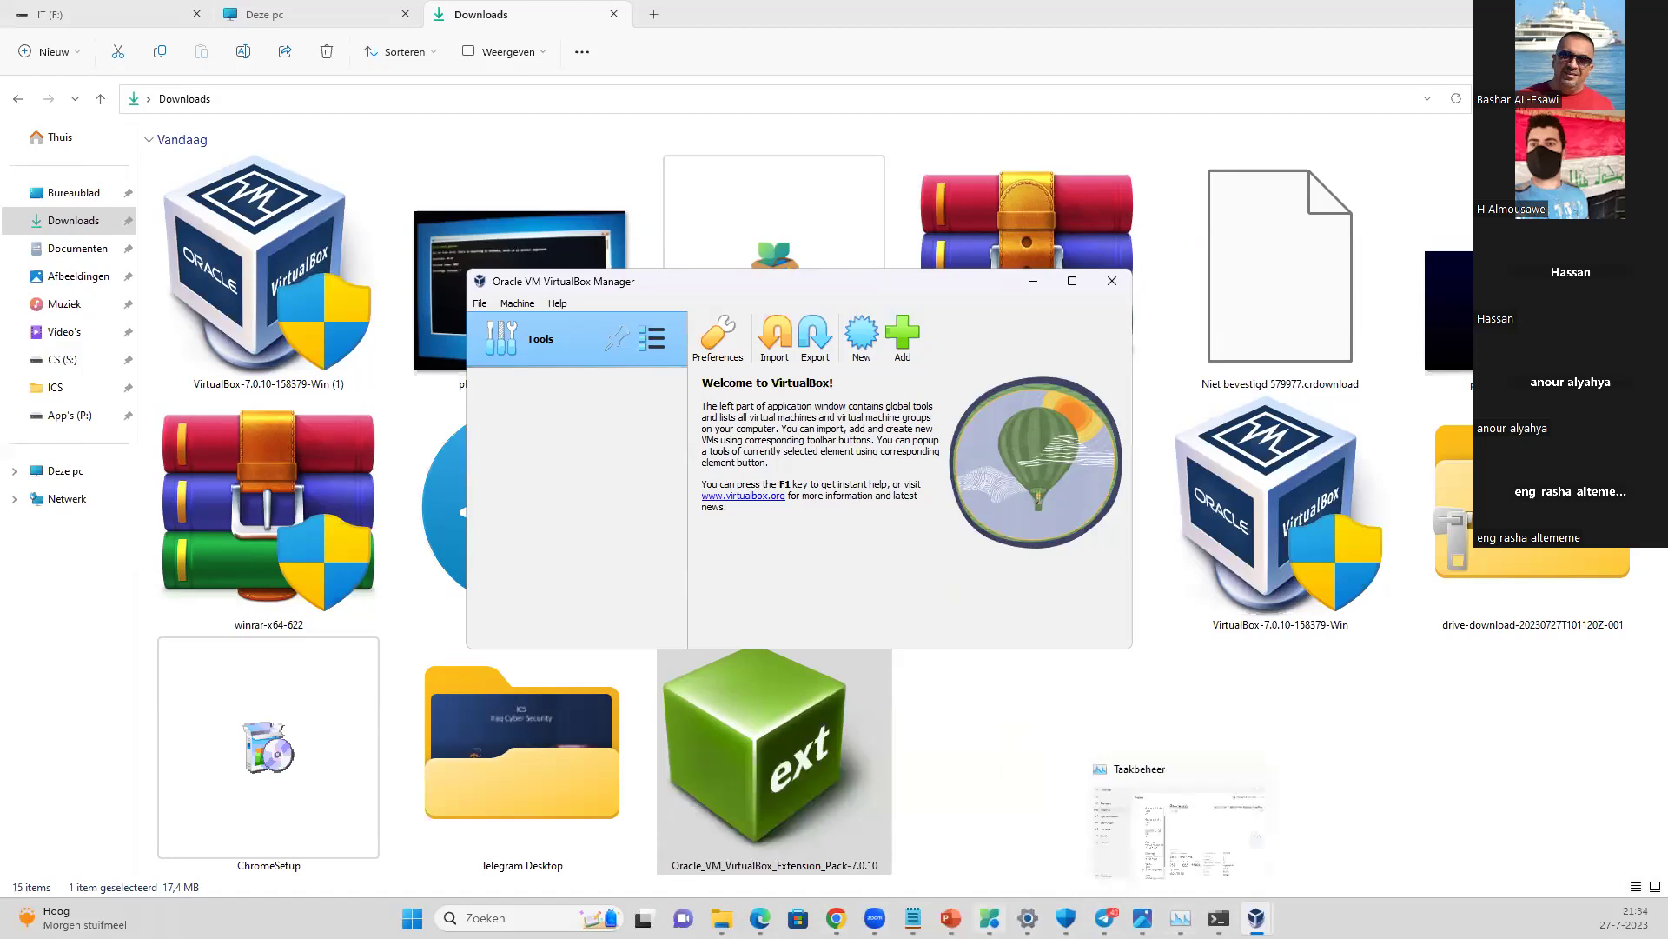
pyautogui.click(951, 918)
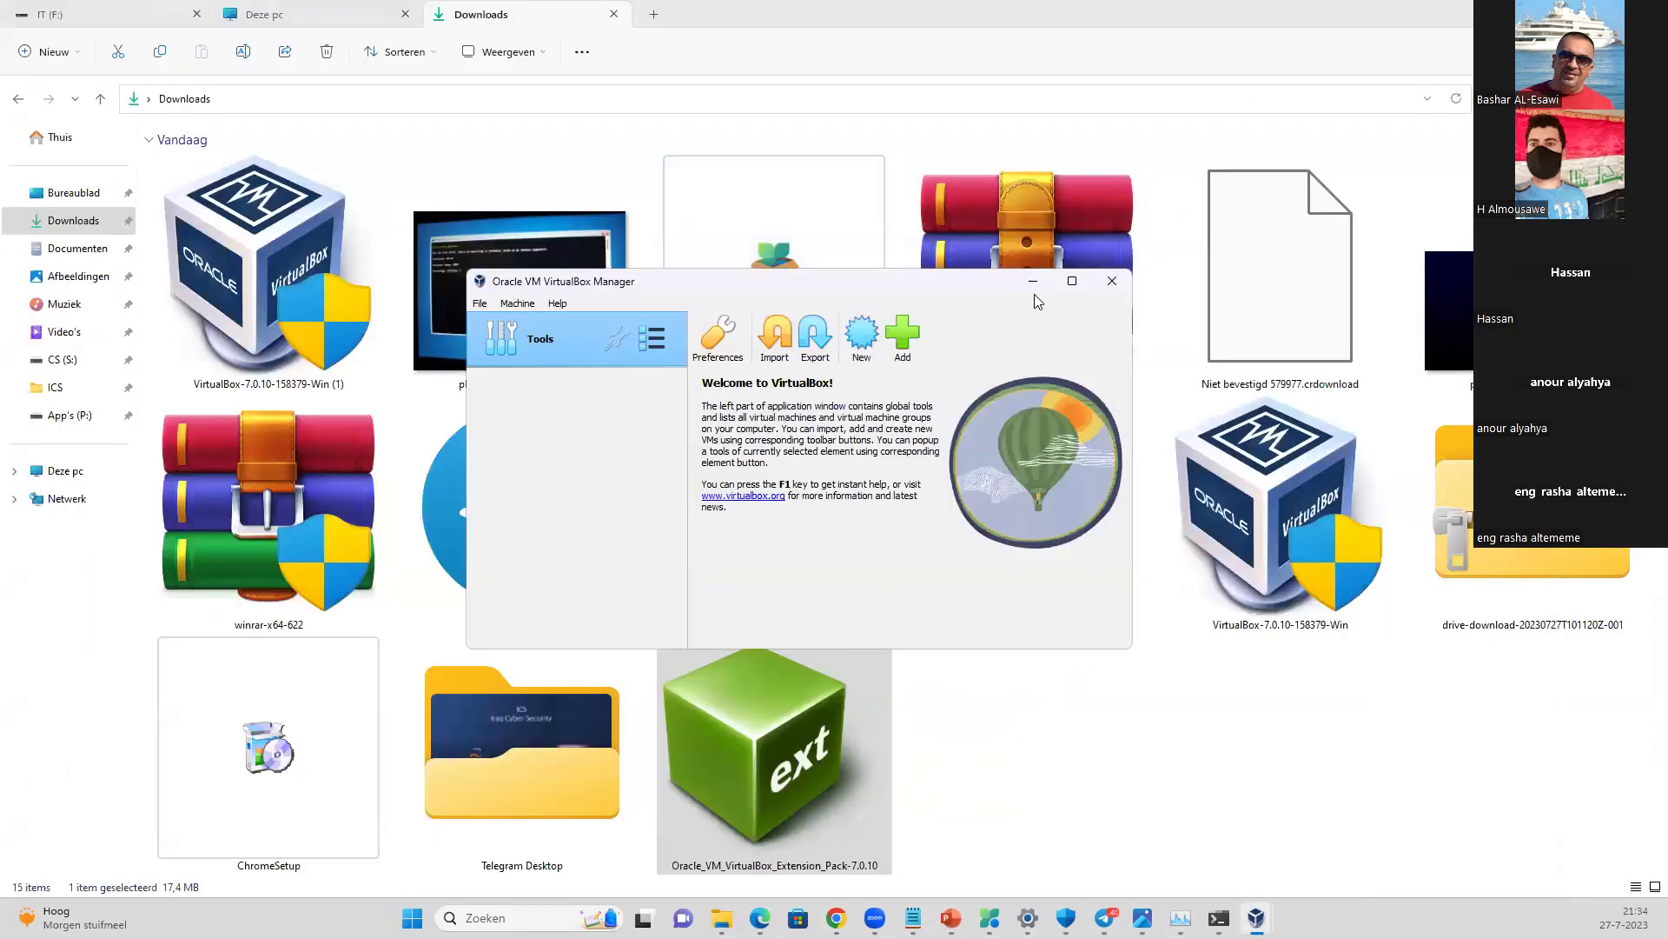
pyautogui.click(1030, 283)
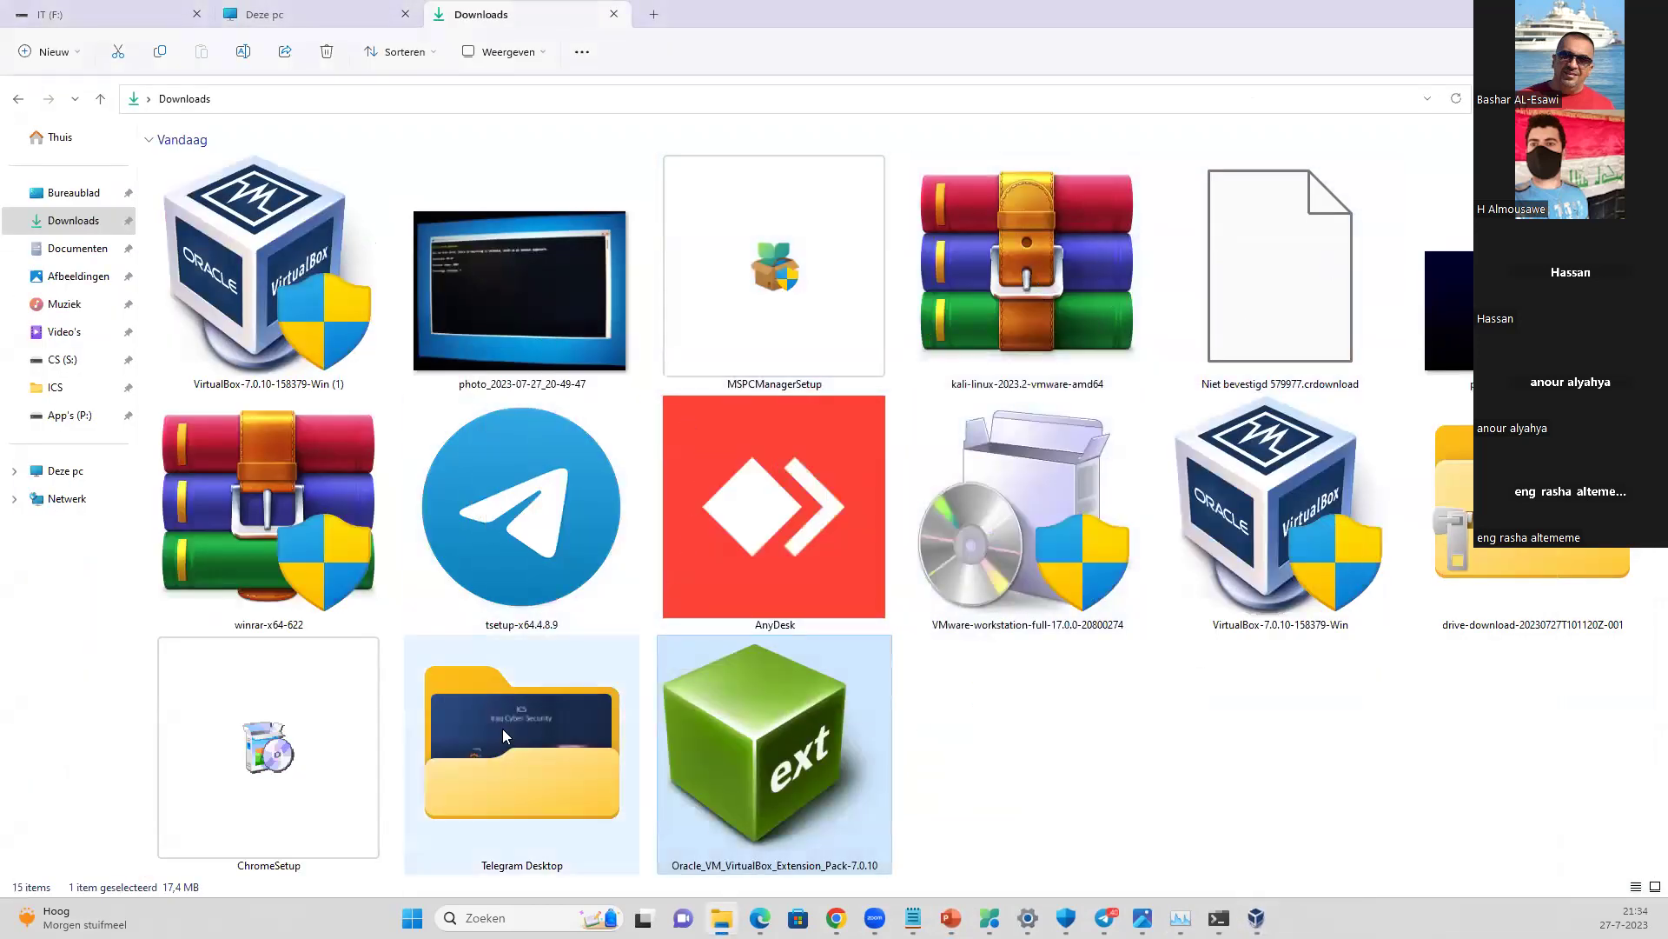
pyautogui.click(57, 386)
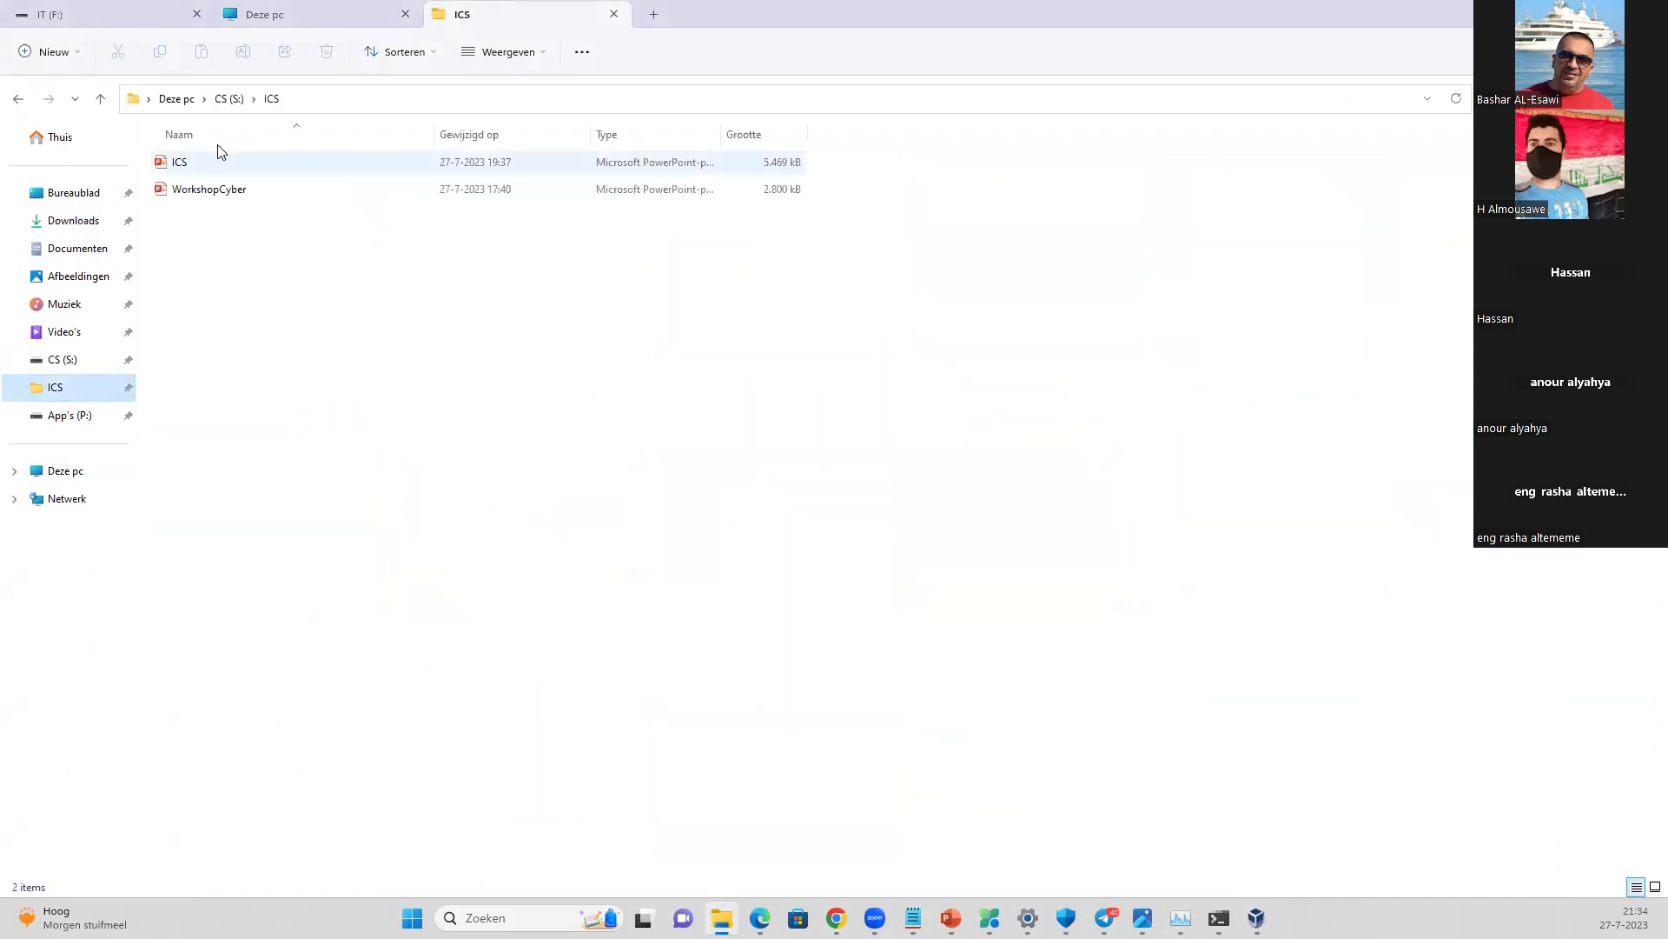
pyautogui.click(229, 99)
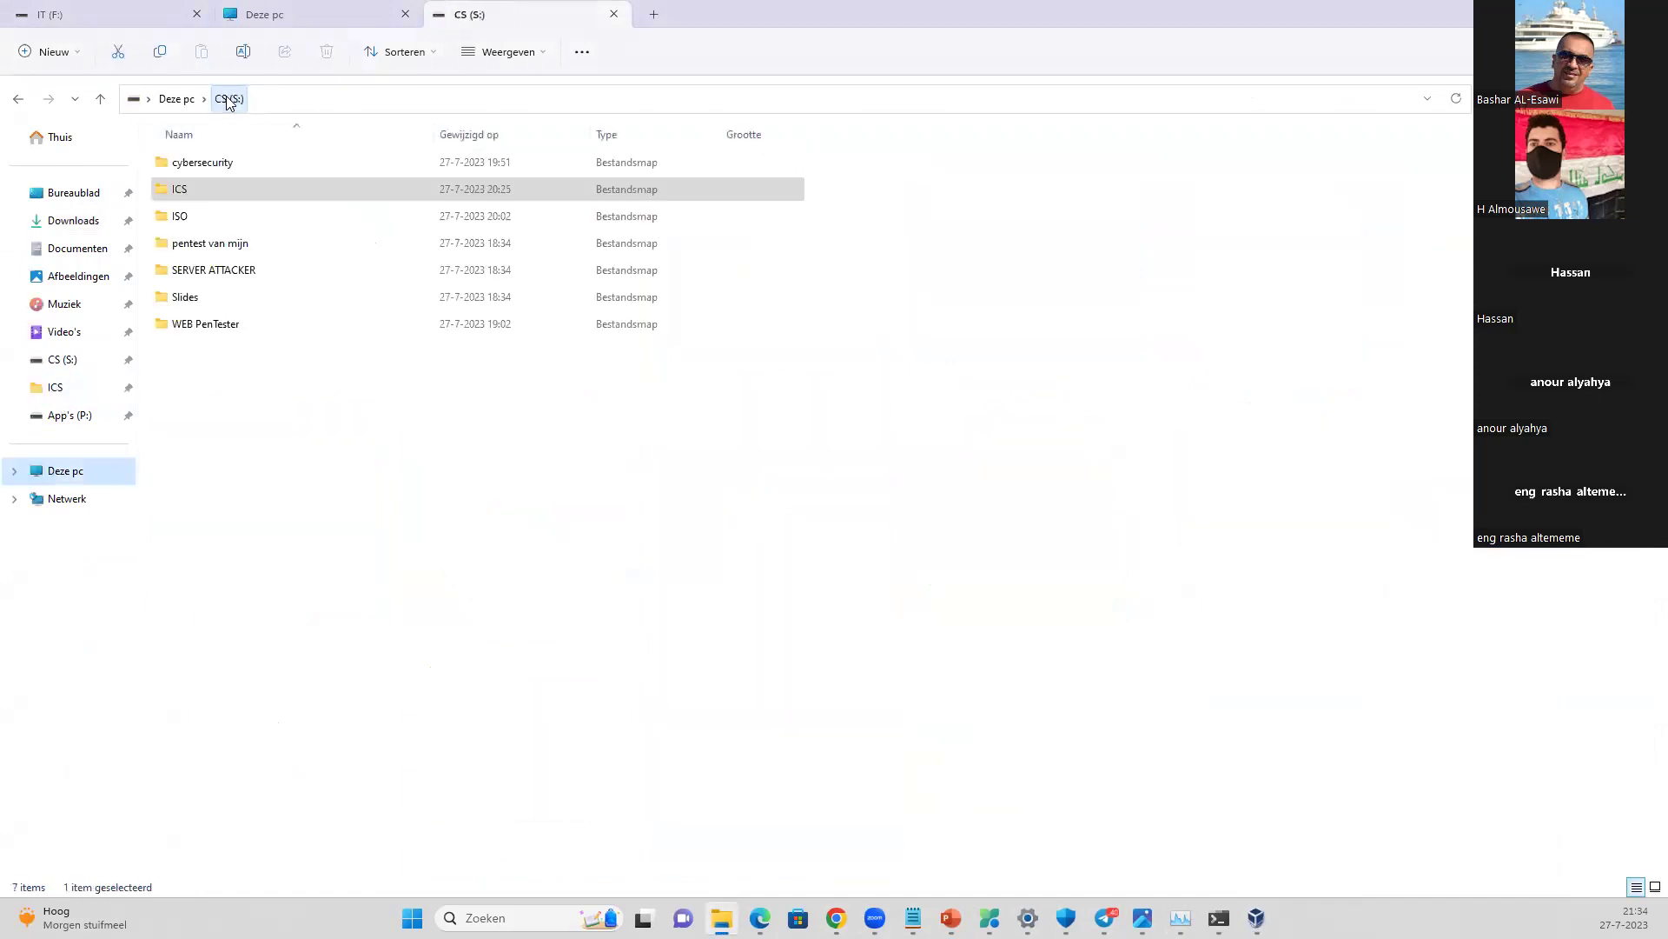
pyautogui.doubleClick(212, 215)
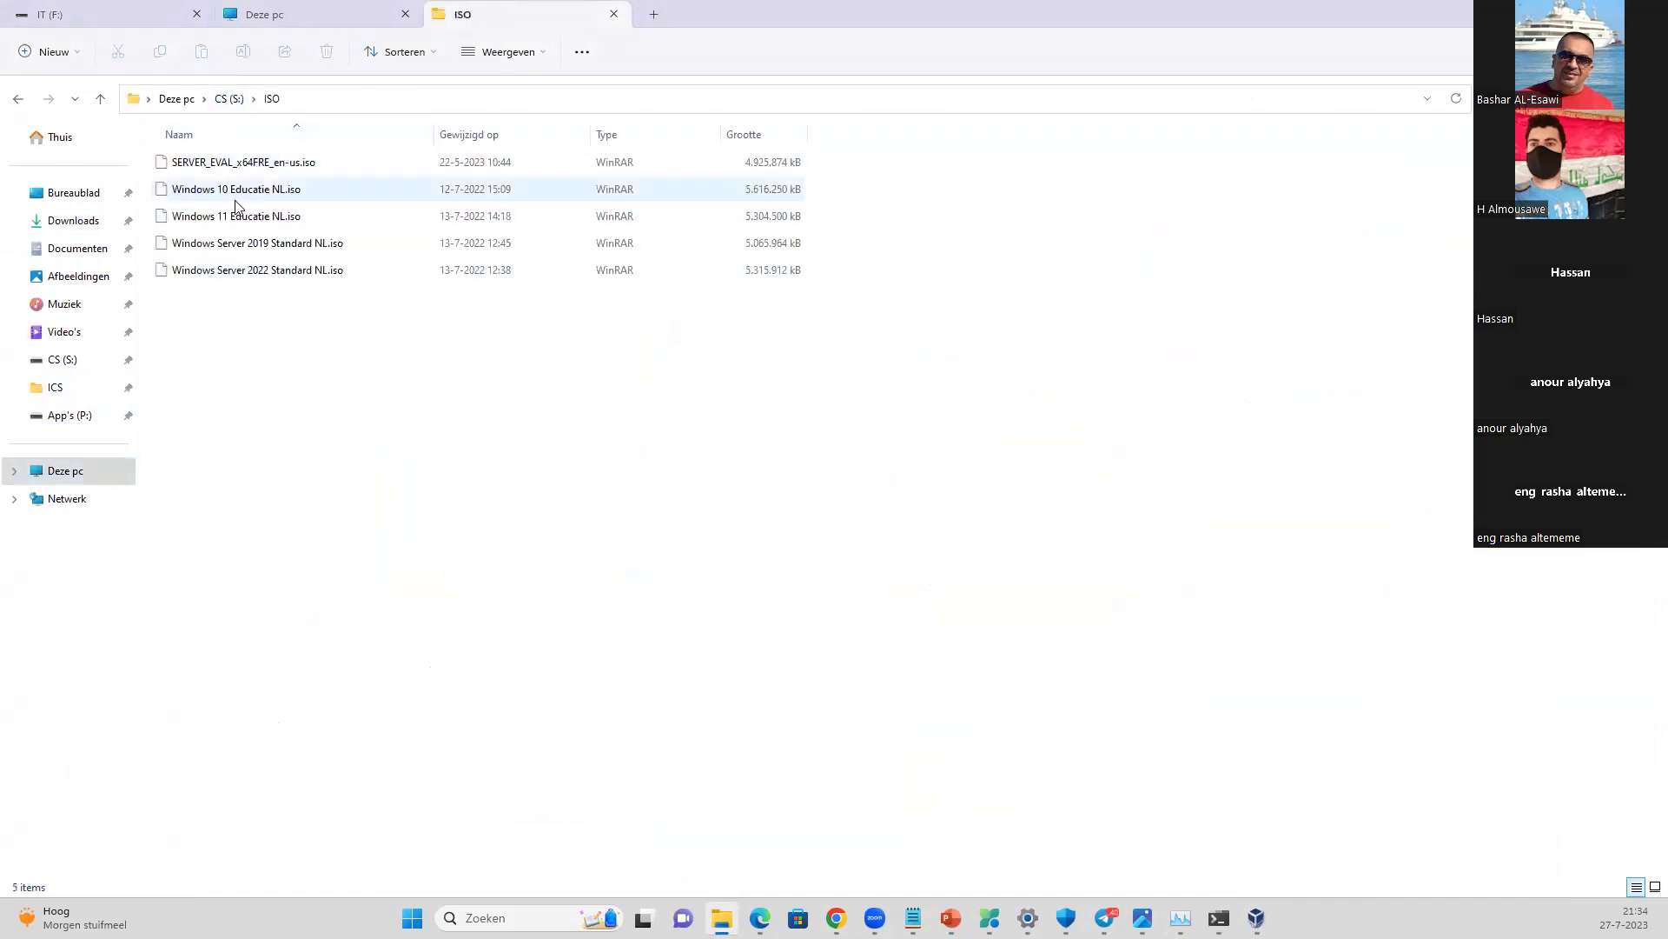
# - Open the Downloads folder and extract the kali-linux-2023.2-vmware-amd64 archive into a folder of the same name with WinRAR
pyautogui.click(271, 13)
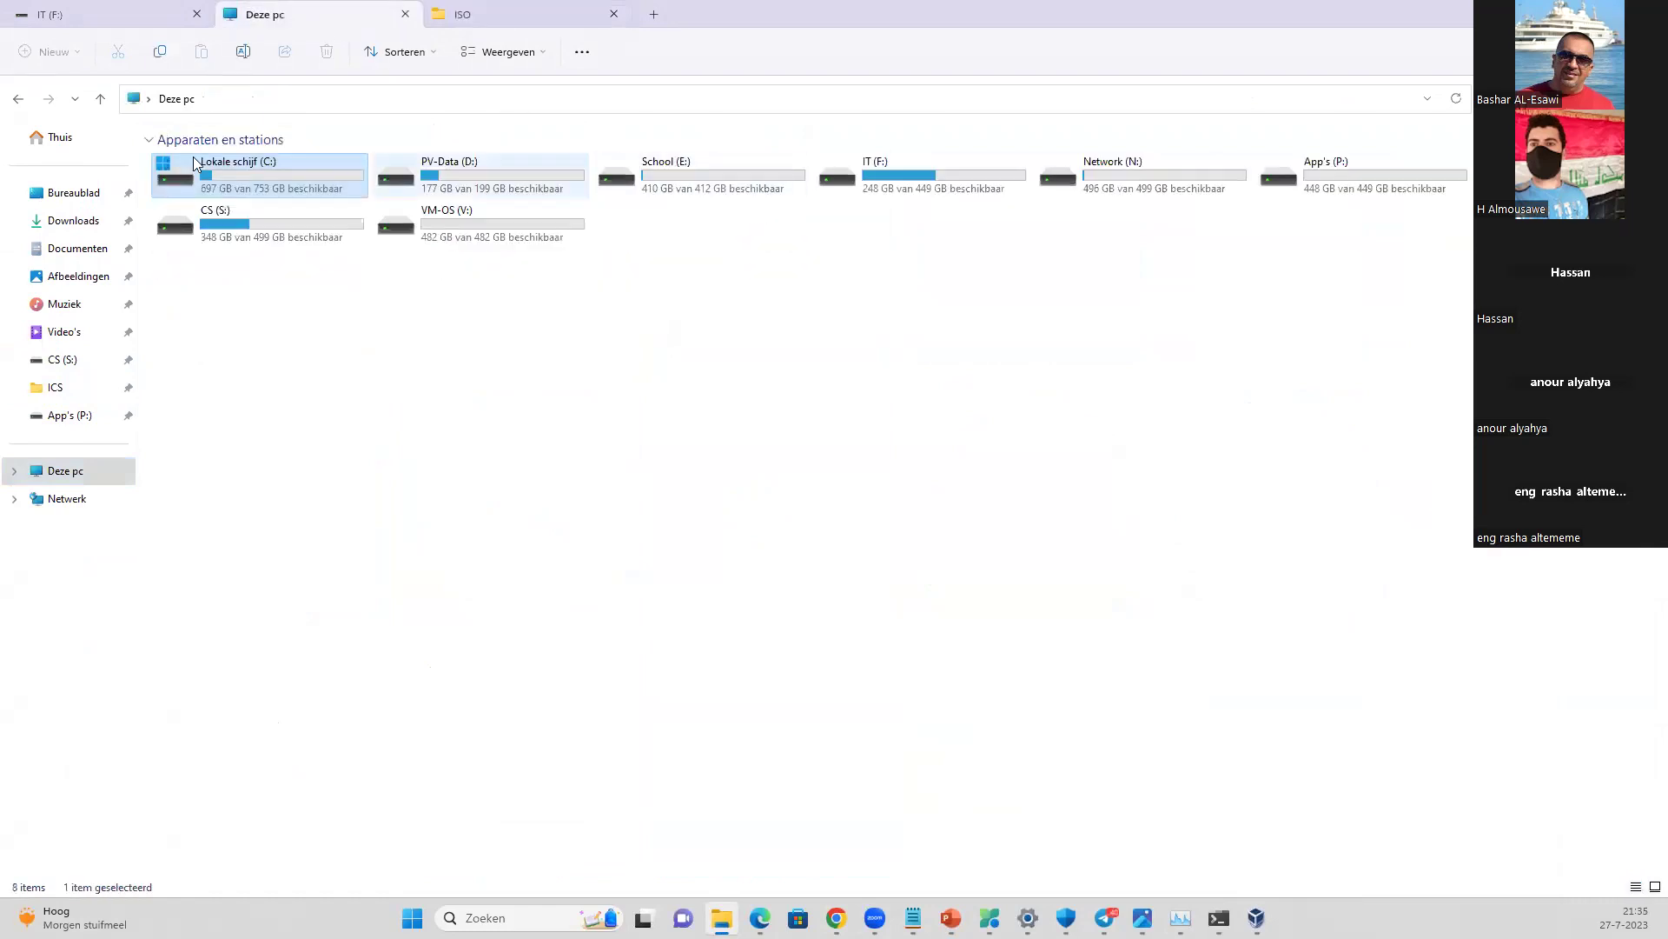
pyautogui.click(67, 217)
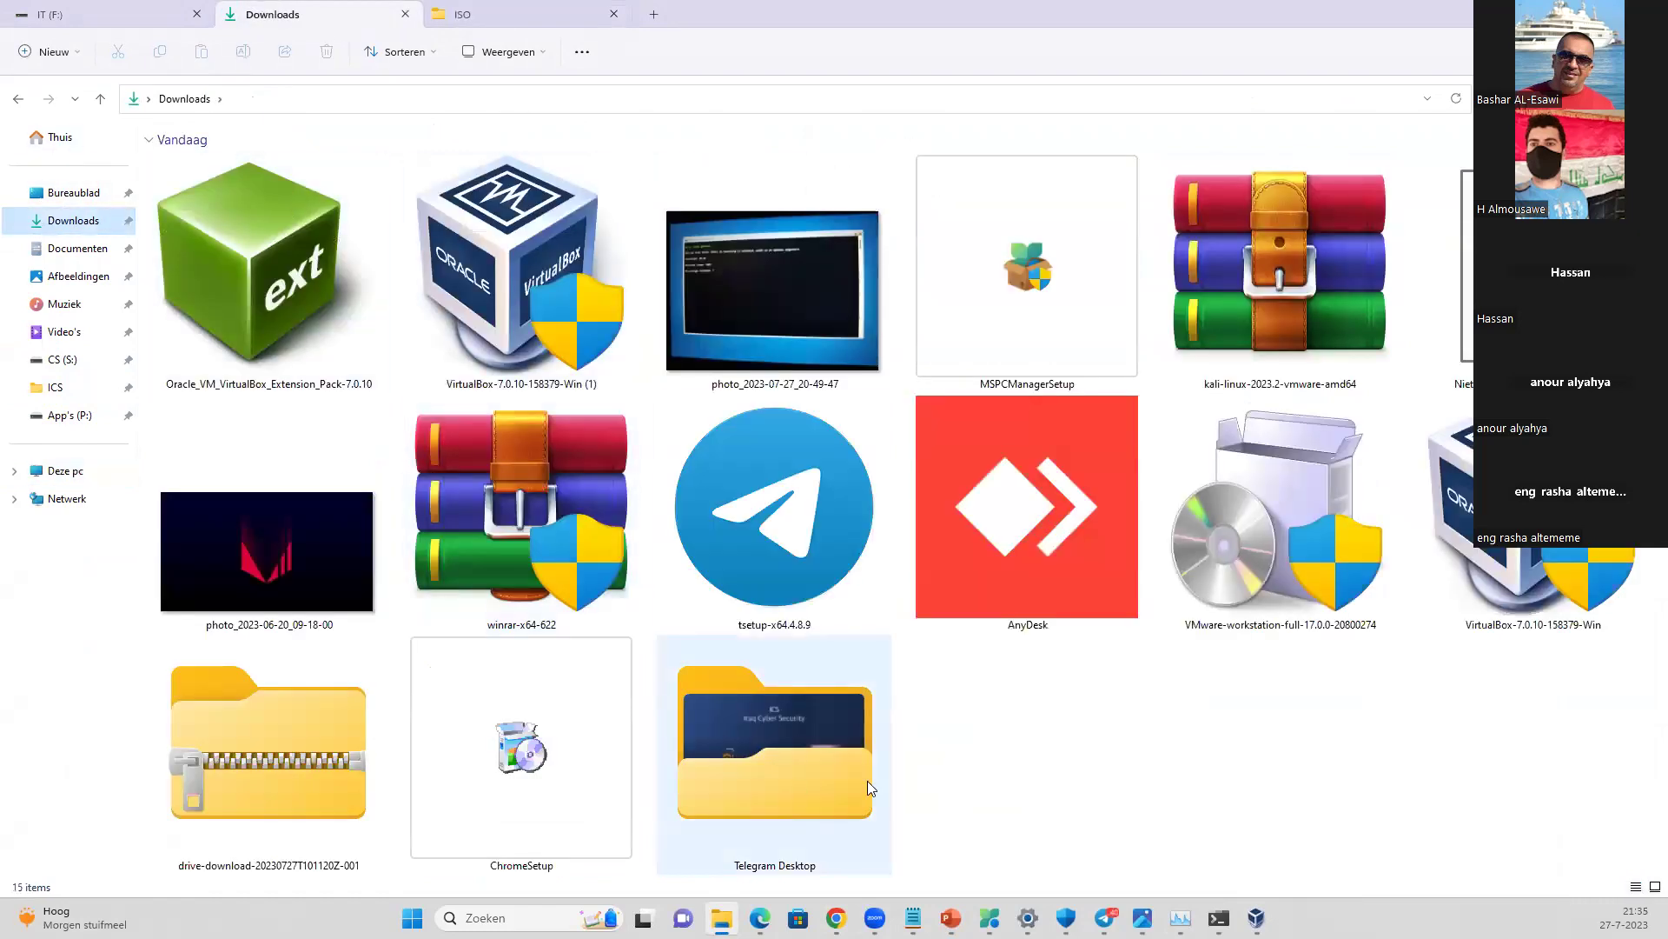
pyautogui.rightClick(1307, 298)
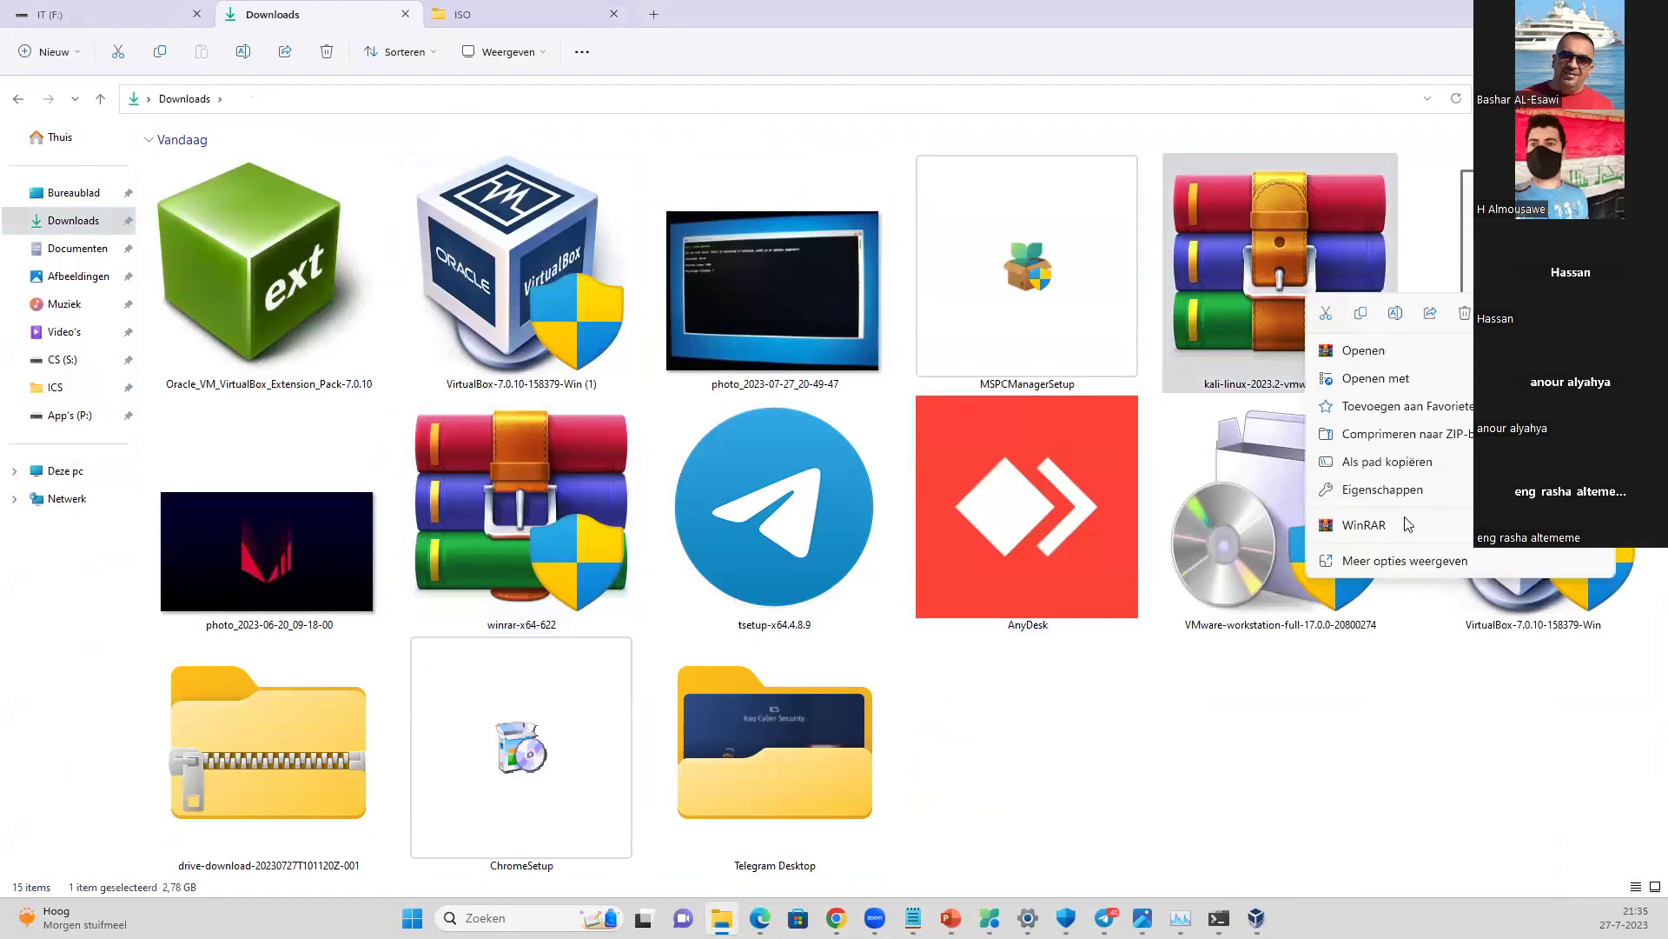
pyautogui.moveTo(1414, 540)
pyautogui.click(1156, 565)
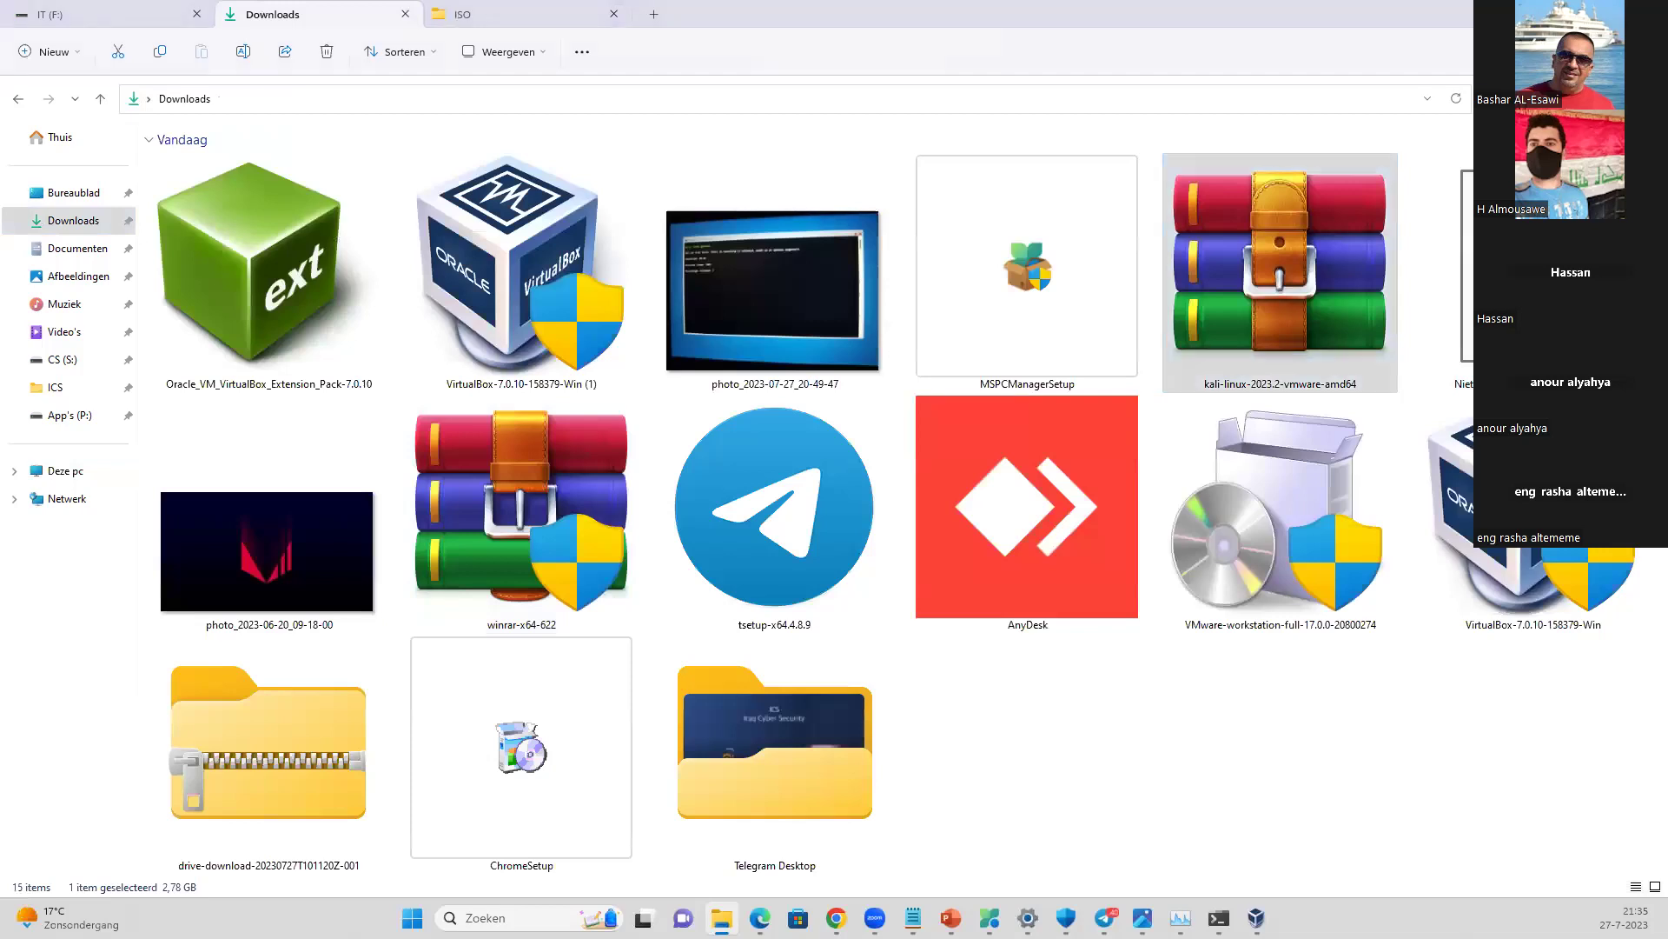
pyautogui.click(880, 652)
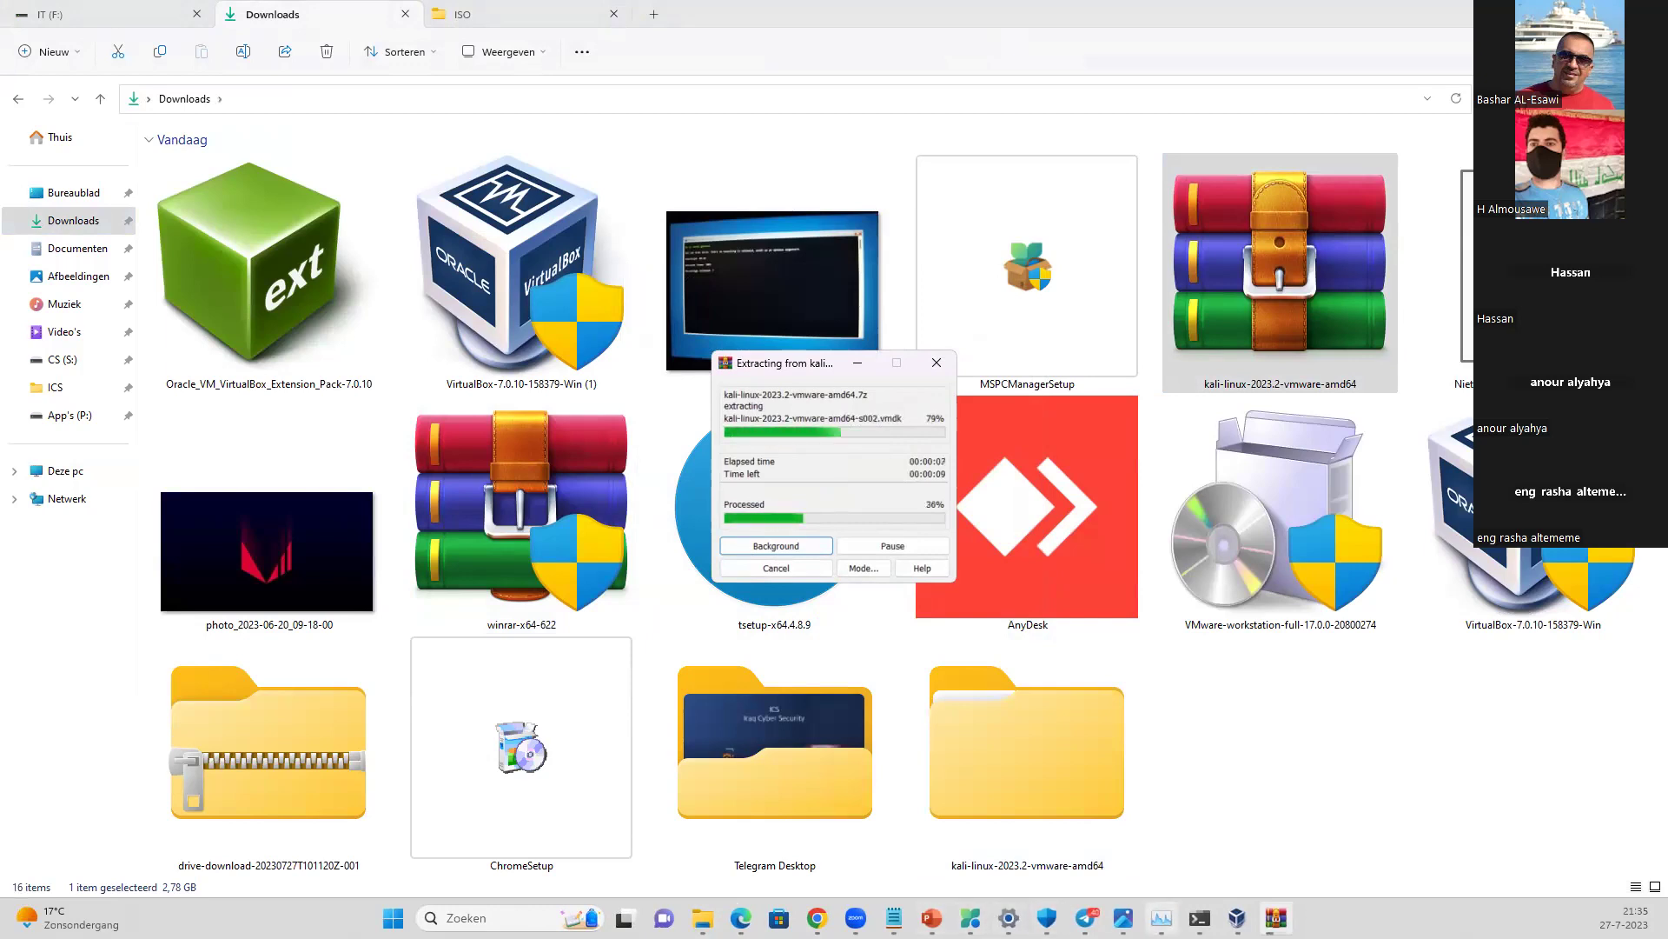
pyautogui.moveTo(1161, 918)
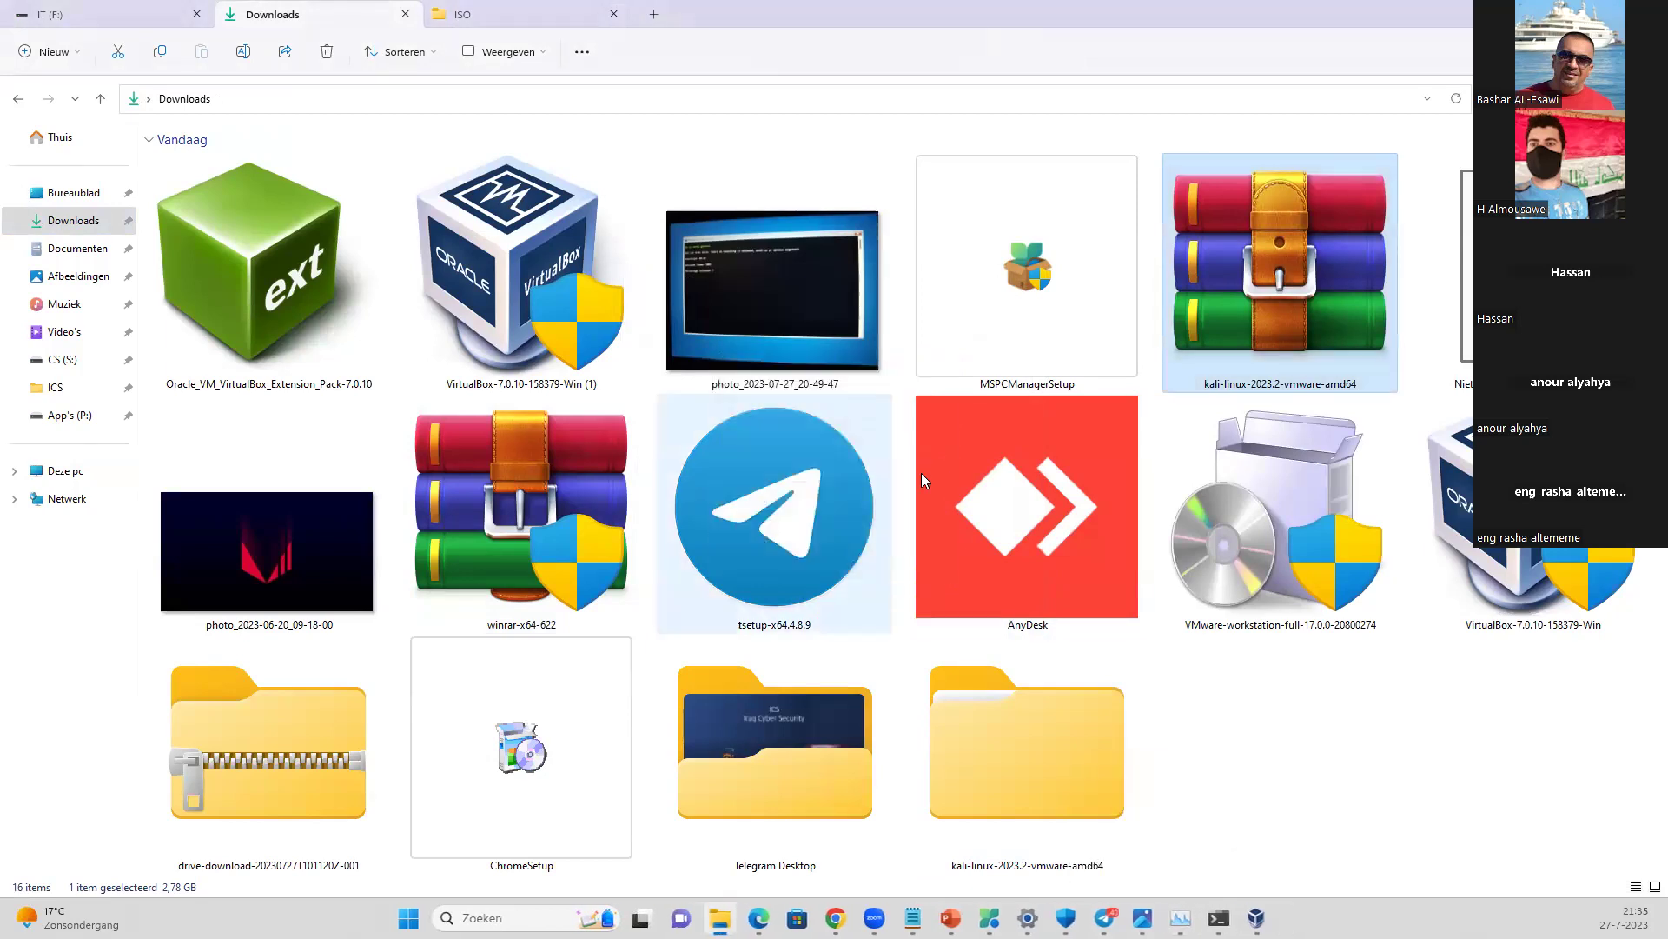
# - Open the extracted kali-linux-2023.2-vmware-amd64.vmwarevm folder, look through its virtual machine files and put File Explorer away
pyautogui.doubleClick(1046, 790)
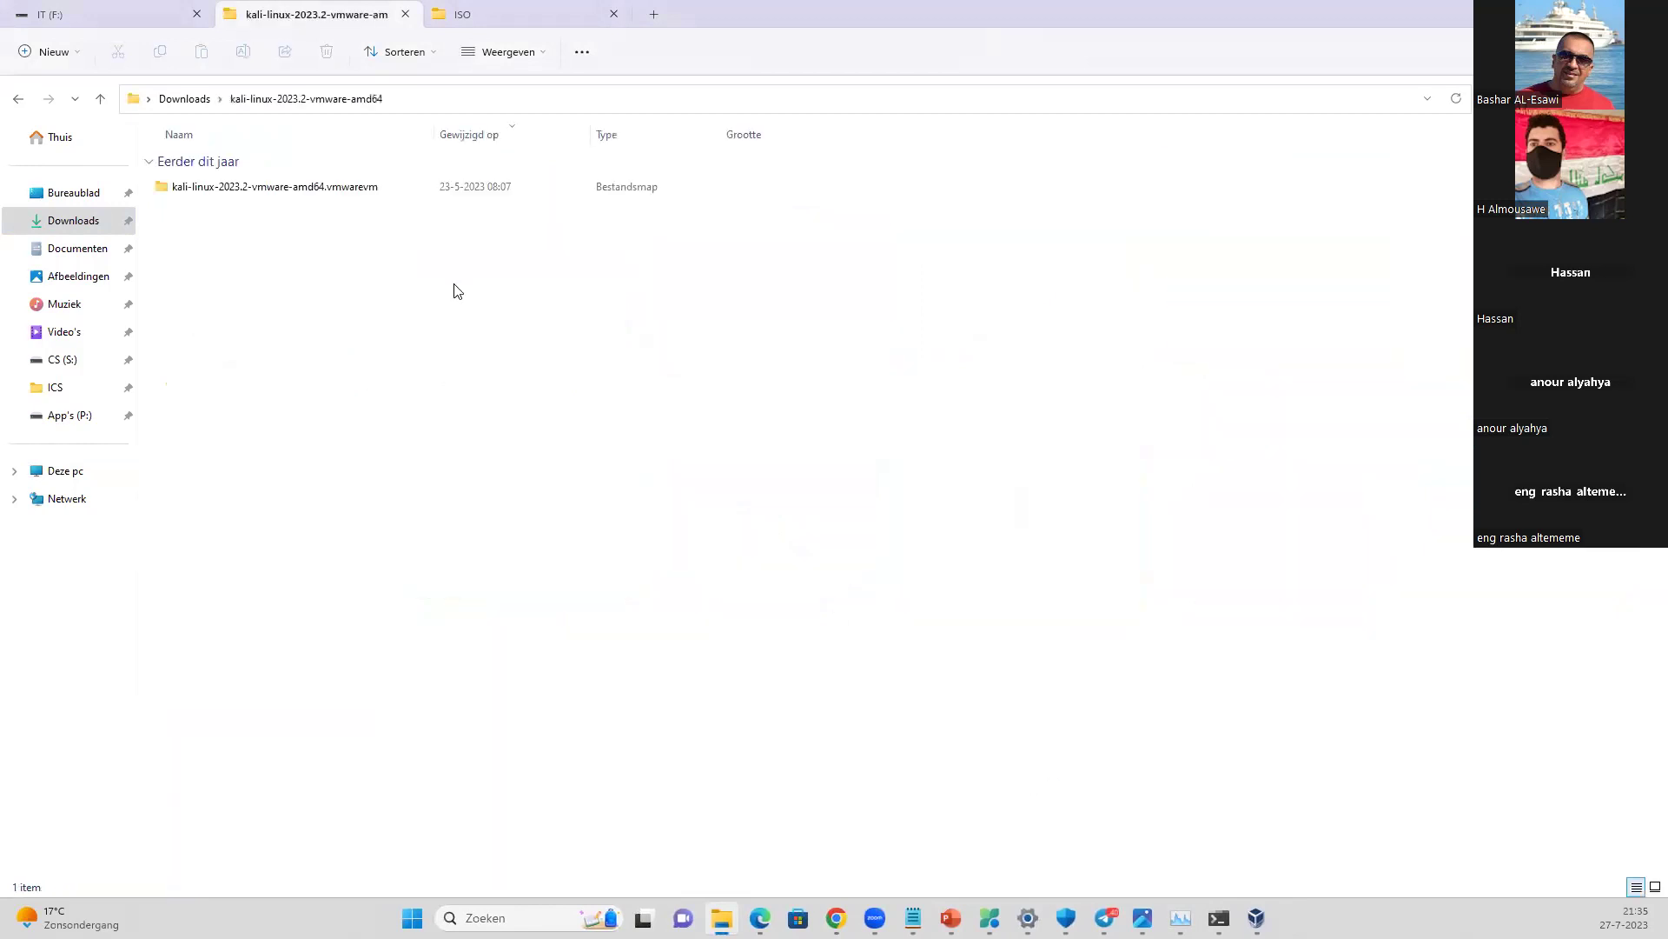
pyautogui.doubleClick(246, 186)
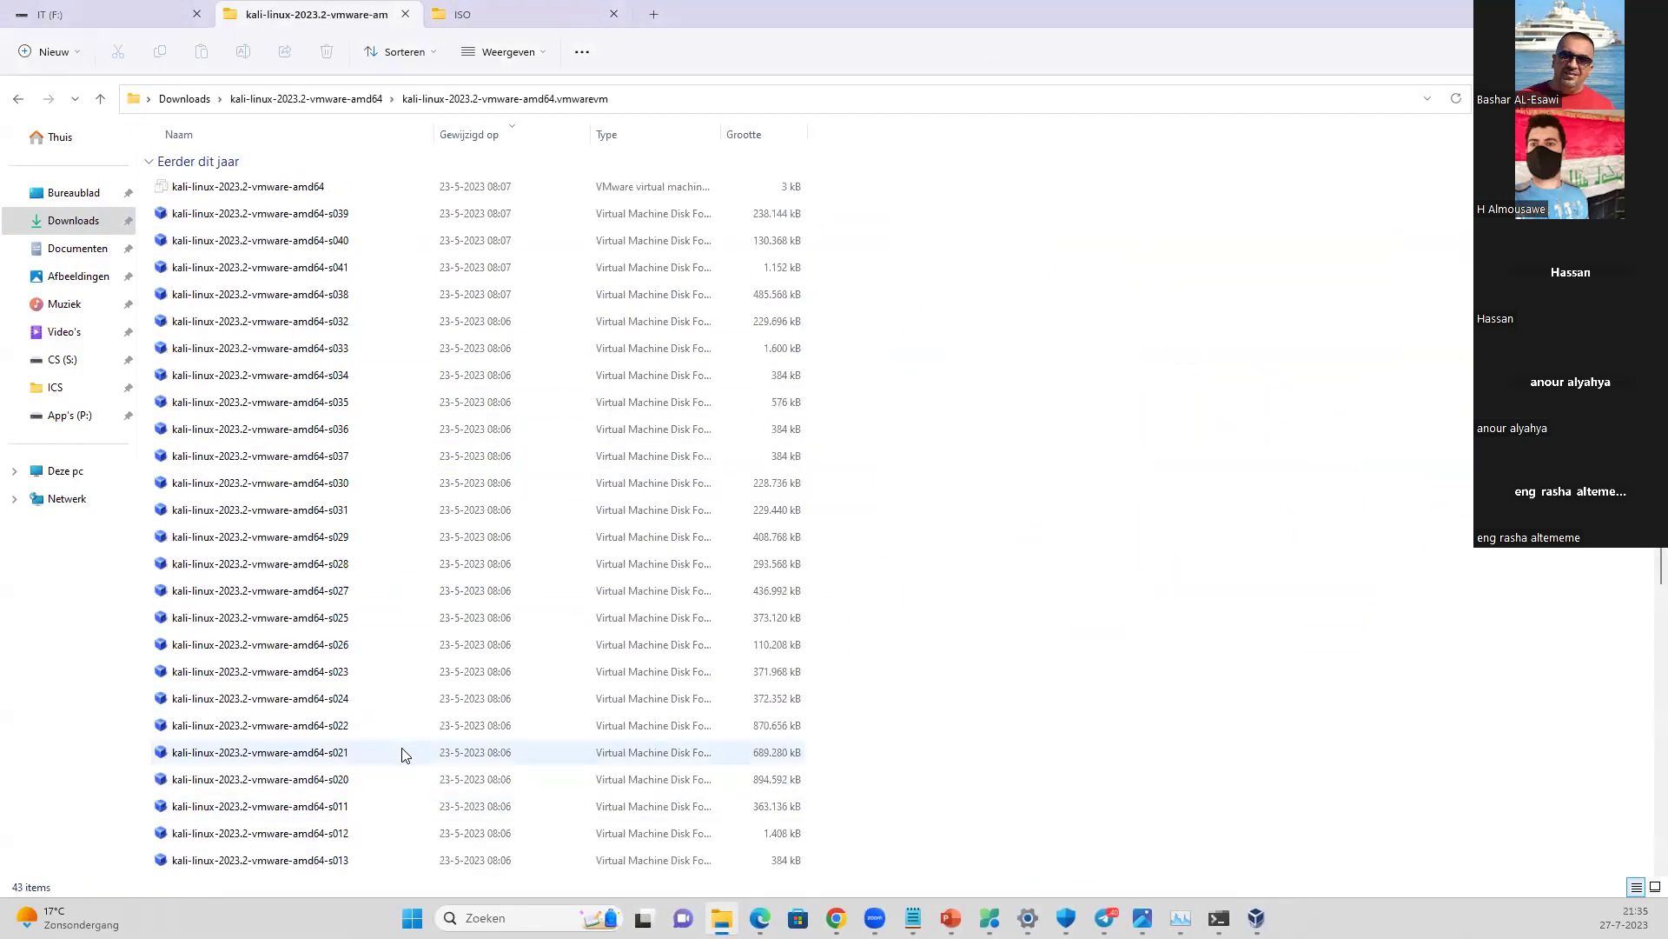
pyautogui.scroll(-6, 374, 417)
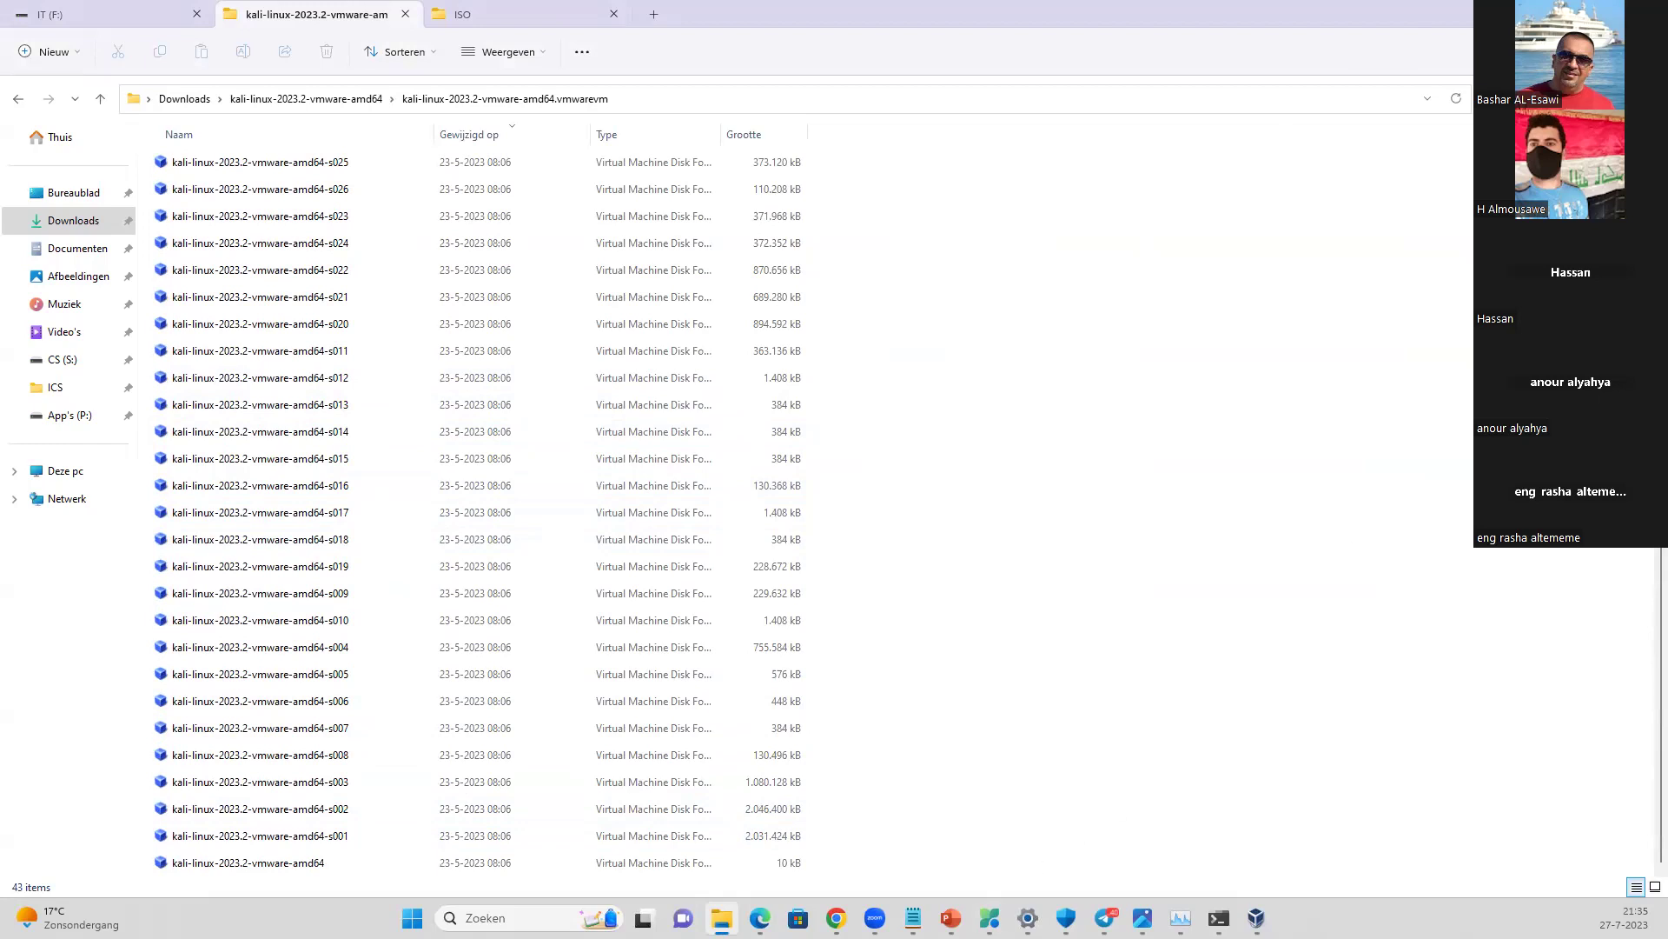
pyautogui.moveTo(836, 918)
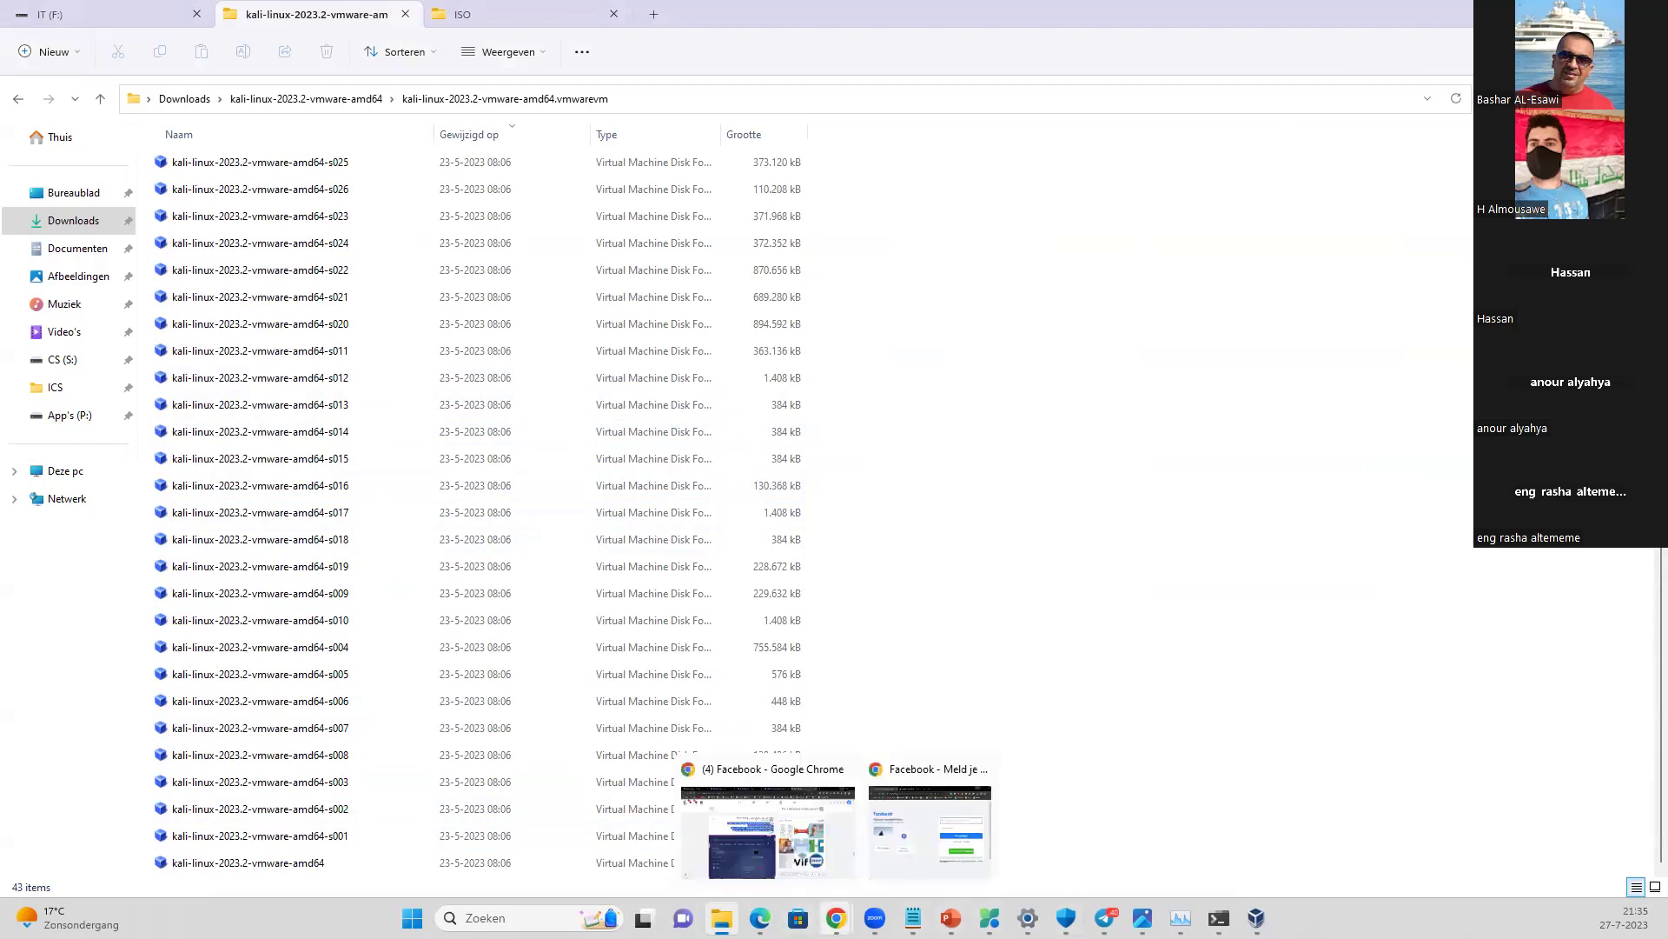
pyautogui.scroll(5, 364, 359)
pyautogui.scroll(1, 363, 359)
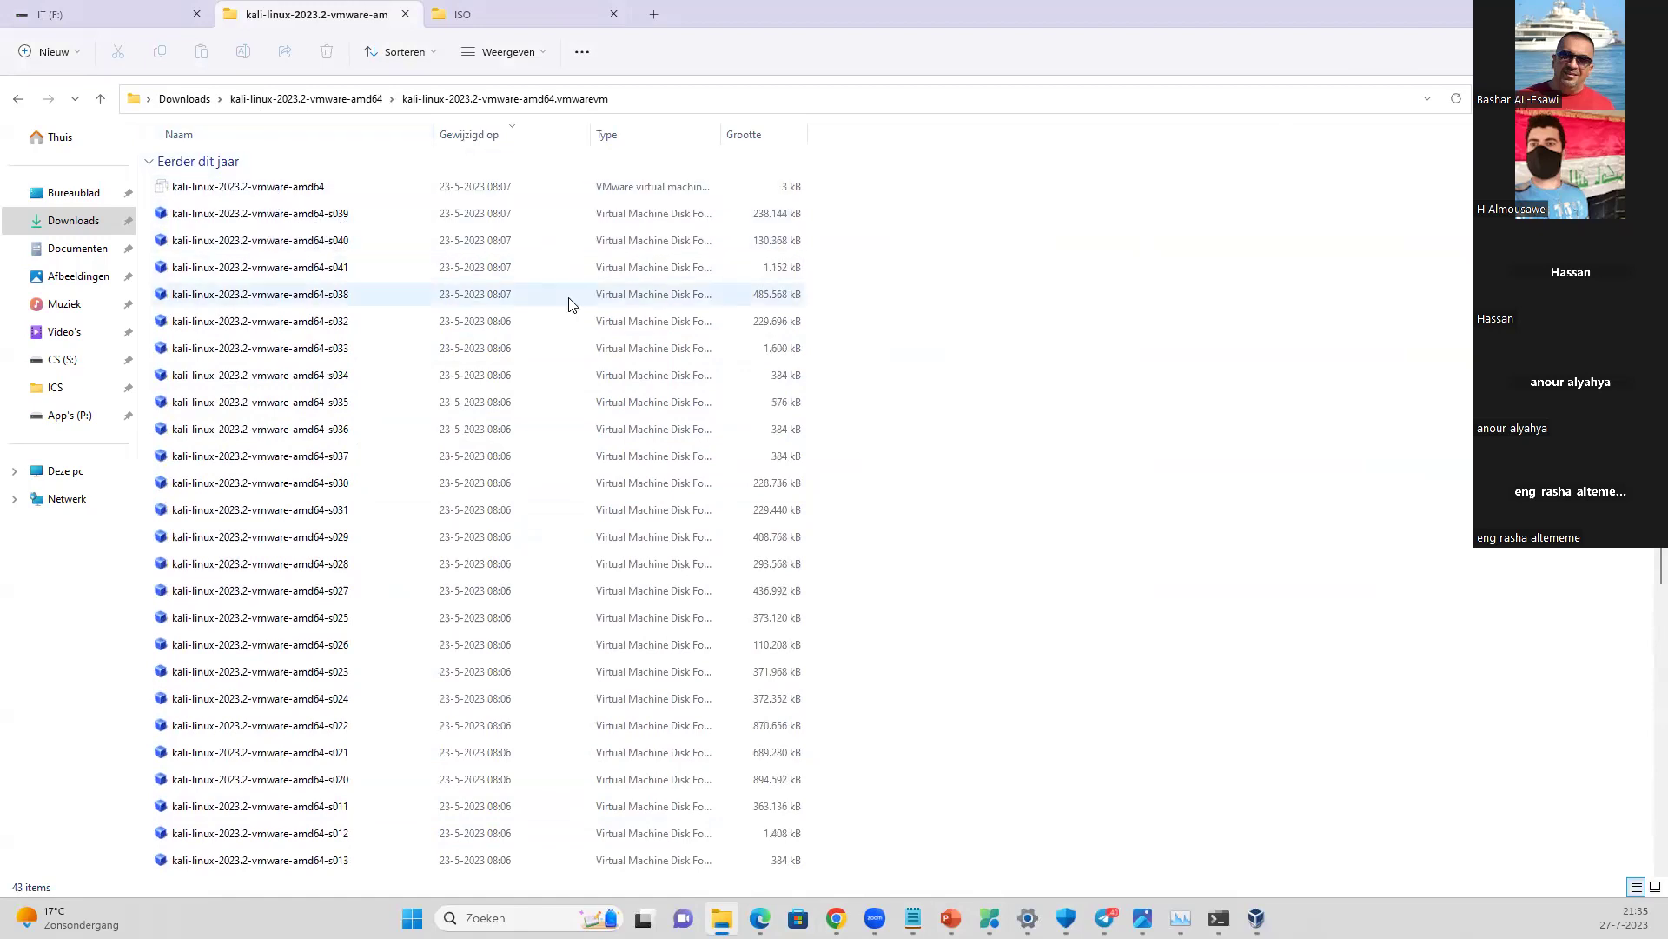
pyautogui.hotkey('alt', 'F4')
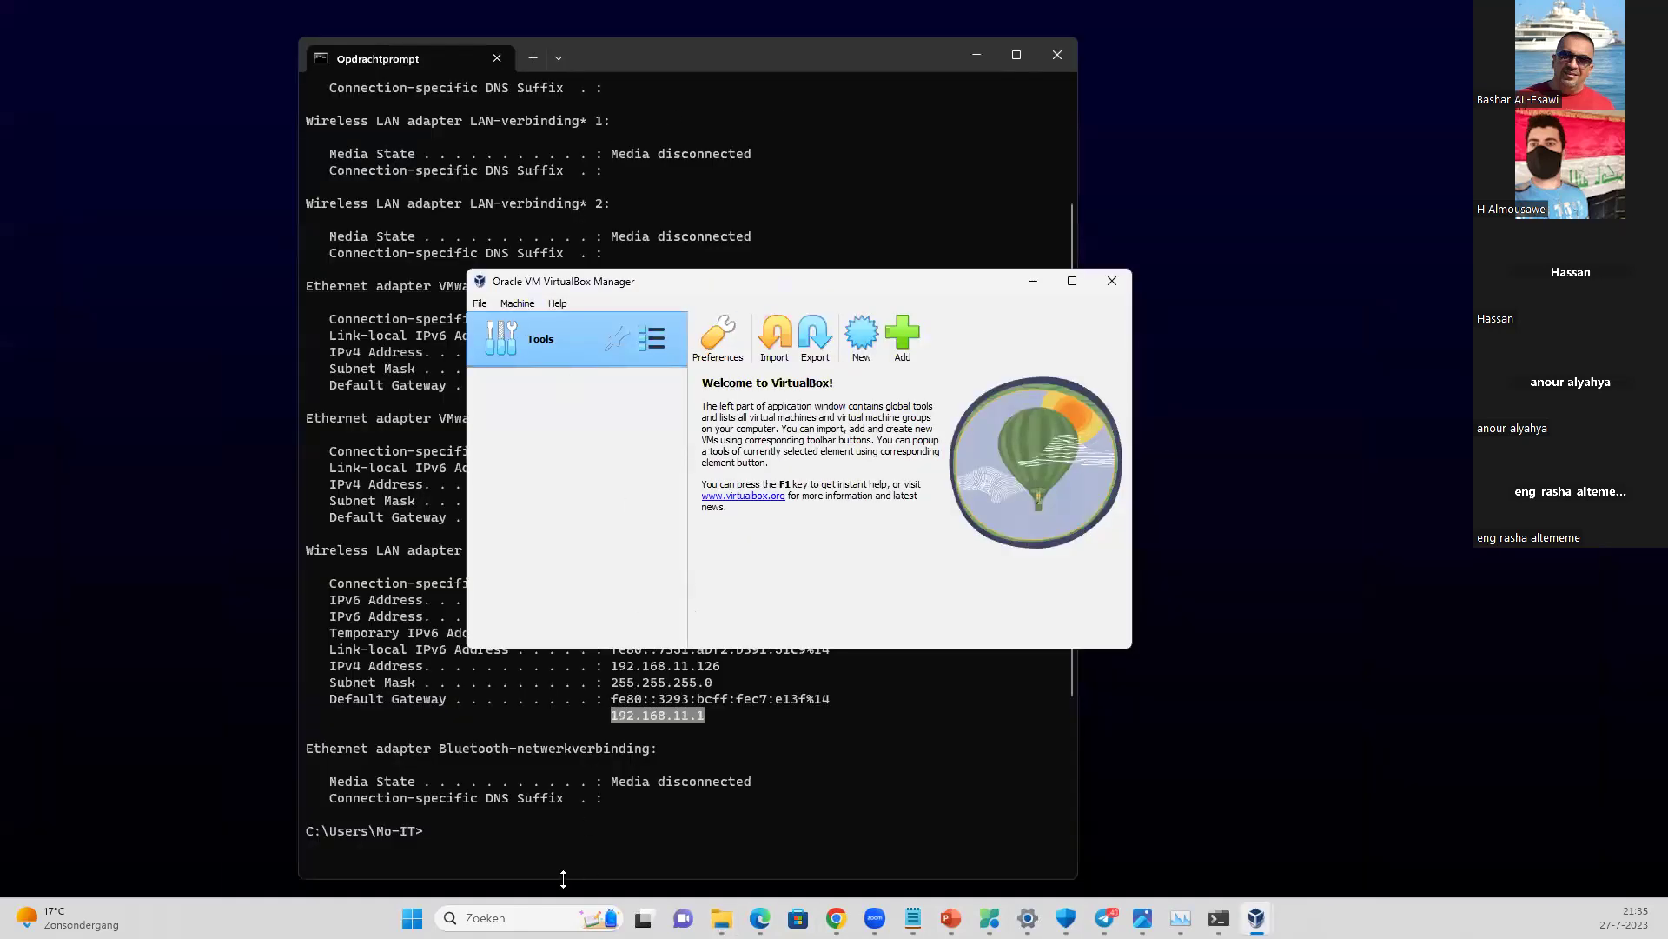
# - Launch VMware Workstation Pro and arrange its window side by side with the Oracle VM VirtualBox Manager
pyautogui.click(547, 918)
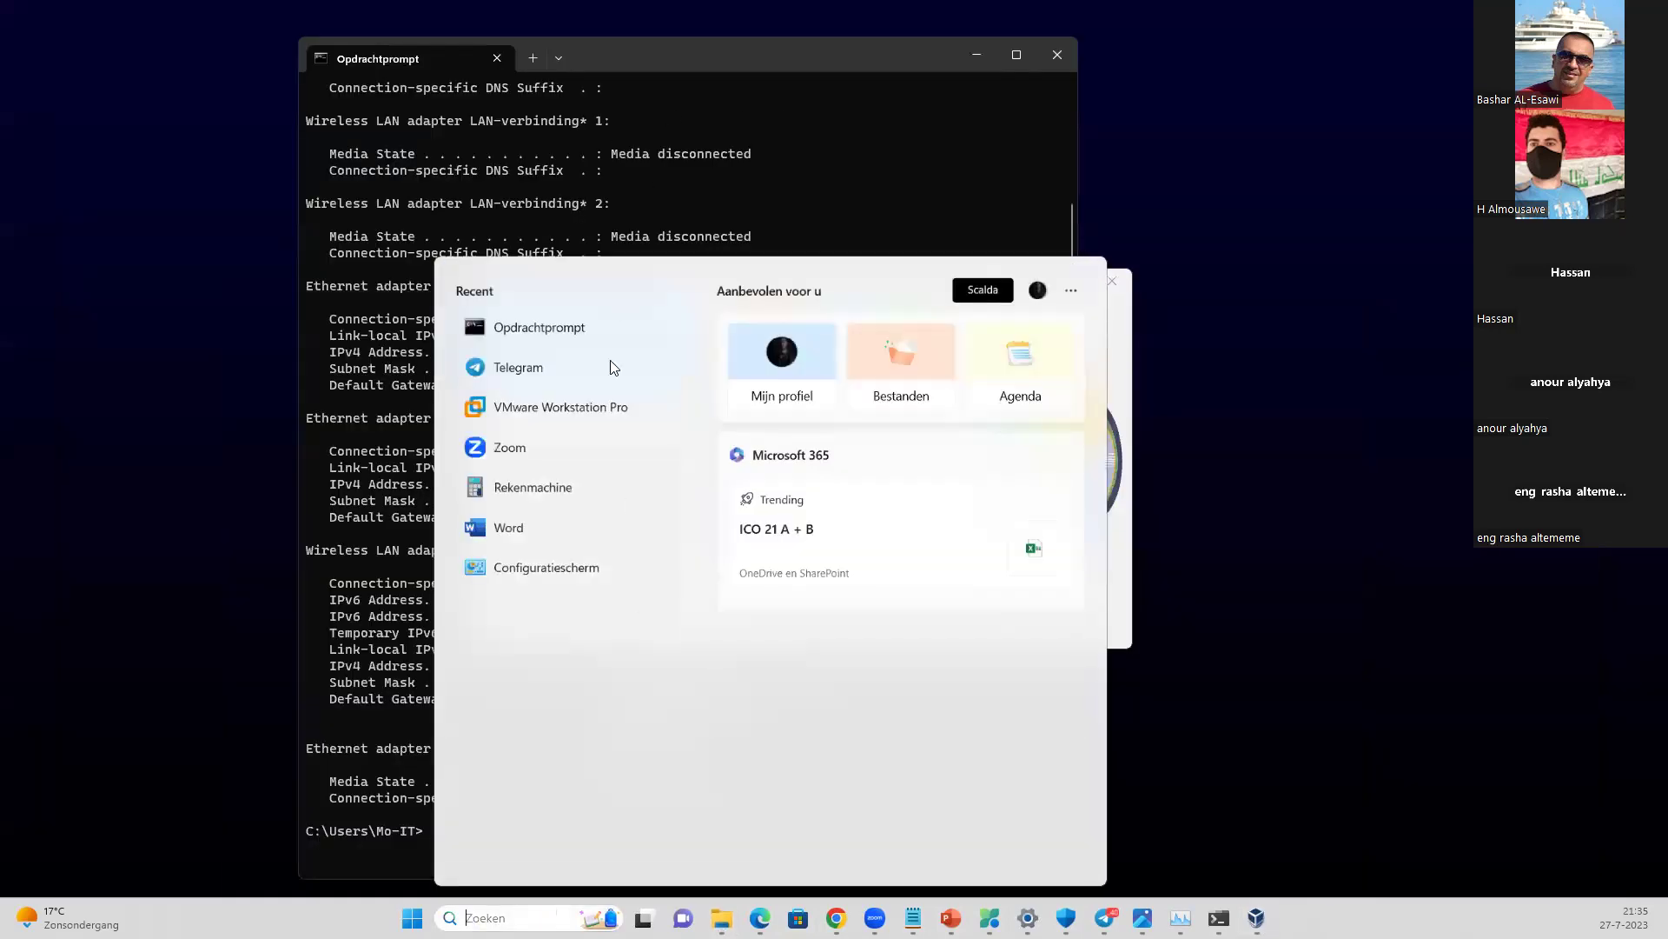
pyautogui.click(569, 413)
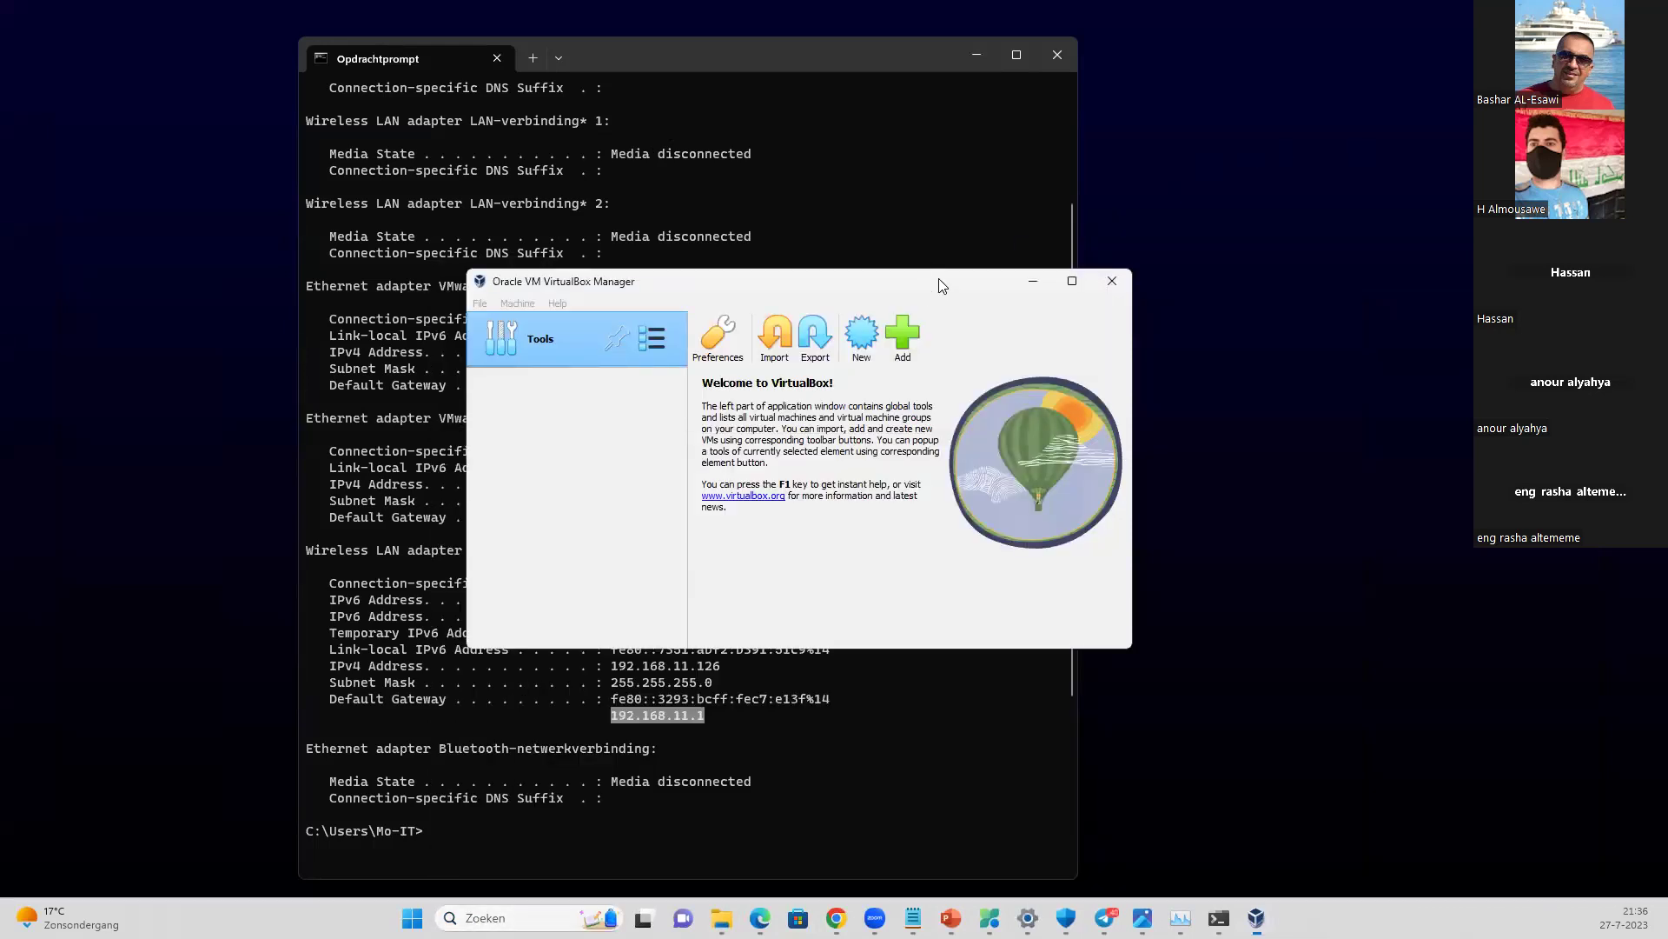
pyautogui.moveTo(938, 278); pyautogui.dragTo(1397, 101)
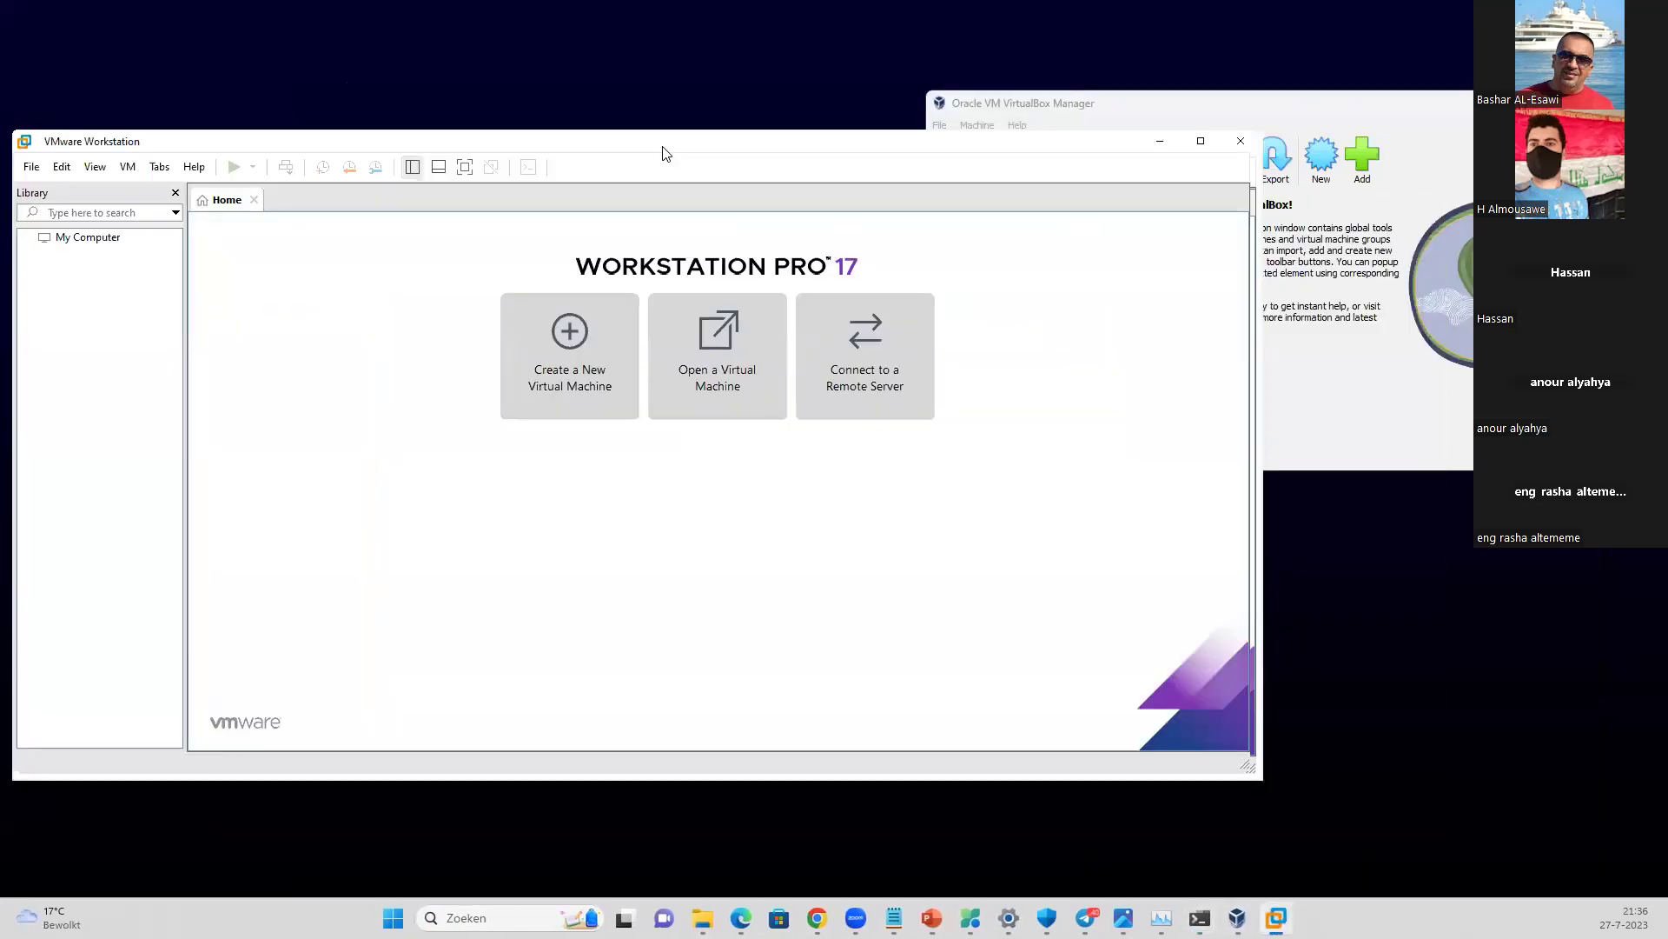
pyautogui.press('super+Left')
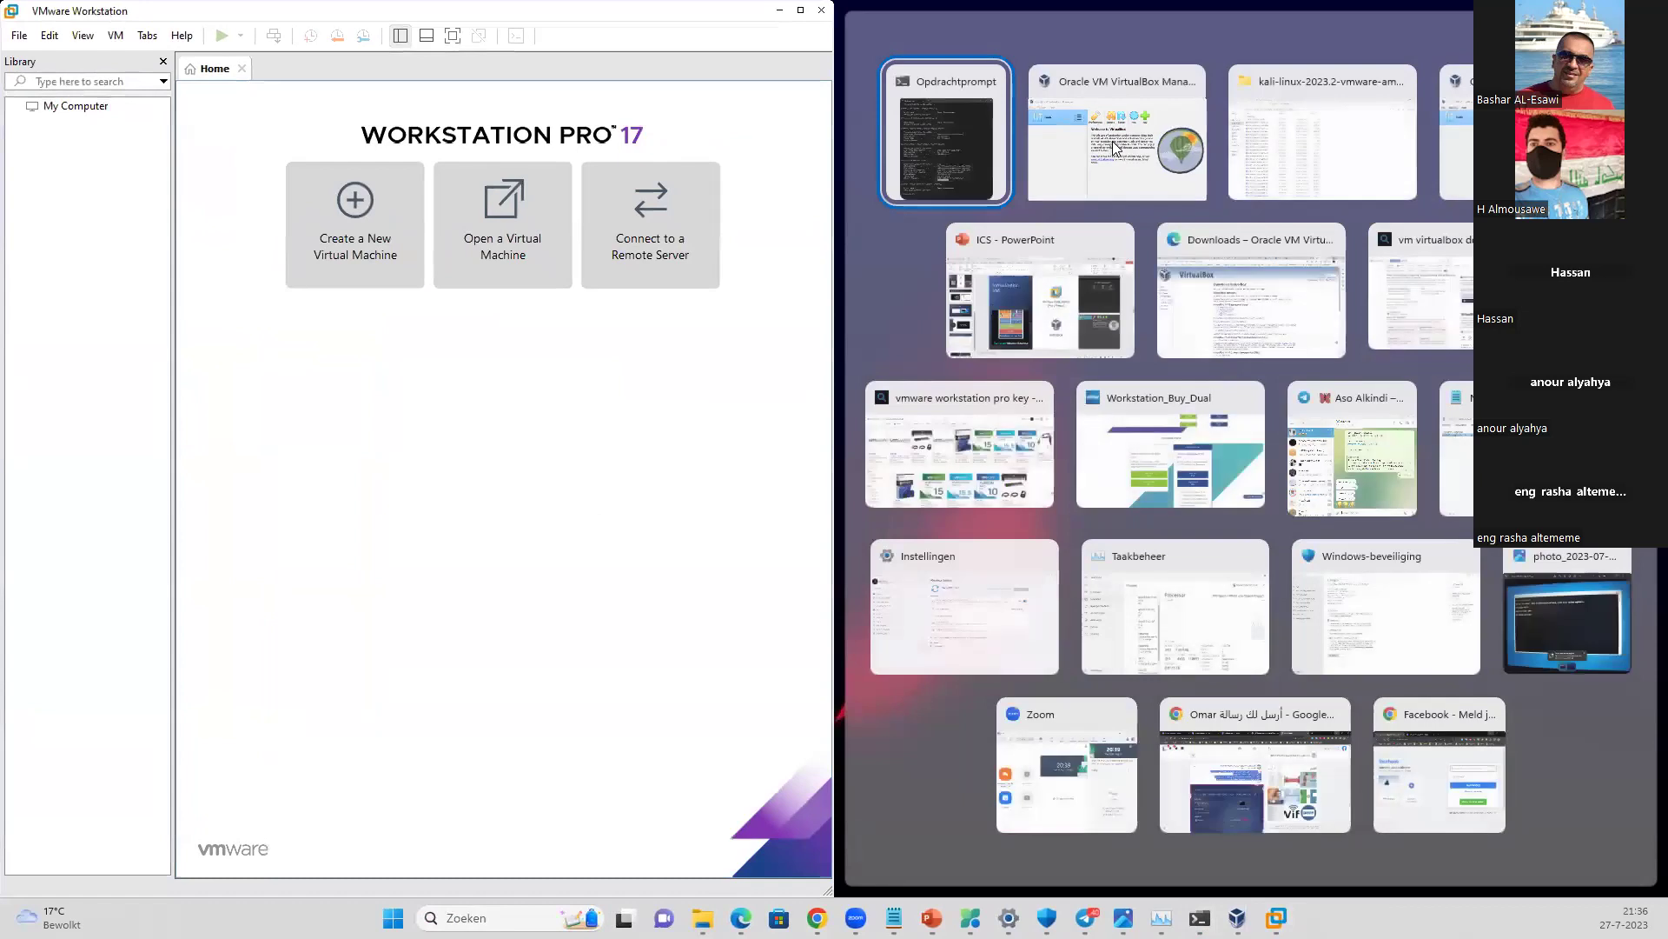
pyautogui.click(1116, 148)
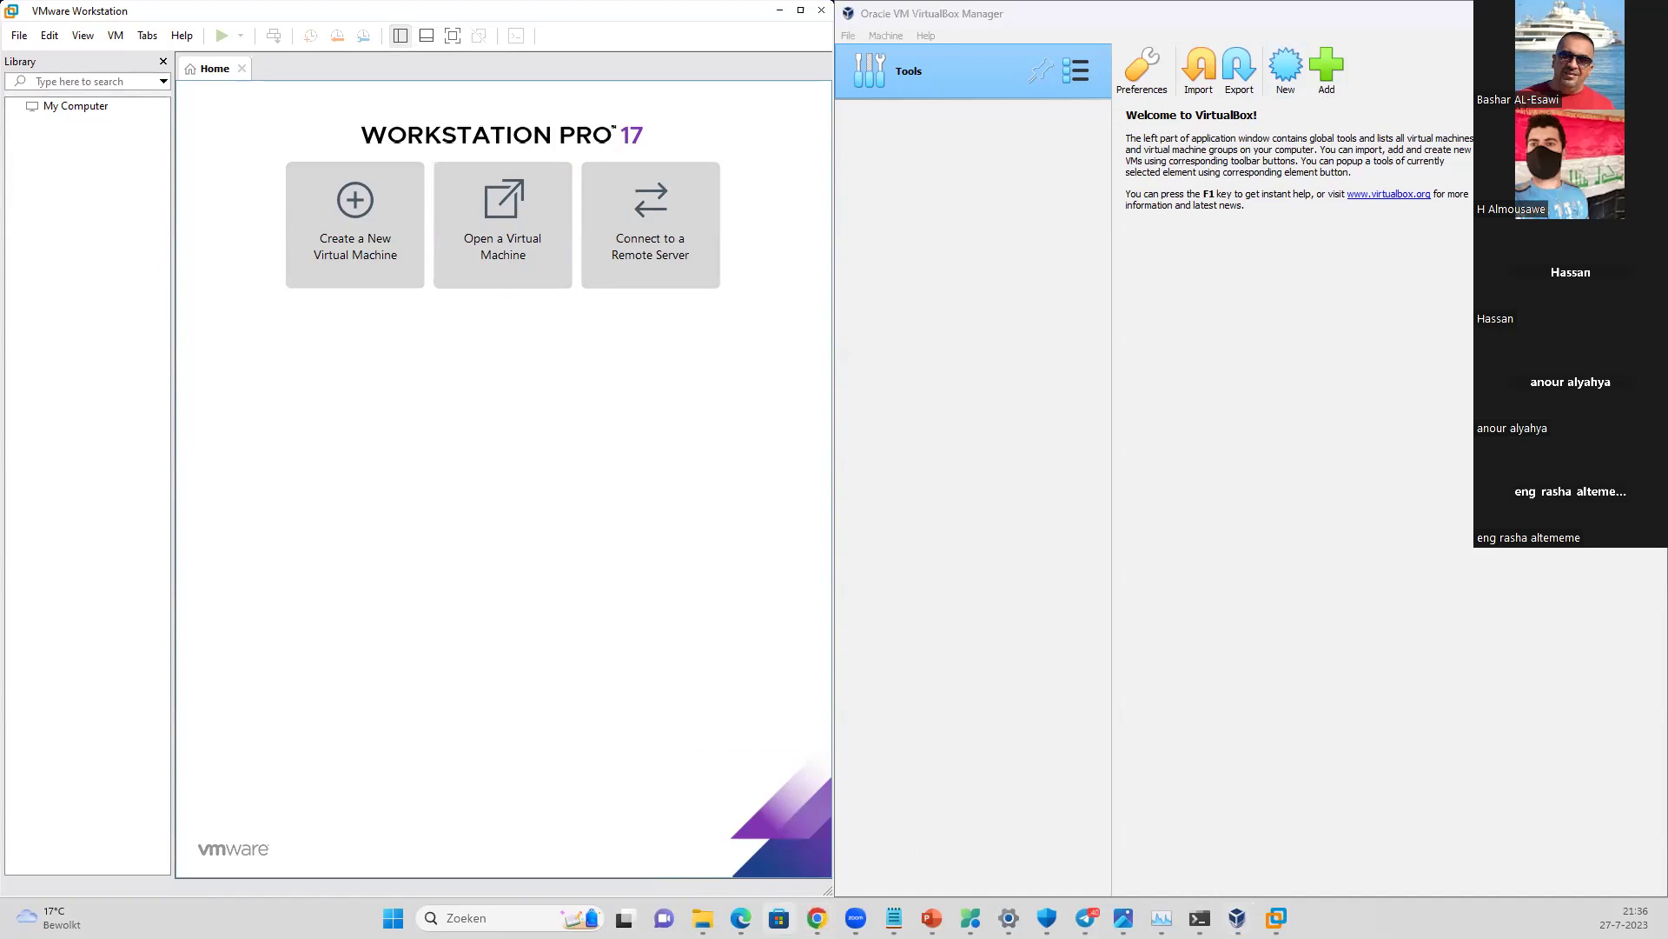
# - Switch to Microsoft Edge, search for "kali" in a new tab and open the download page of the Kali Linux website
pyautogui.click(741, 918)
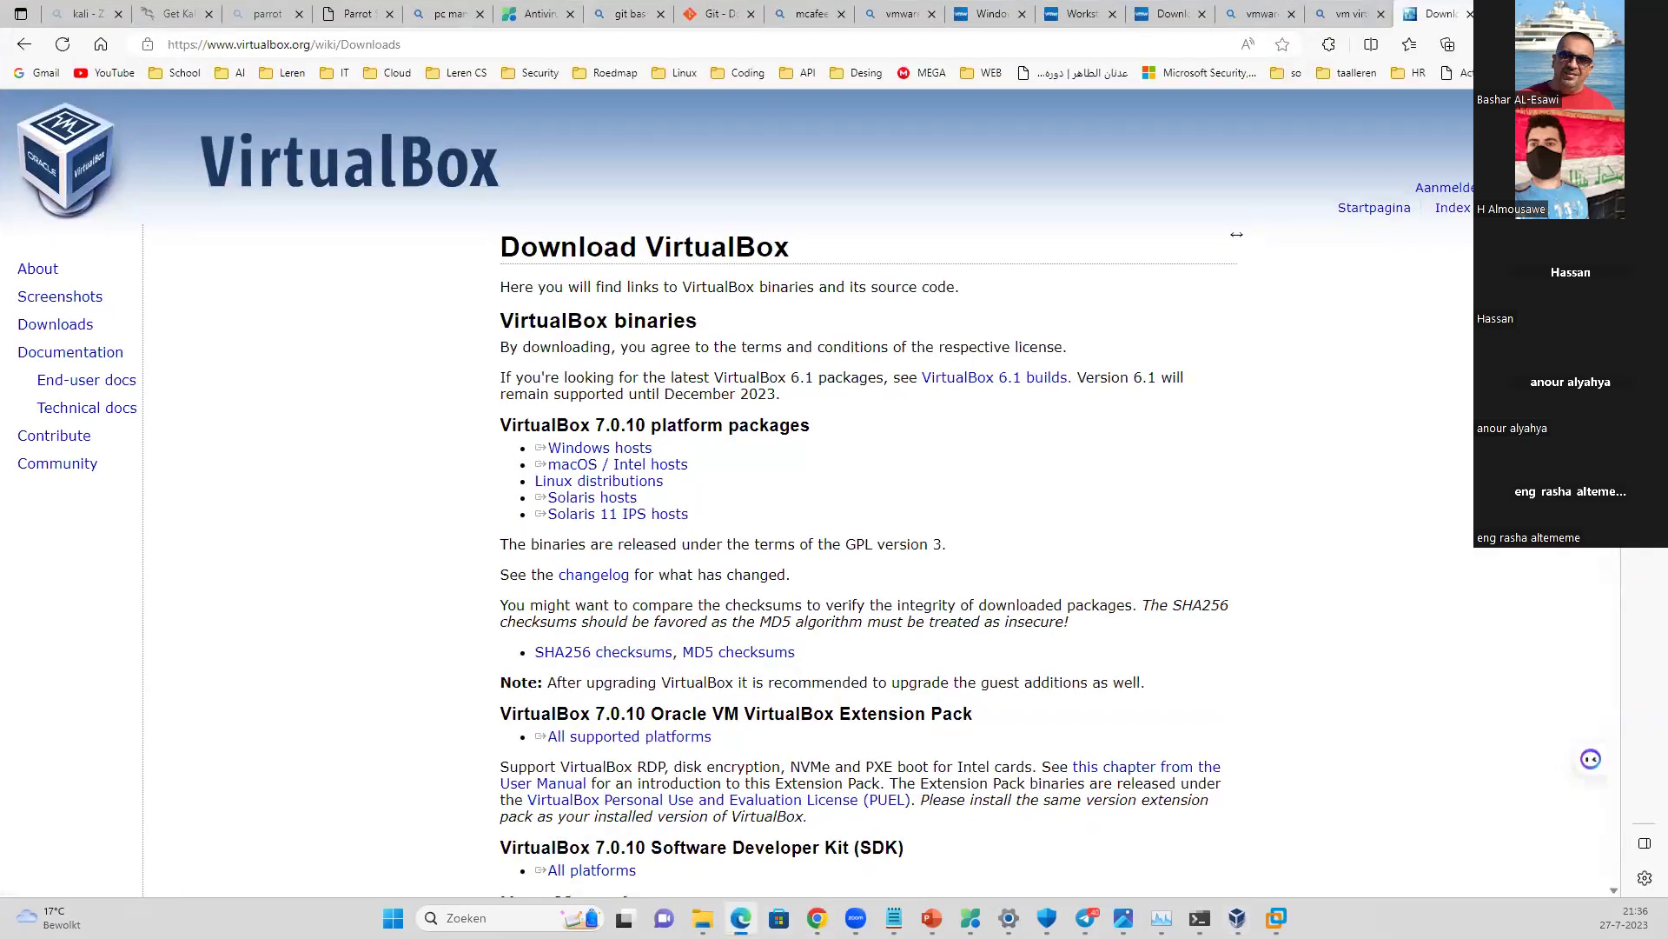
pyautogui.hotkey('ctrl', 't')
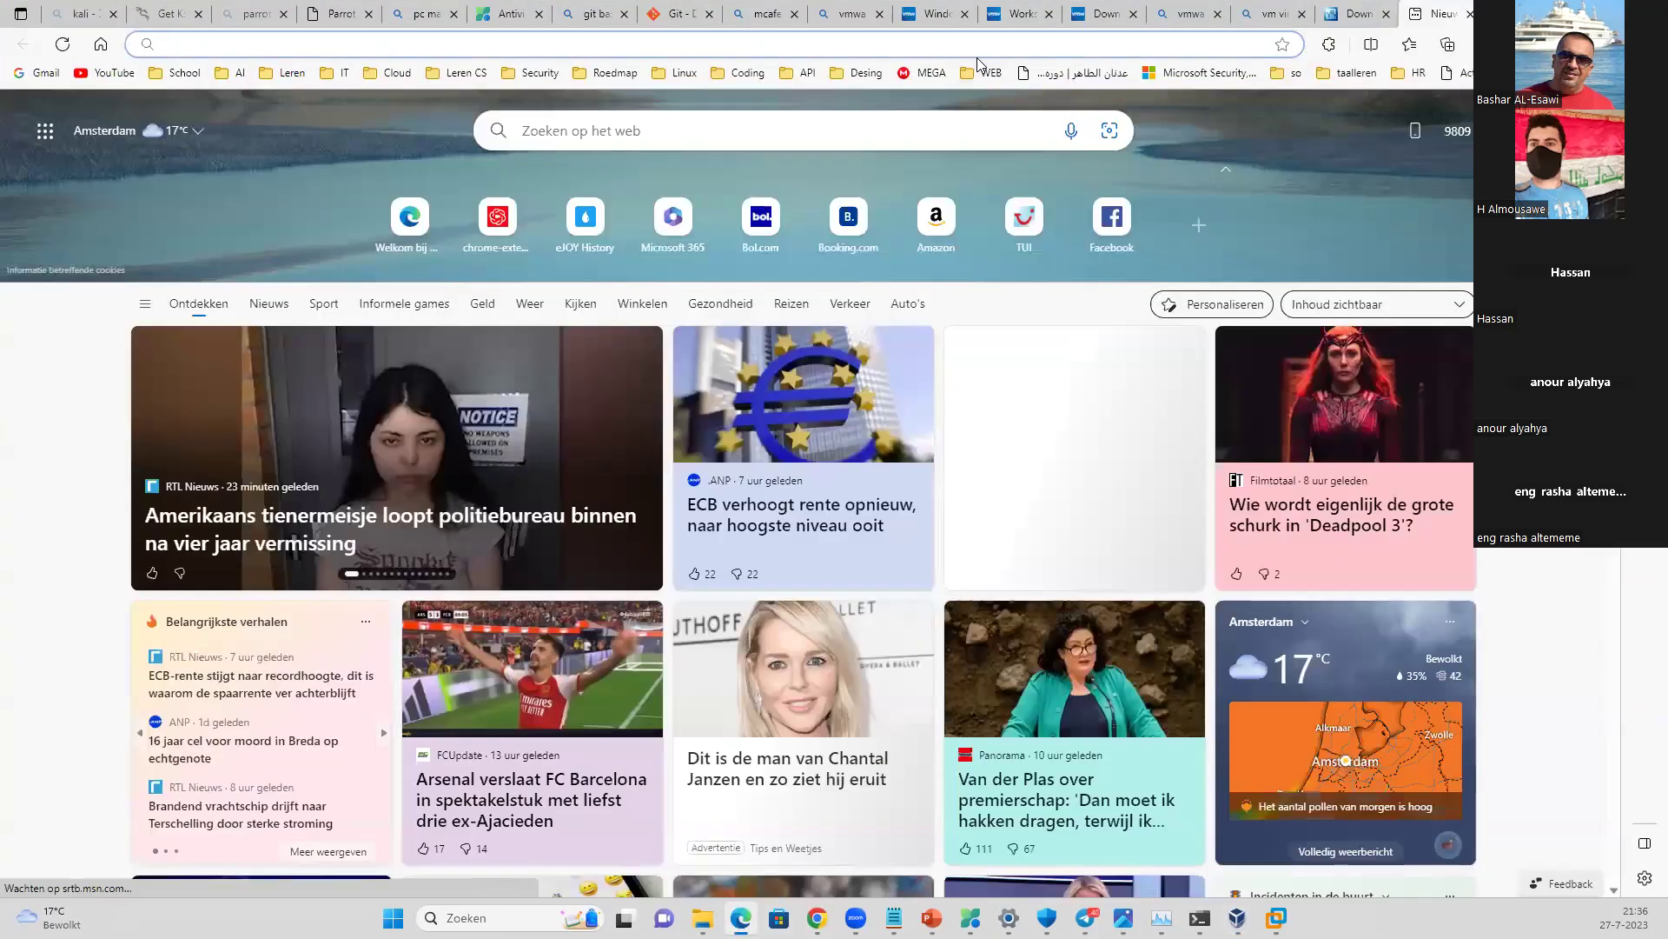
pyautogui.write('kali')
pyautogui.press('Return')
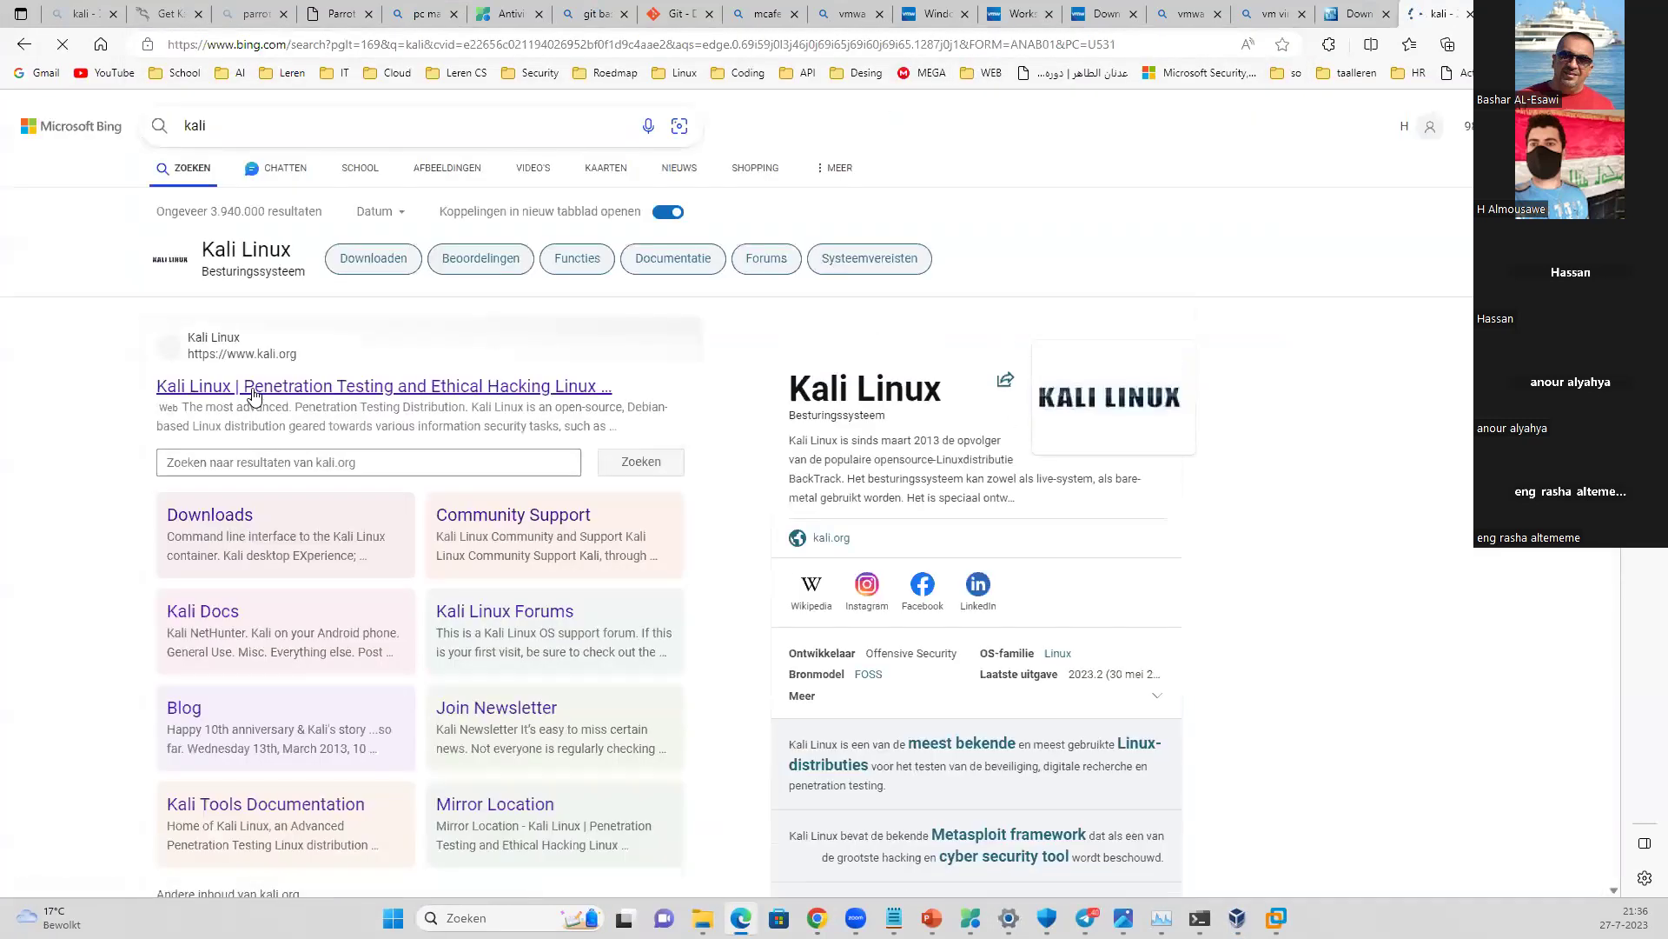
pyautogui.click(206, 387)
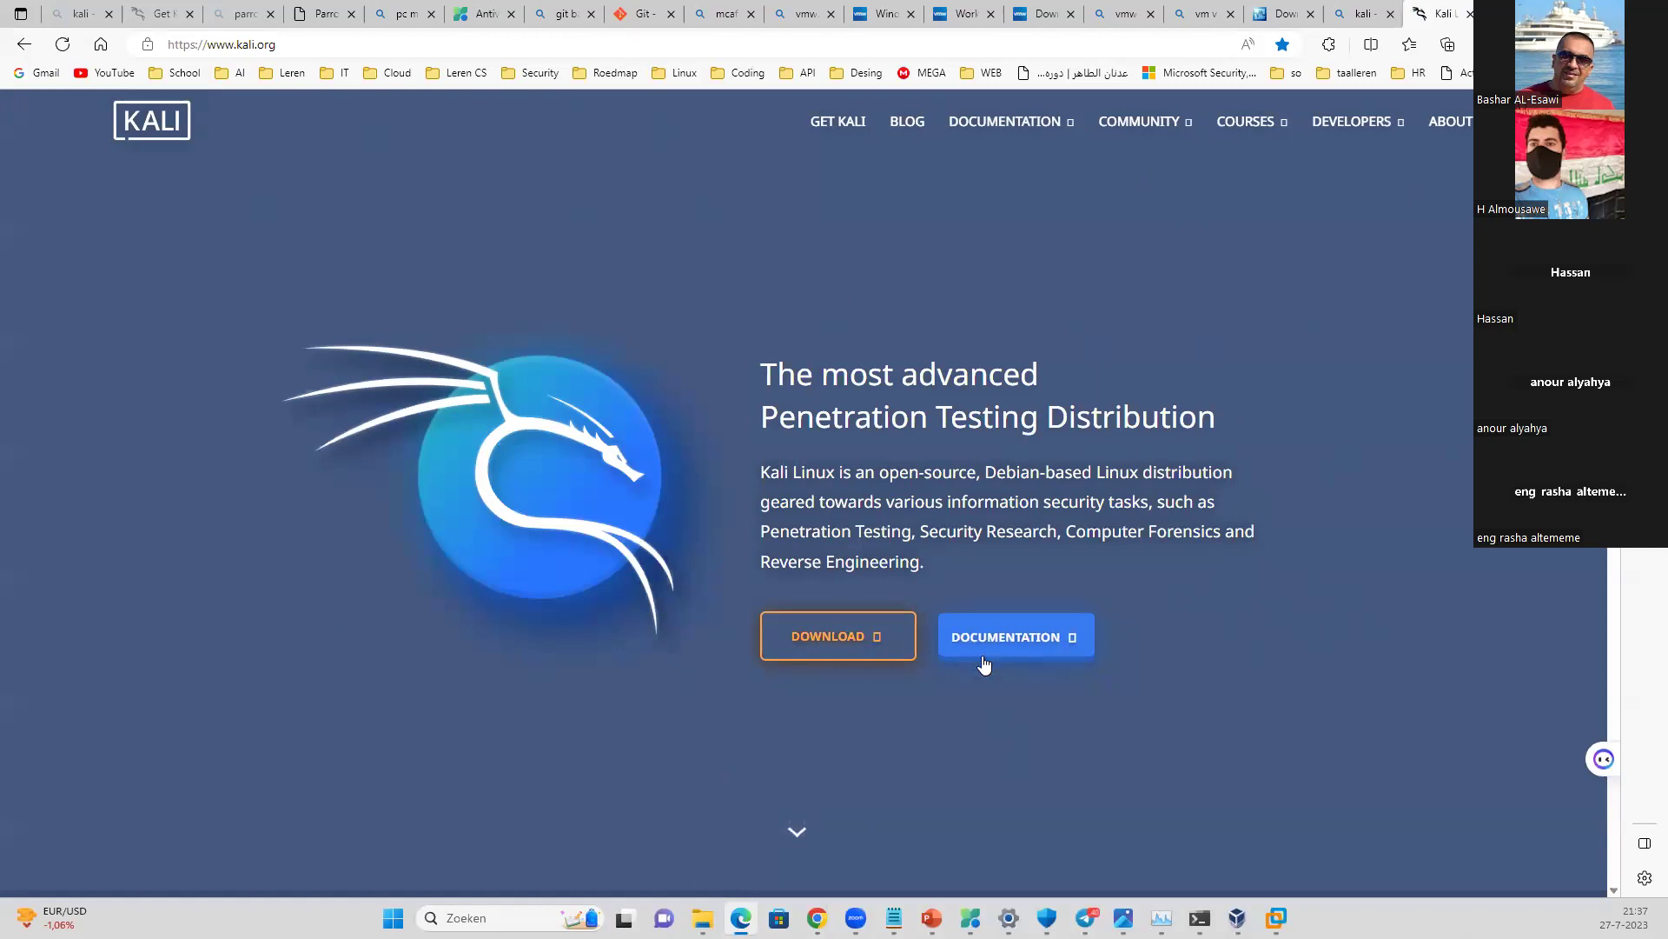
pyautogui.click(795, 645)
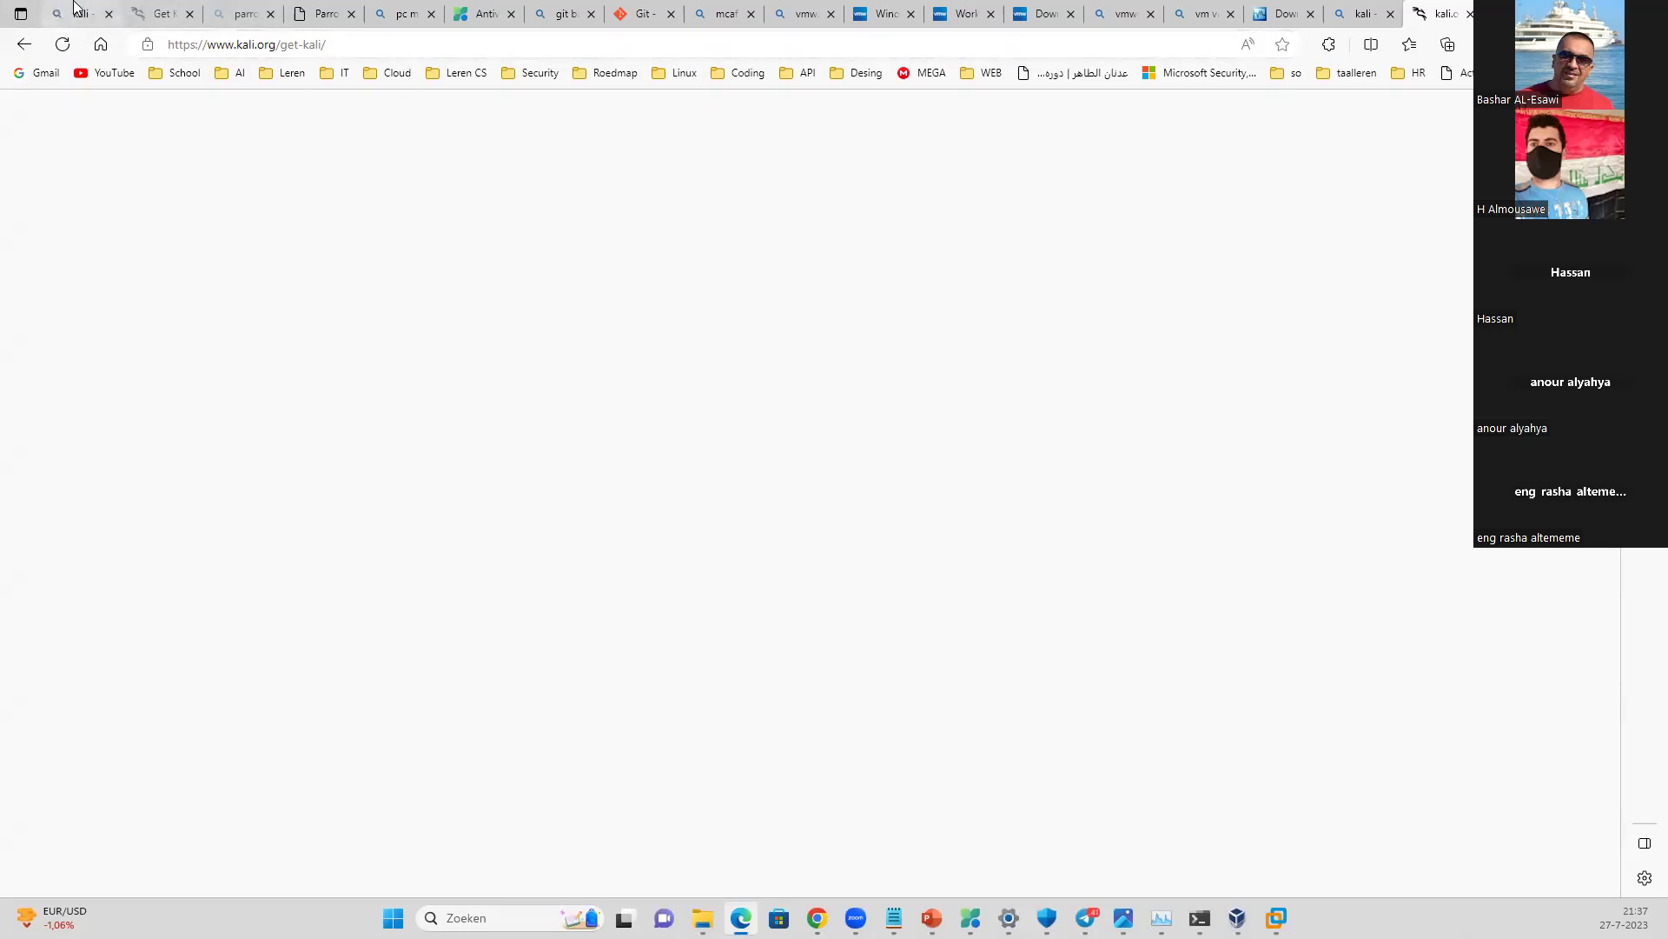
# - Close the surplus browser tabs, including the older Get Kali tab, and return to the newly opened Get Kali page
pyautogui.click(150, 12)
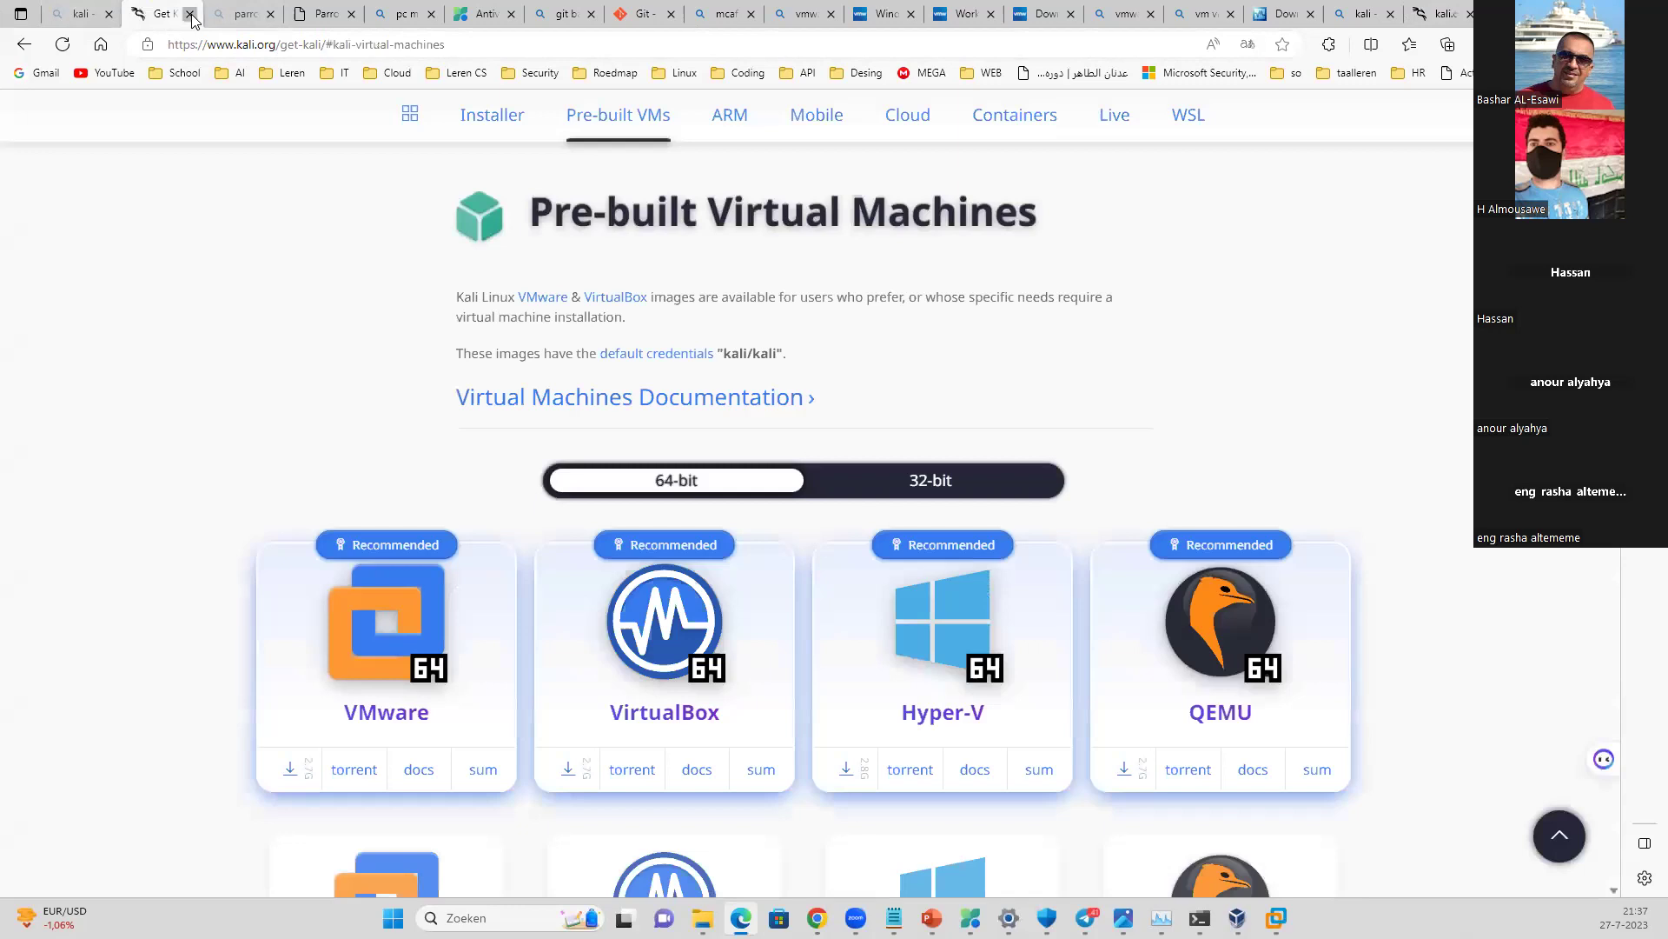
pyautogui.click(190, 14)
pyautogui.click(269, 14)
pyautogui.click(270, 14)
pyautogui.click(270, 14)
pyautogui.click(269, 14)
pyautogui.click(272, 15)
pyautogui.click(271, 14)
pyautogui.click(271, 15)
pyautogui.click(271, 15)
pyautogui.click(271, 14)
pyautogui.click(271, 15)
pyautogui.click(271, 15)
pyautogui.click(271, 15)
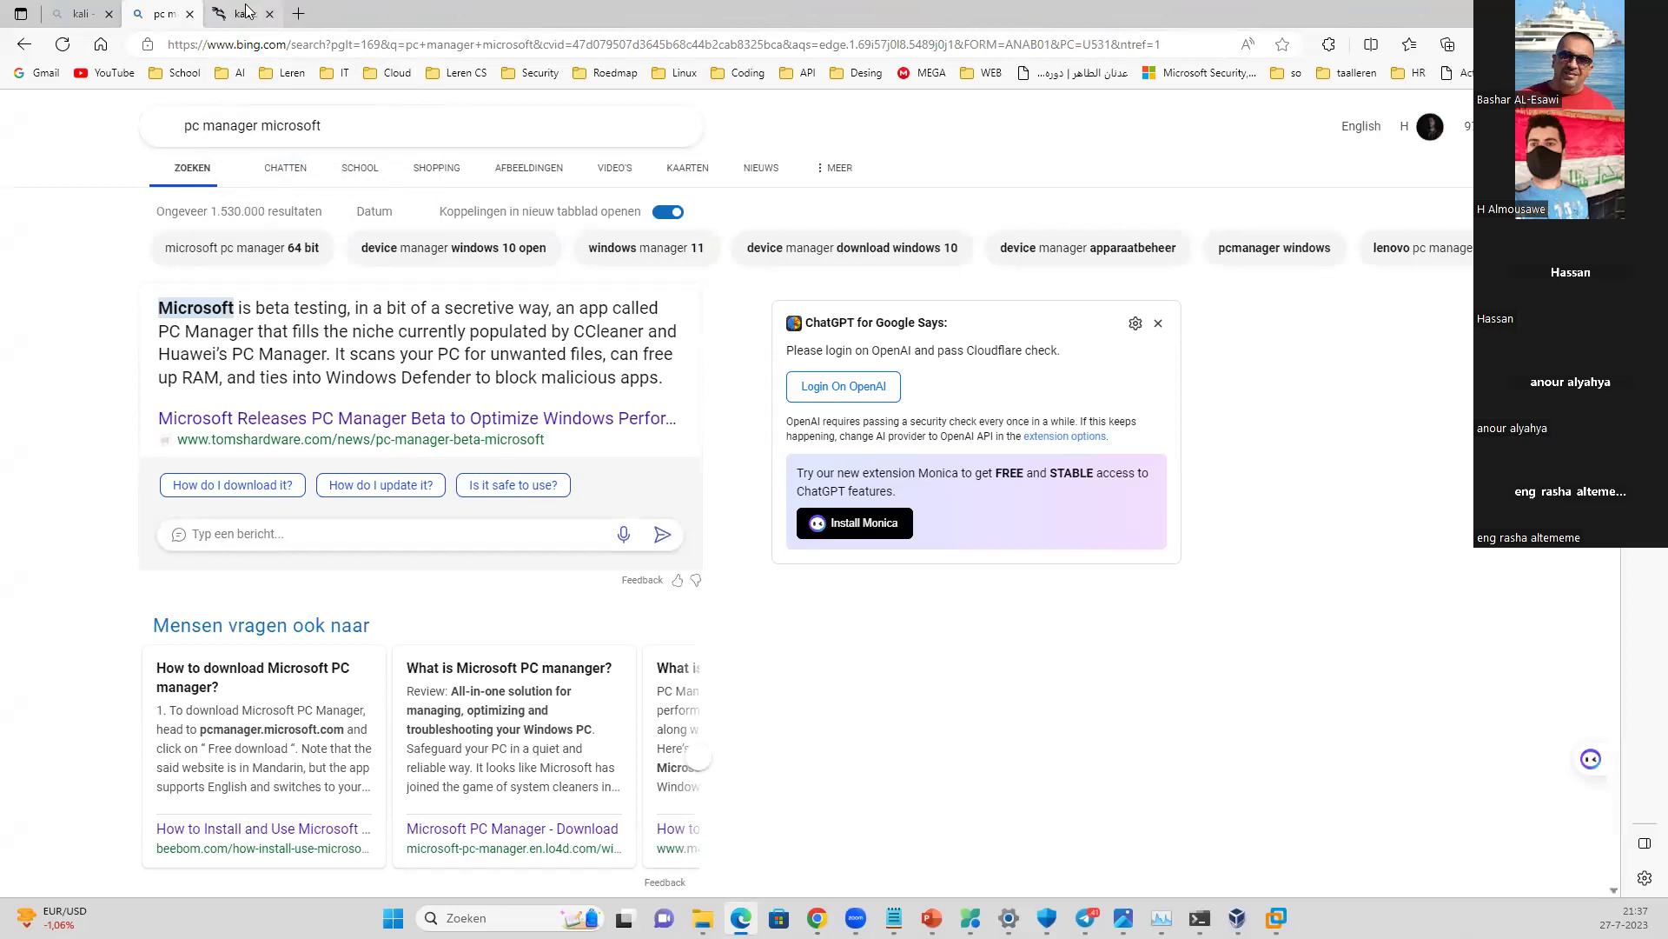
pyautogui.click(252, 14)
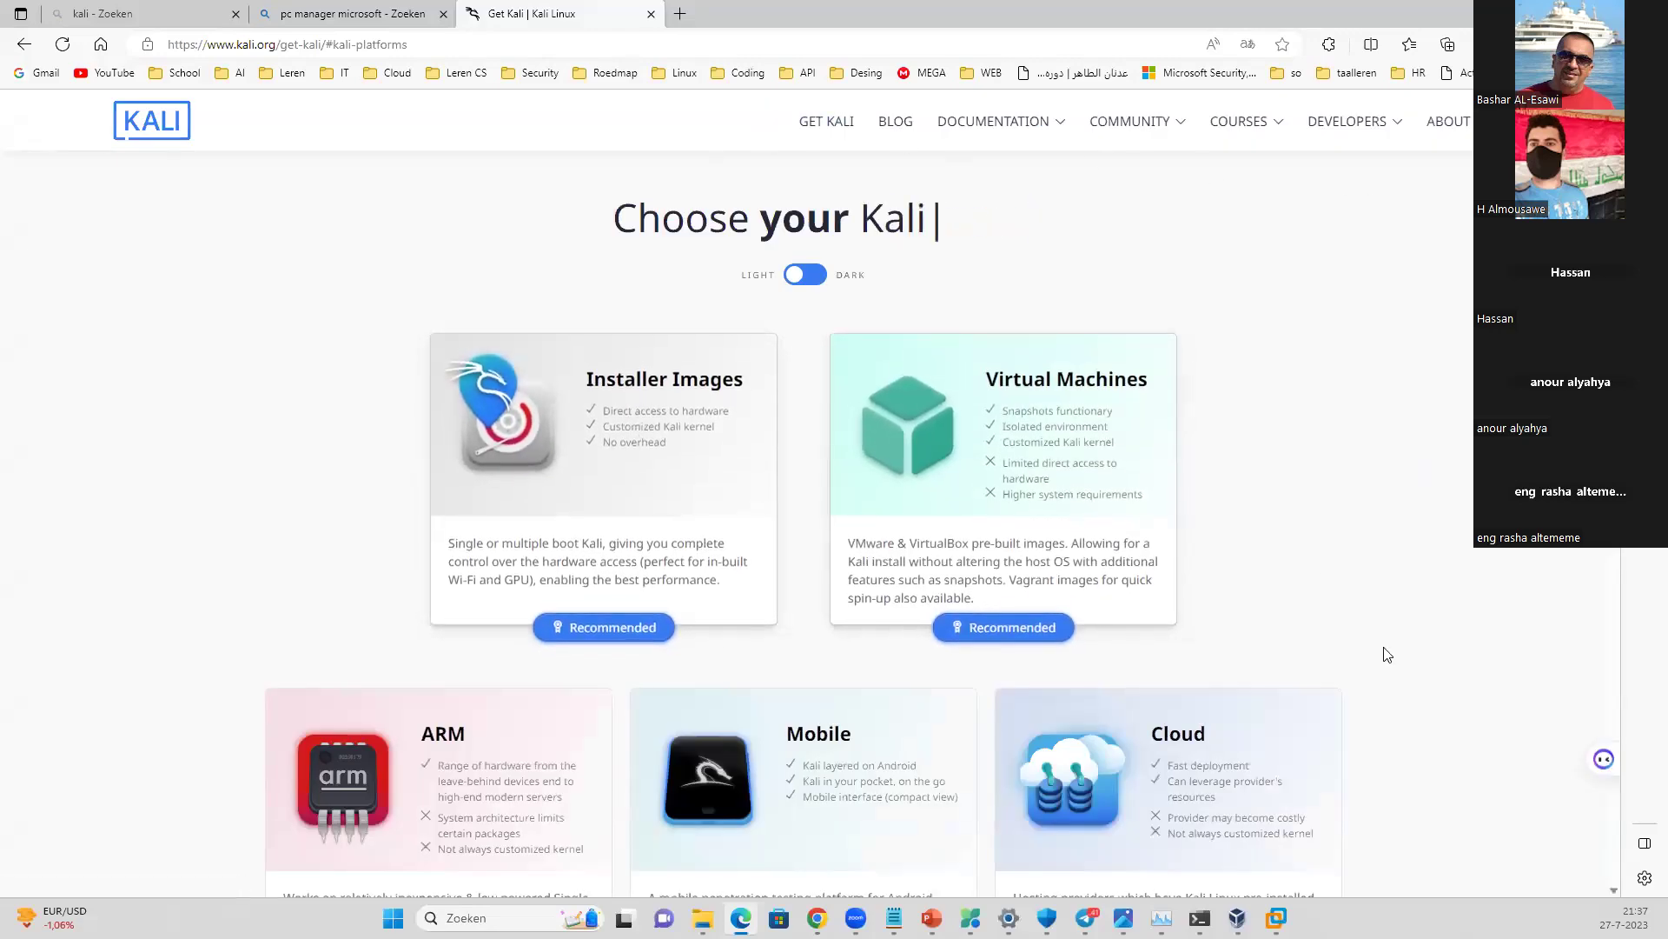
# - Look through the Kali platform options and open the pre-built Virtual Machines section
pyautogui.scroll(-8, 1382, 655)
pyautogui.scroll(1, 1183, 700)
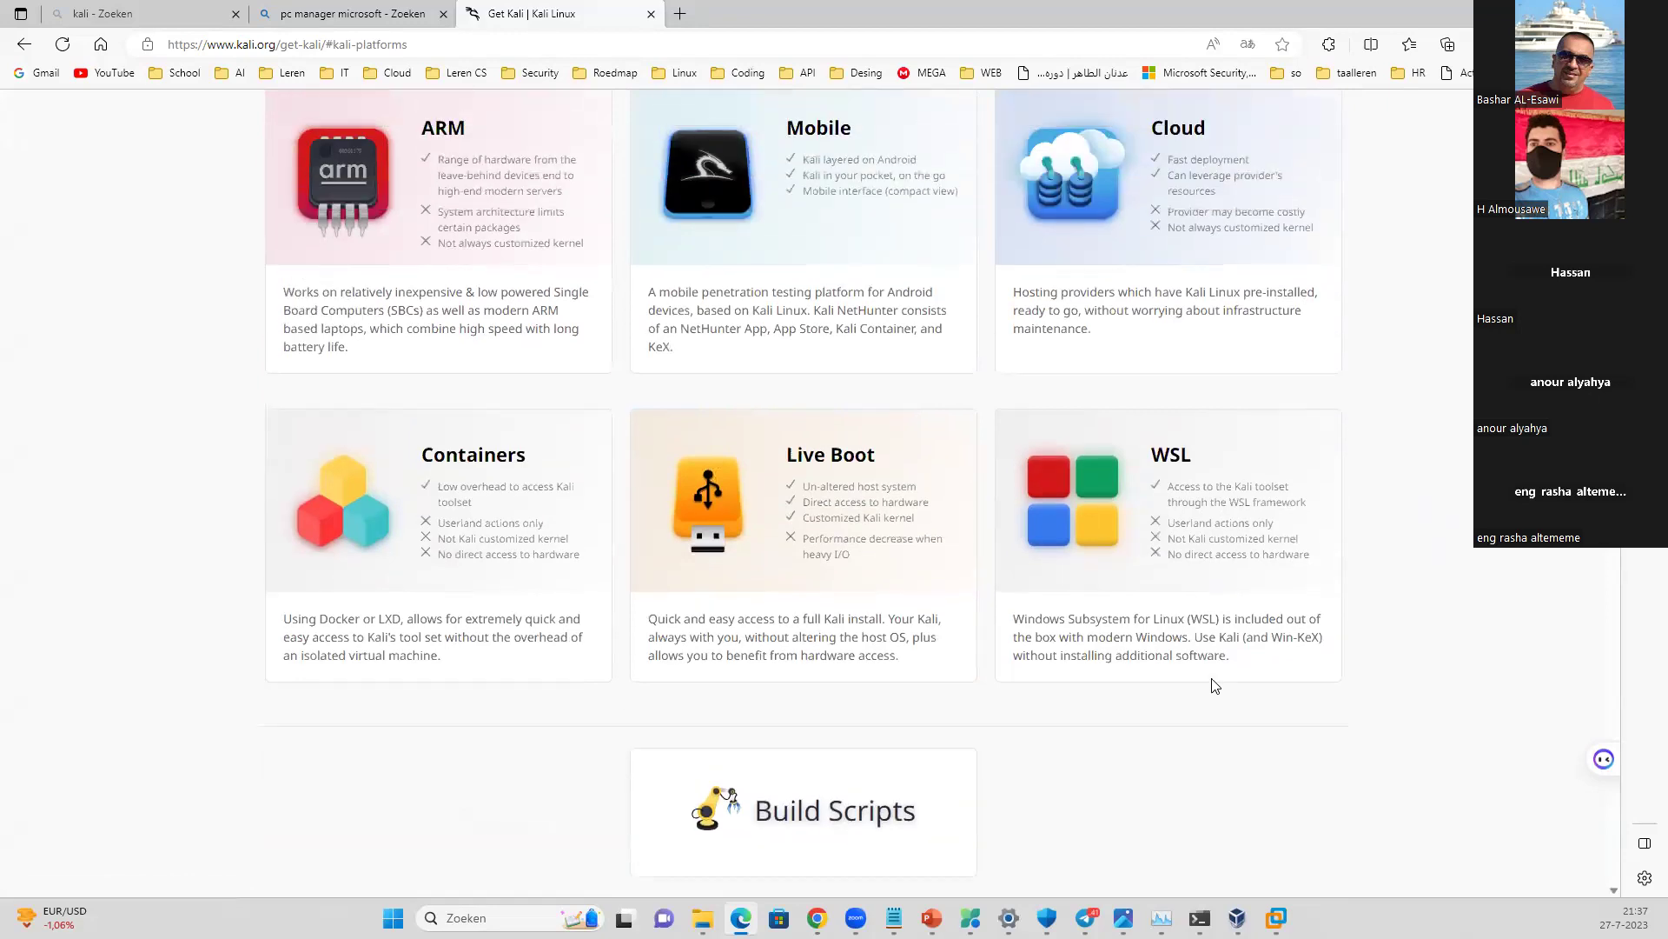
pyautogui.scroll(3, 1197, 688)
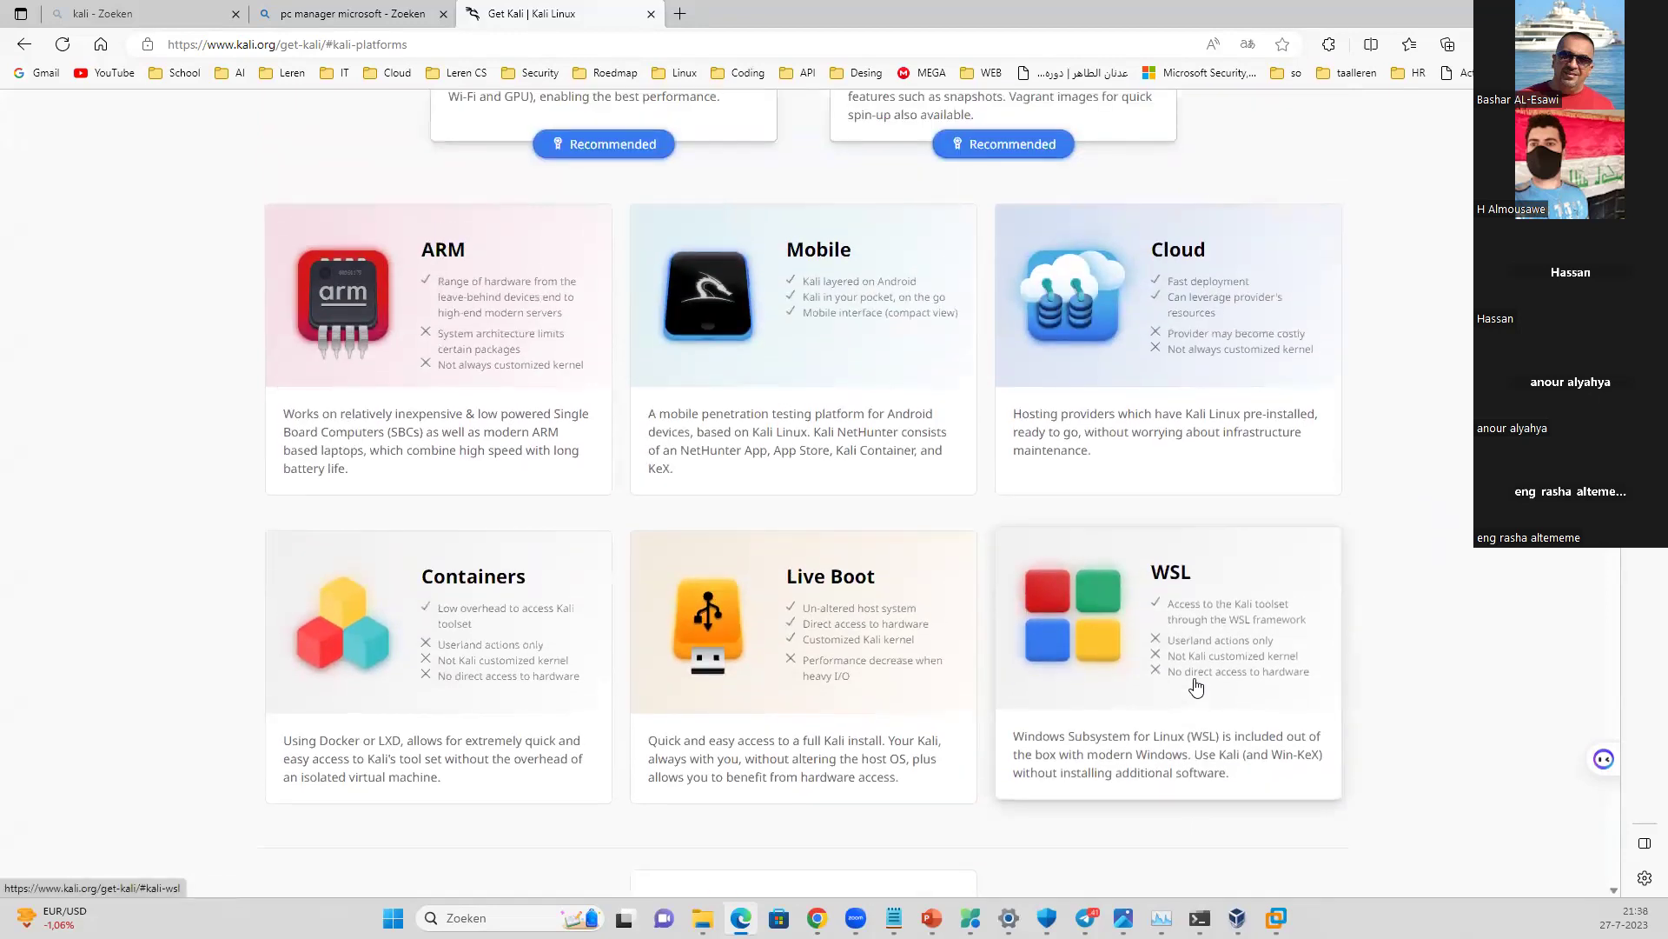
pyautogui.scroll(-2, 869, 630)
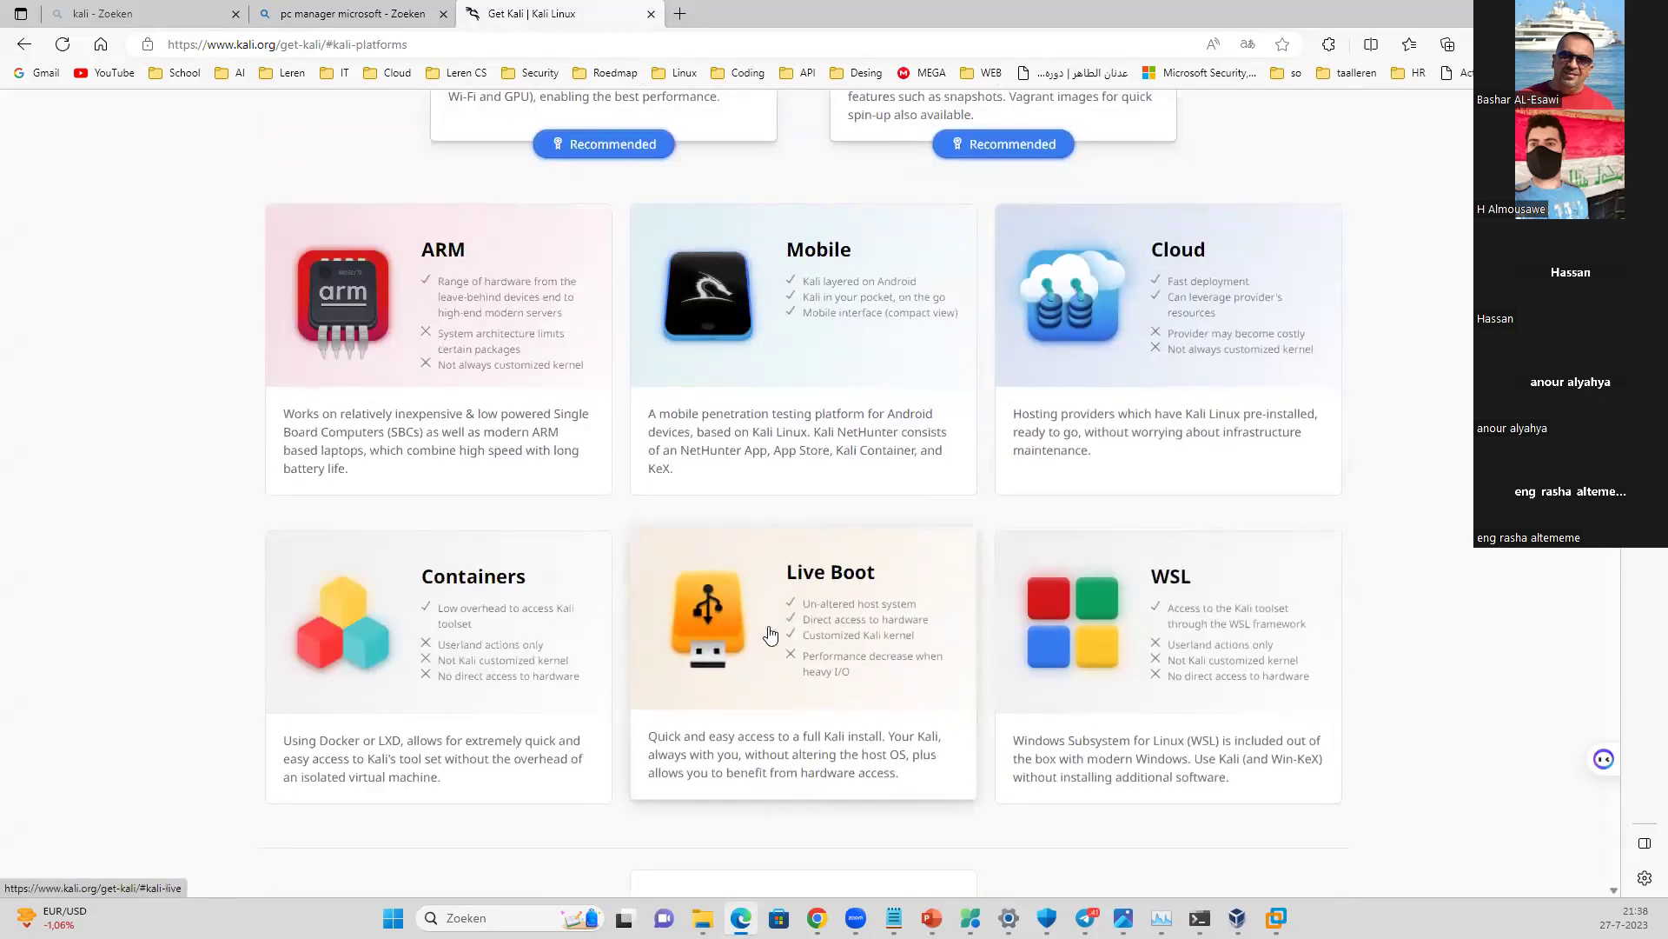
pyautogui.scroll(1, 849, 625)
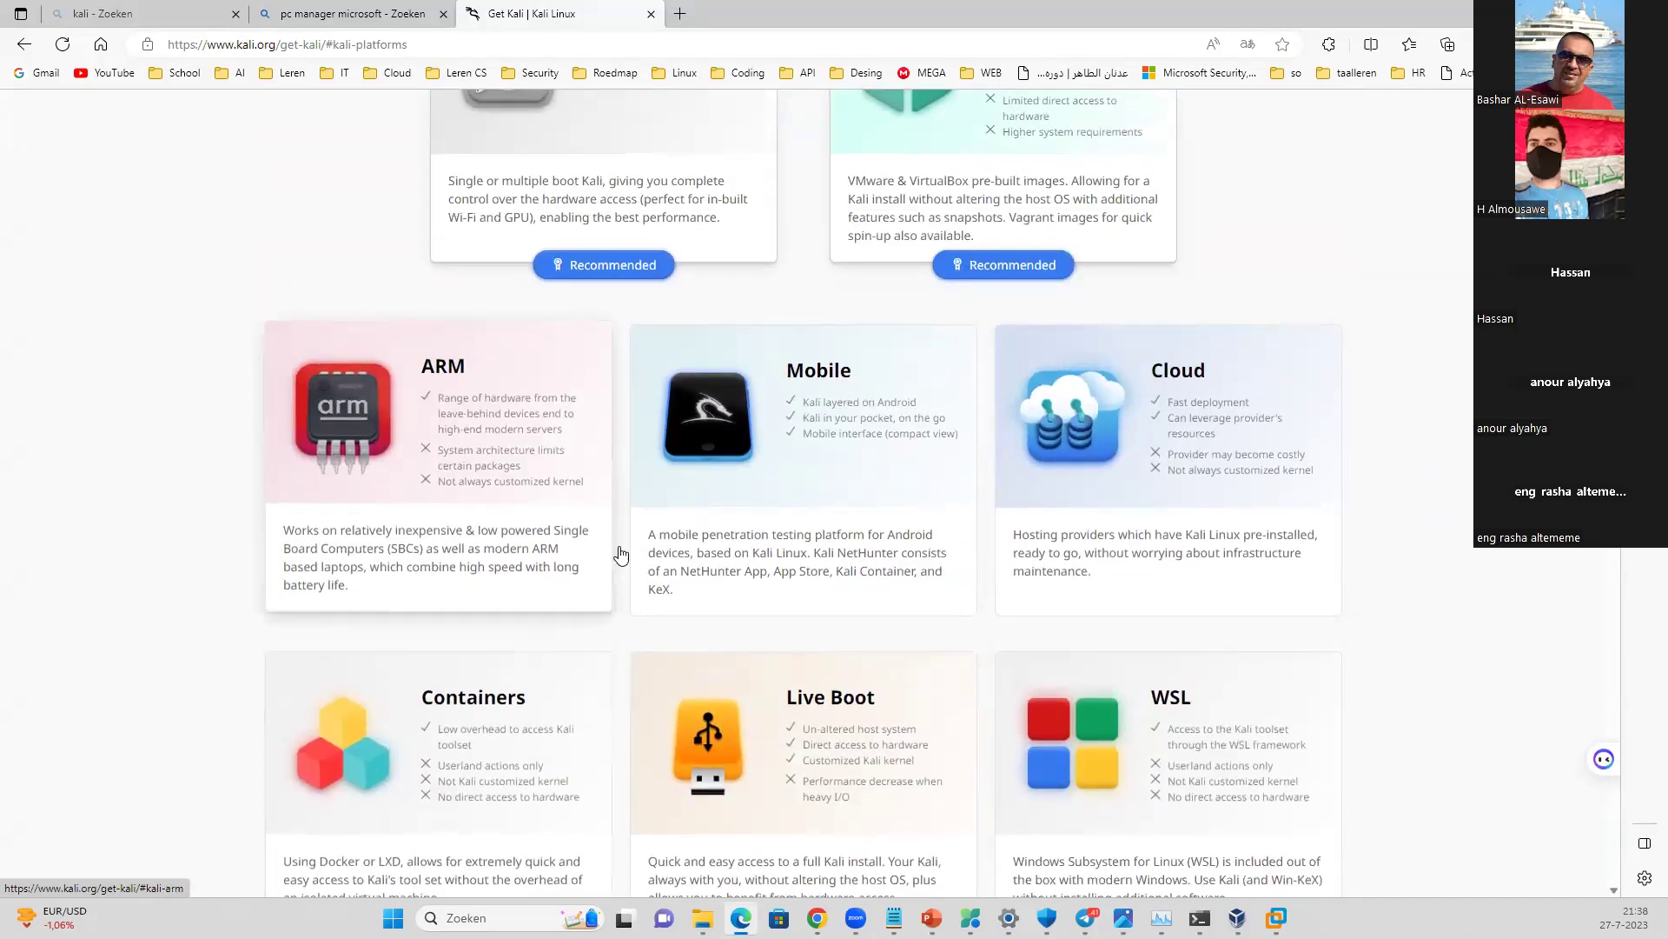
pyautogui.scroll(3, 643, 547)
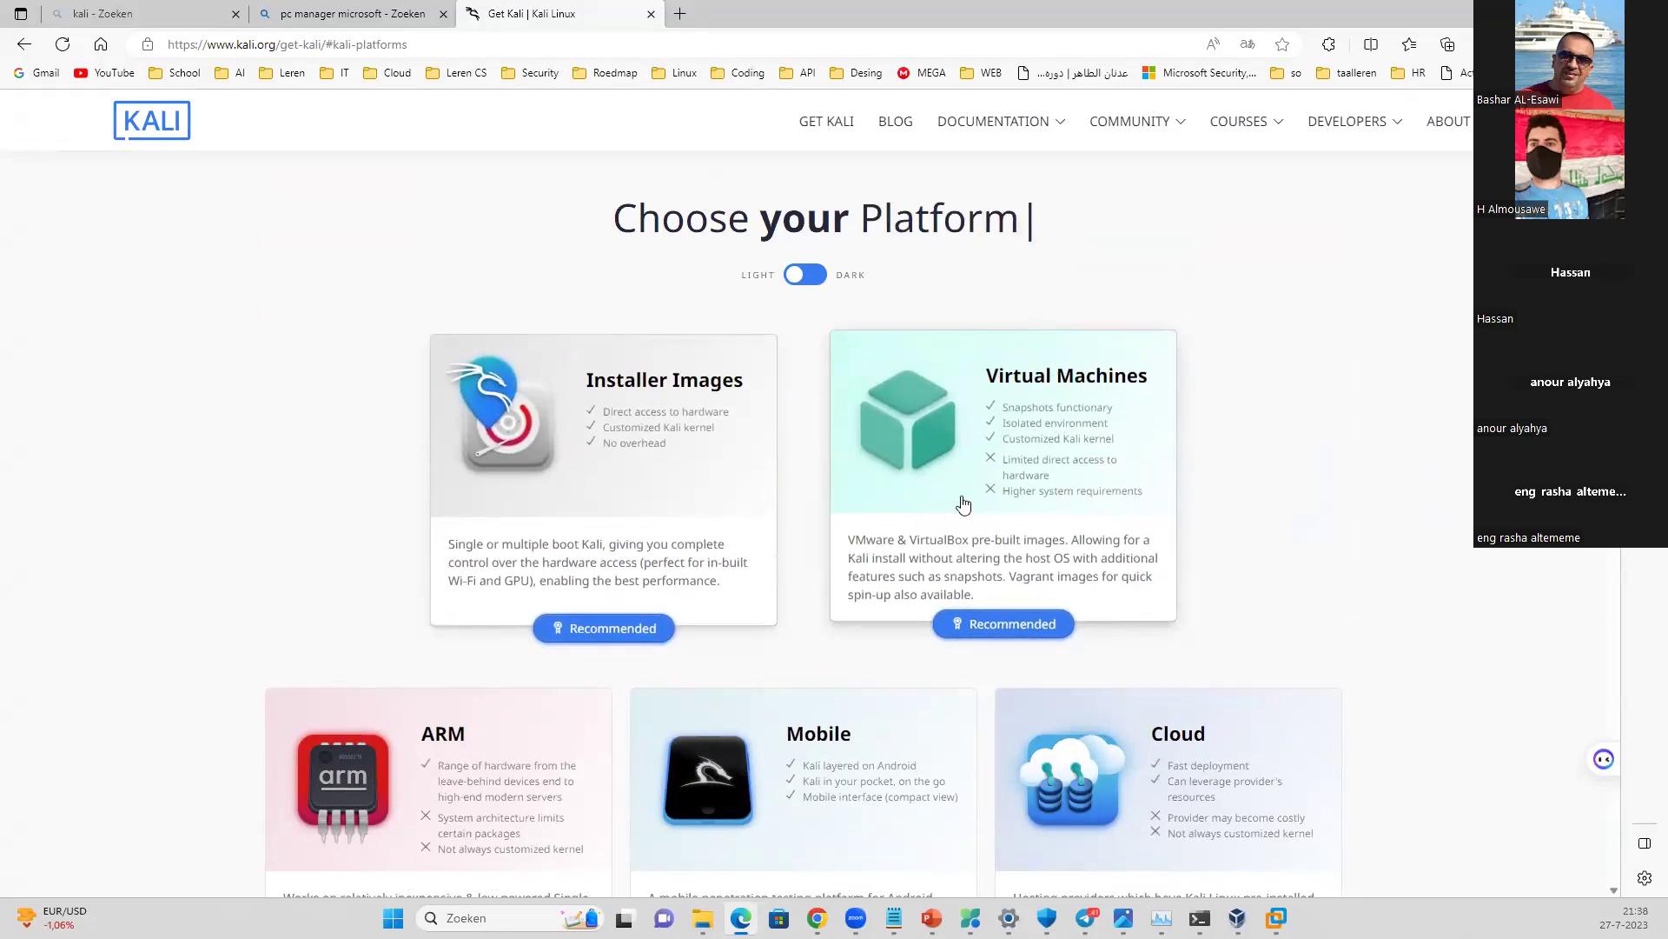
pyautogui.click(1008, 408)
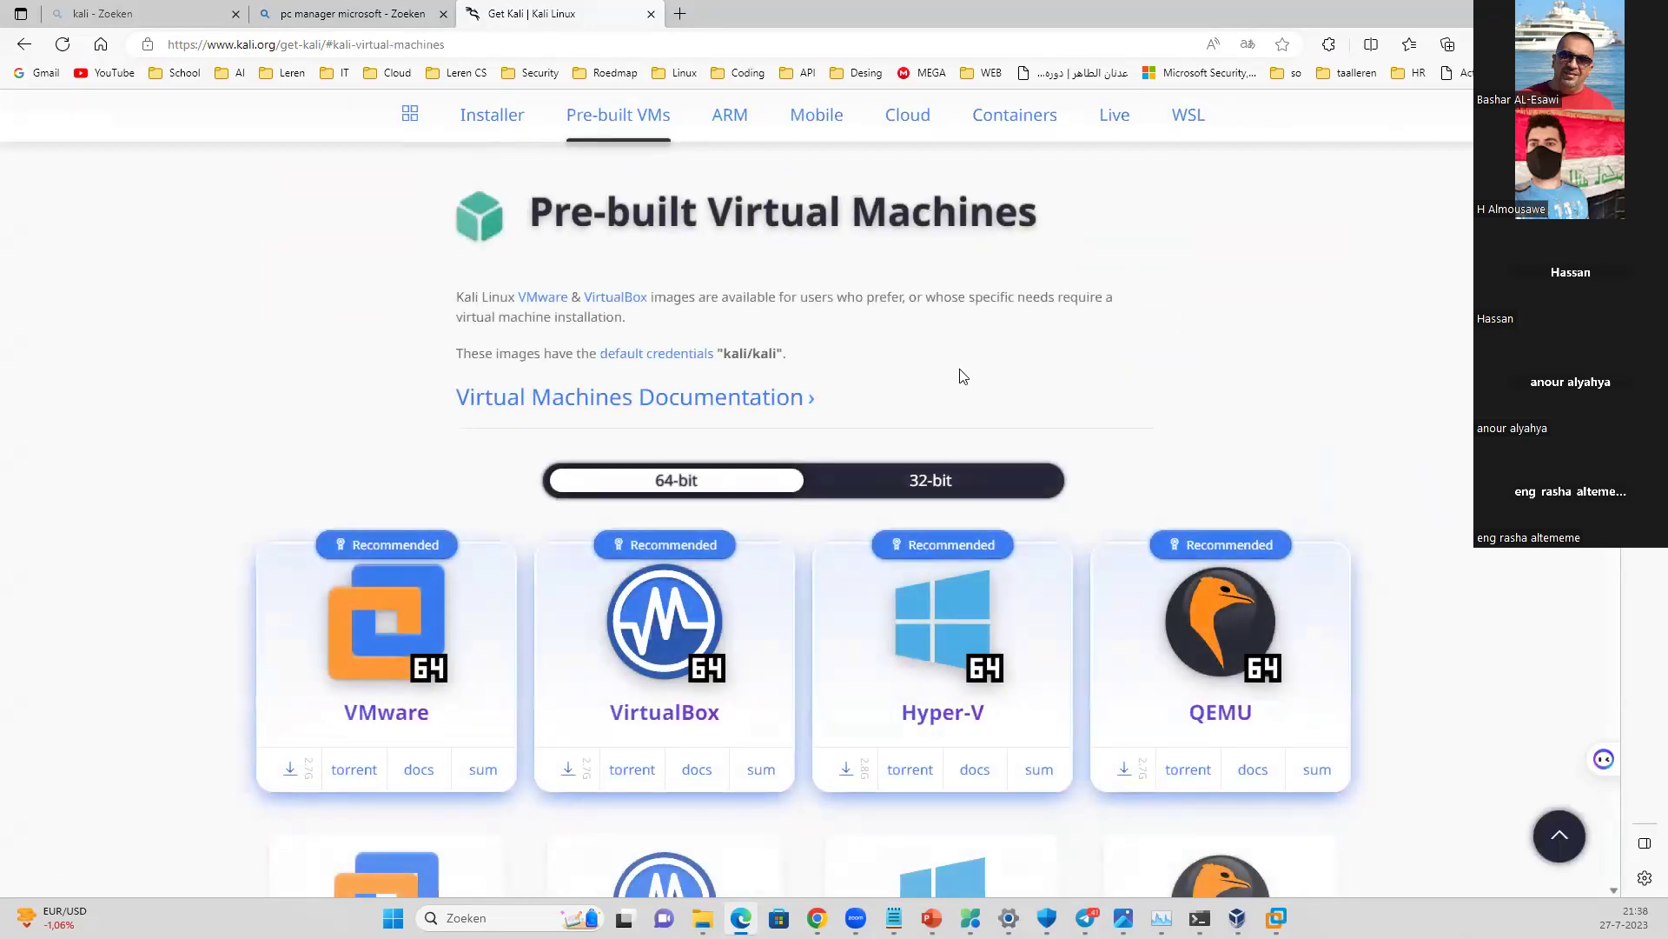
# - Download the recommended 64-bit VirtualBox image of Kali Linux and dismiss the downloads list
pyautogui.scroll(-3, 959, 375)
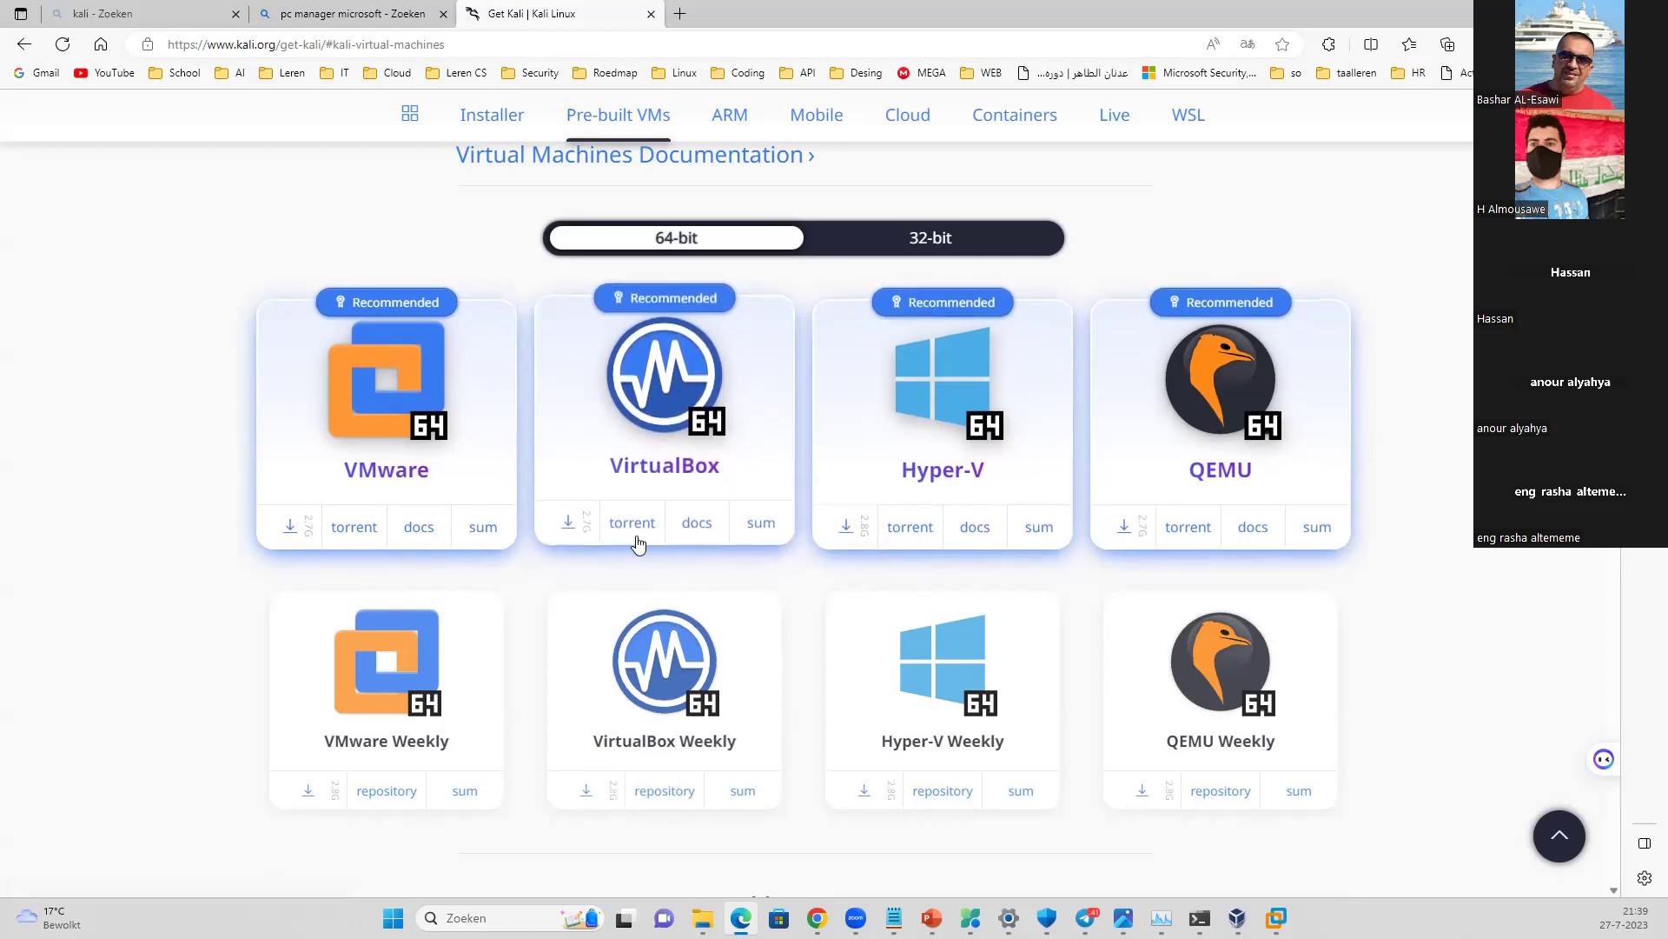
pyautogui.click(569, 525)
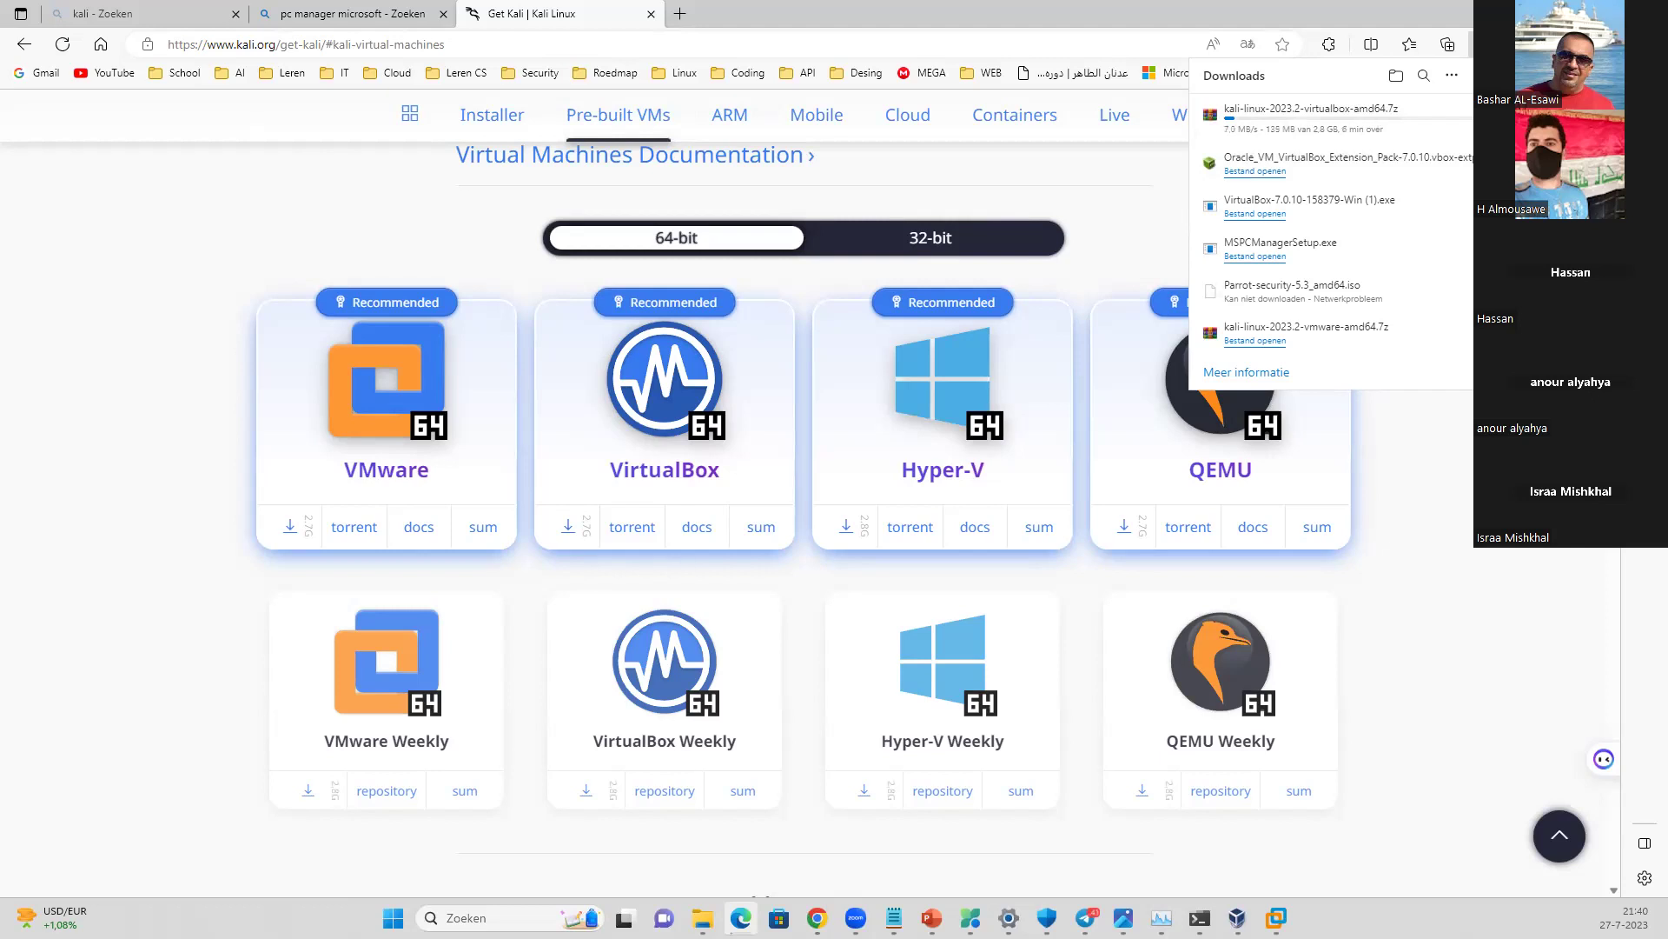
pyautogui.click(1139, 216)
# - Show VirtualBox's new virtual machine wizard and its file chooser for adding an existing machine, closing both without creating anything
pyautogui.press('super+Down')
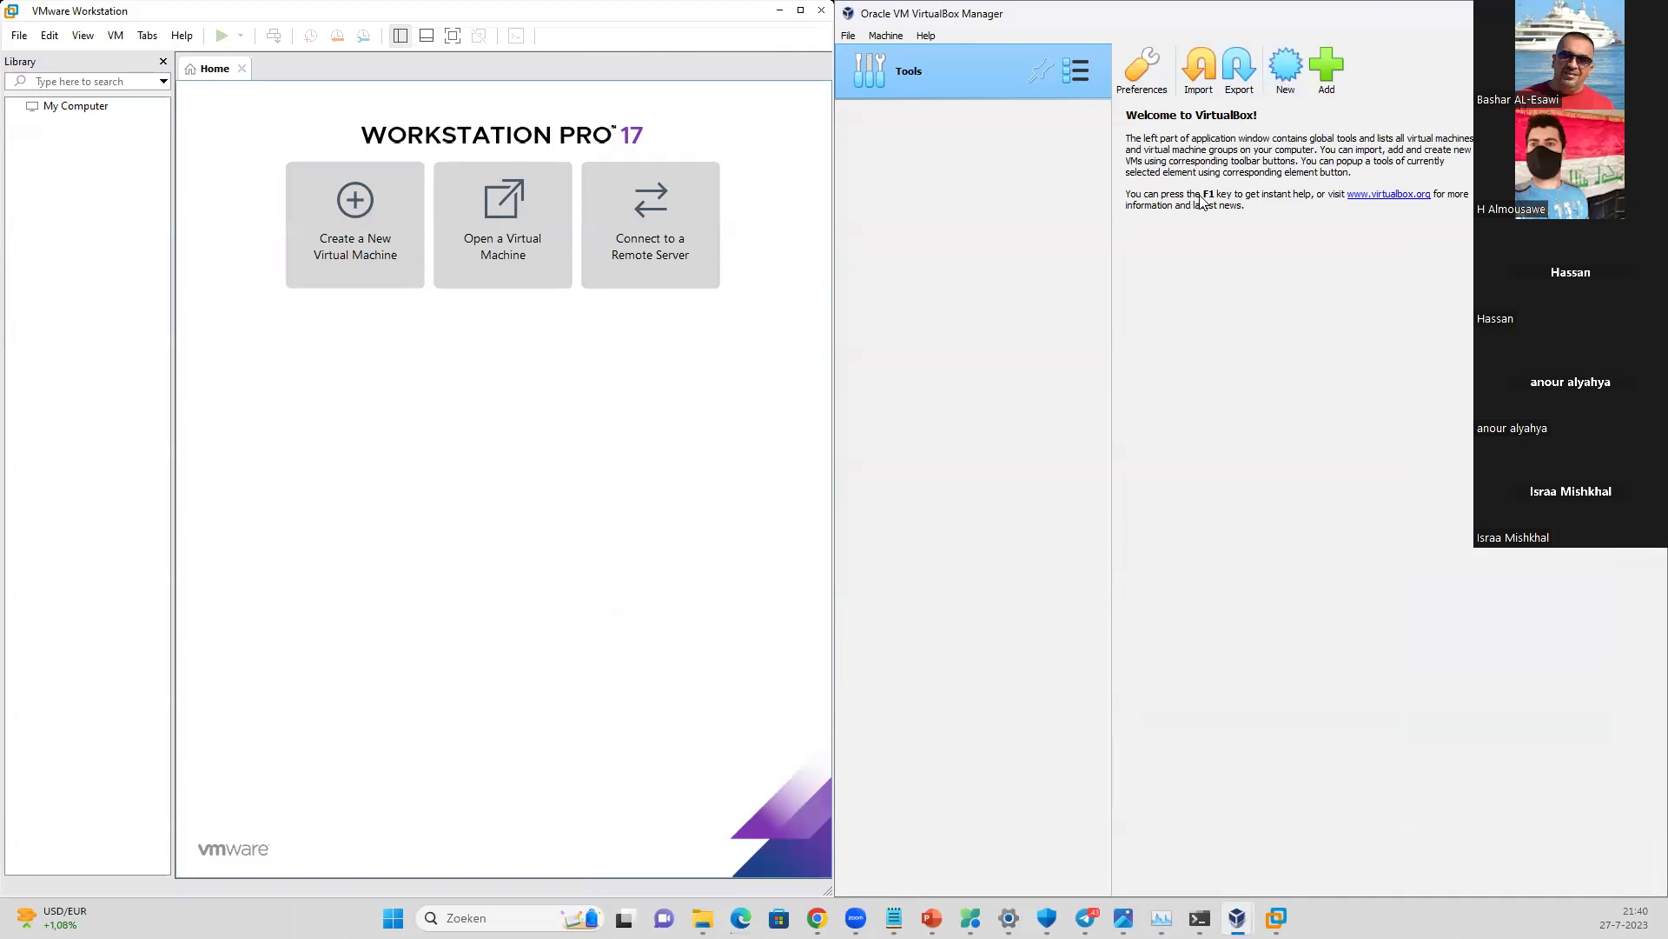
pyautogui.click(1292, 70)
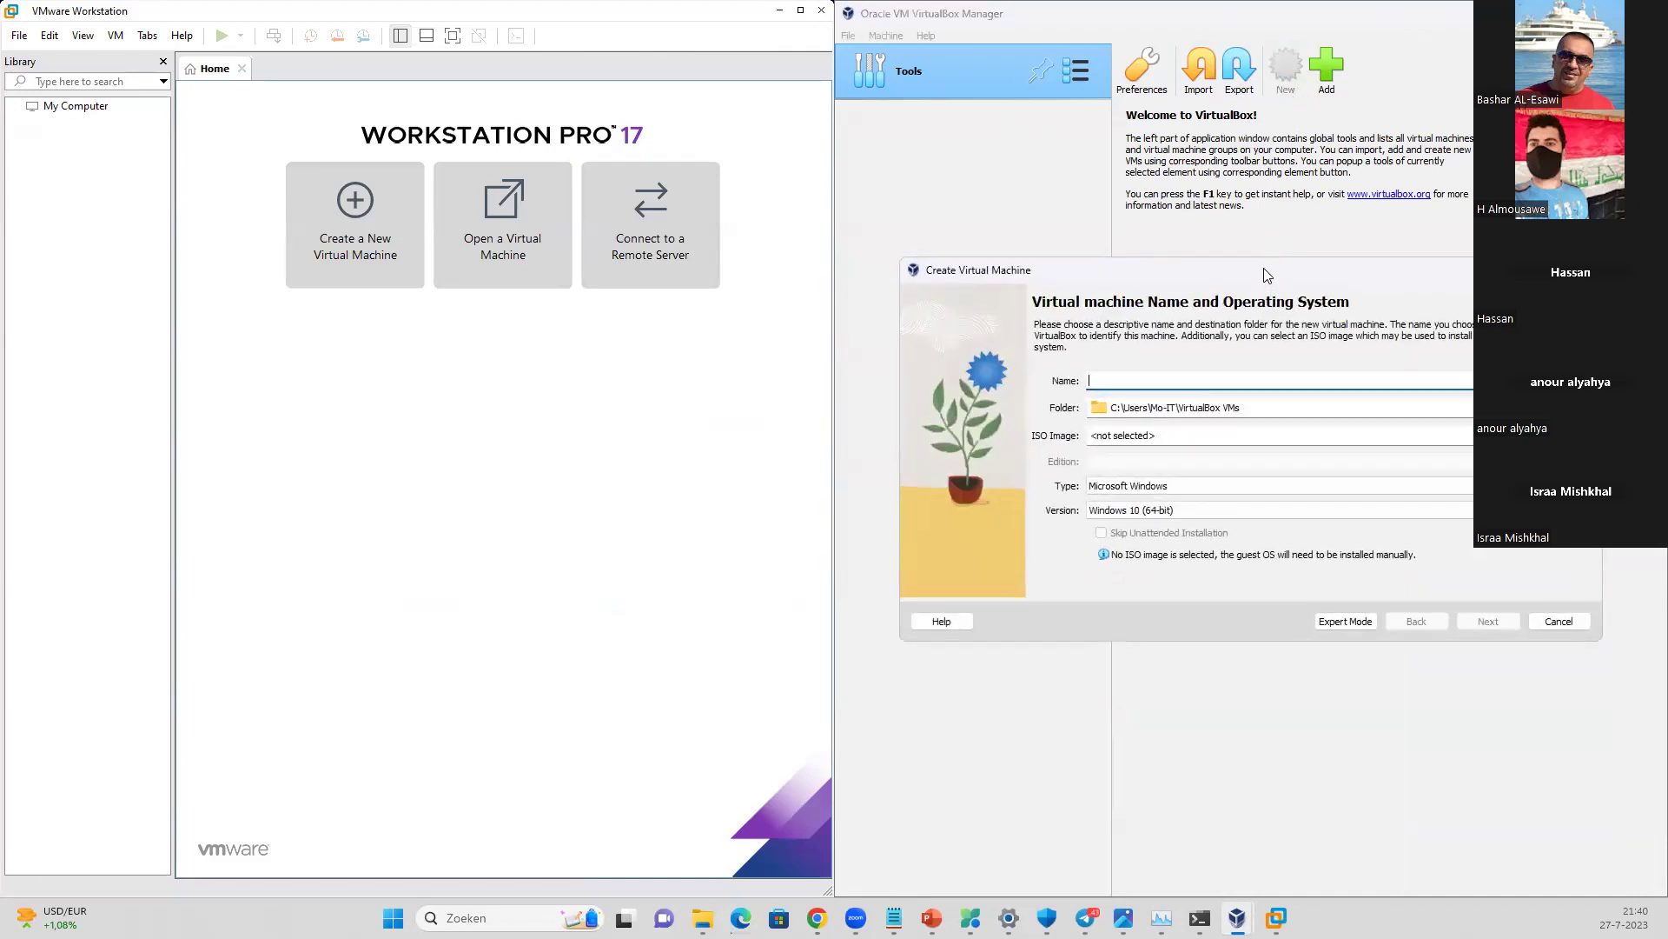
pyautogui.moveTo(1267, 274); pyautogui.dragTo(1107, 254)
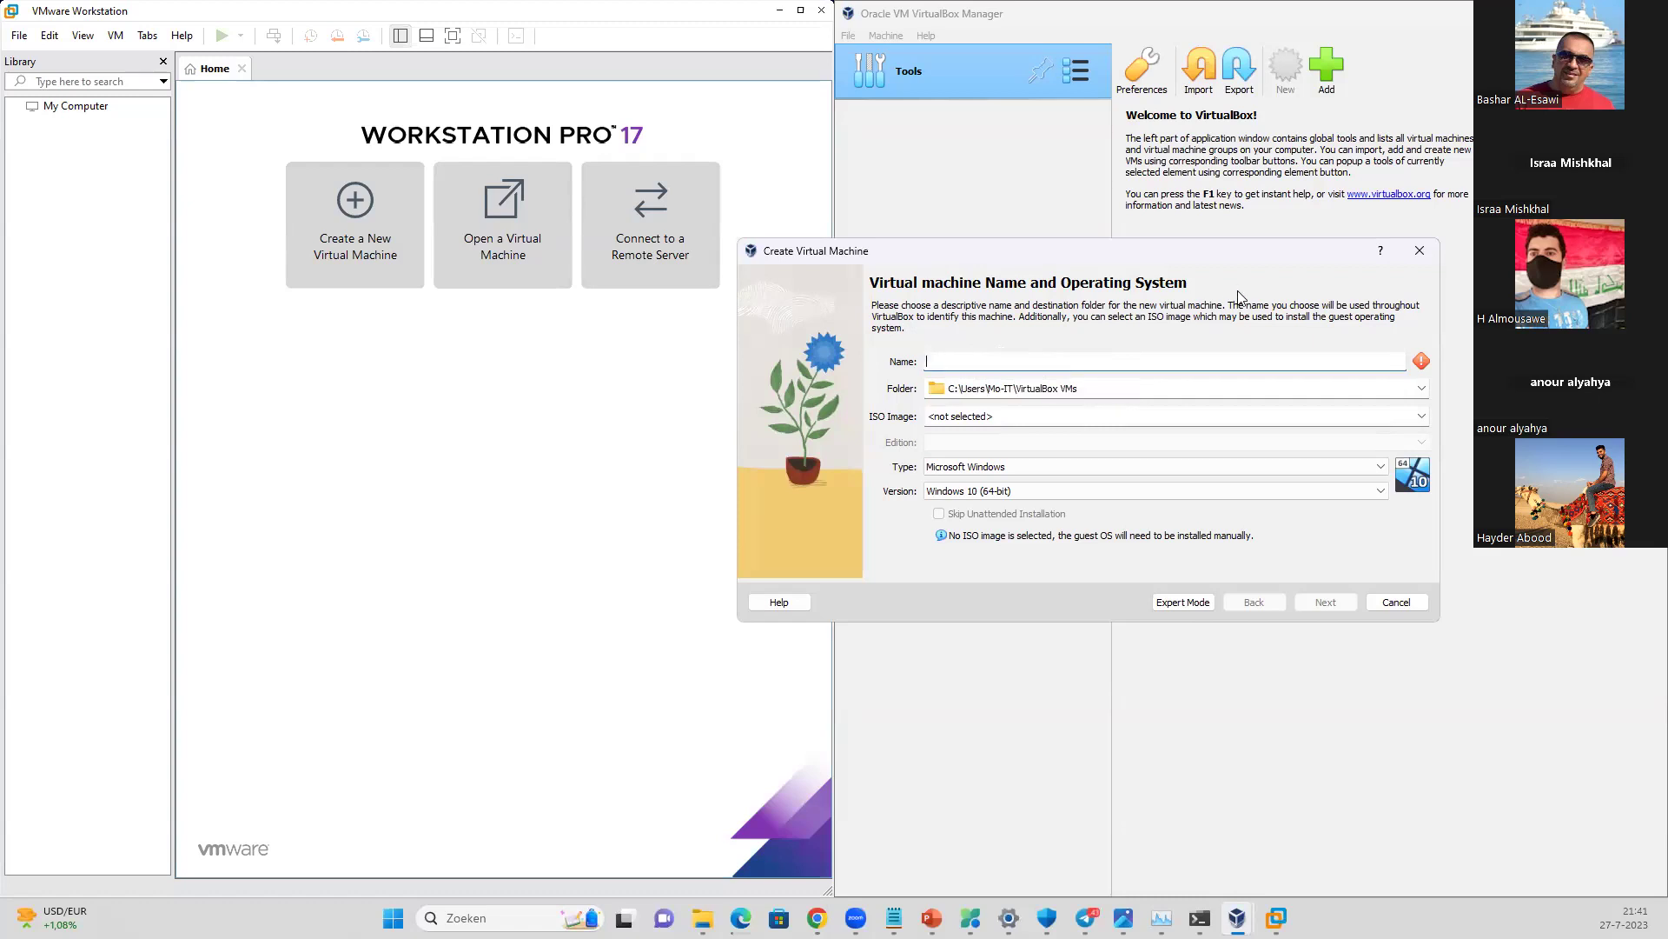
pyautogui.click(1420, 250)
pyautogui.click(1330, 78)
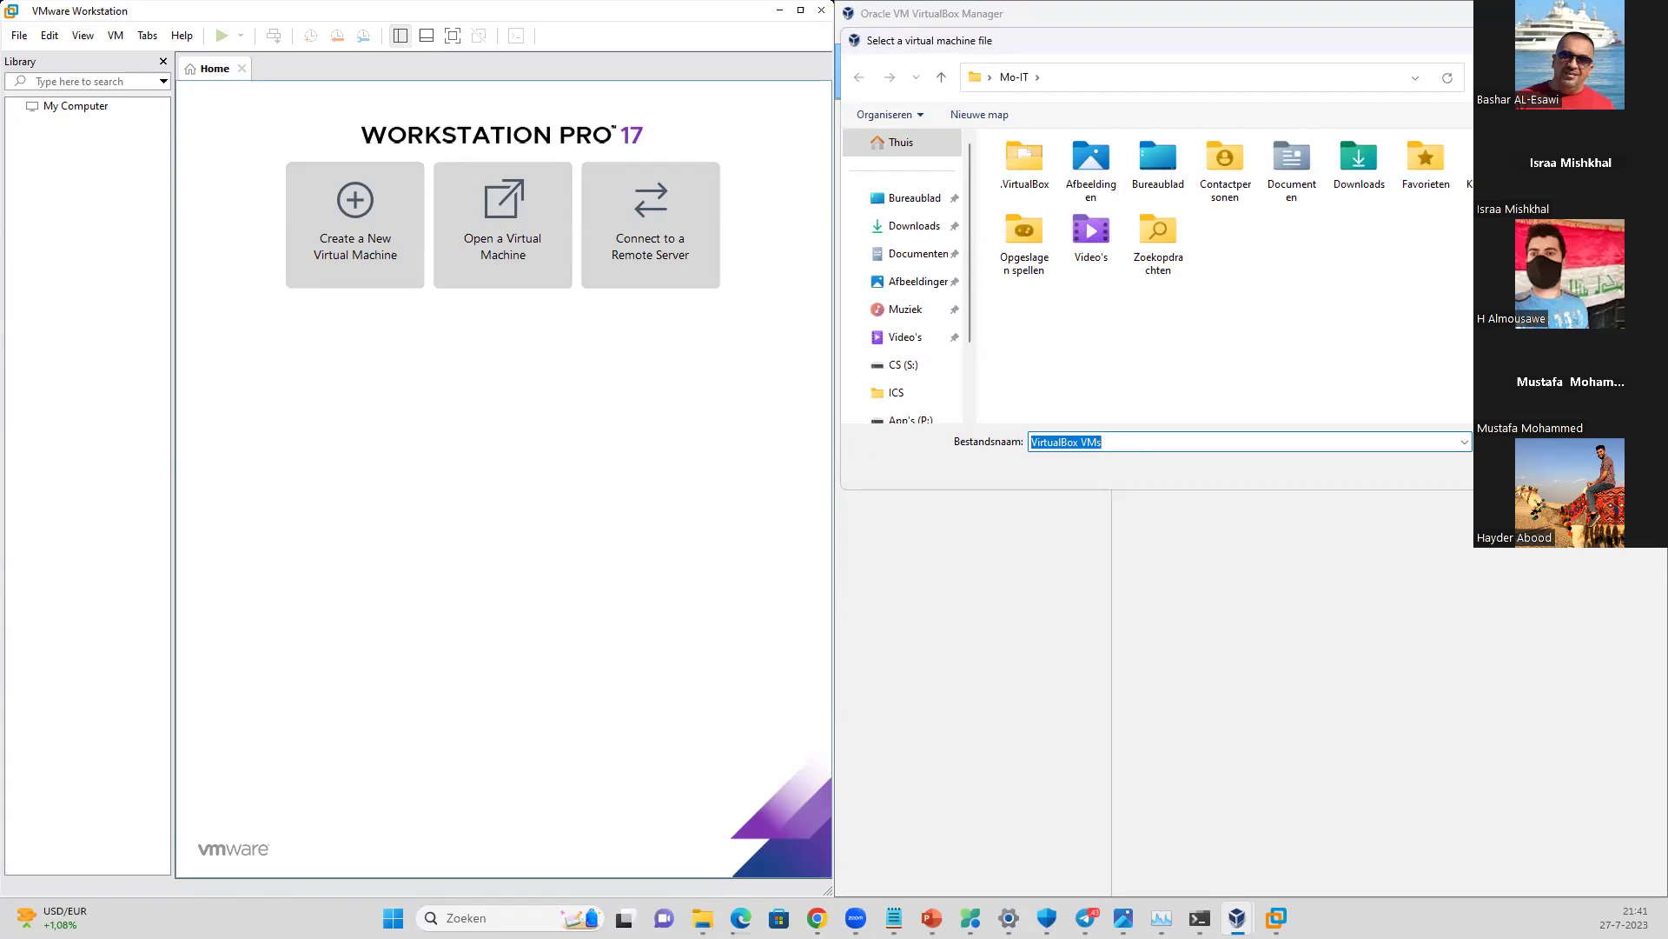
pyautogui.press('Escape')
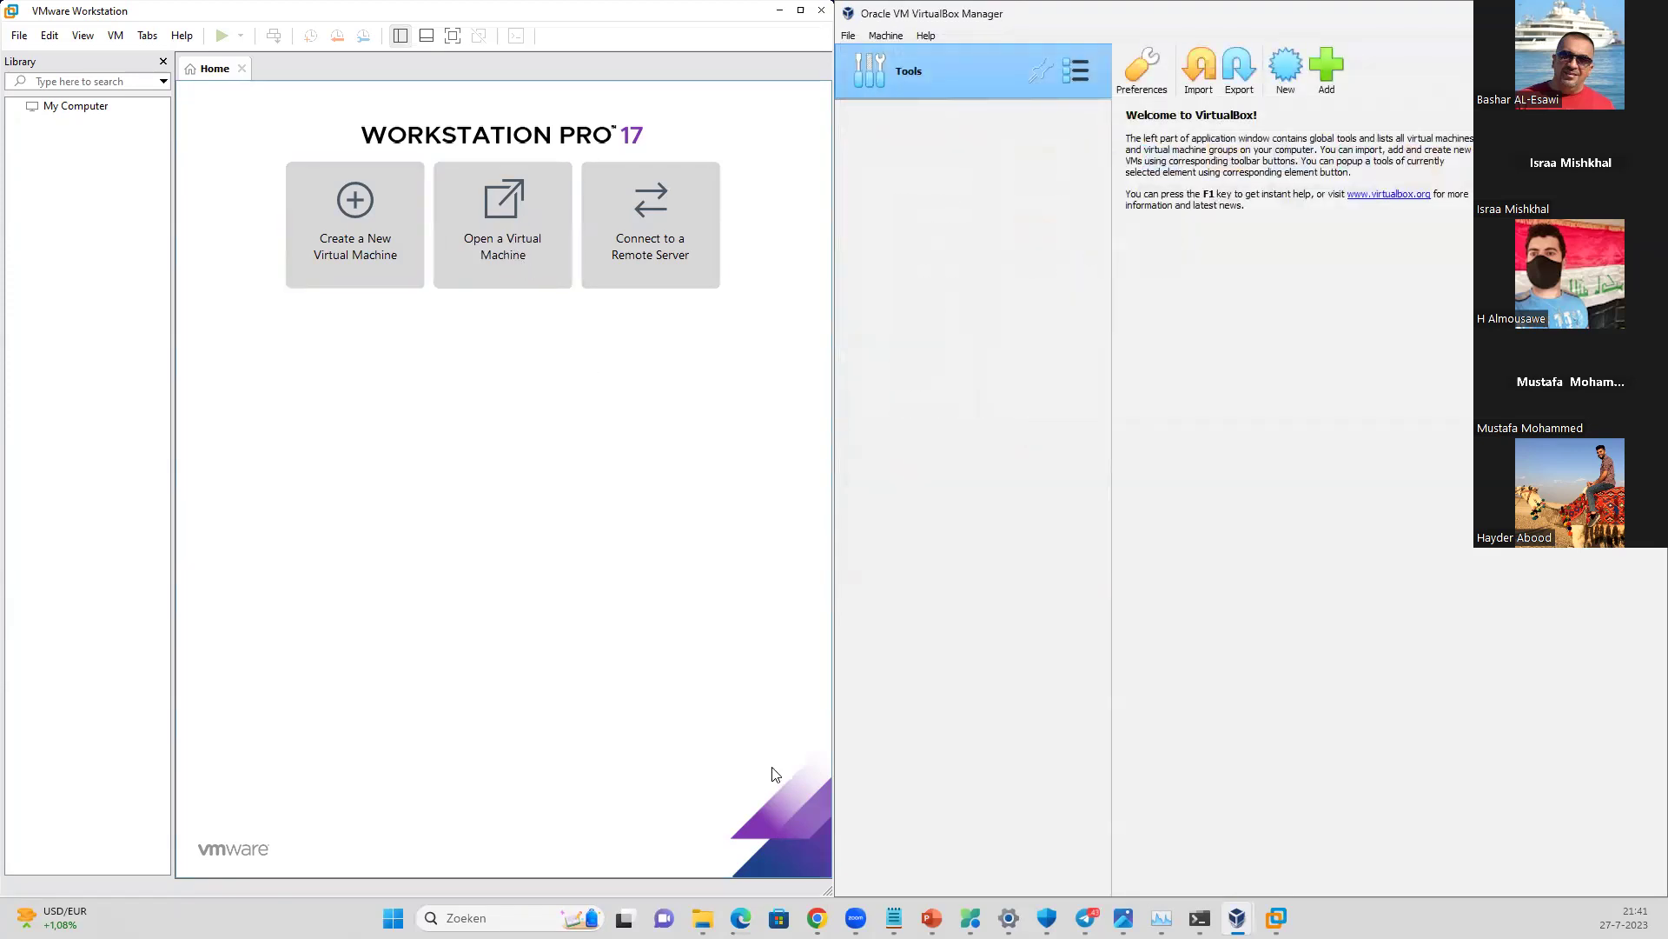
# - Move the extracted kali-linux-2023.2-vmware-amd64.vmwarevm folder from Downloads to the VM-OS (V:) drive in File Explorer
pyautogui.click(702, 918)
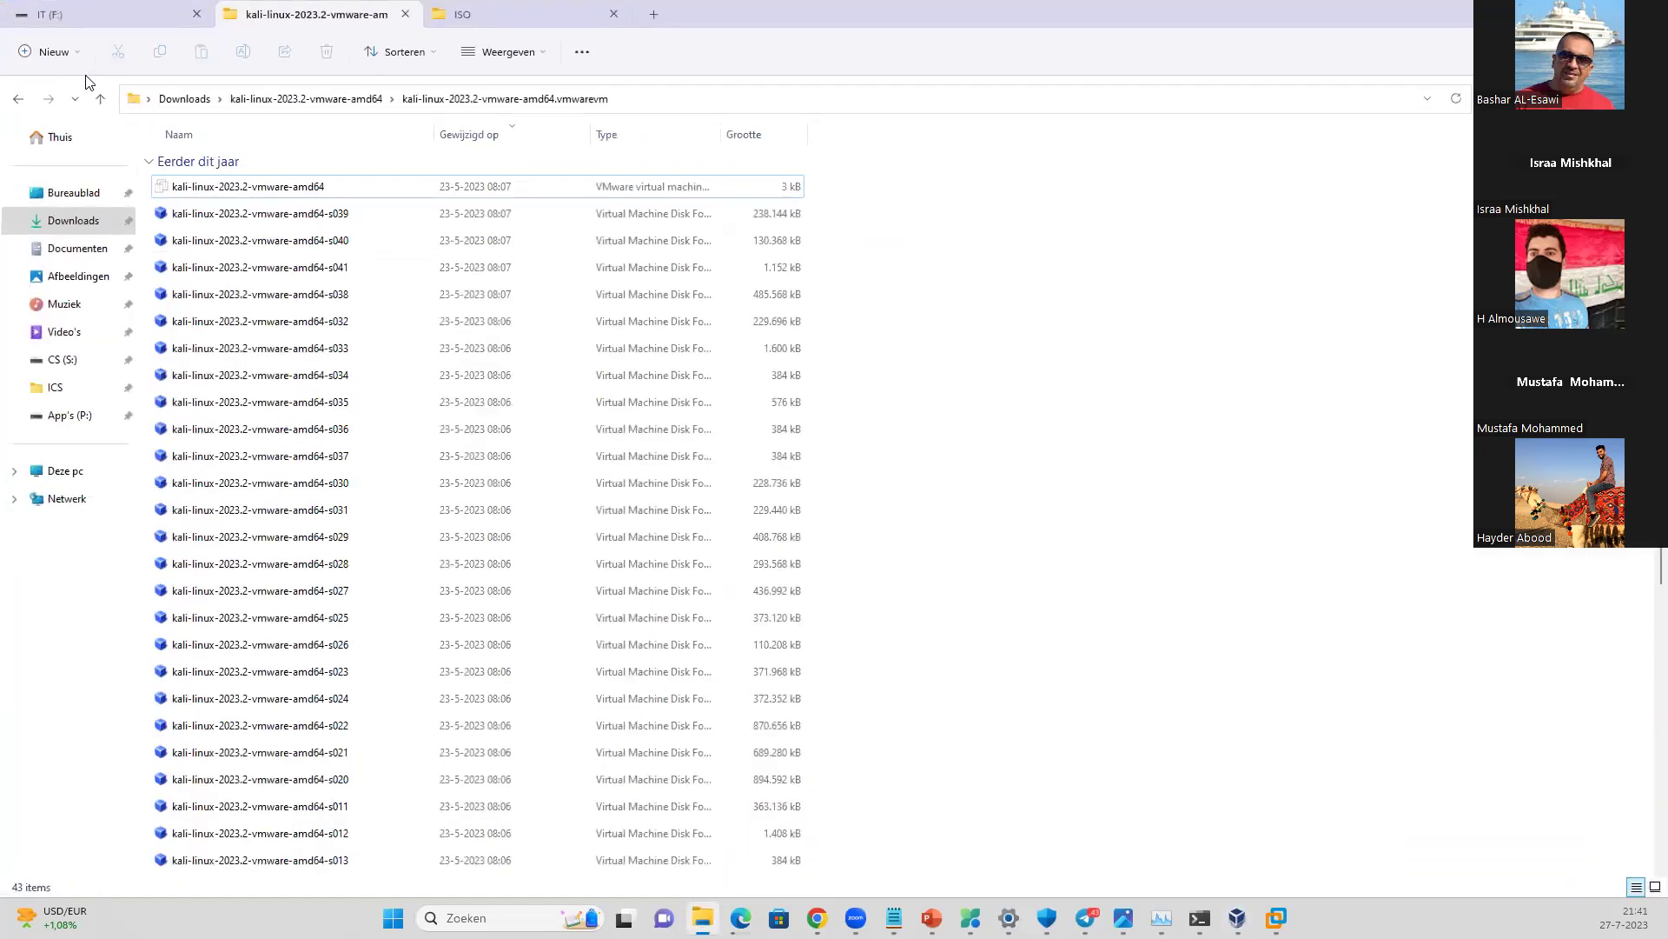
pyautogui.click(334, 101)
pyautogui.rightClick(218, 187)
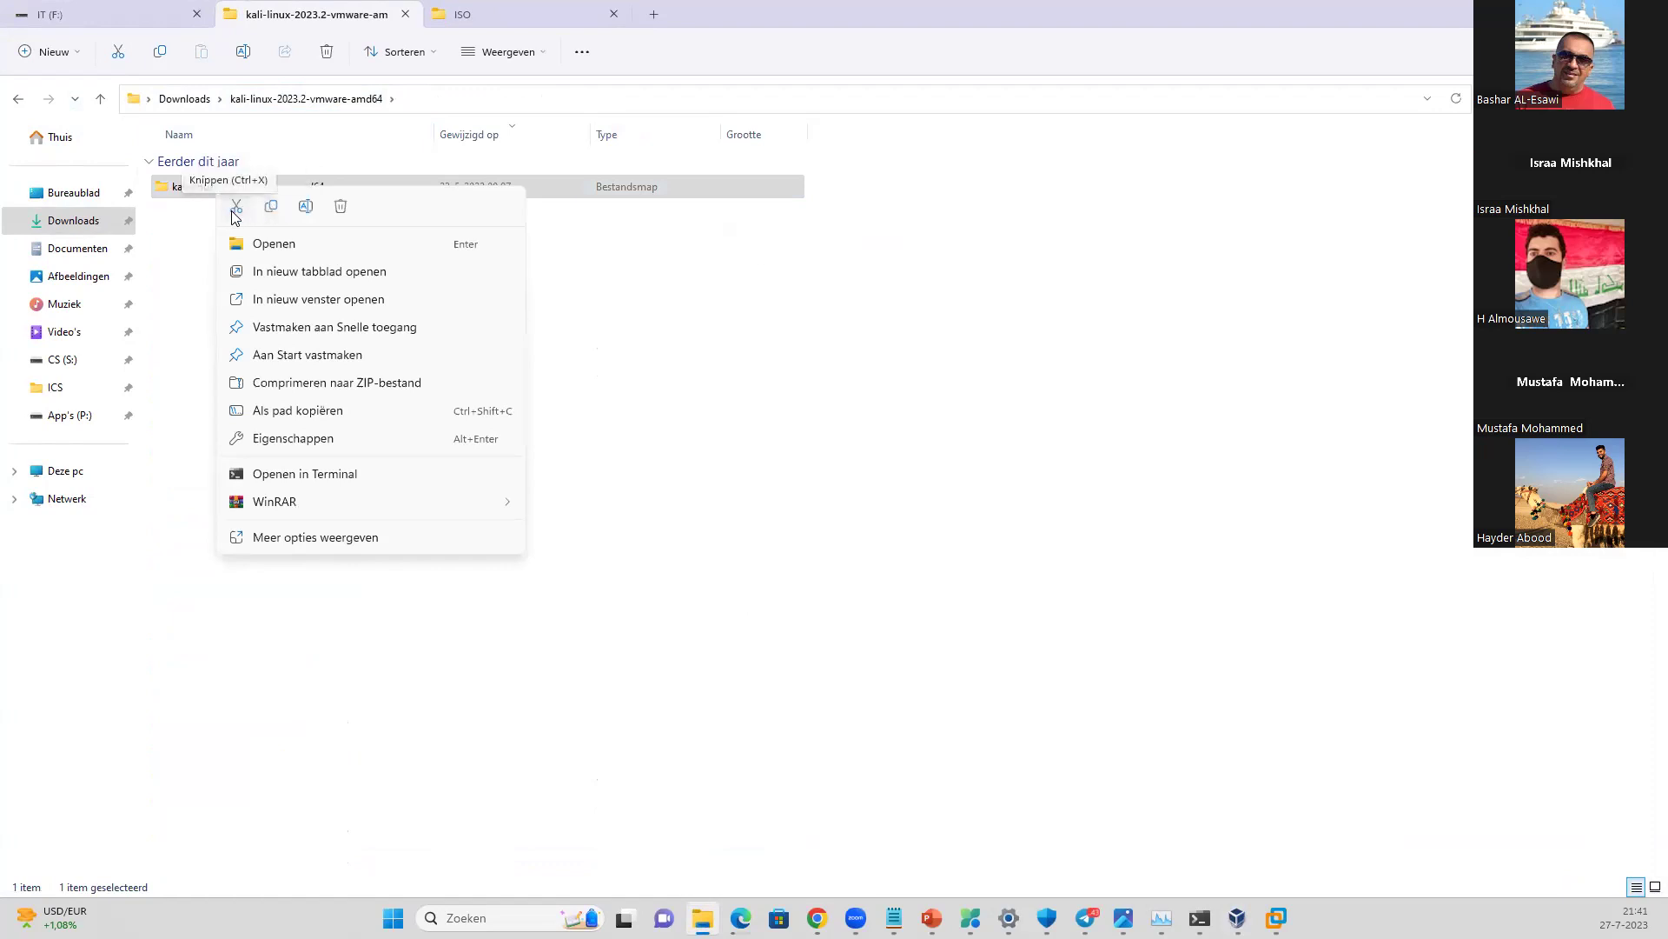
pyautogui.click(236, 207)
pyautogui.click(63, 470)
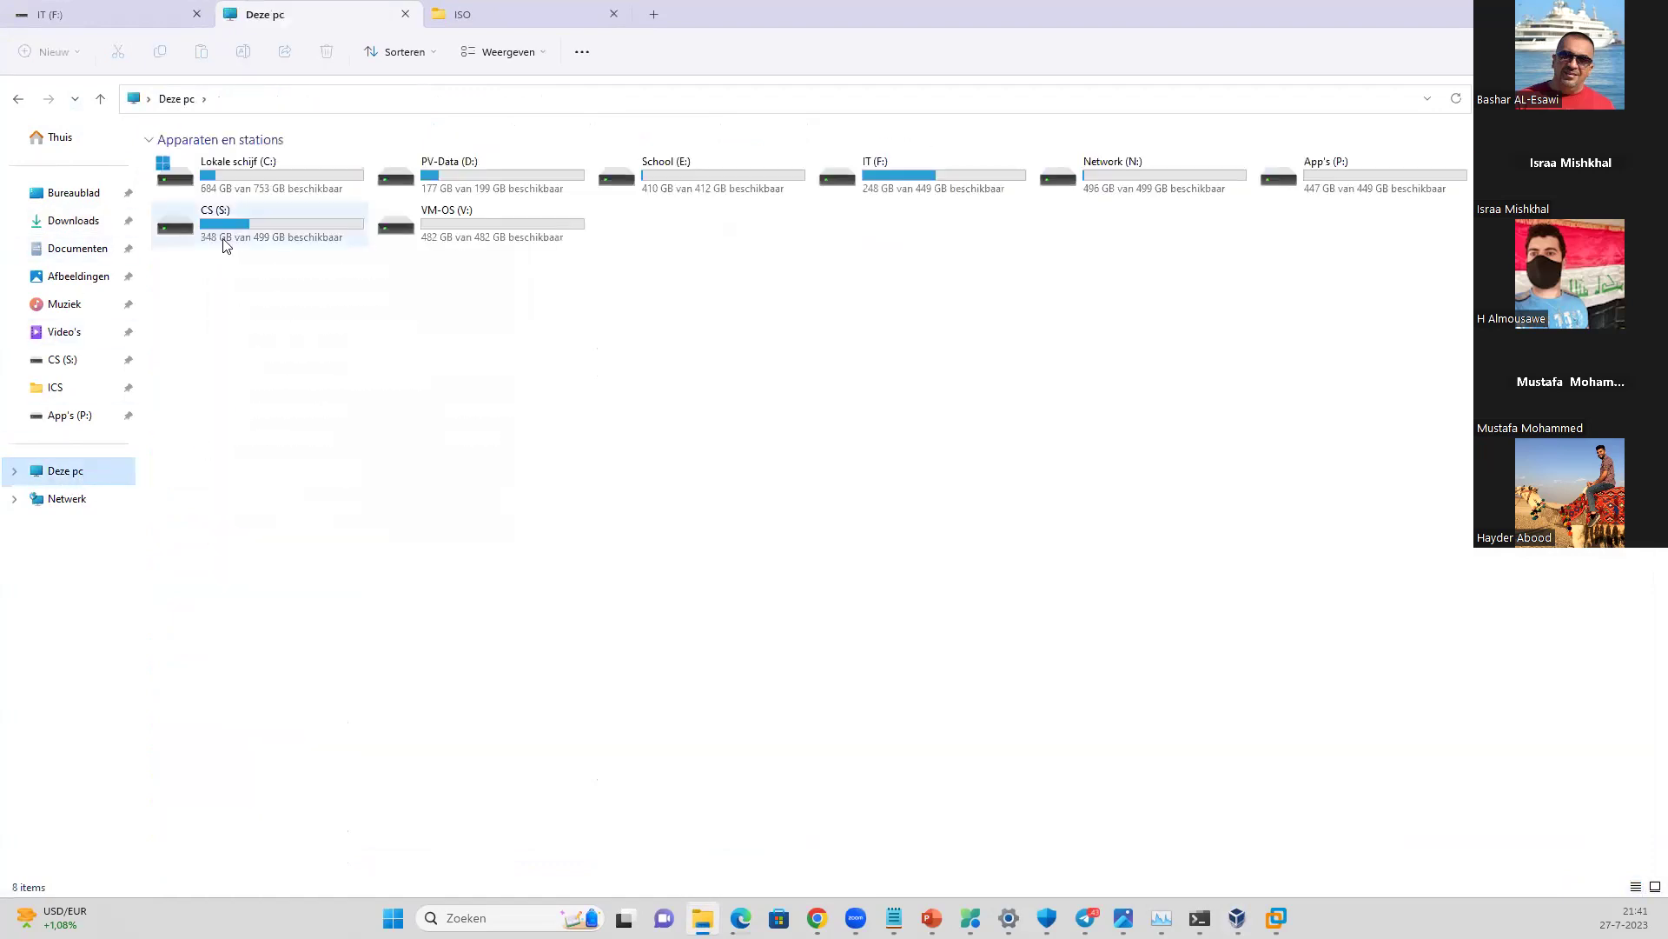
pyautogui.click(497, 240)
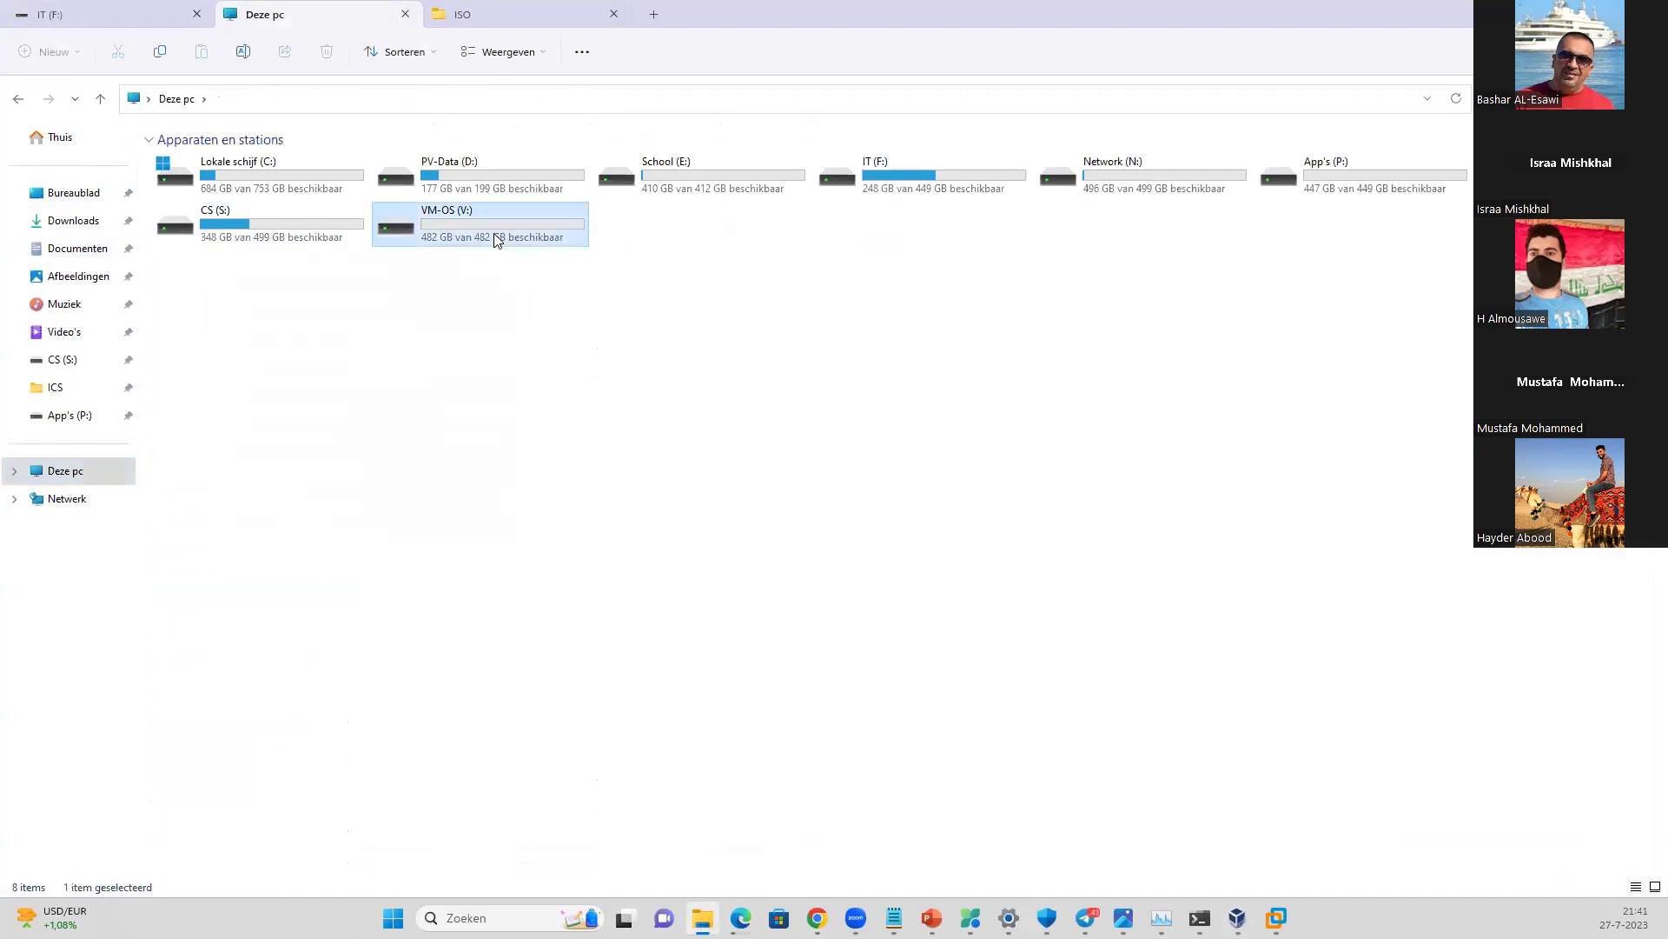
pyautogui.doubleClick(498, 240)
pyautogui.rightClick(388, 300)
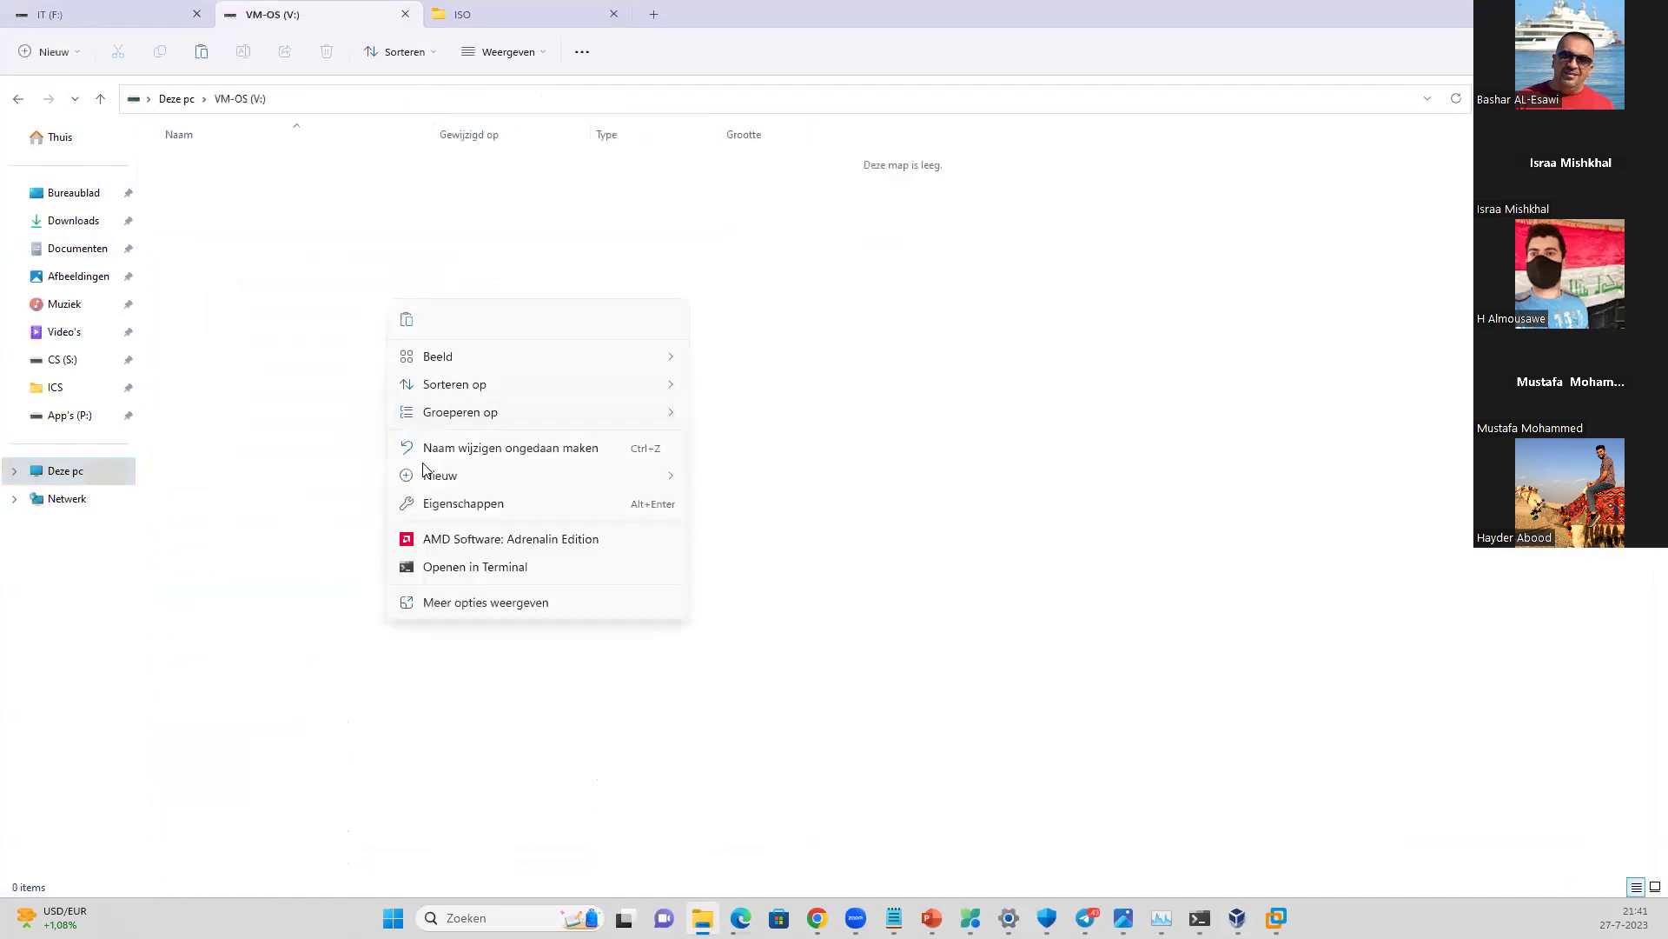
pyautogui.click(407, 320)
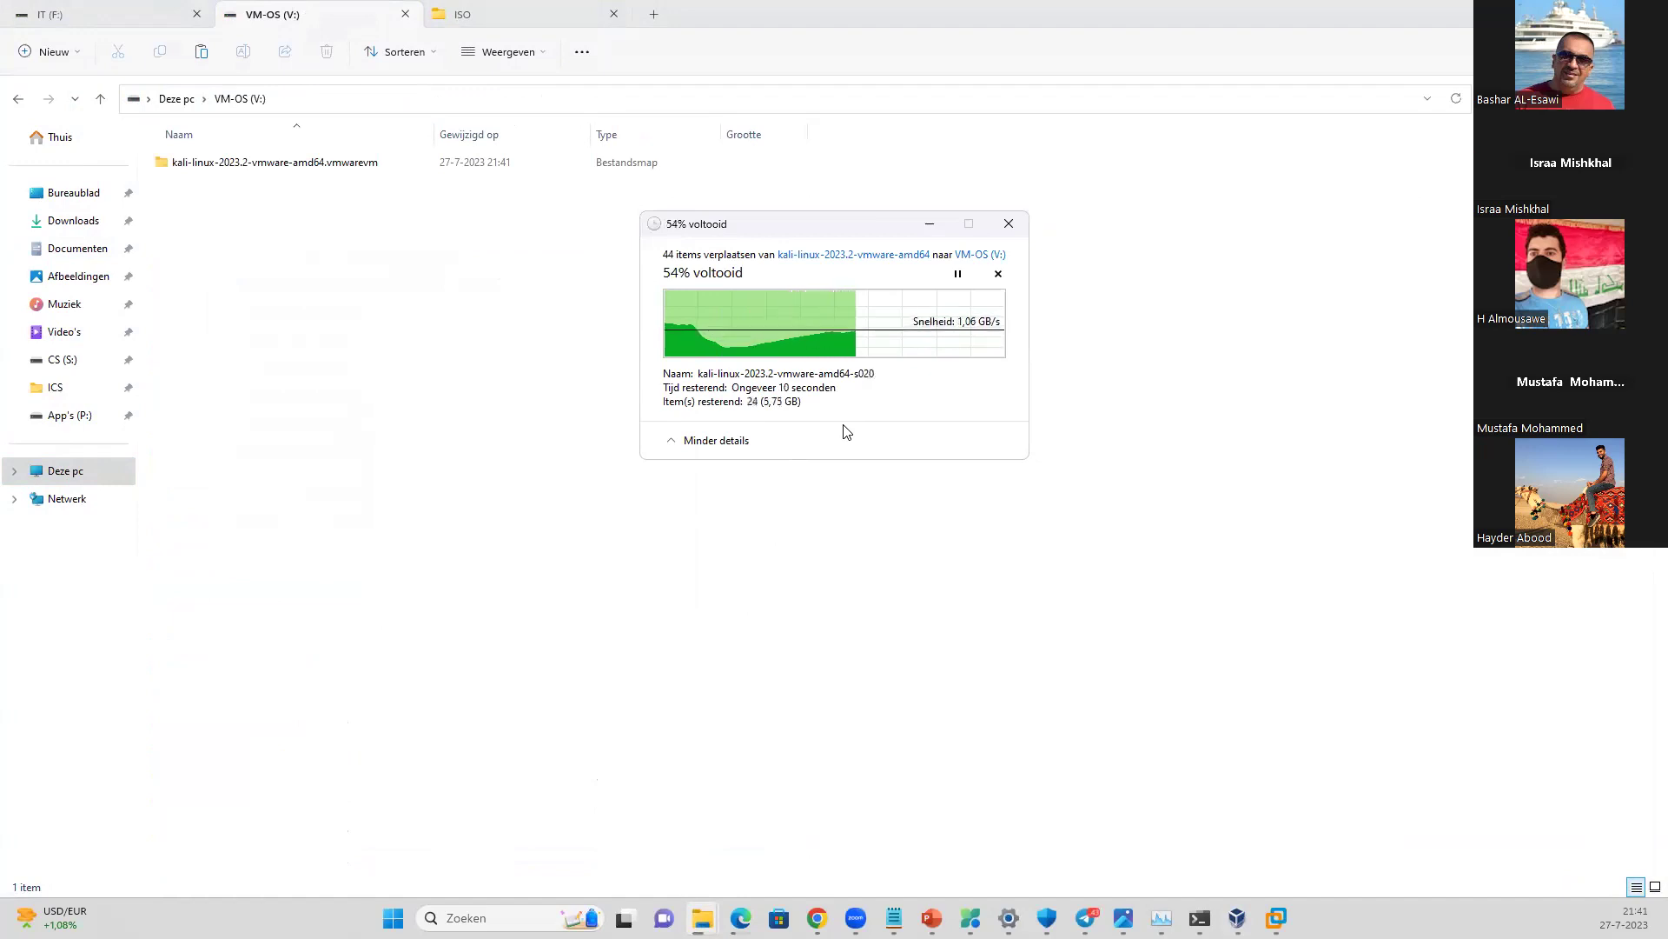
pyautogui.click(929, 224)
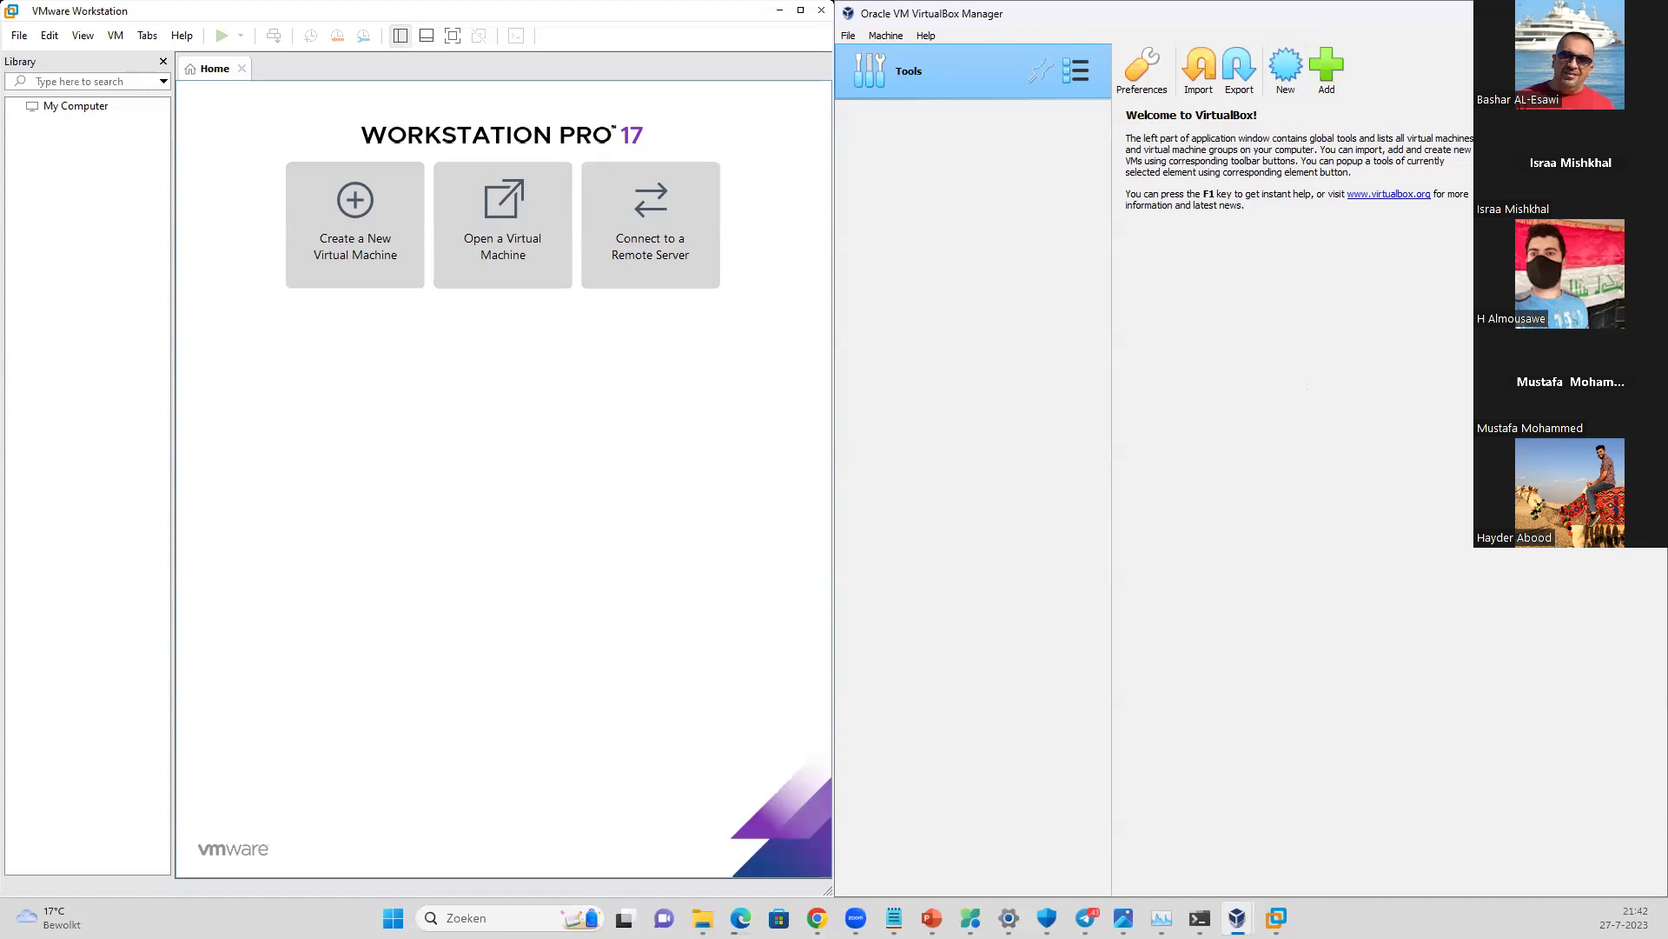
# - Switch to the ICS presentation in PowerPoint, show the Windows server and Information Technology slides, and minimize it
pyautogui.click(931, 918)
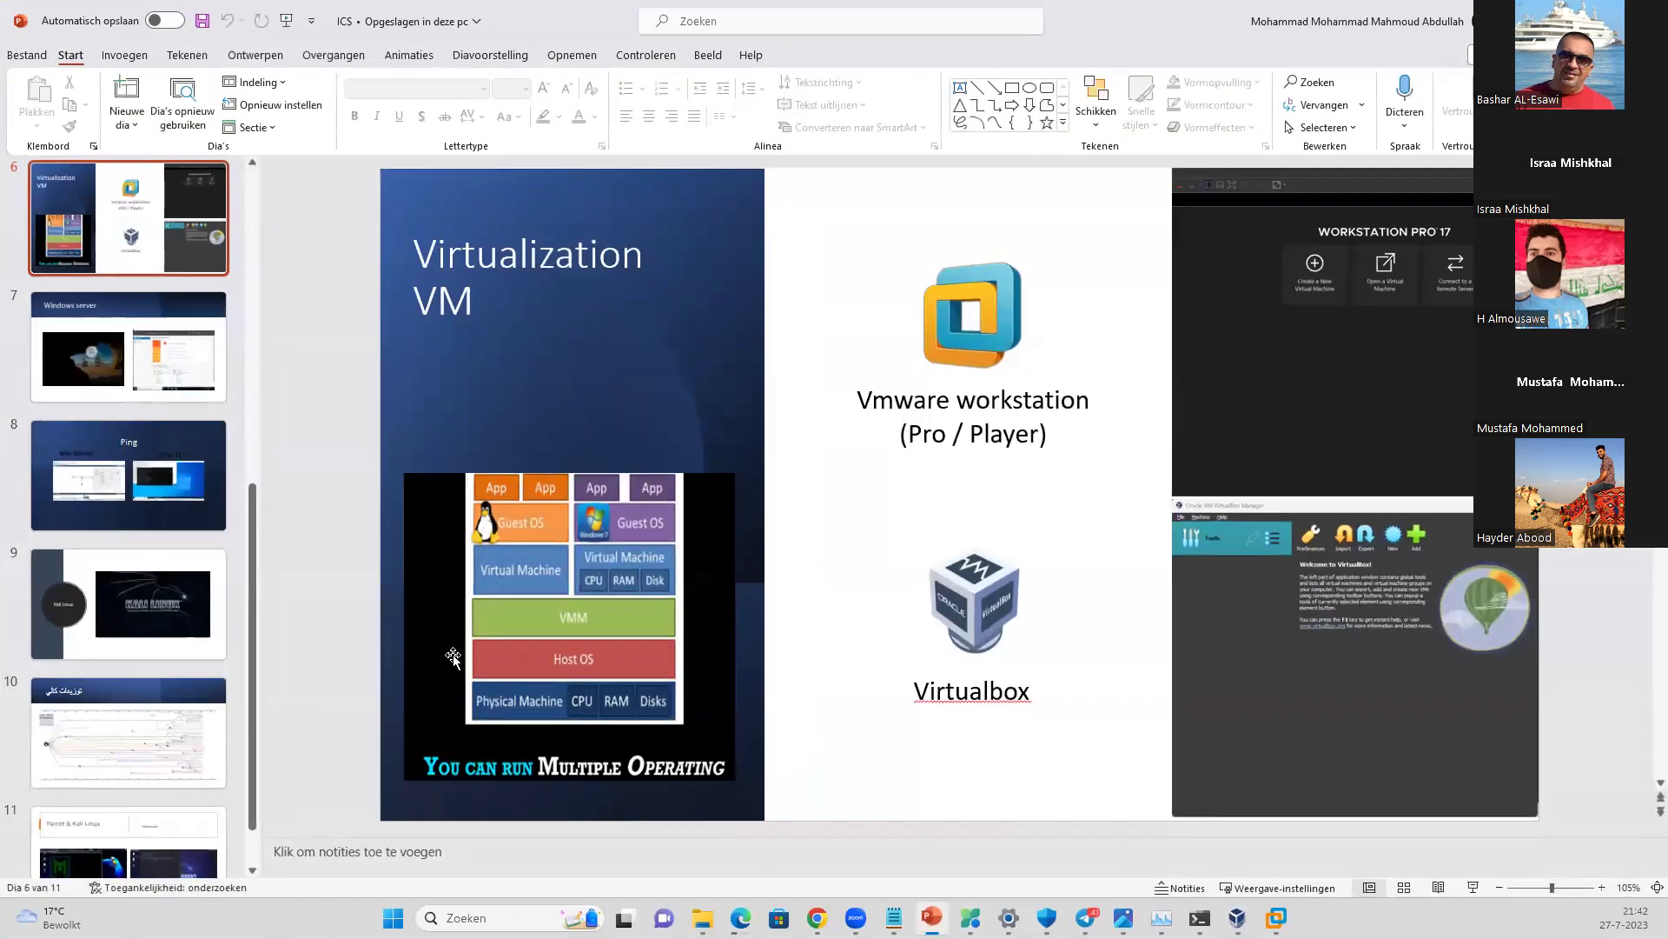
pyautogui.click(154, 332)
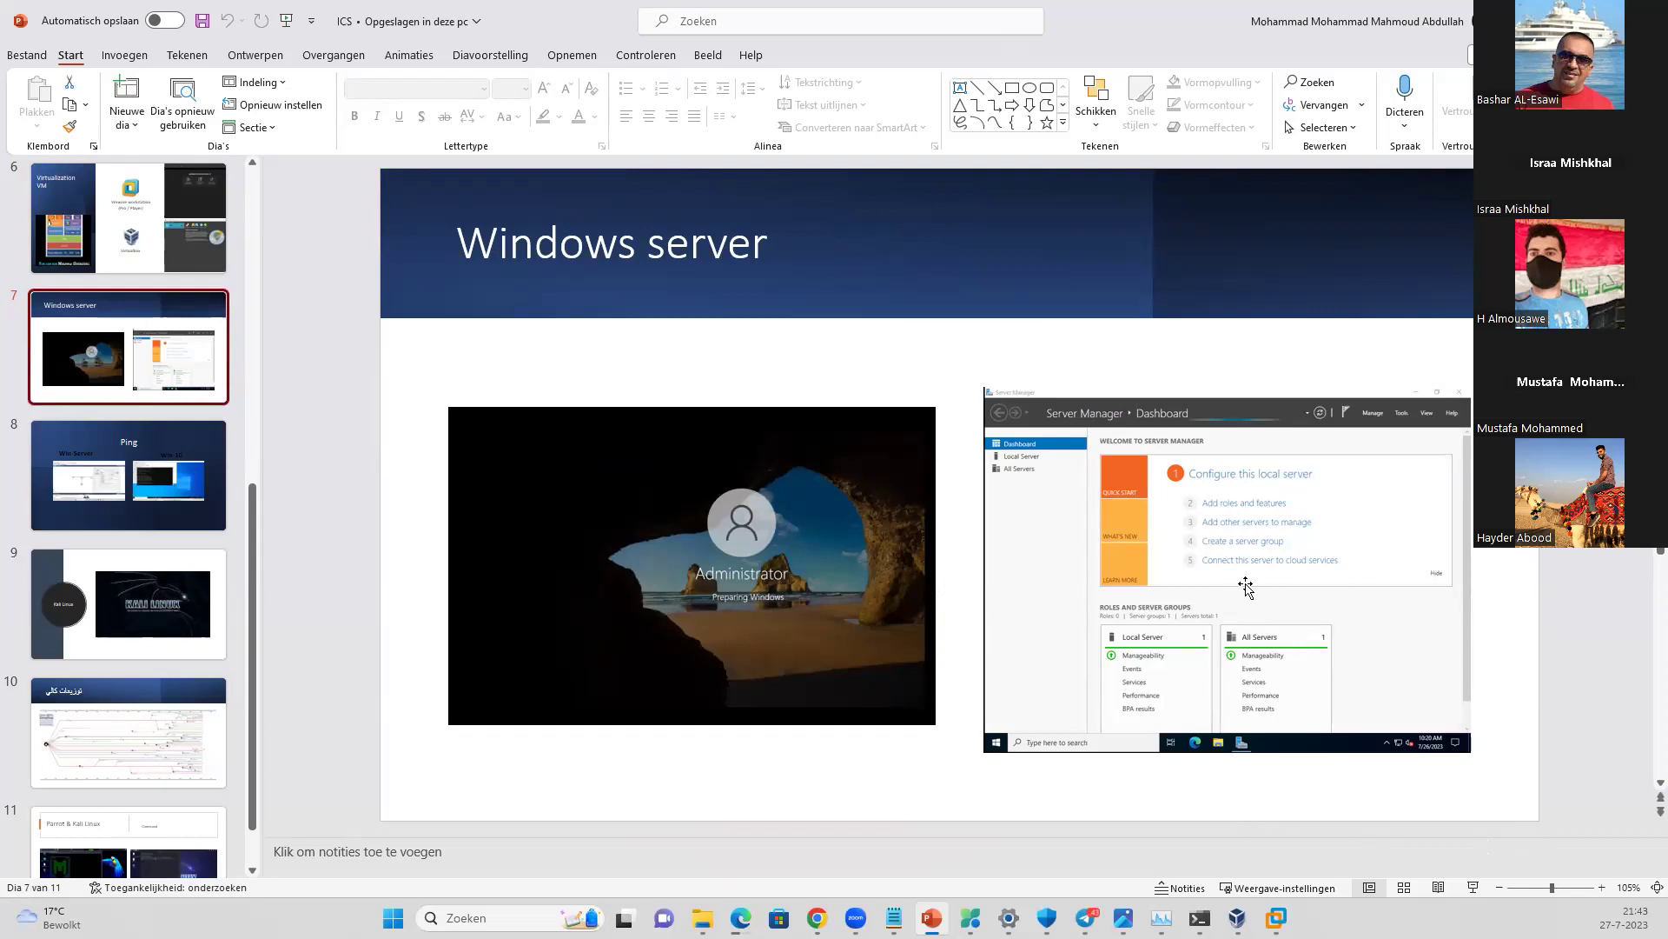
pyautogui.scroll(3, 79, 397)
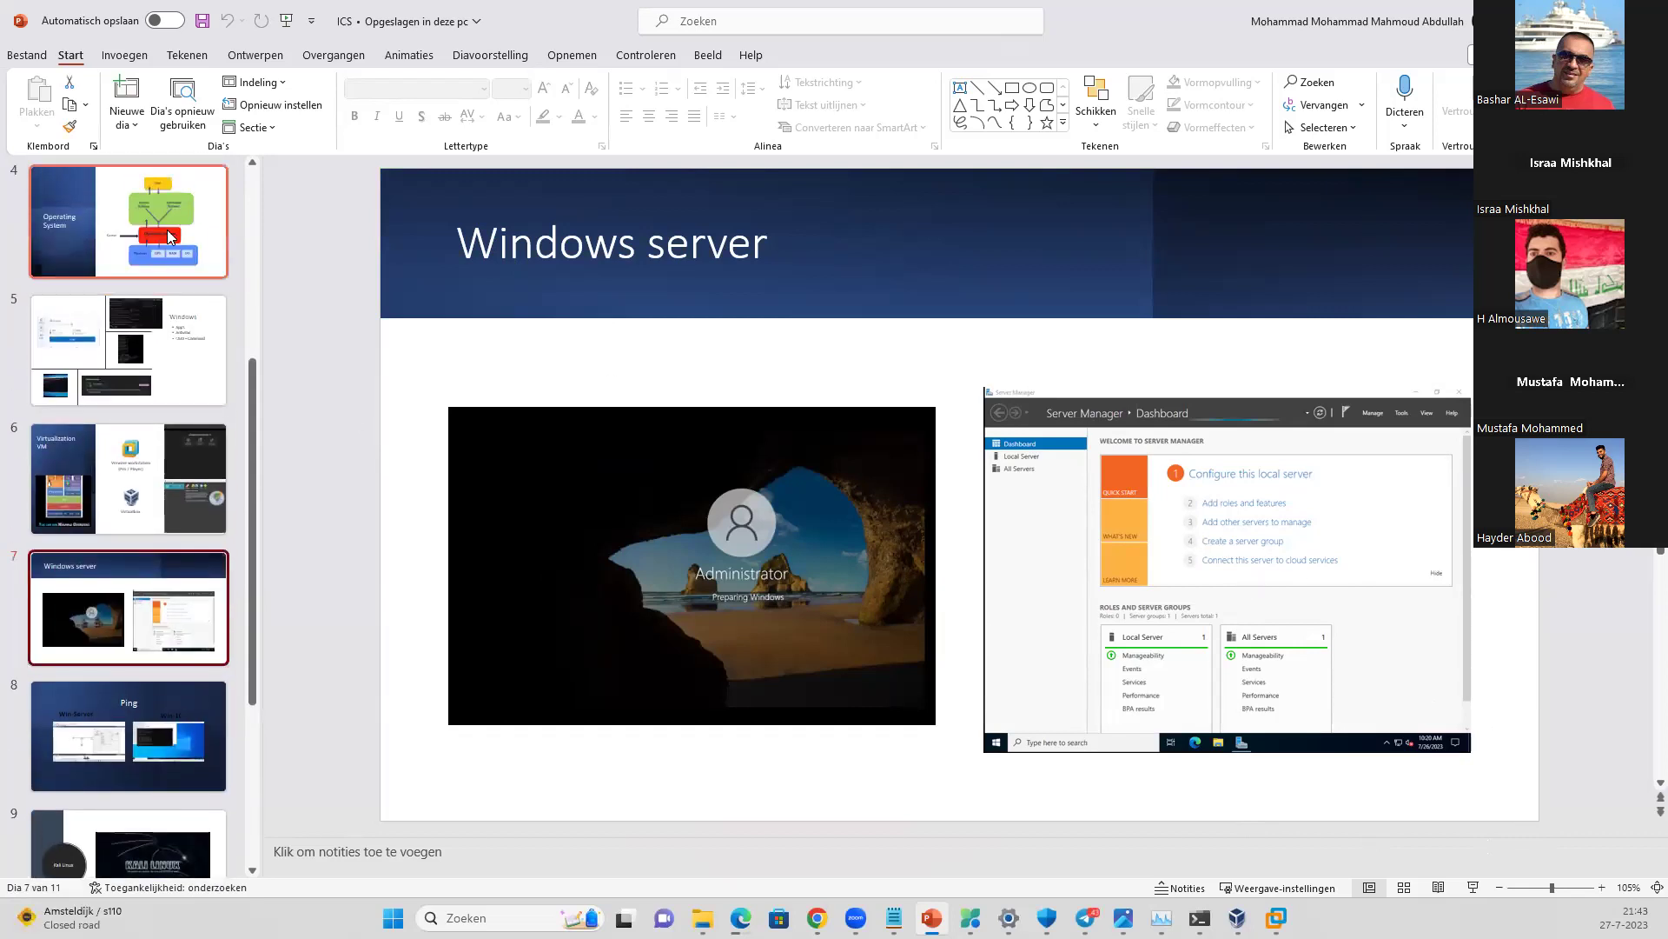
pyautogui.scroll(3, 96, 347)
pyautogui.click(109, 300)
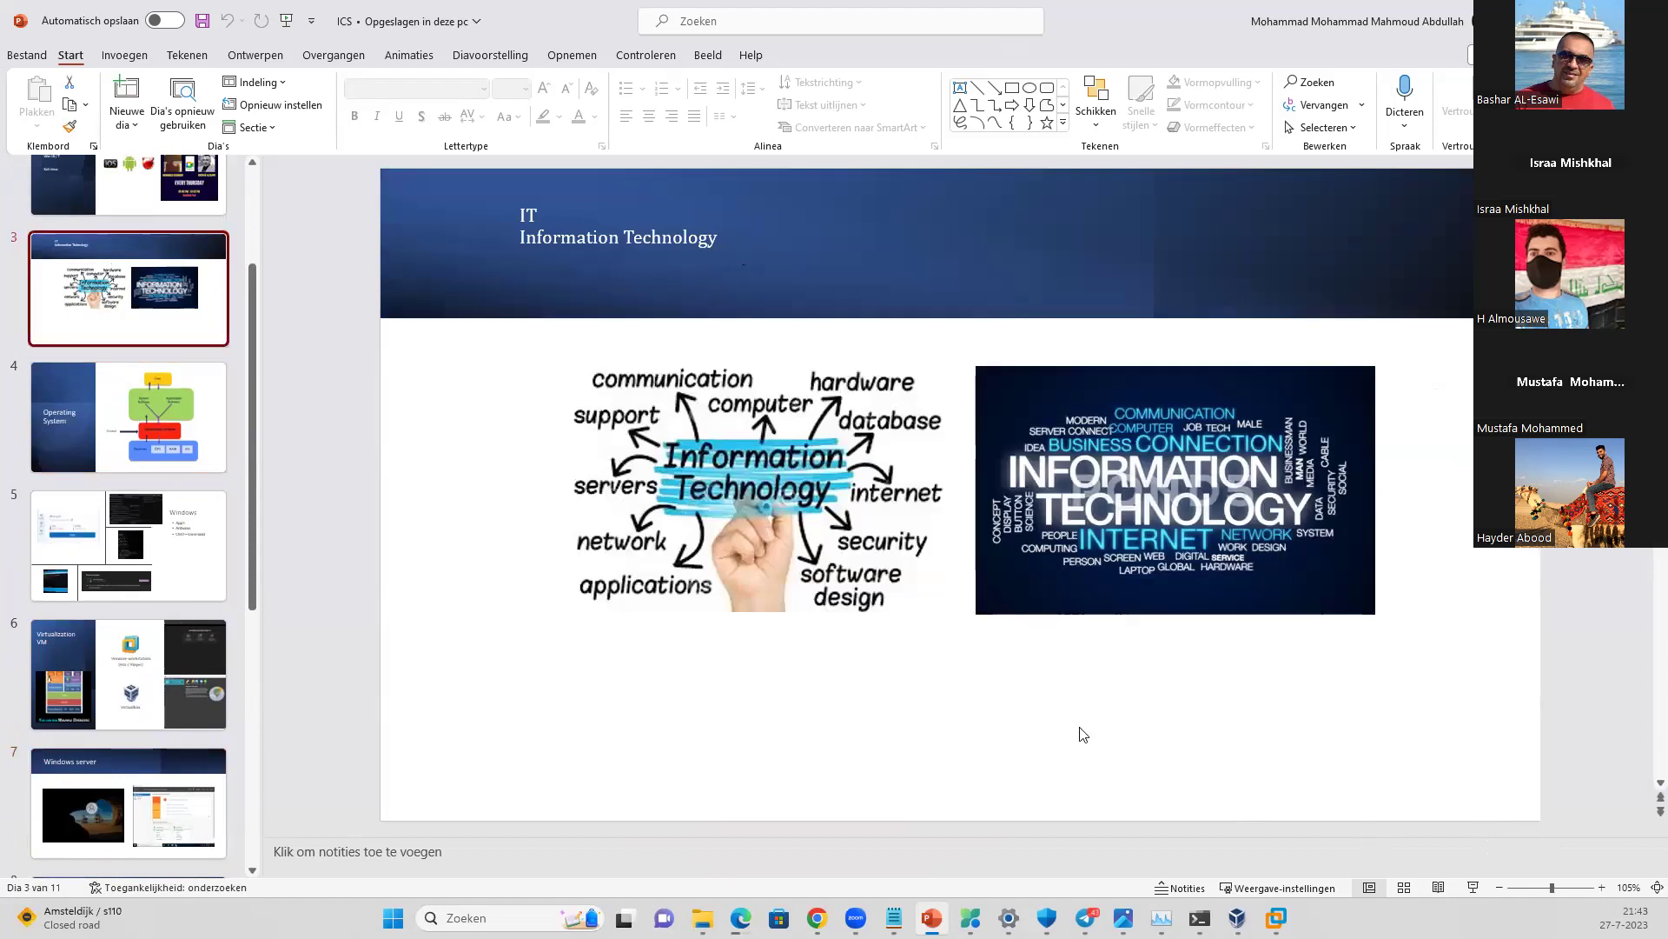
pyautogui.click(932, 917)
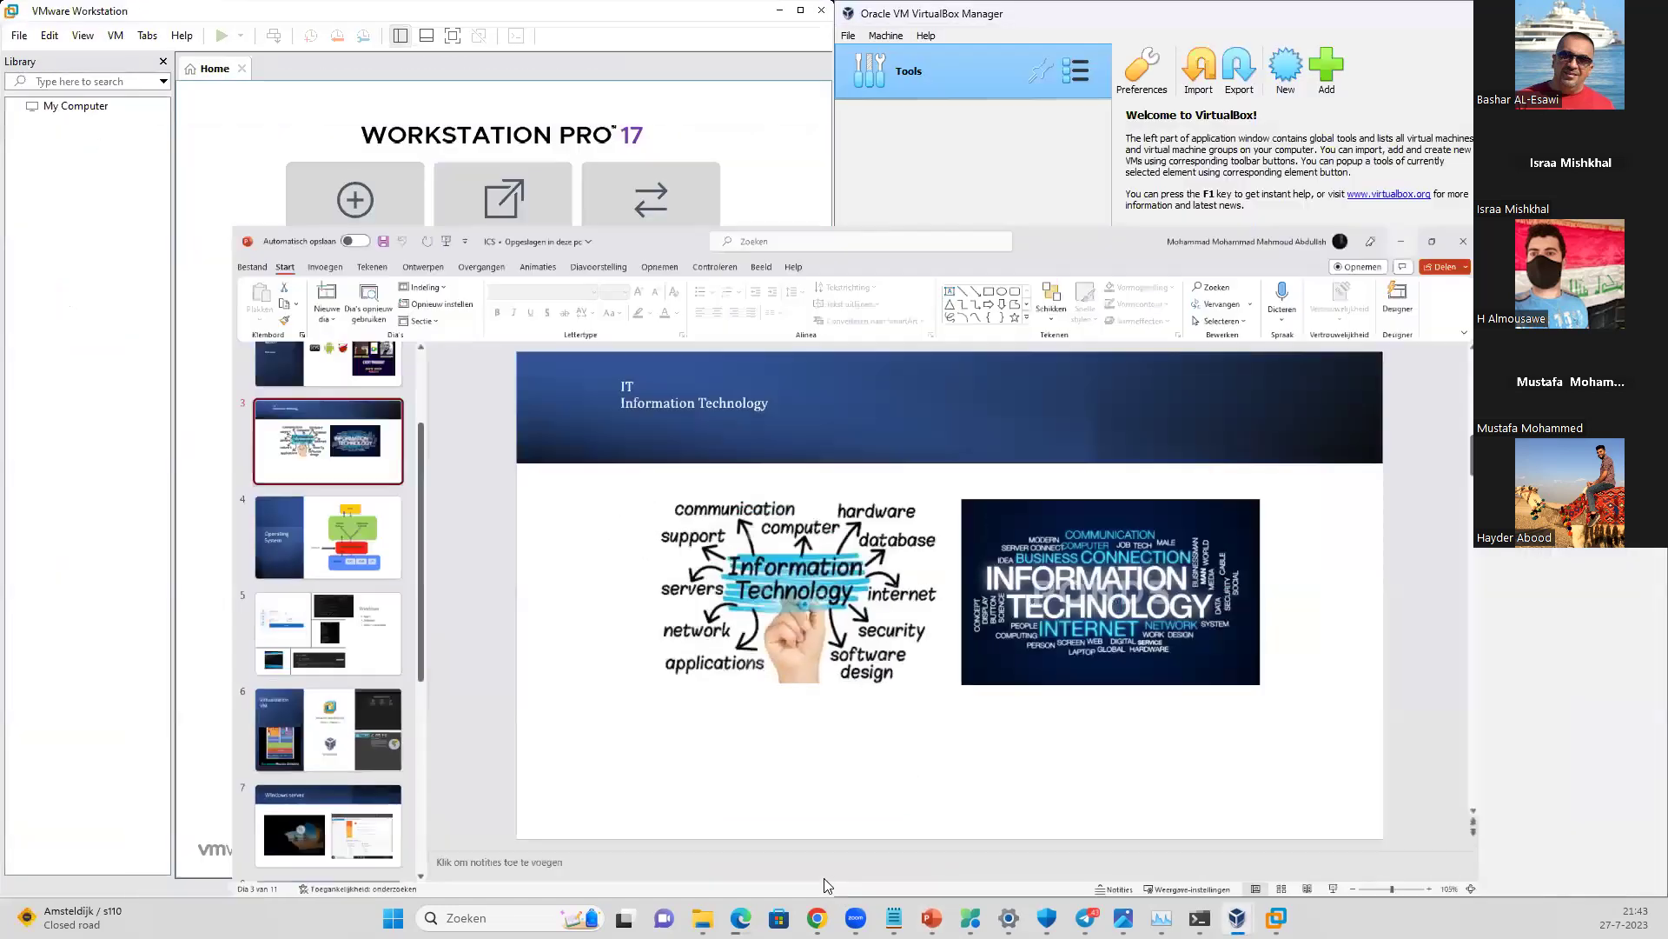
# - Switch to Chrome, maximize the window, and open the subscribed ICT Academy channel on YouTube, highlighting its address
pyautogui.moveTo(817, 917)
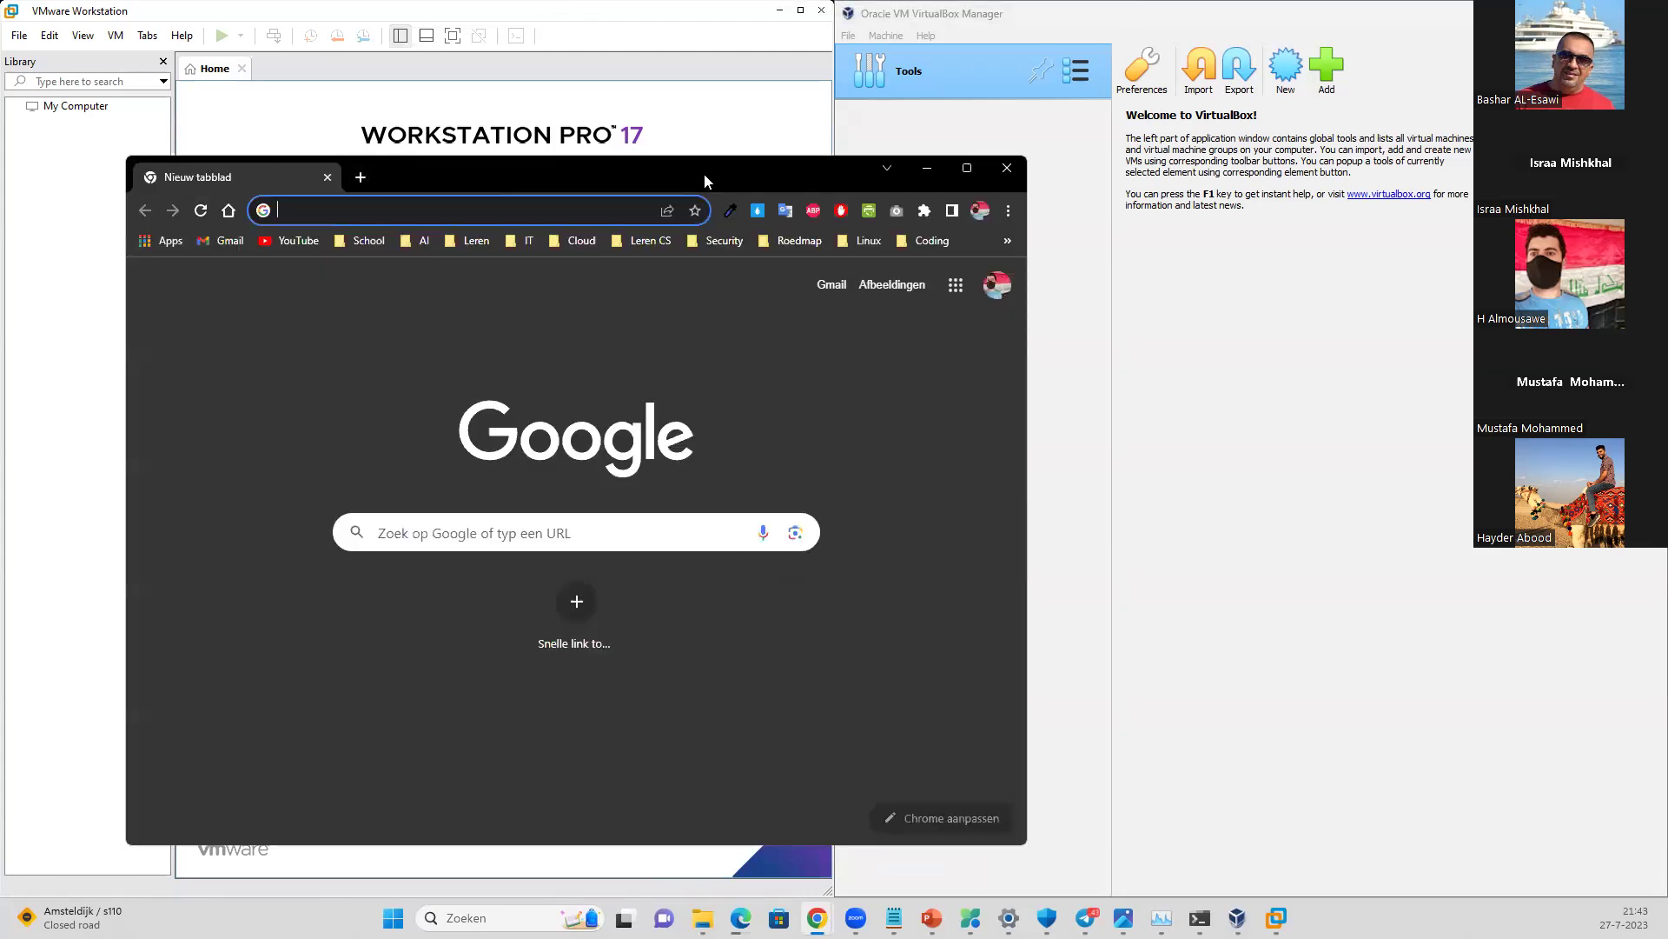
pyautogui.doubleClick(704, 174)
pyautogui.click(166, 85)
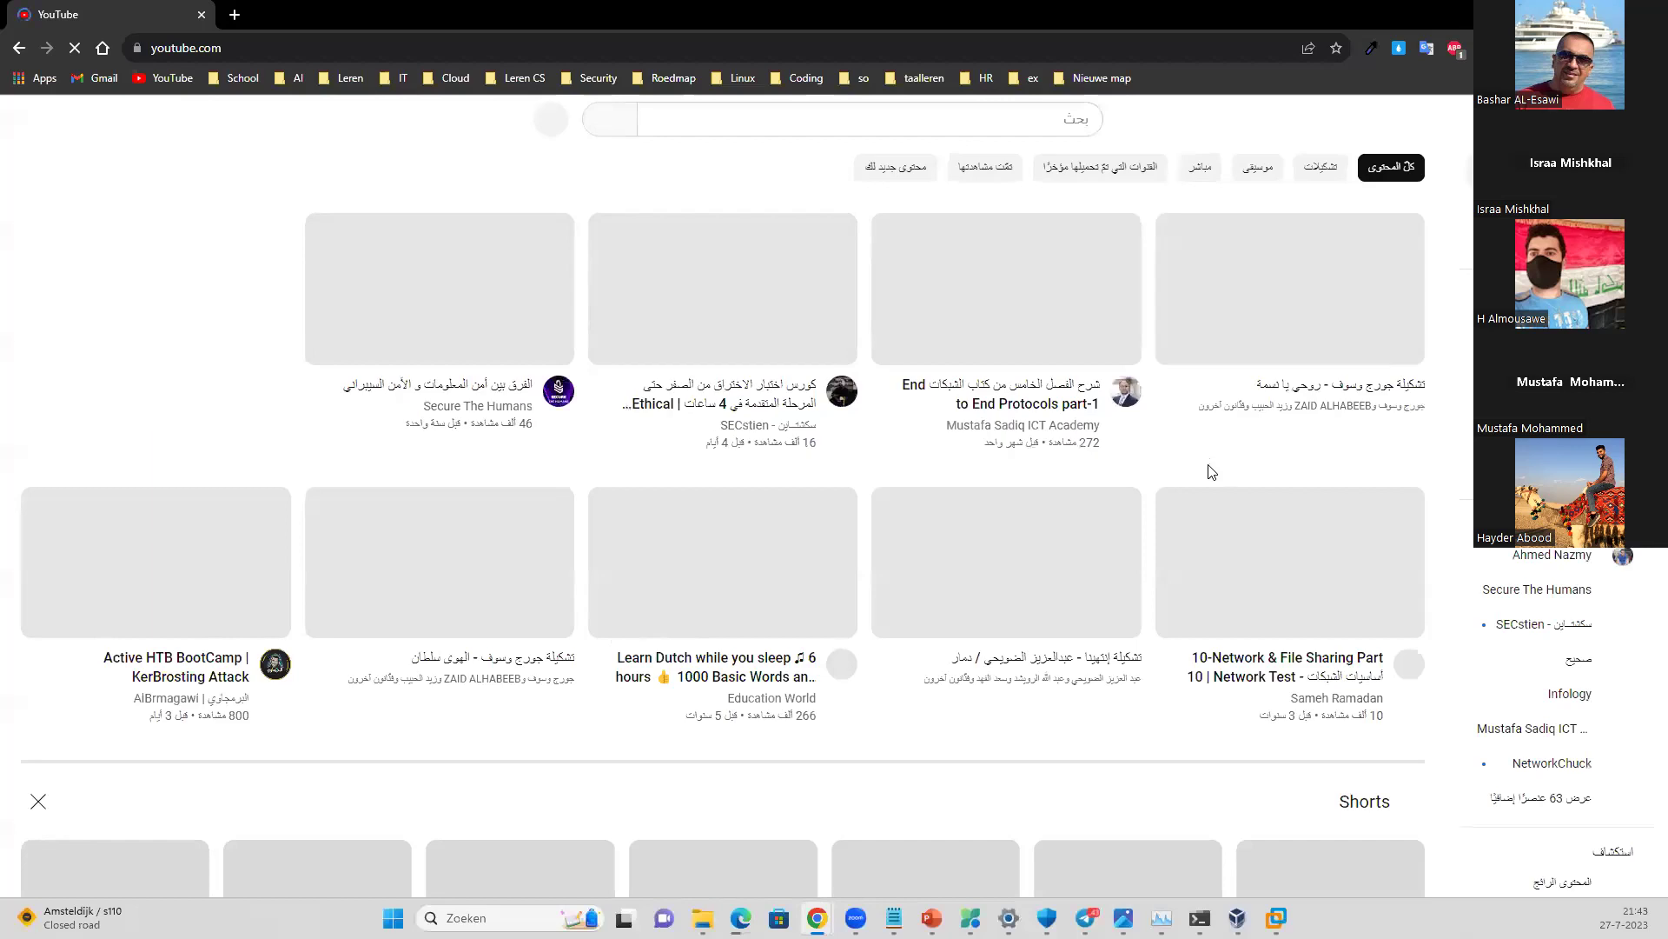
pyautogui.click(1517, 738)
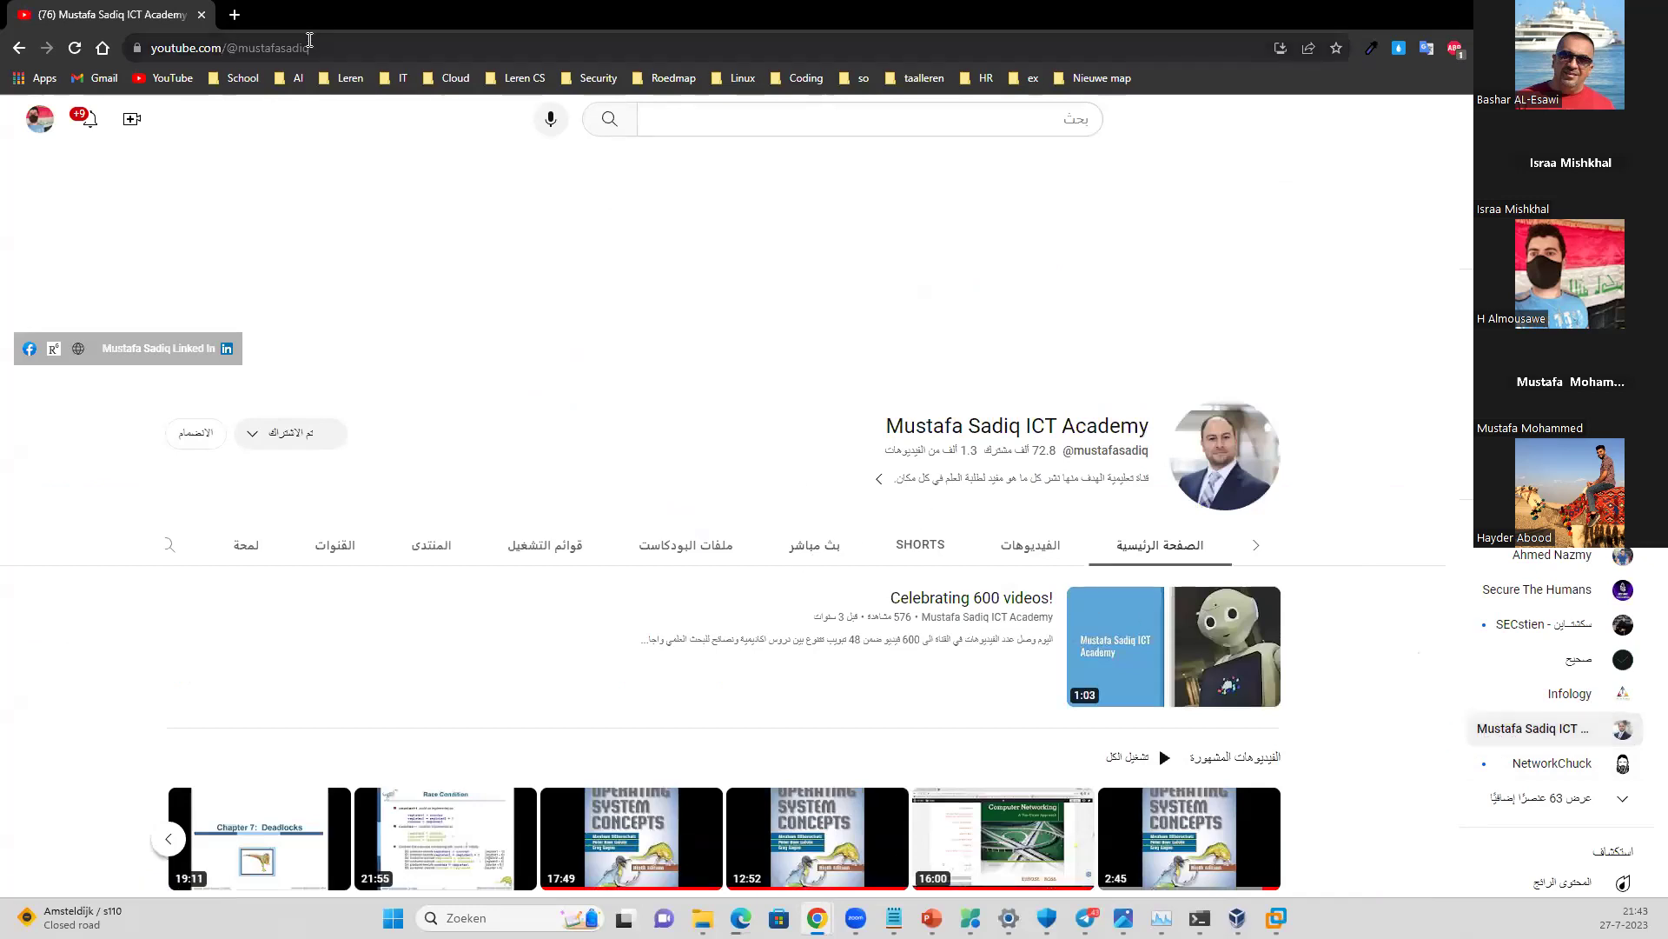
pyautogui.click(375, 36)
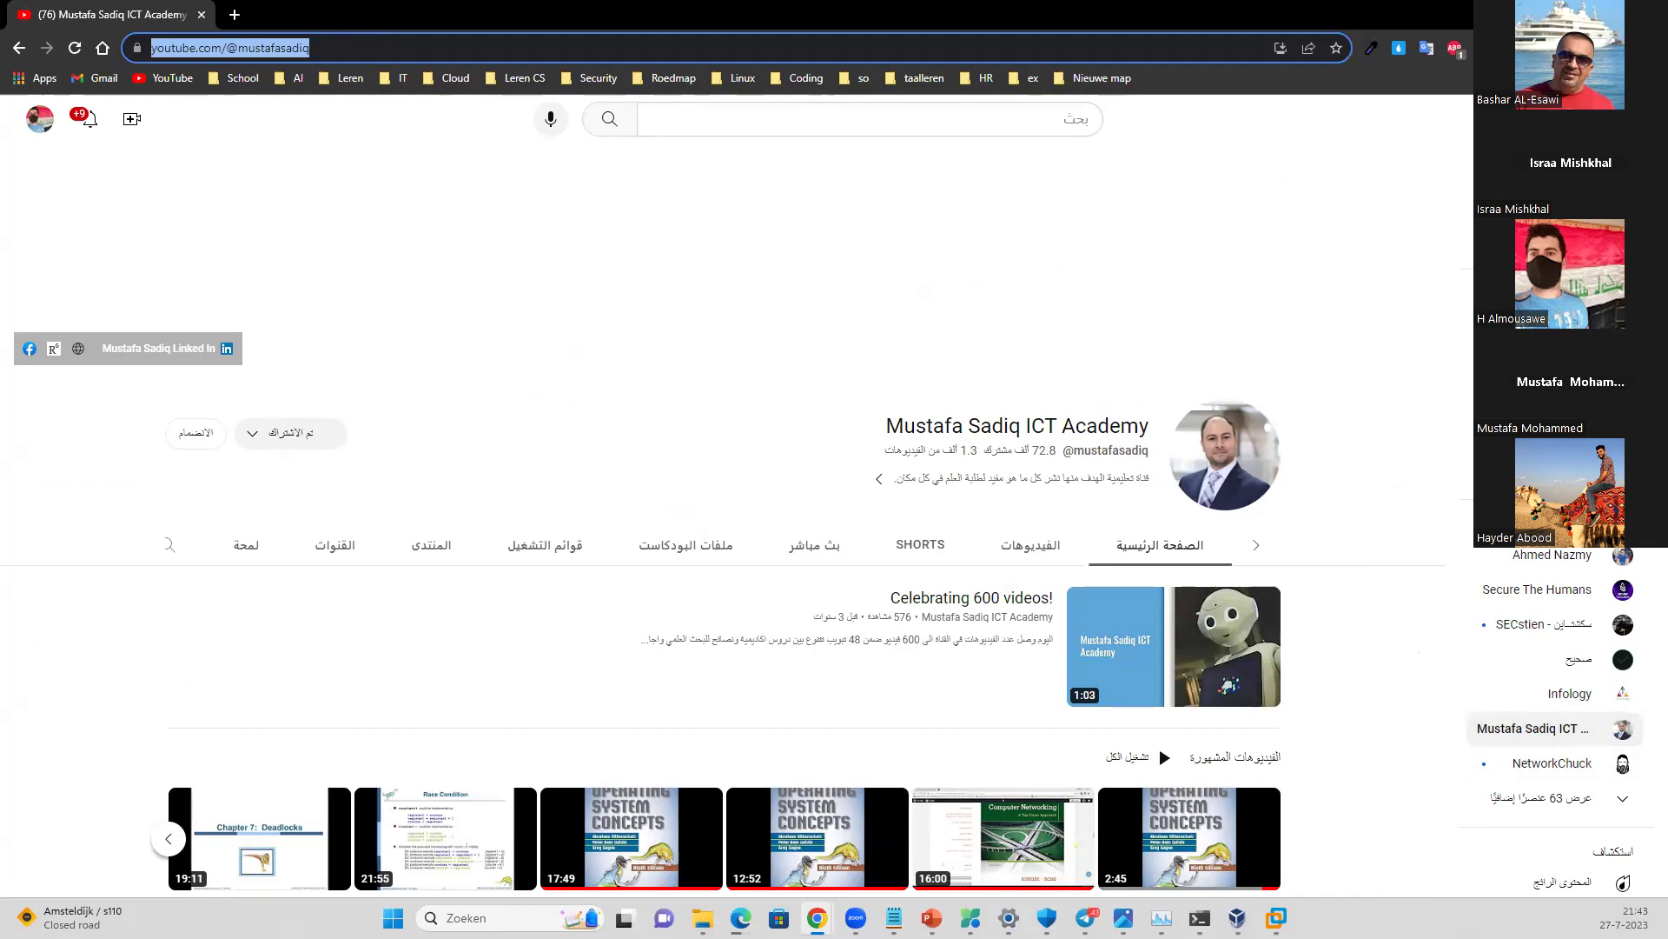
pyautogui.press('Escape')
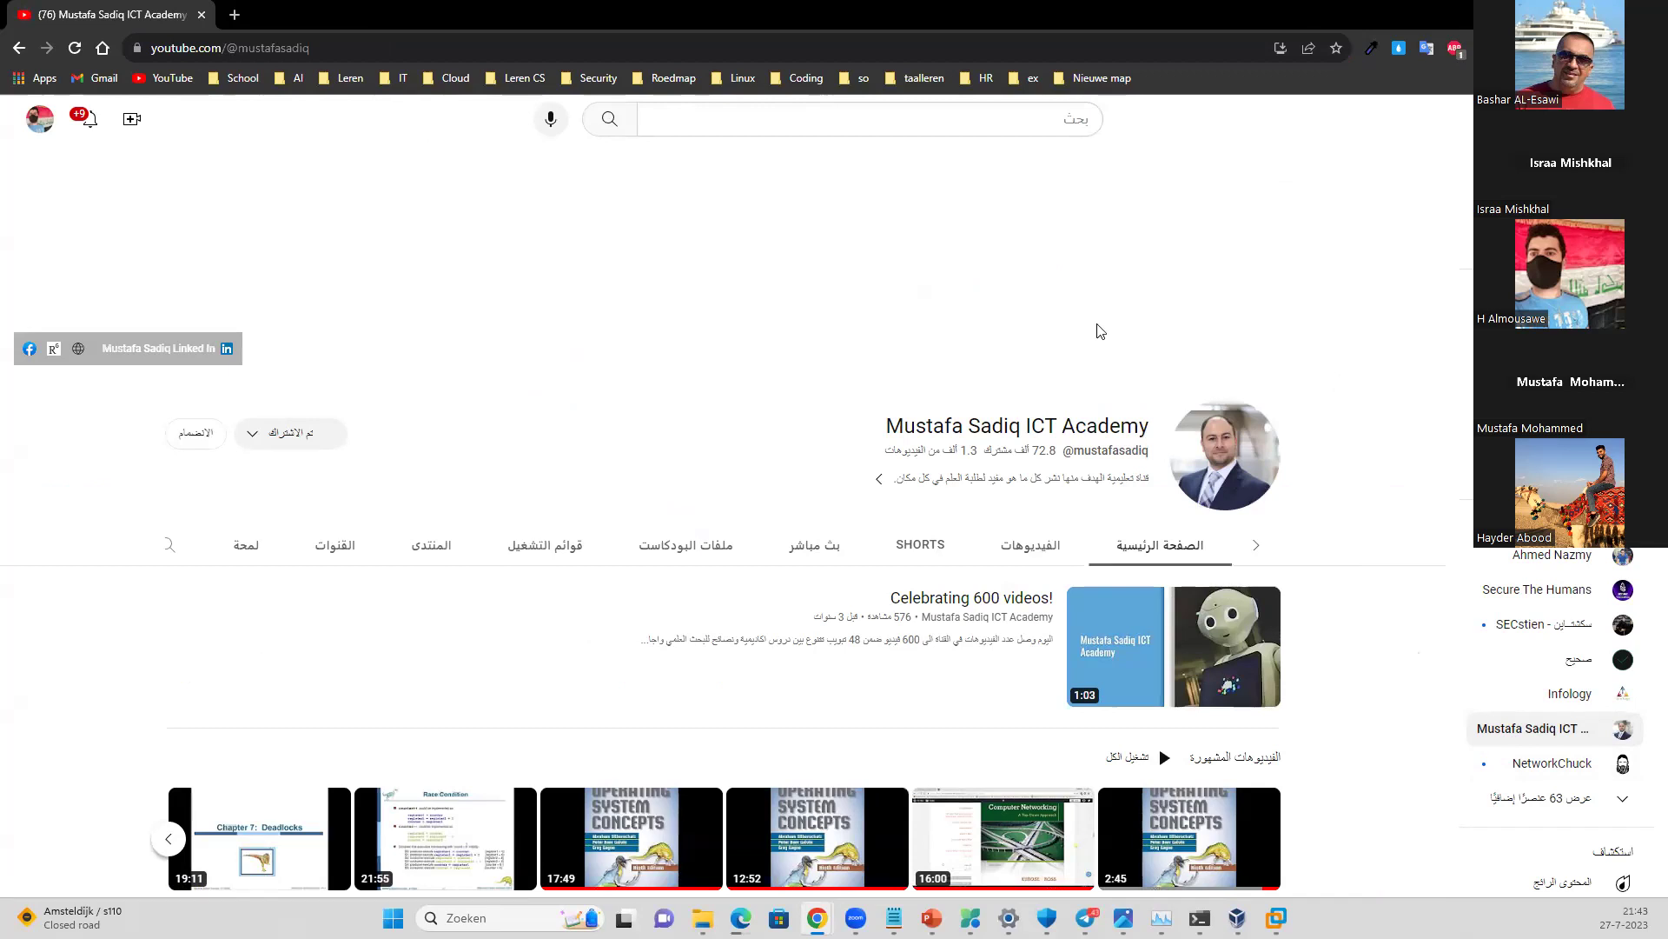
# - Open the IT Fundamentals playlist from the channel's playlists and pause its first video
pyautogui.click(547, 551)
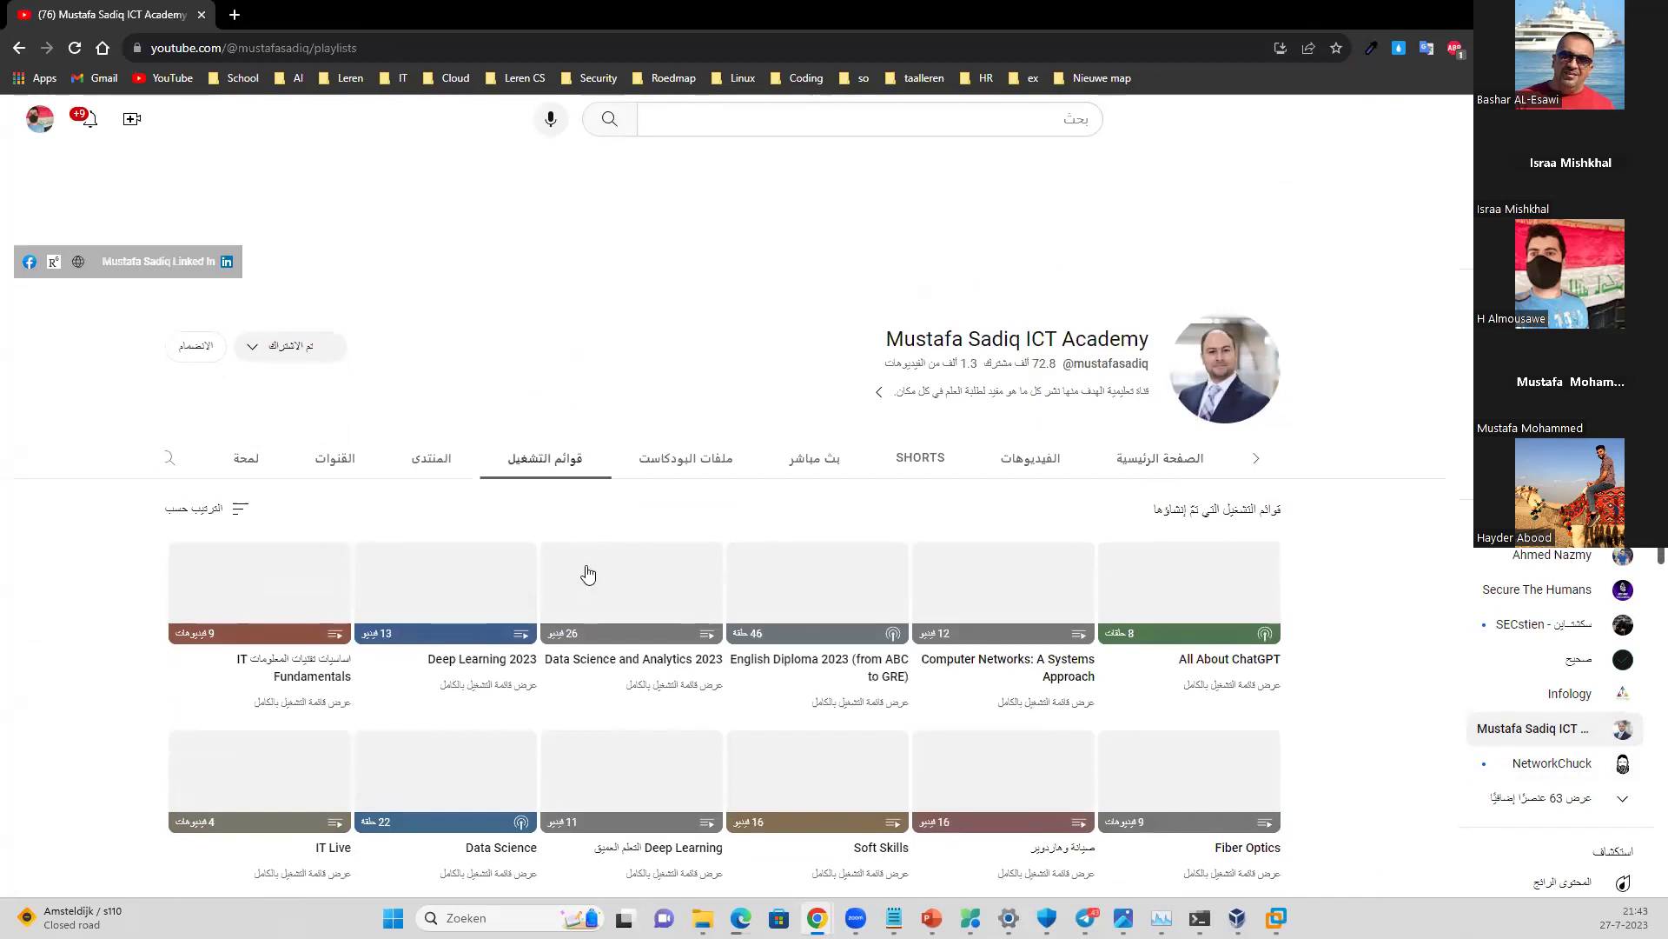
pyautogui.scroll(-1, 626, 591)
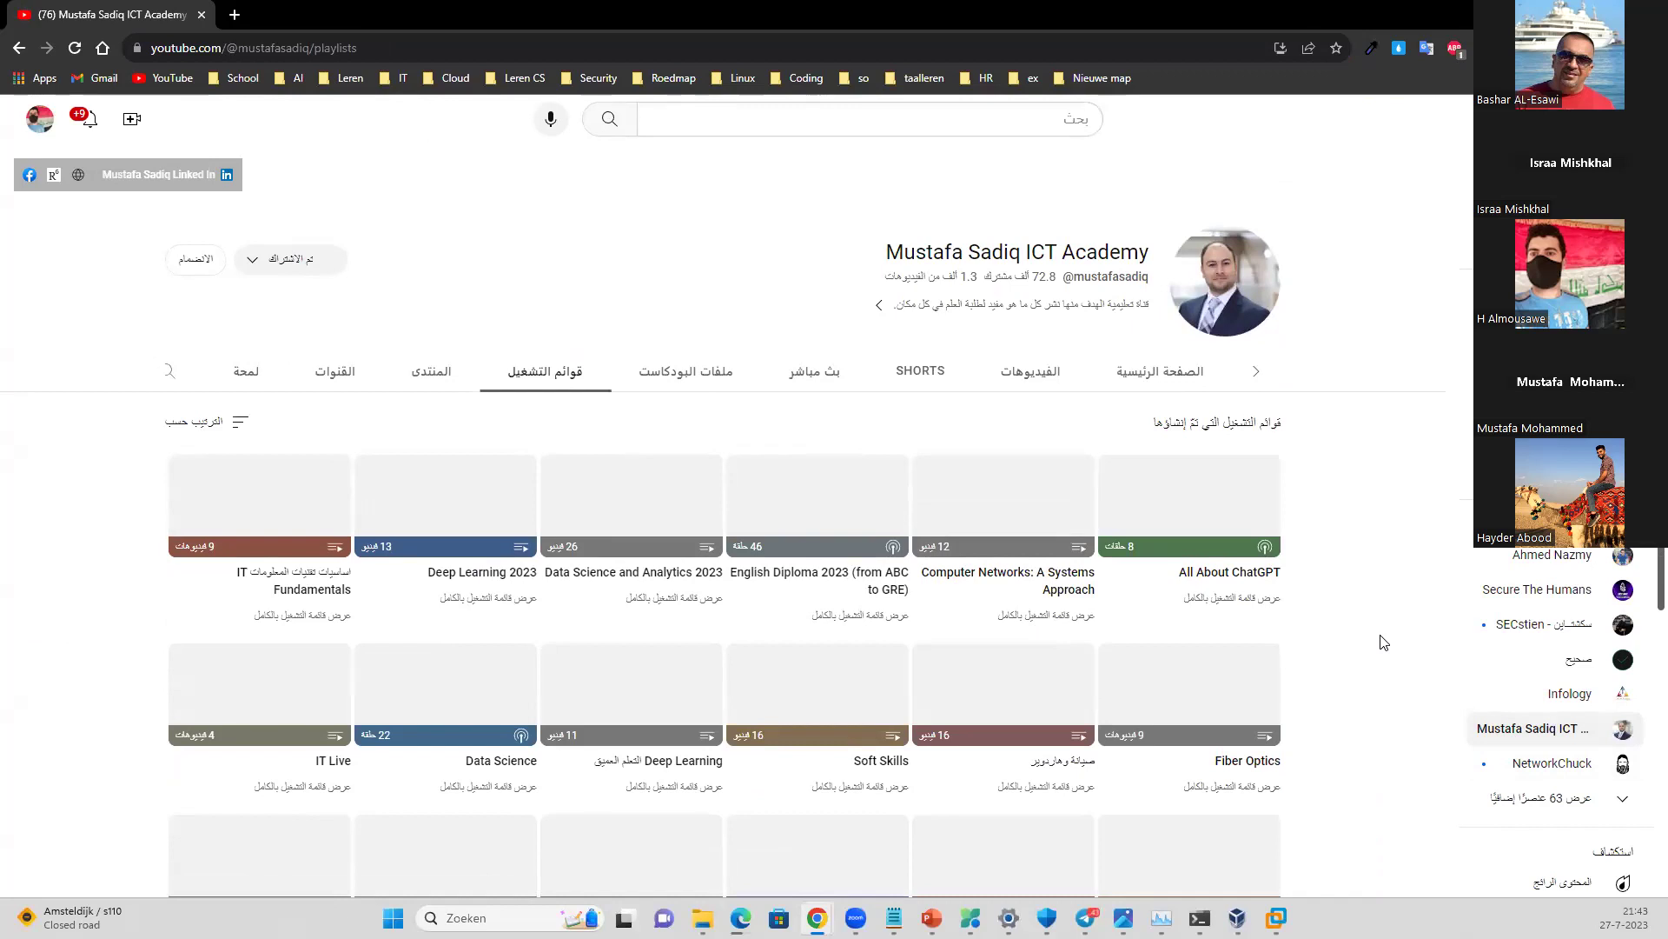
pyautogui.moveTo(233, 528)
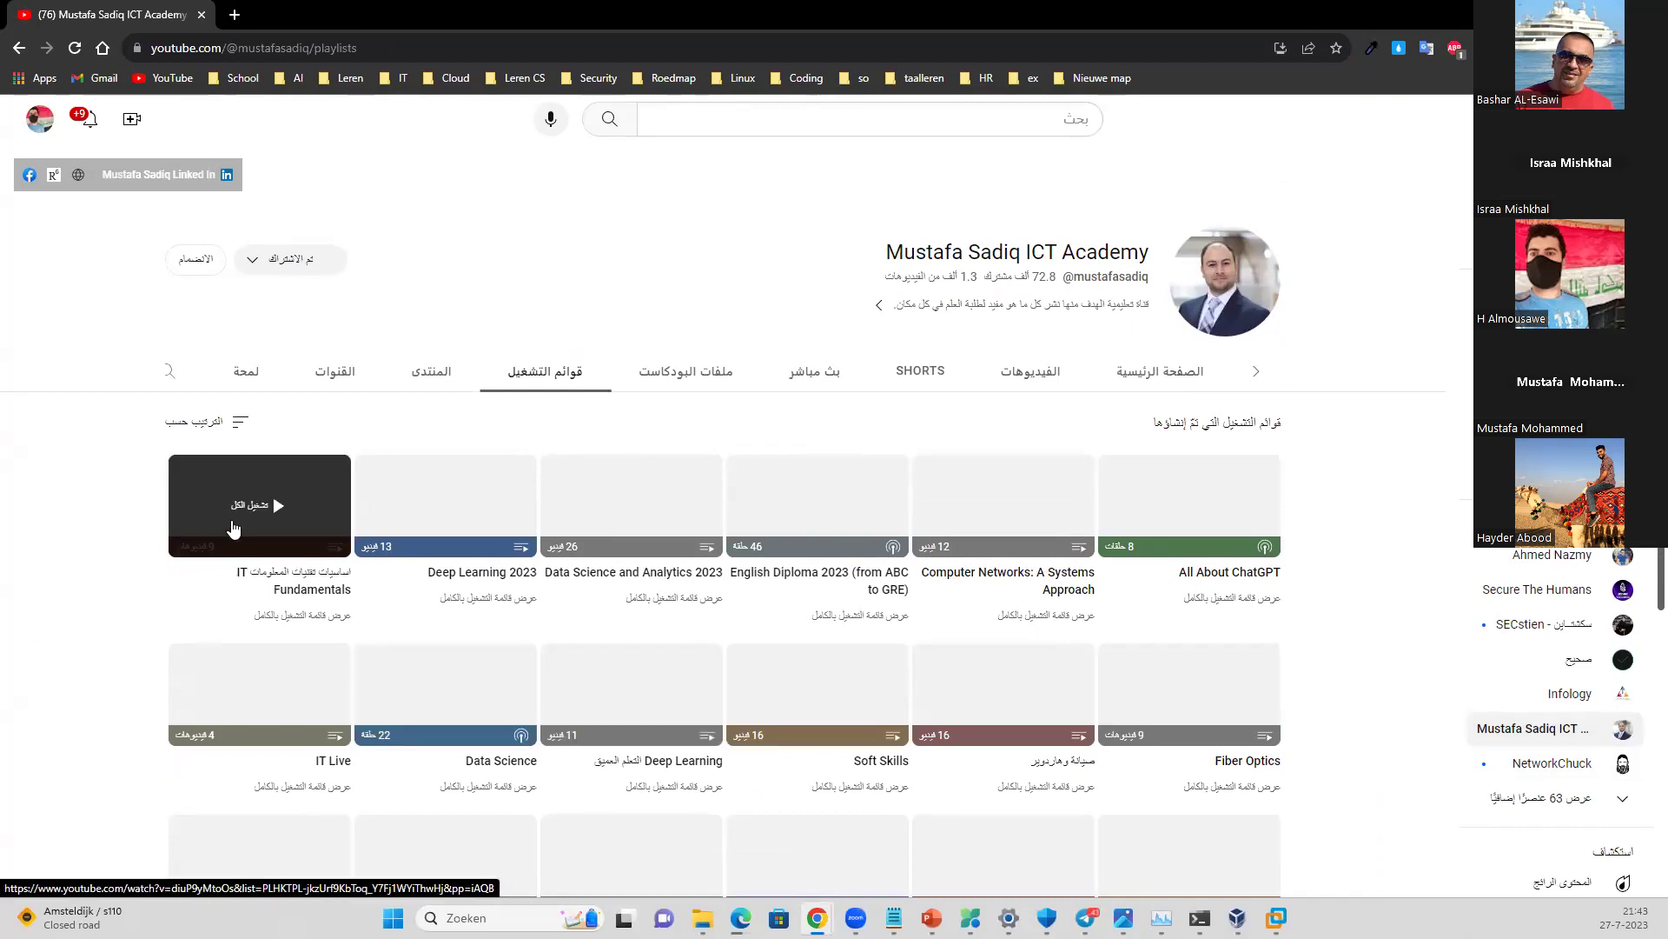
pyautogui.click(258, 566)
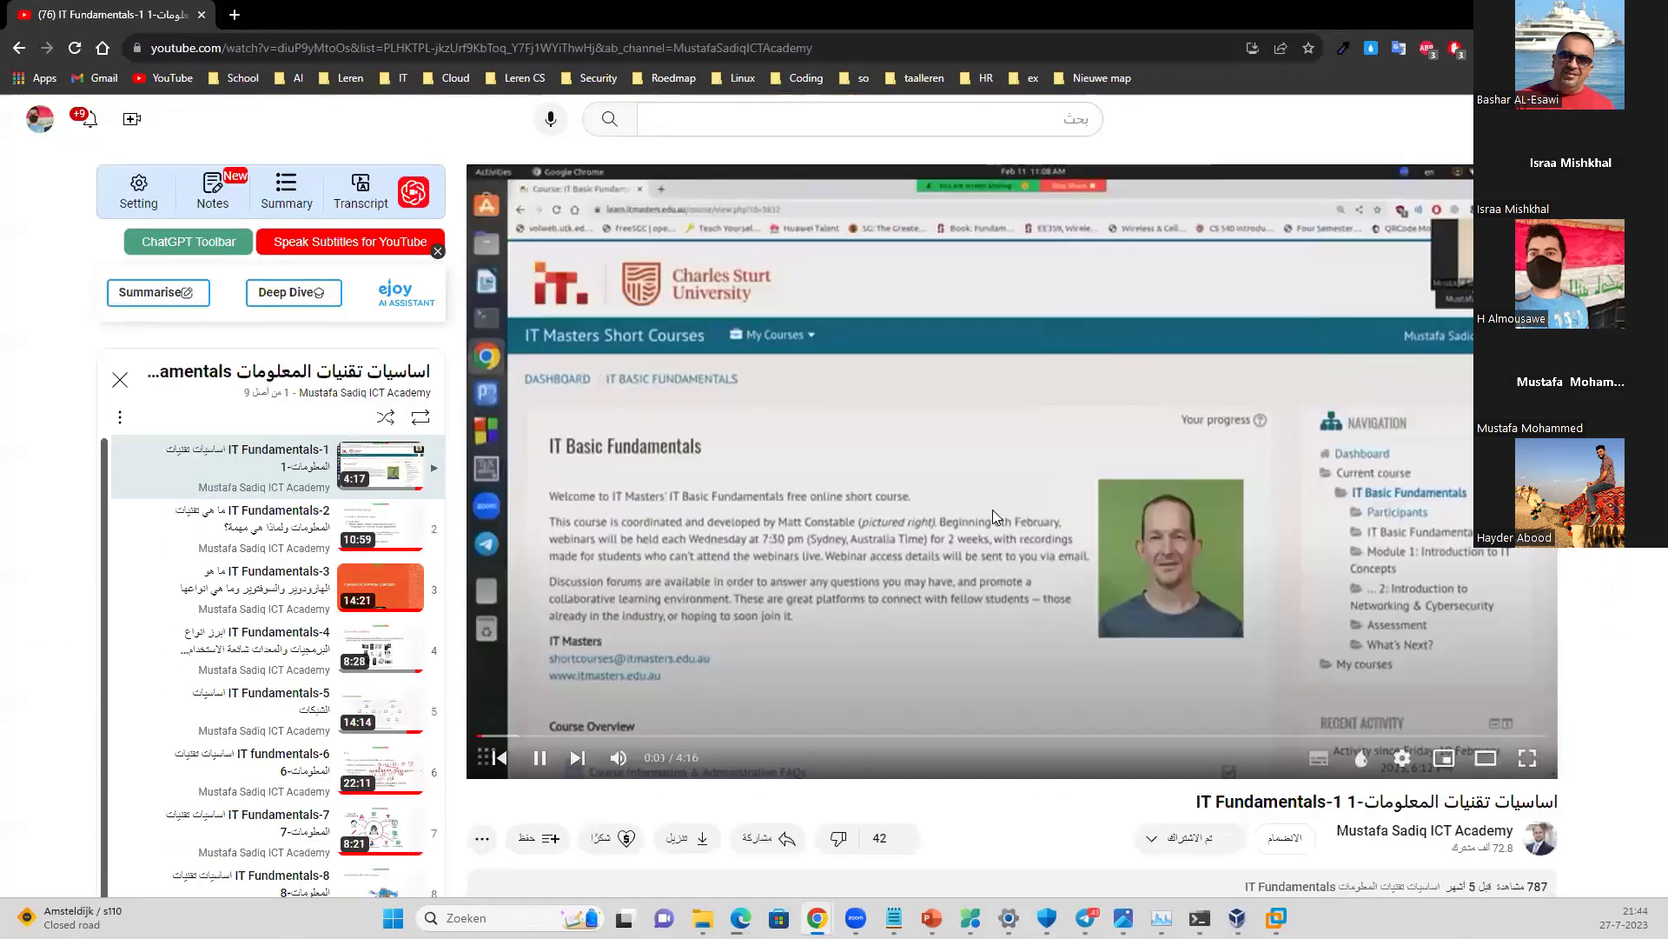
pyautogui.click(992, 510)
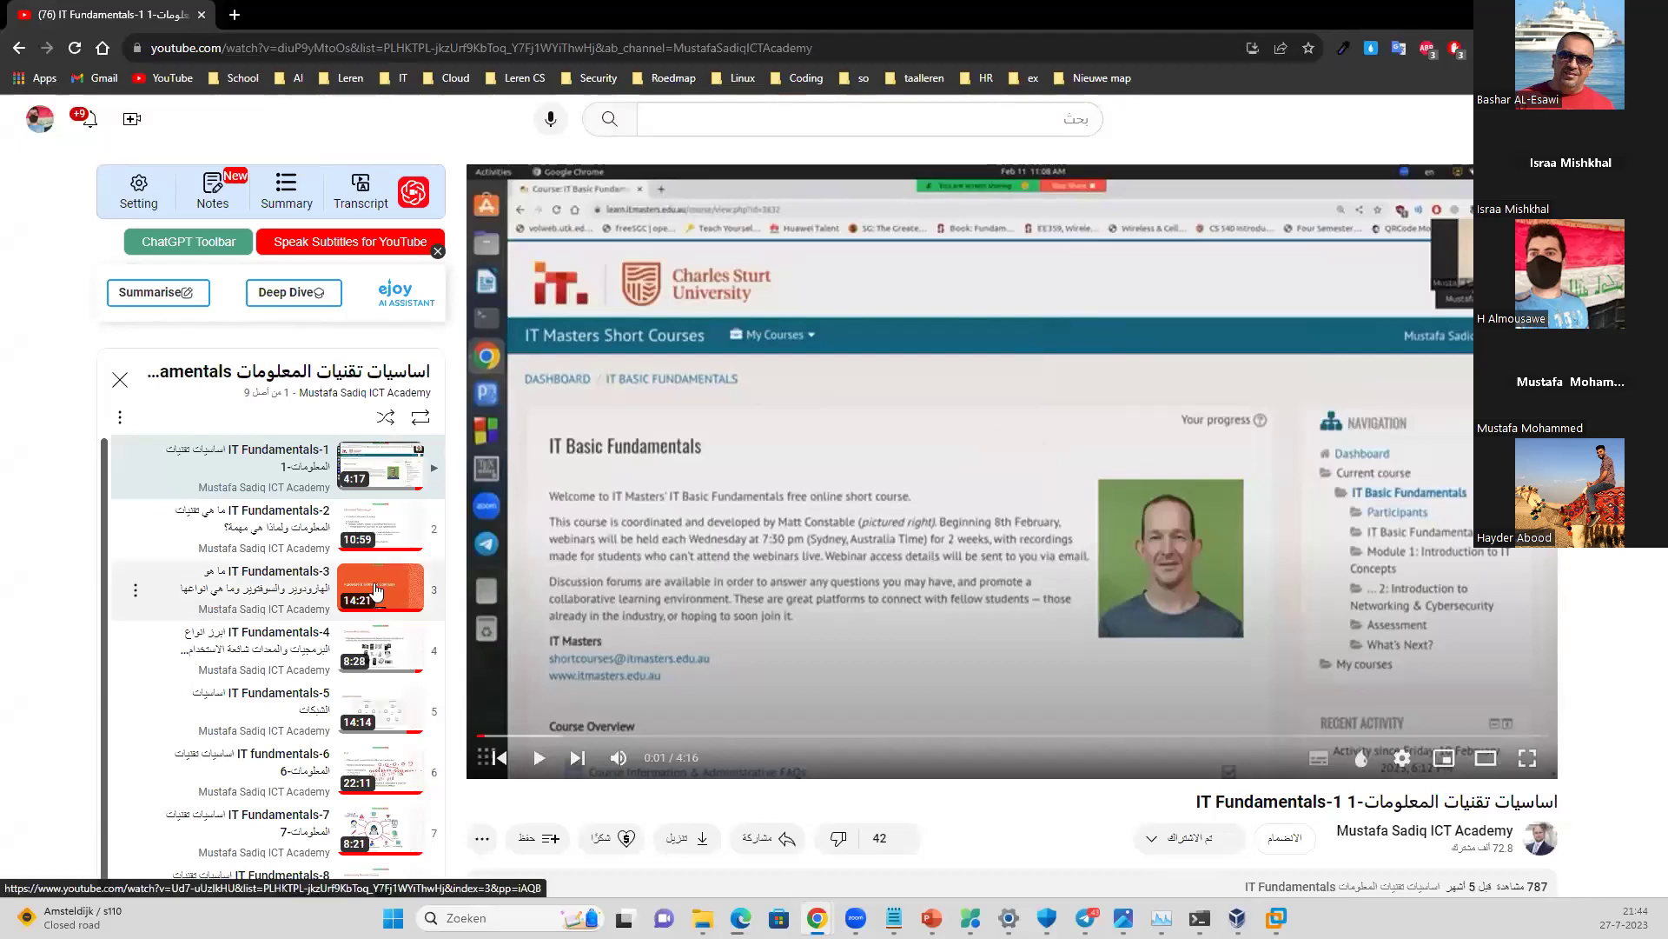
# - Look through the videos in the IT Fundamentals playlist and highlight the page's address
pyautogui.scroll(-1, 217, 626)
pyautogui.scroll(-1, 148, 682)
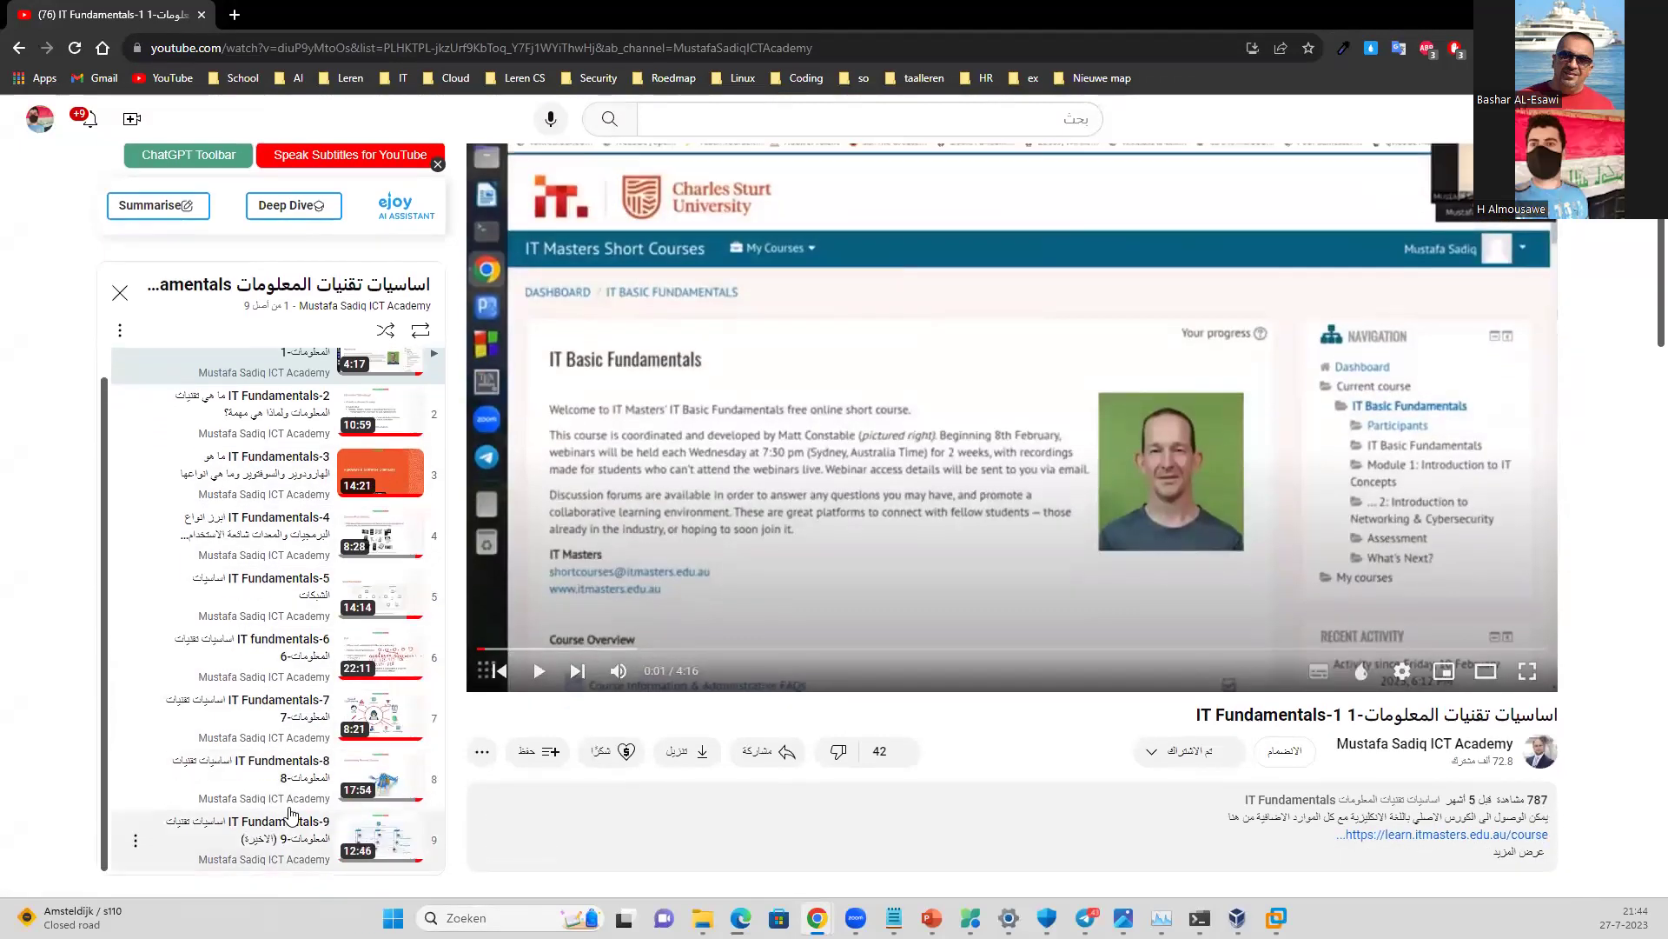
pyautogui.scroll(1, 313, 802)
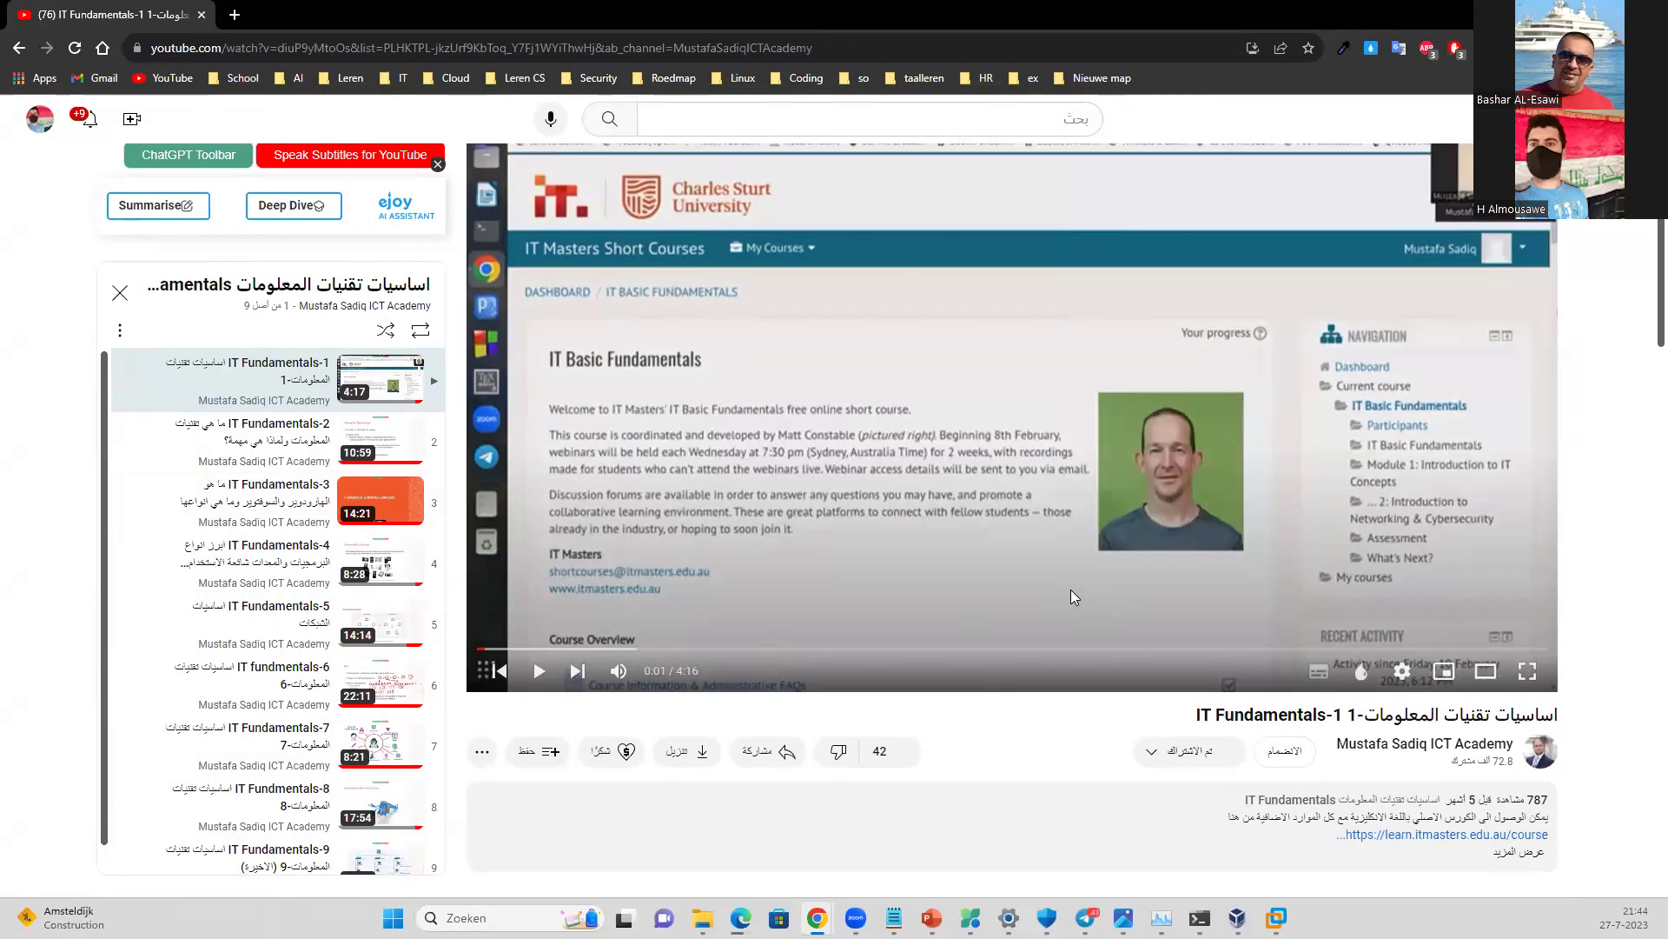
pyautogui.scroll(-2, 1071, 586)
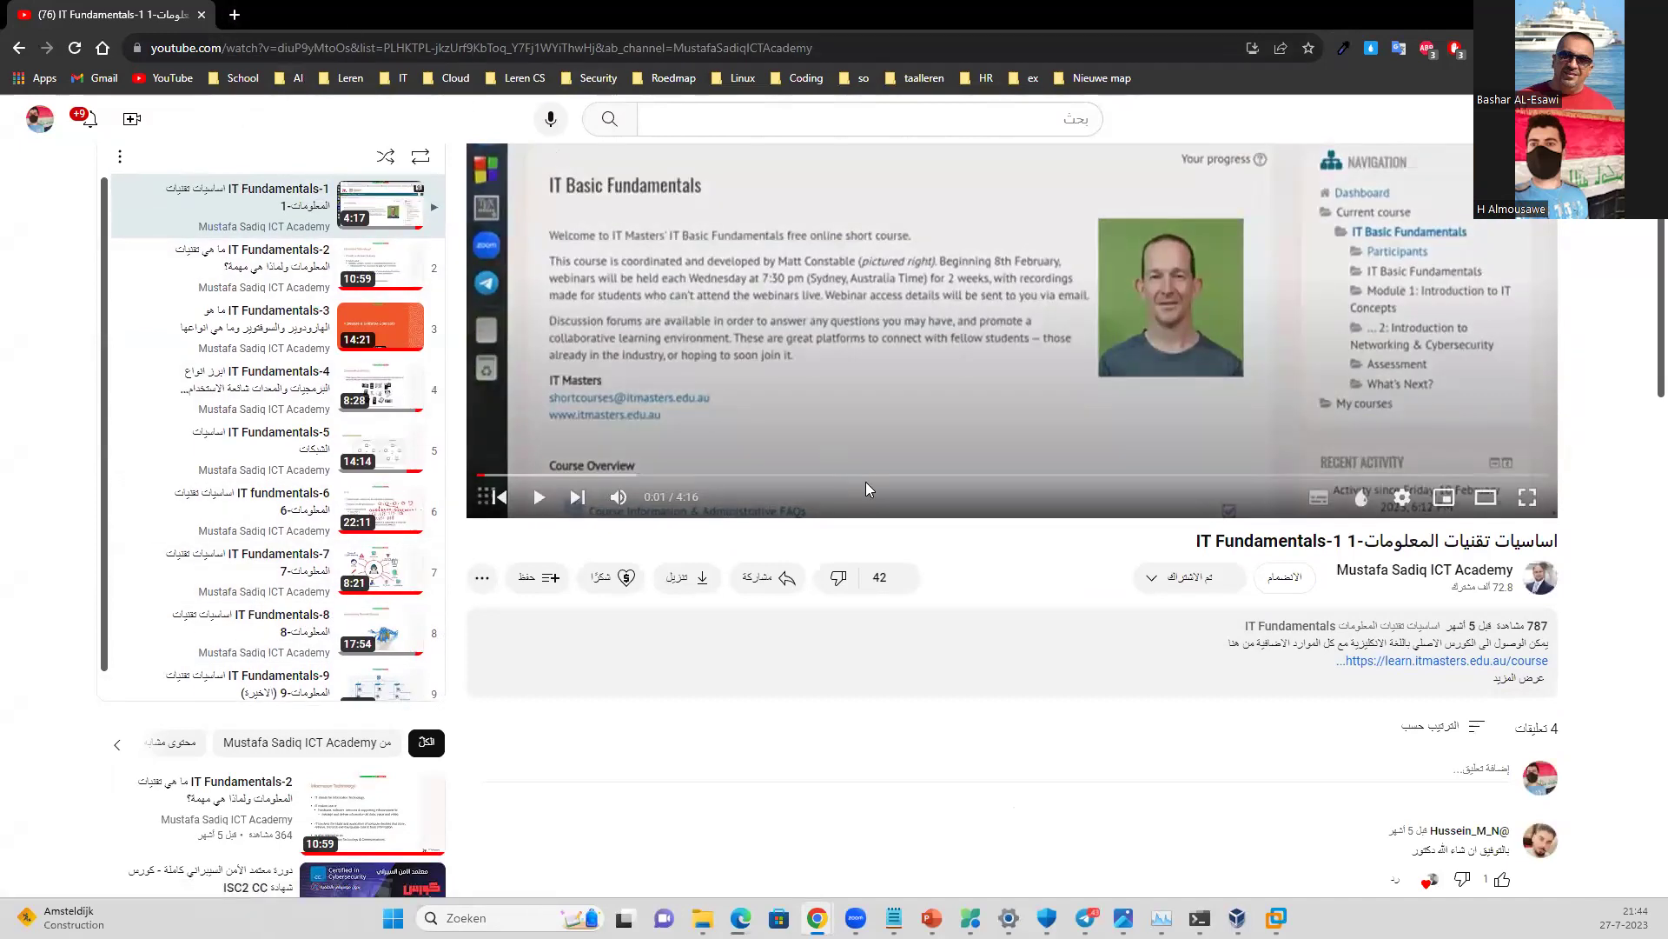
pyautogui.scroll(3, 872, 487)
pyautogui.click(352, 48)
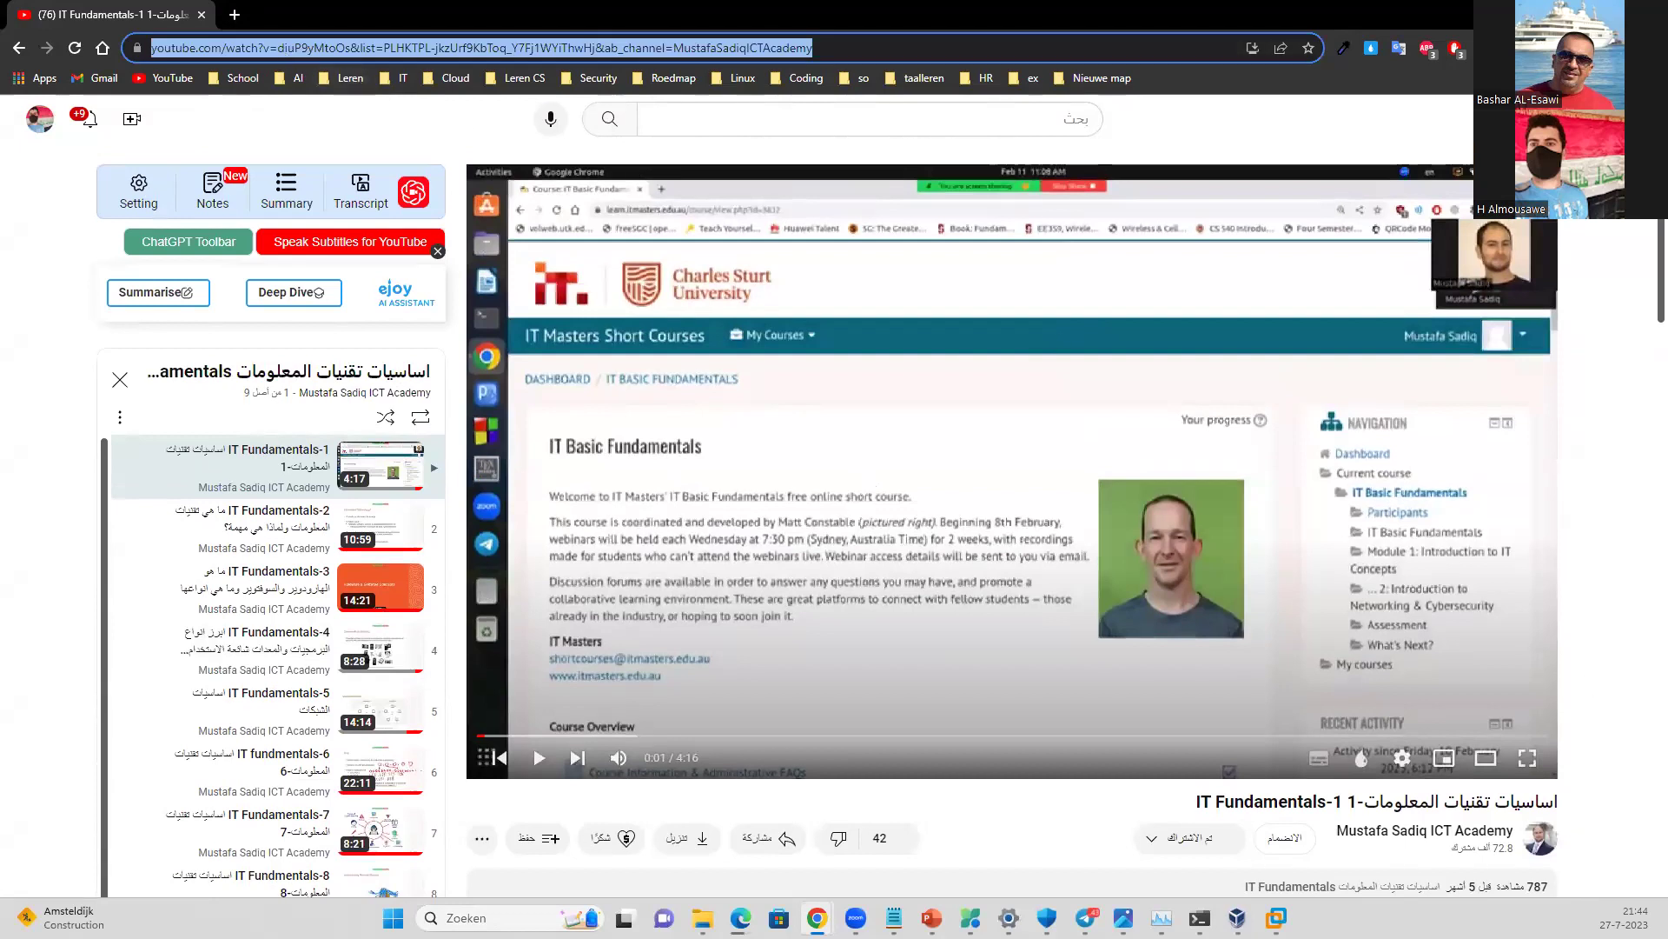
pyautogui.press('Escape')
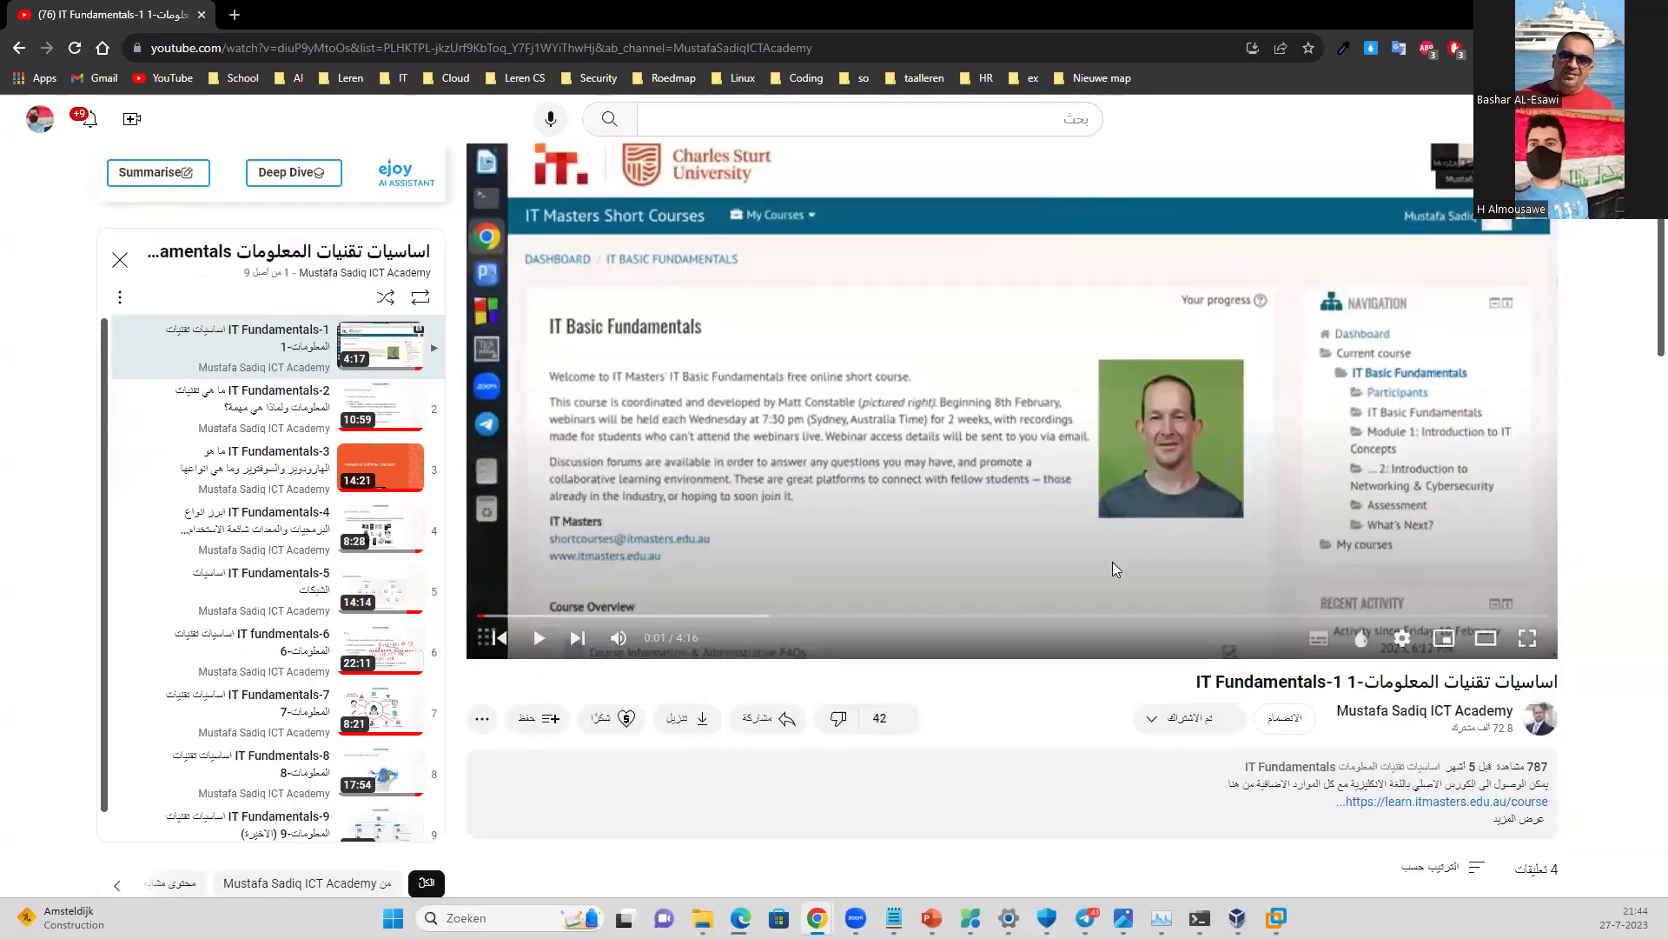
# - Expand the description of the first IT Fundamentals video and view its course link and details
pyautogui.scroll(-3, 1065, 576)
pyautogui.scroll(3, 1065, 577)
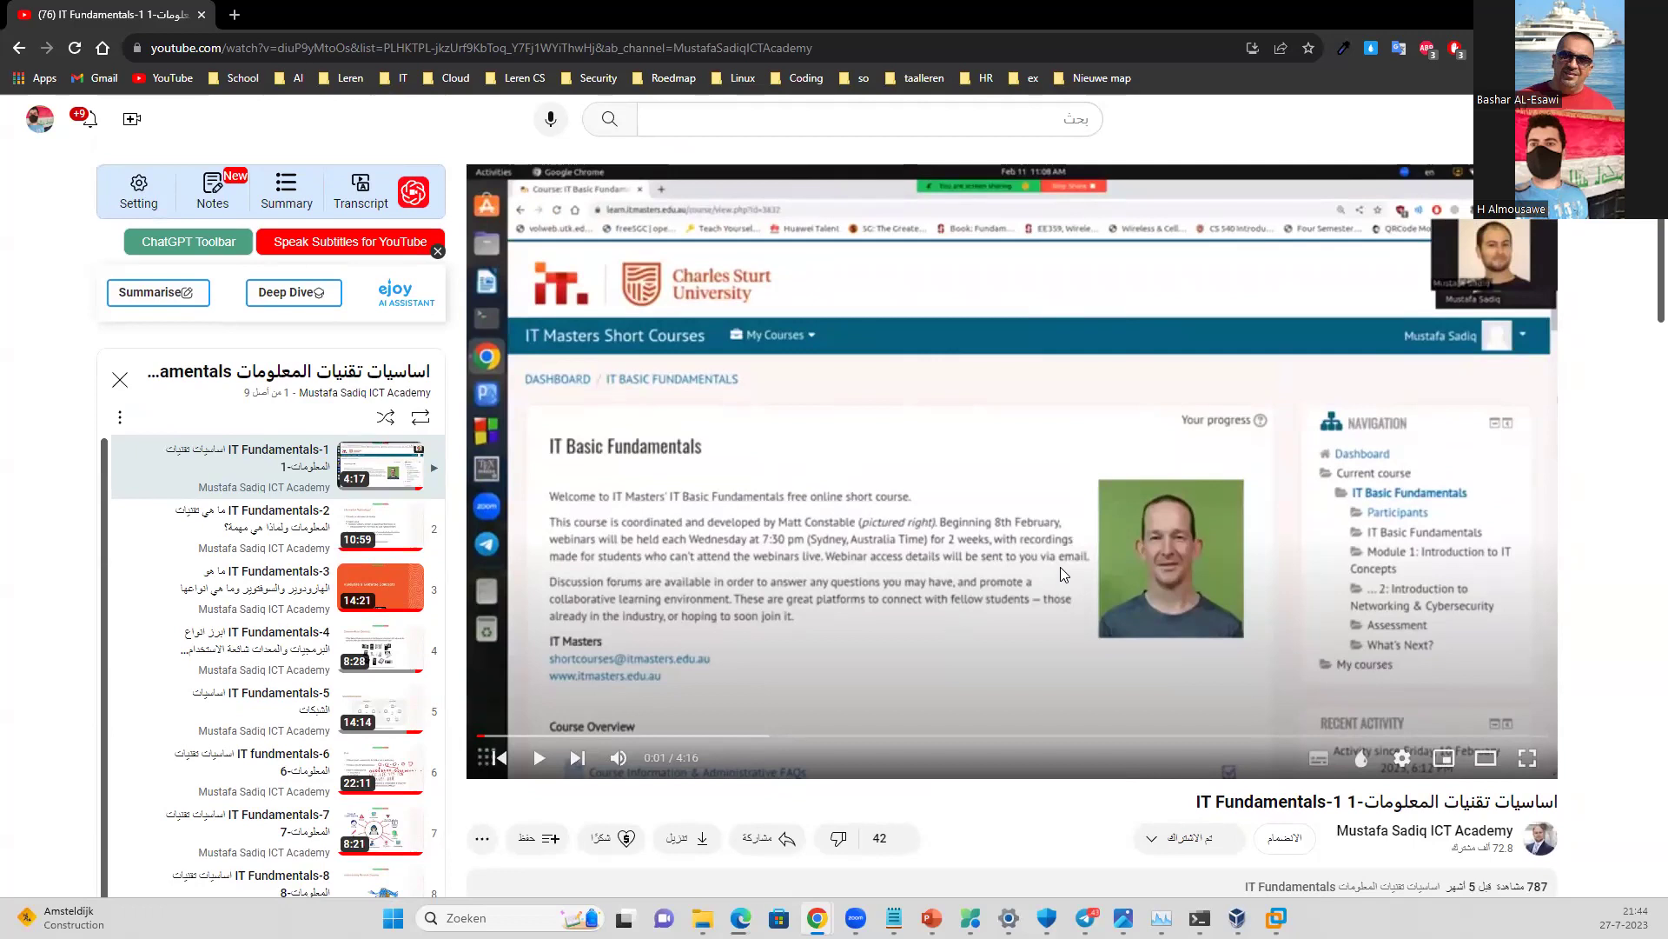
pyautogui.scroll(-2, 1194, 641)
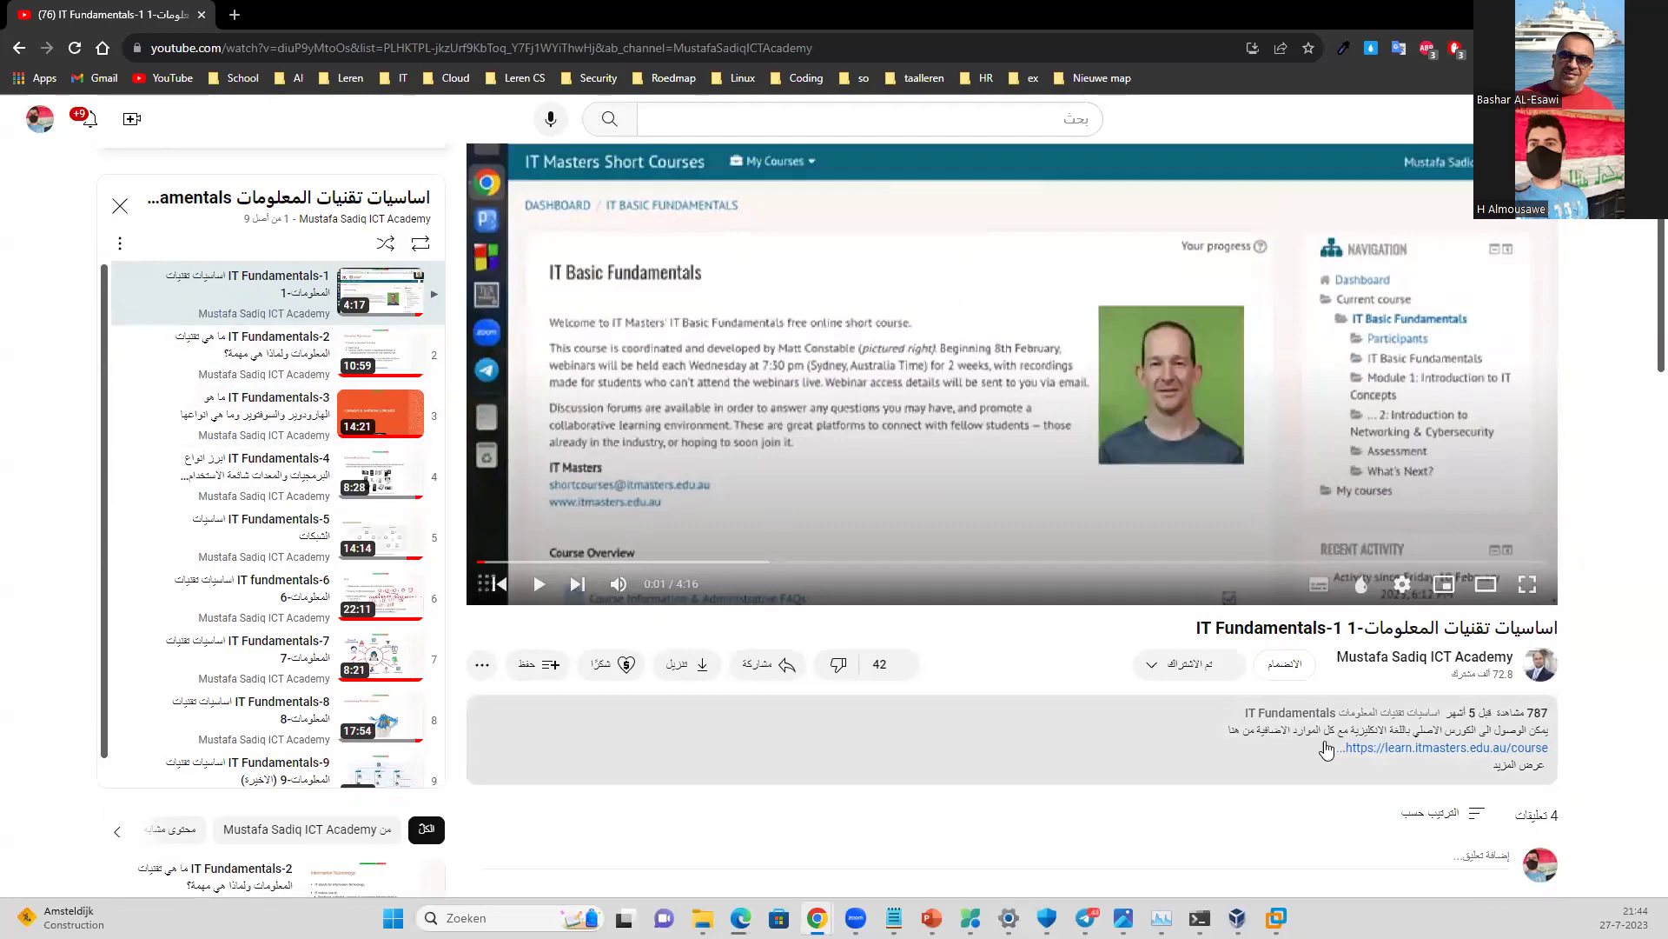
pyautogui.click(1528, 767)
pyautogui.scroll(-2, 1395, 656)
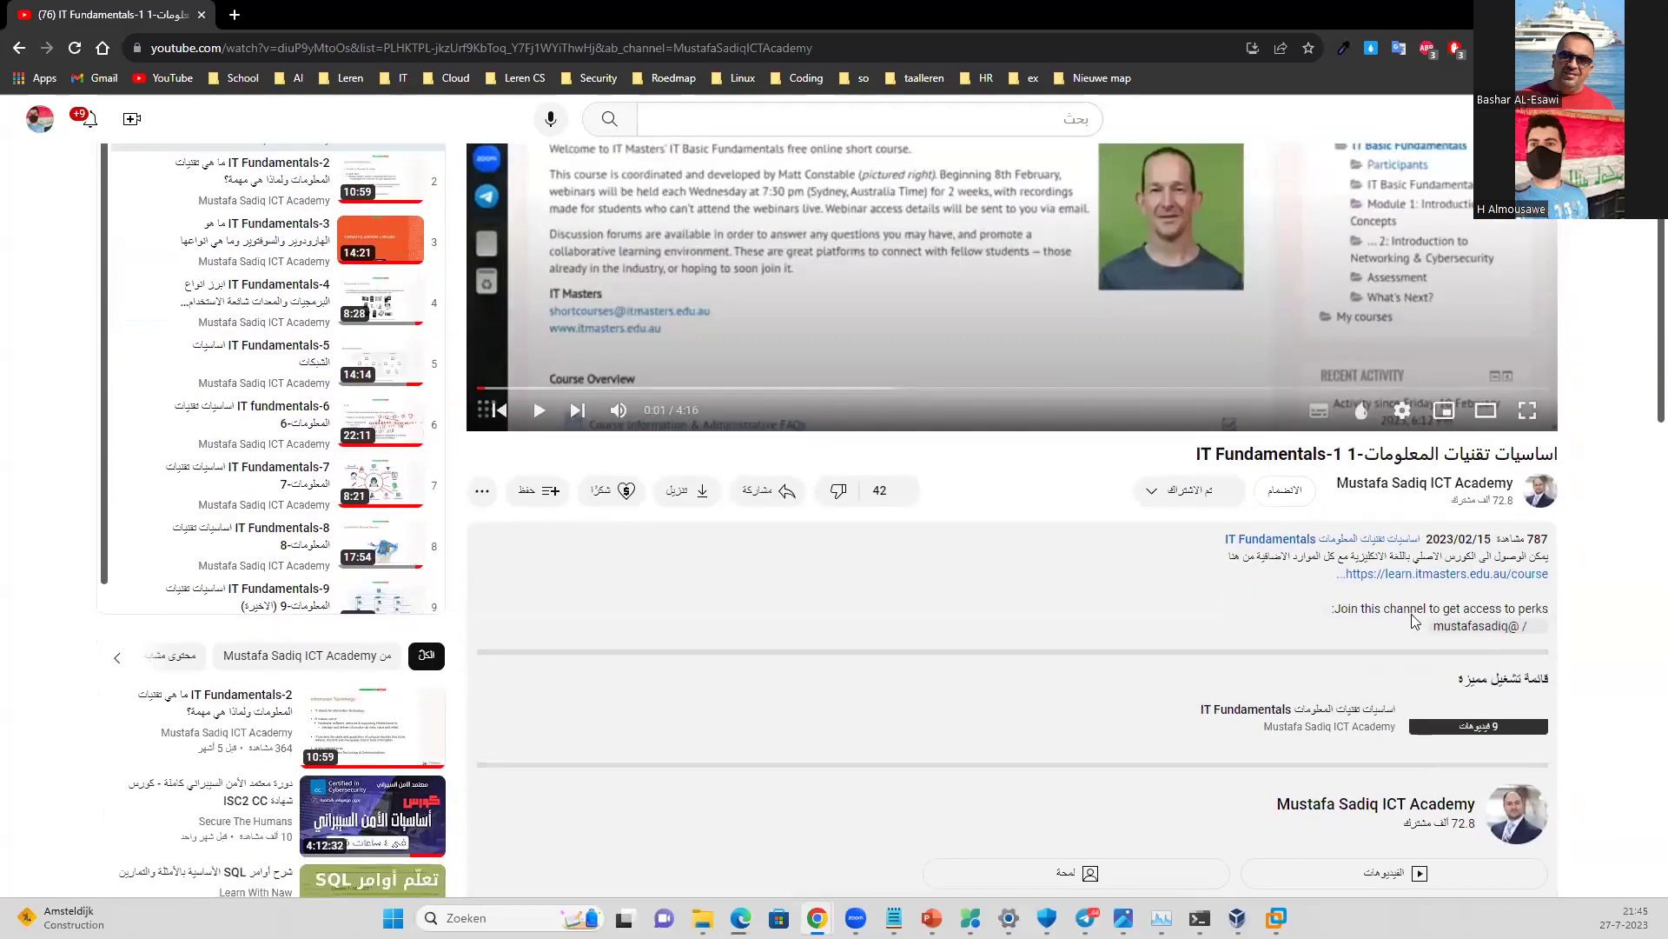
# - Minimize the Chrome window, then close VMware Workstation and the VirtualBox Manager window to clear the desktop
pyautogui.scroll(4, 699, 377)
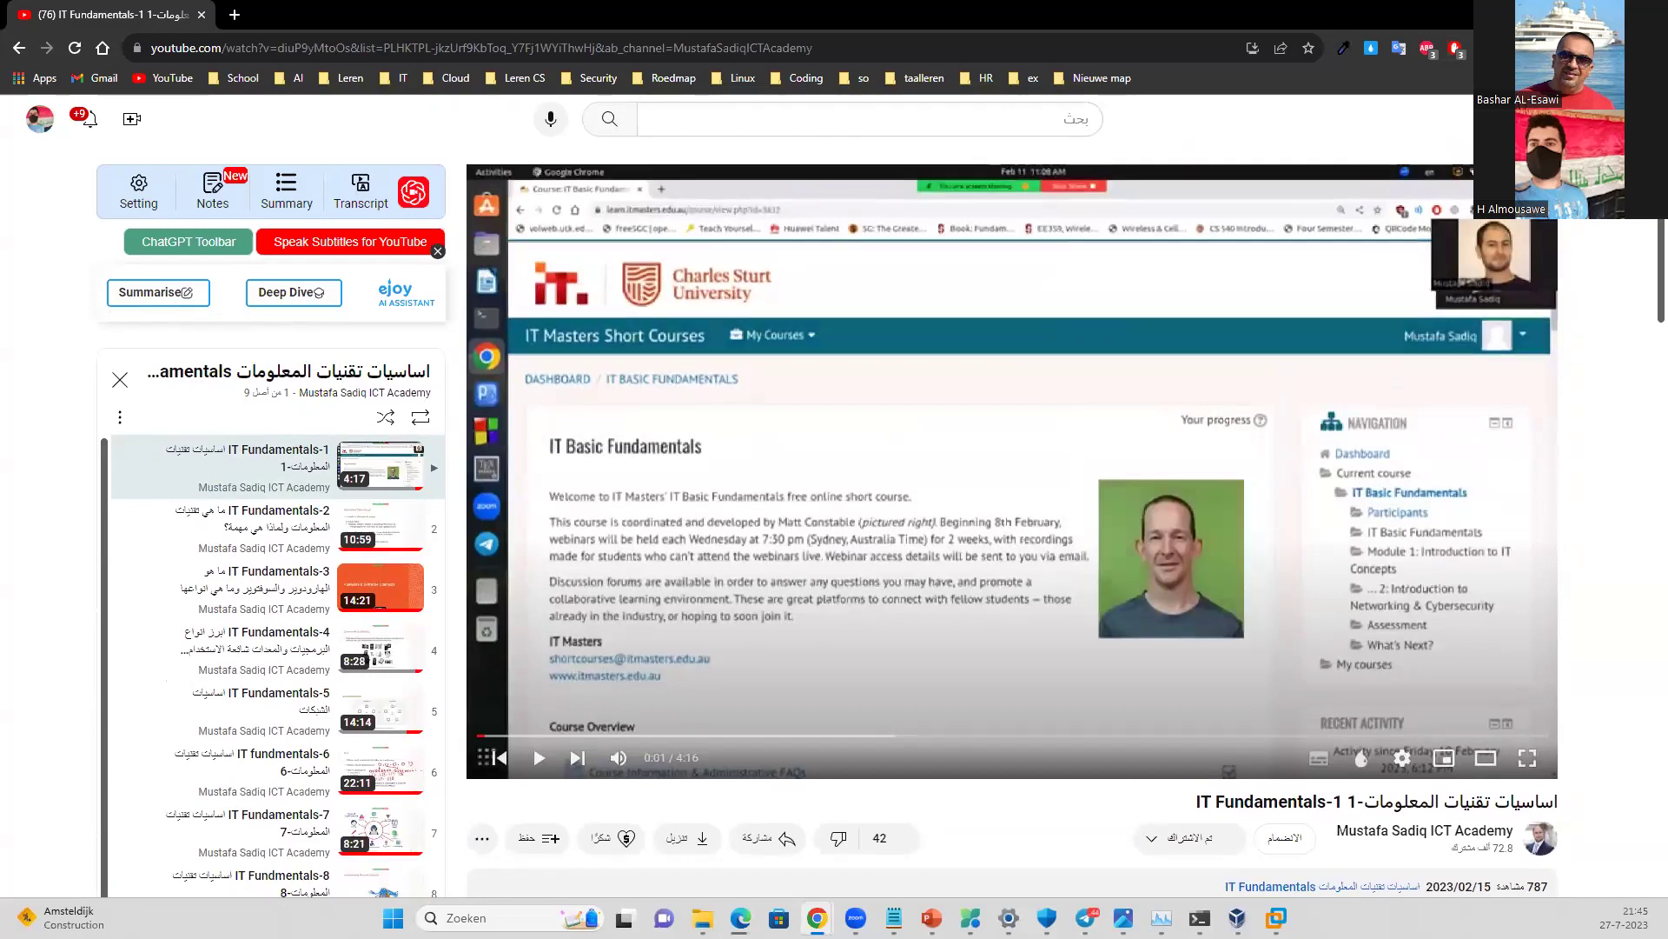
pyautogui.click(1547, 14)
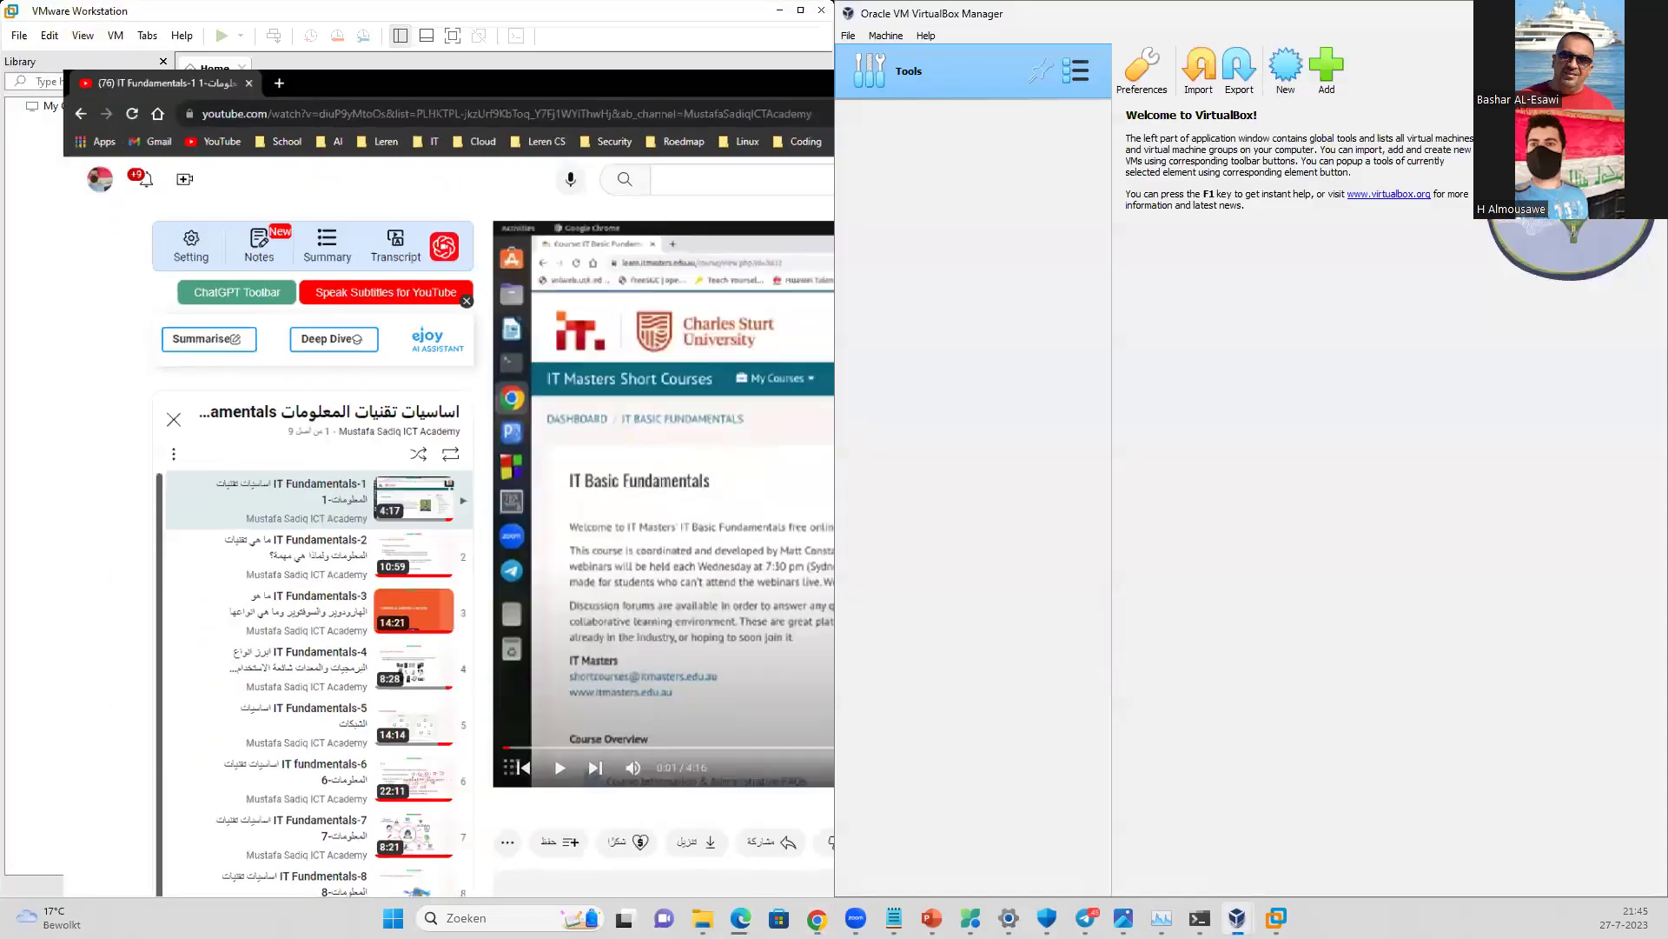
pyautogui.click(824, 11)
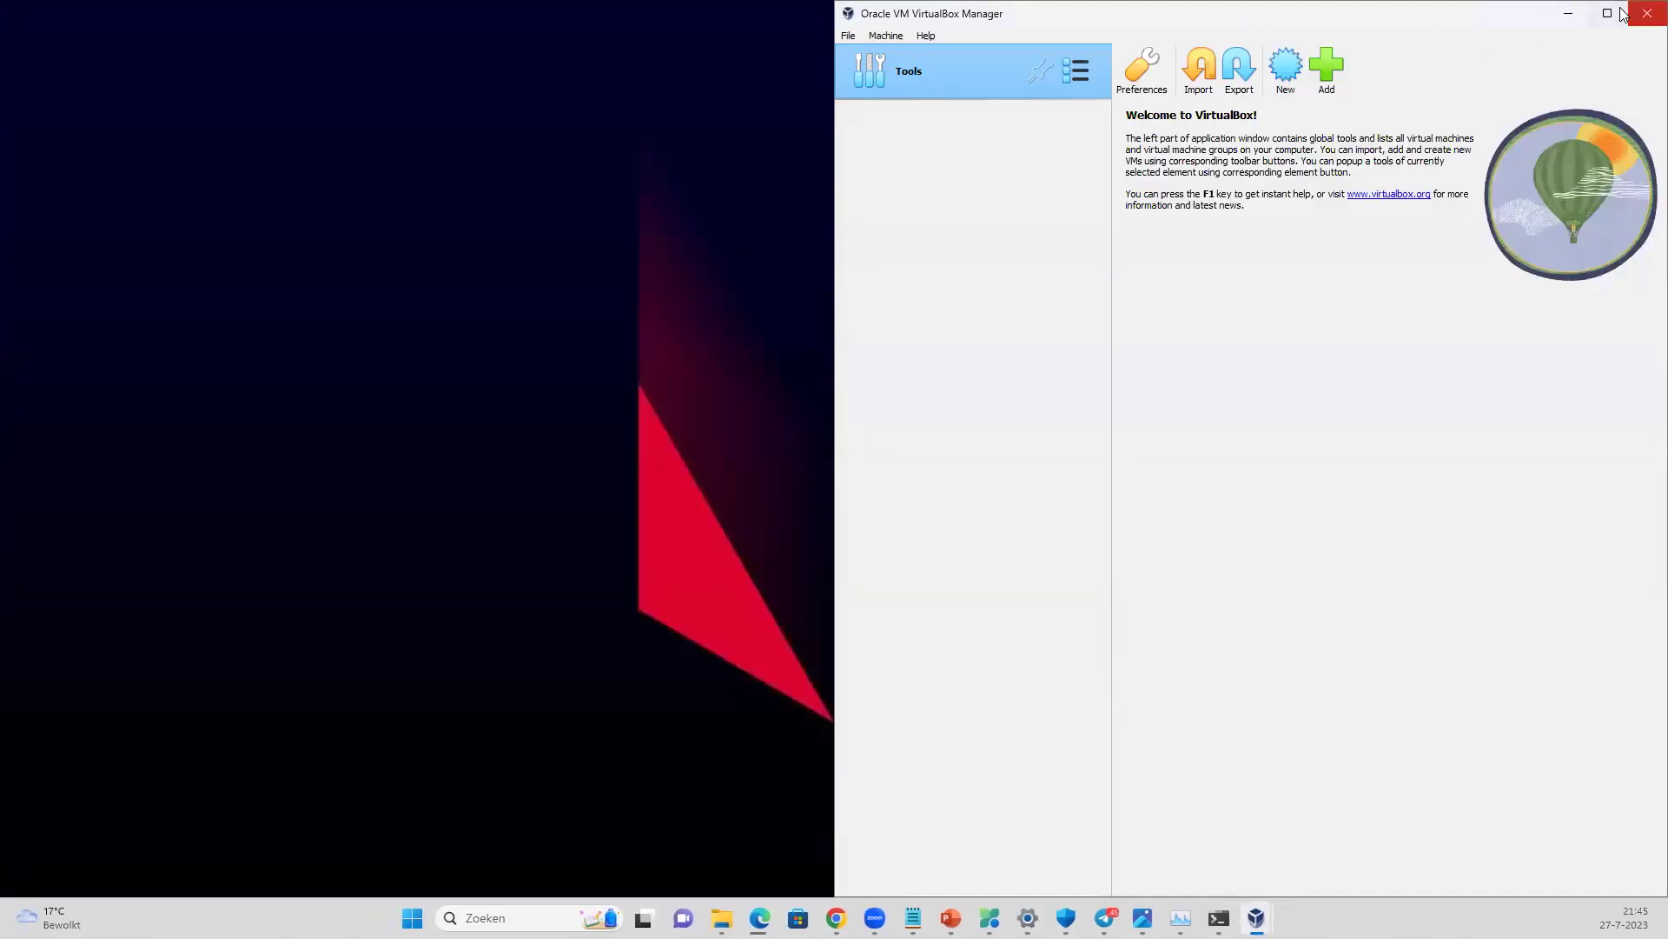
pyautogui.click(1630, 12)
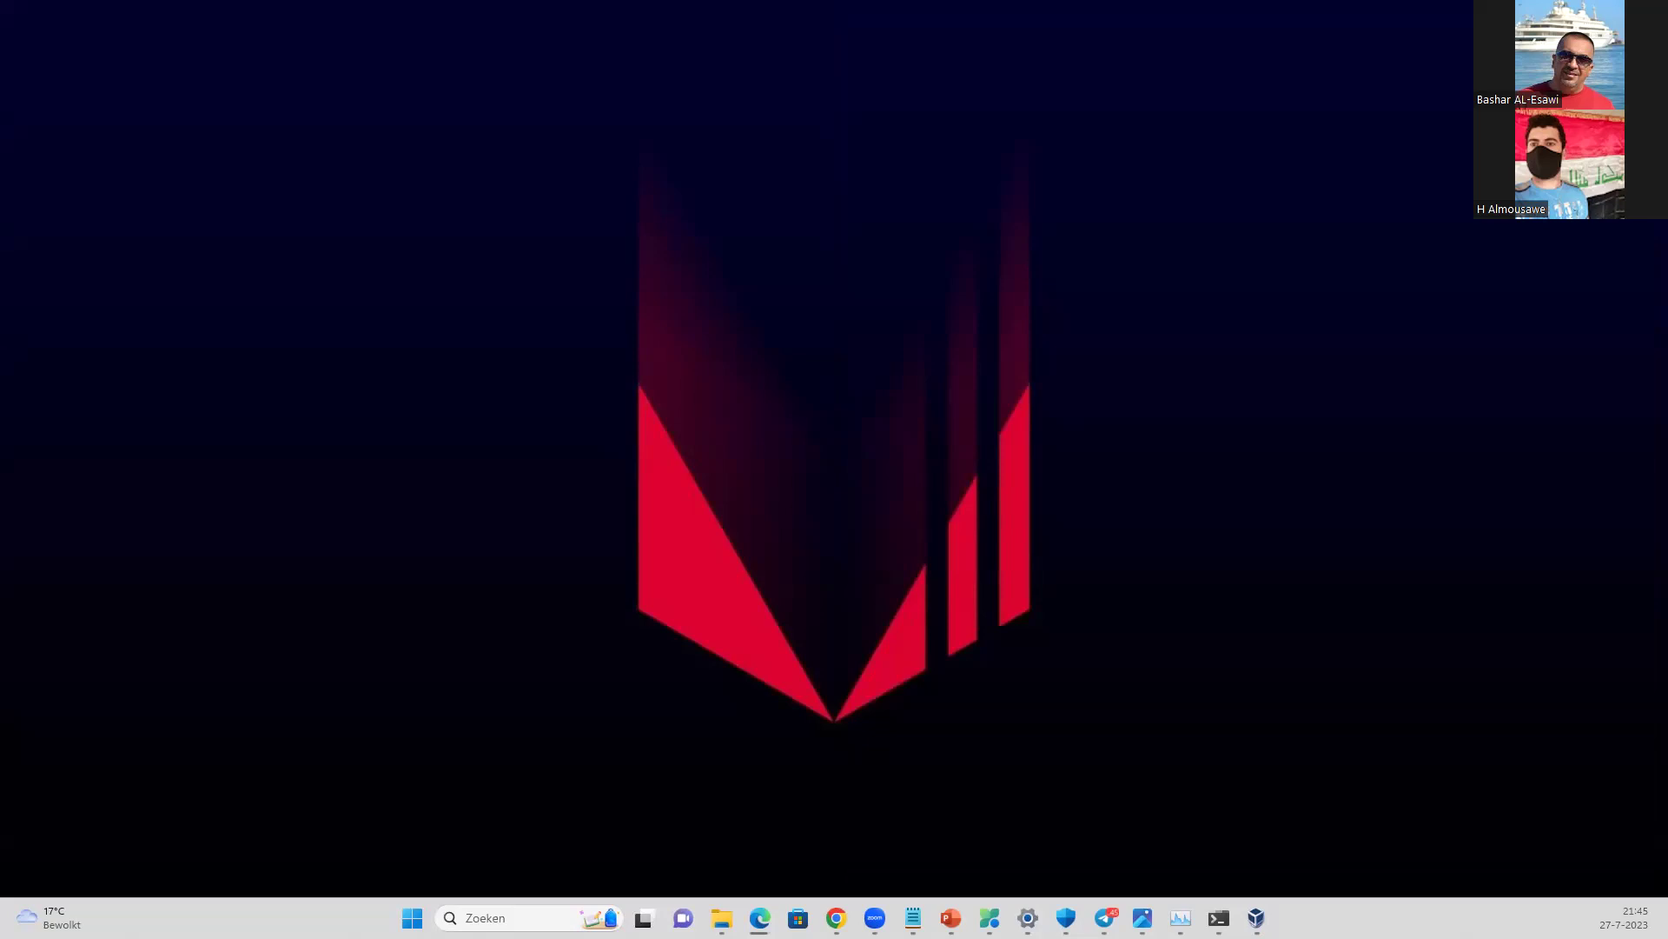
# - Switch to the ICS presentation in PowerPoint, show the Windows server slide, and look through the slide thumbnails
pyautogui.click(951, 918)
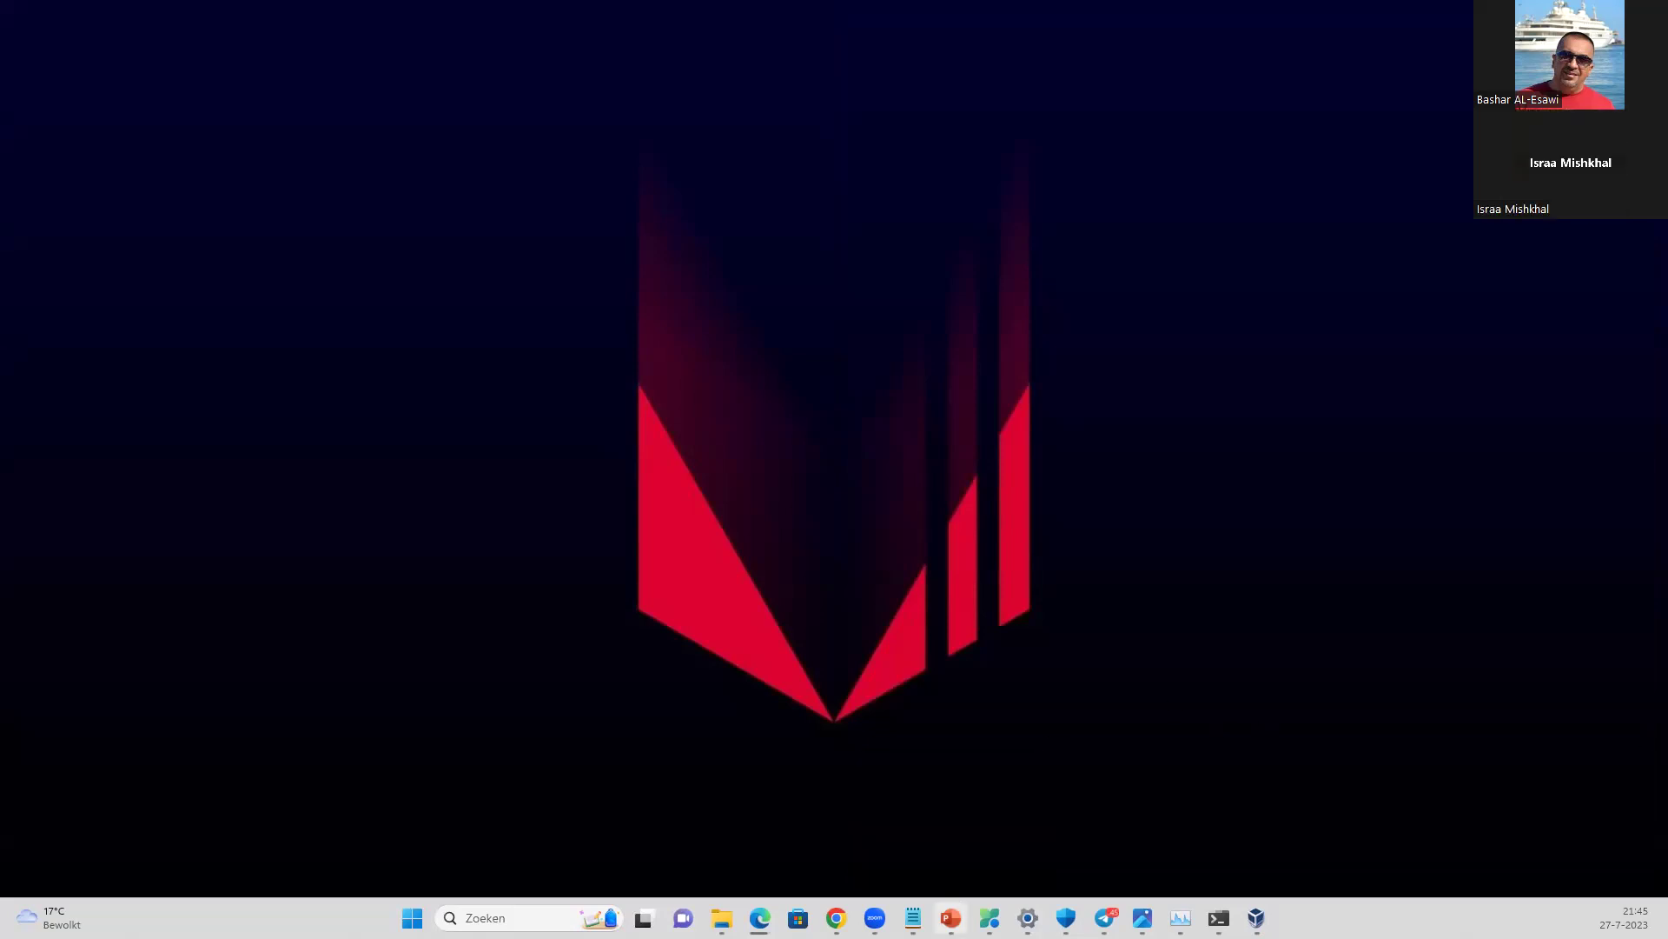
pyautogui.scroll(-3, 173, 609)
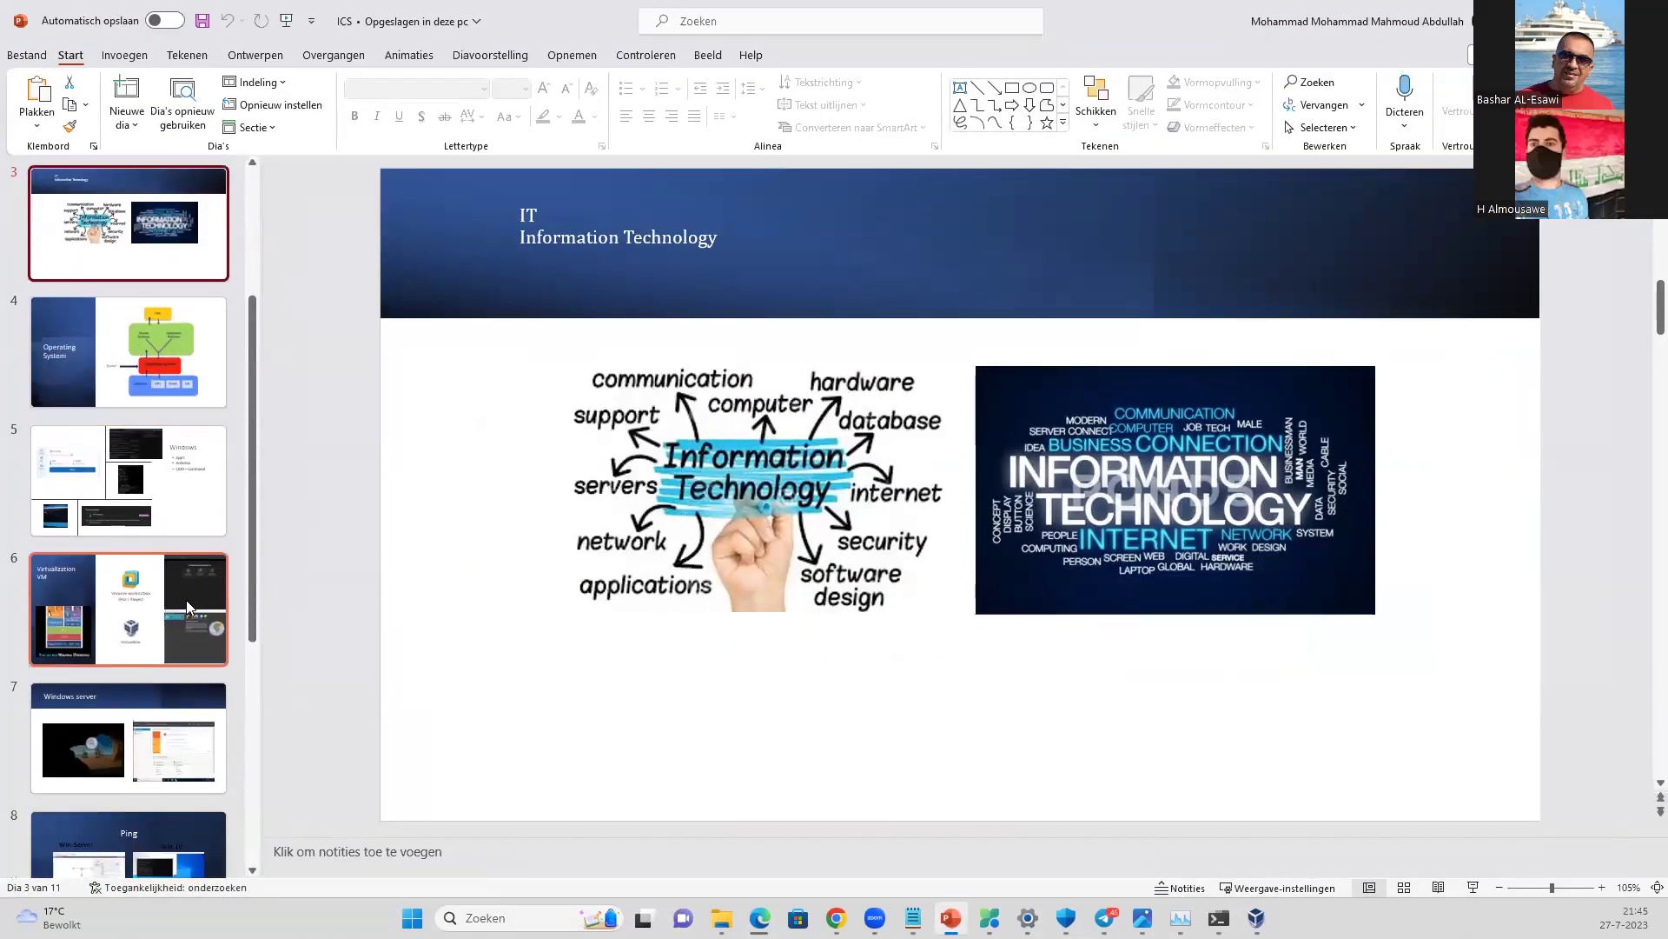
pyautogui.click(155, 693)
pyautogui.scroll(-1, 135, 686)
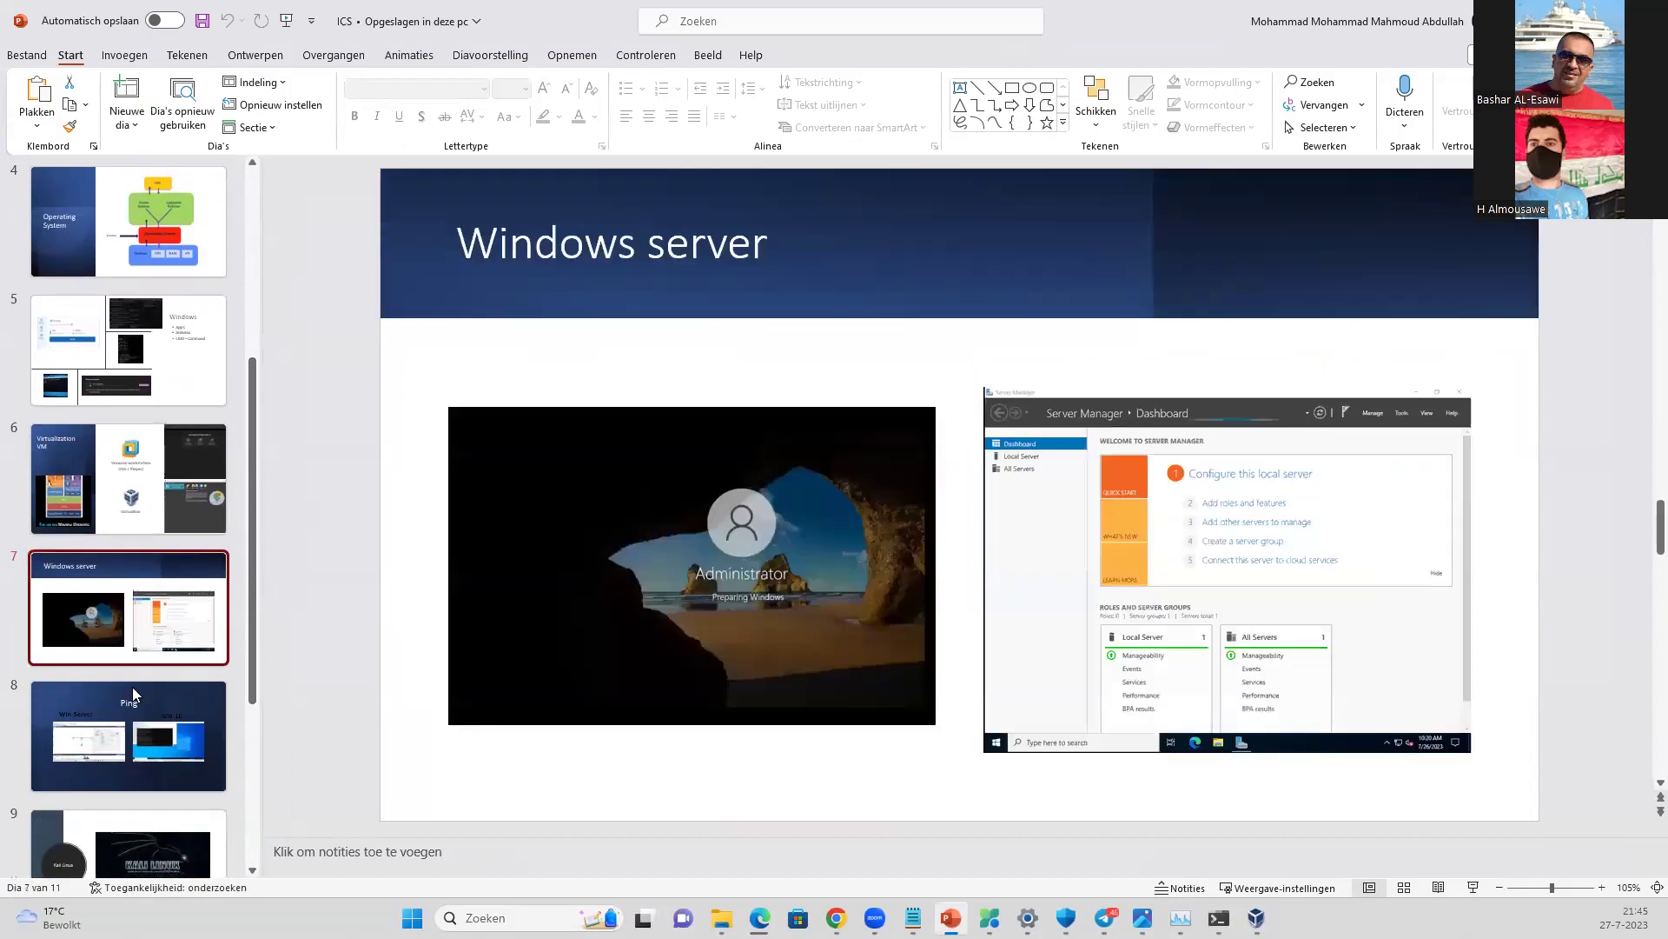
pyautogui.scroll(-2, 139, 723)
pyautogui.scroll(-2, 137, 721)
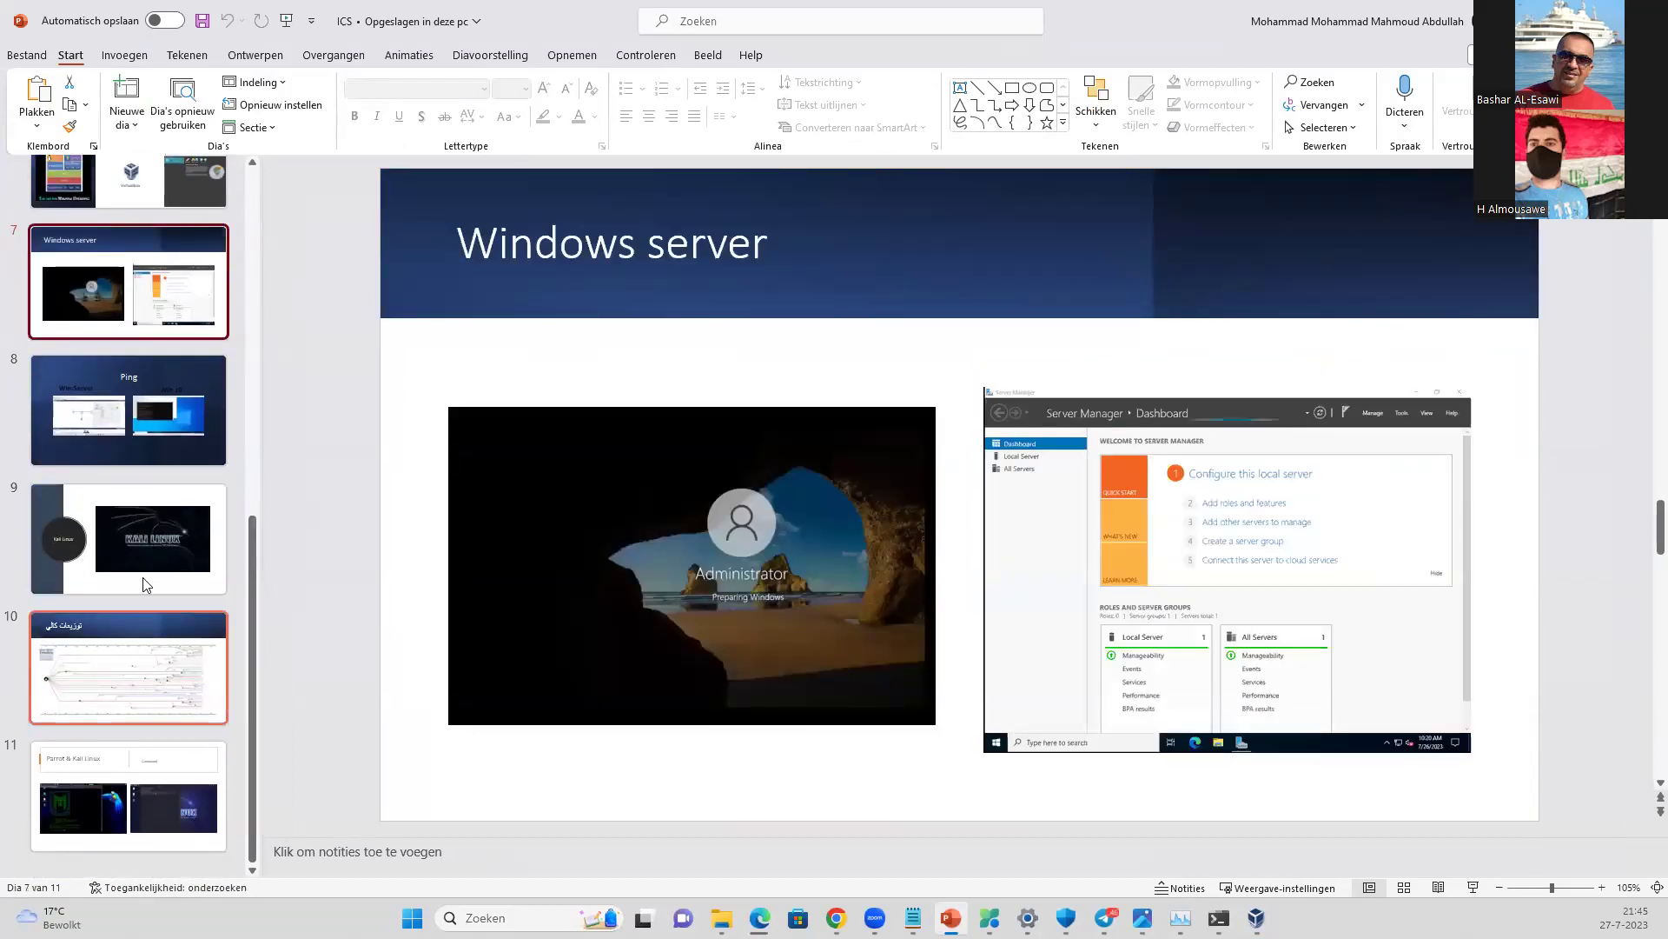
pyautogui.scroll(10, 142, 679)
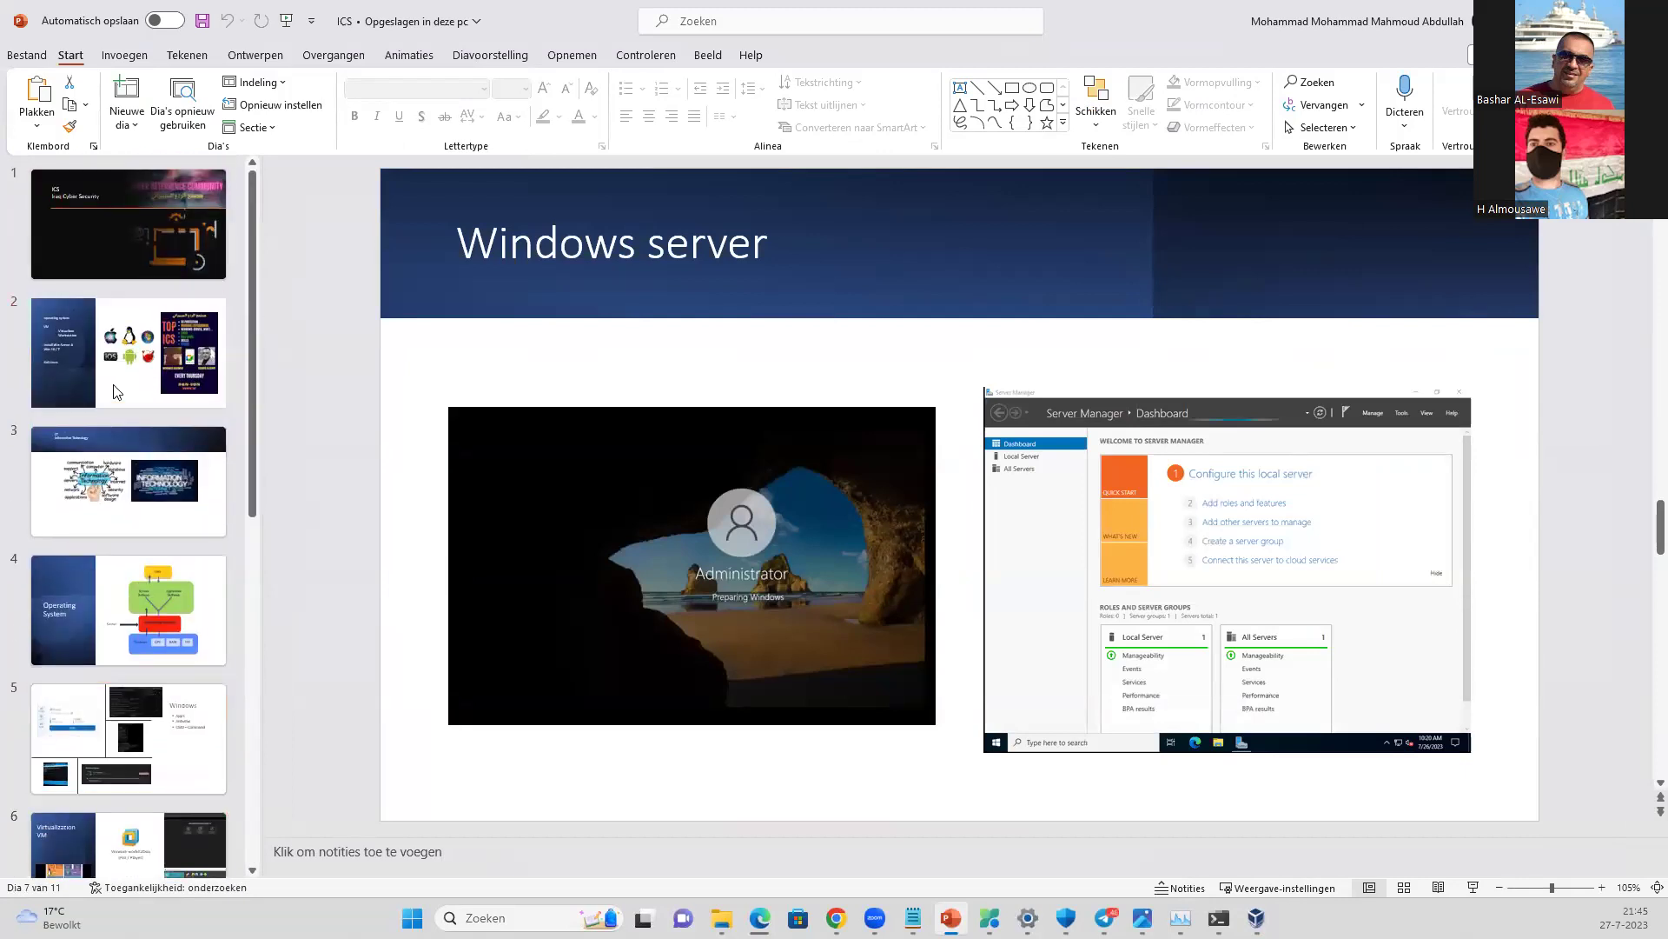
# - Show slide 2 with the session topics: operating system, VM, Windows installation and Kali Linux
pyautogui.click(113, 383)
pyautogui.click(82, 248)
pyautogui.click(130, 383)
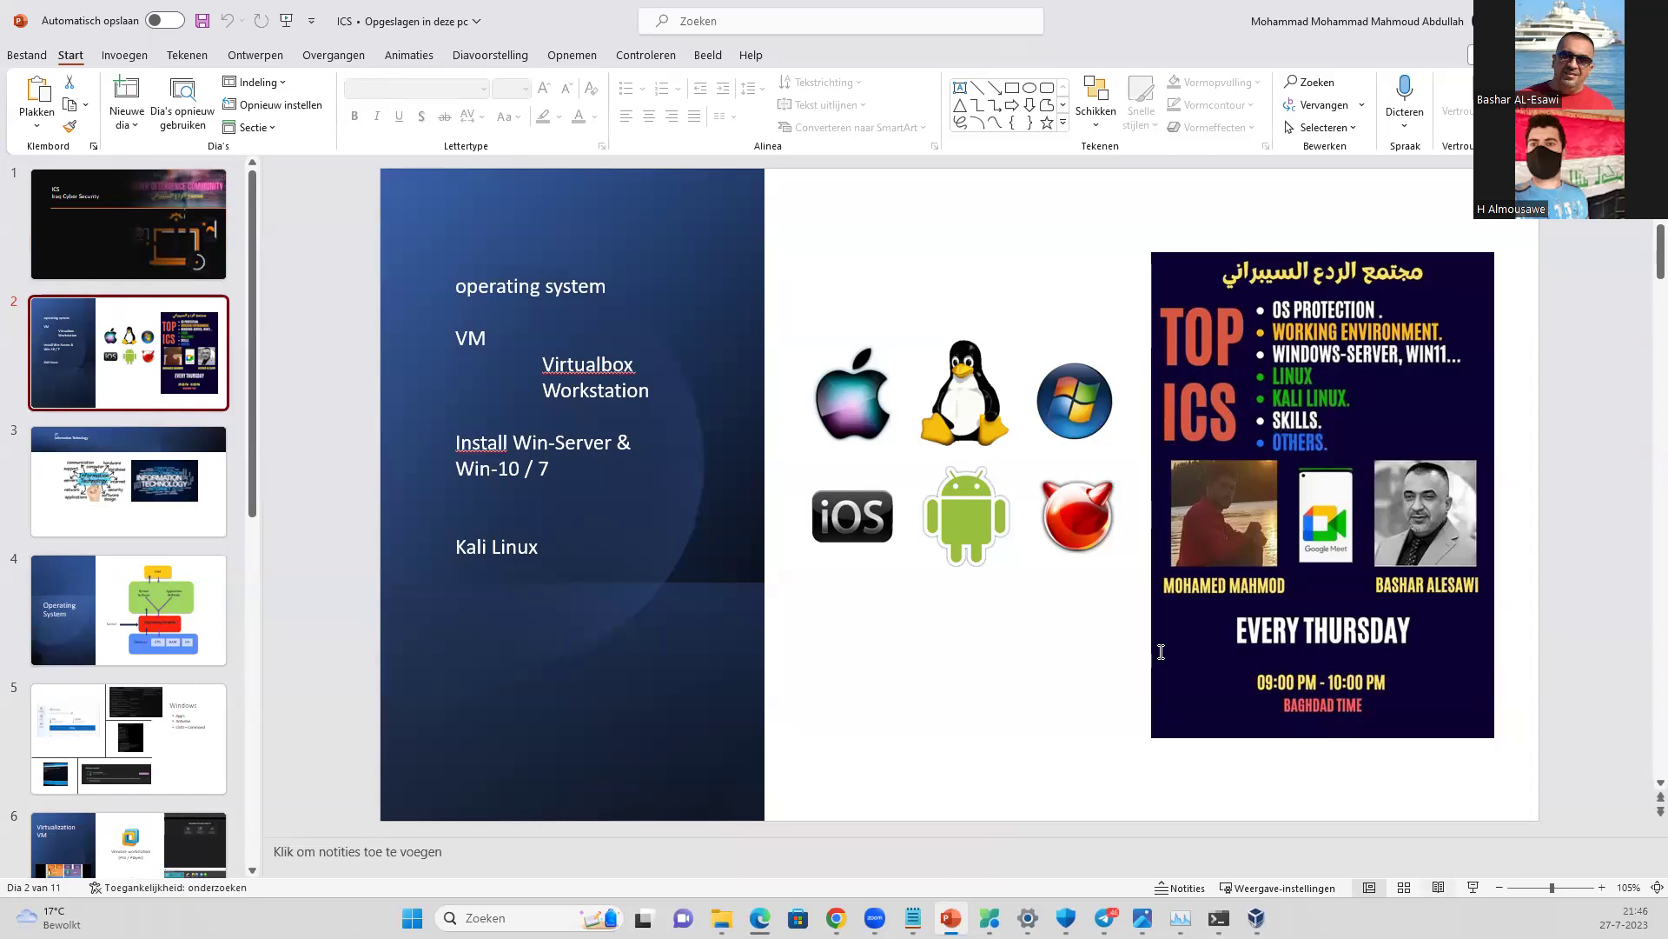
# - Switch to Edge, detach a new tab into its own window, search Bing for "it fundamentals" and maximize the window
pyautogui.press('super+d')
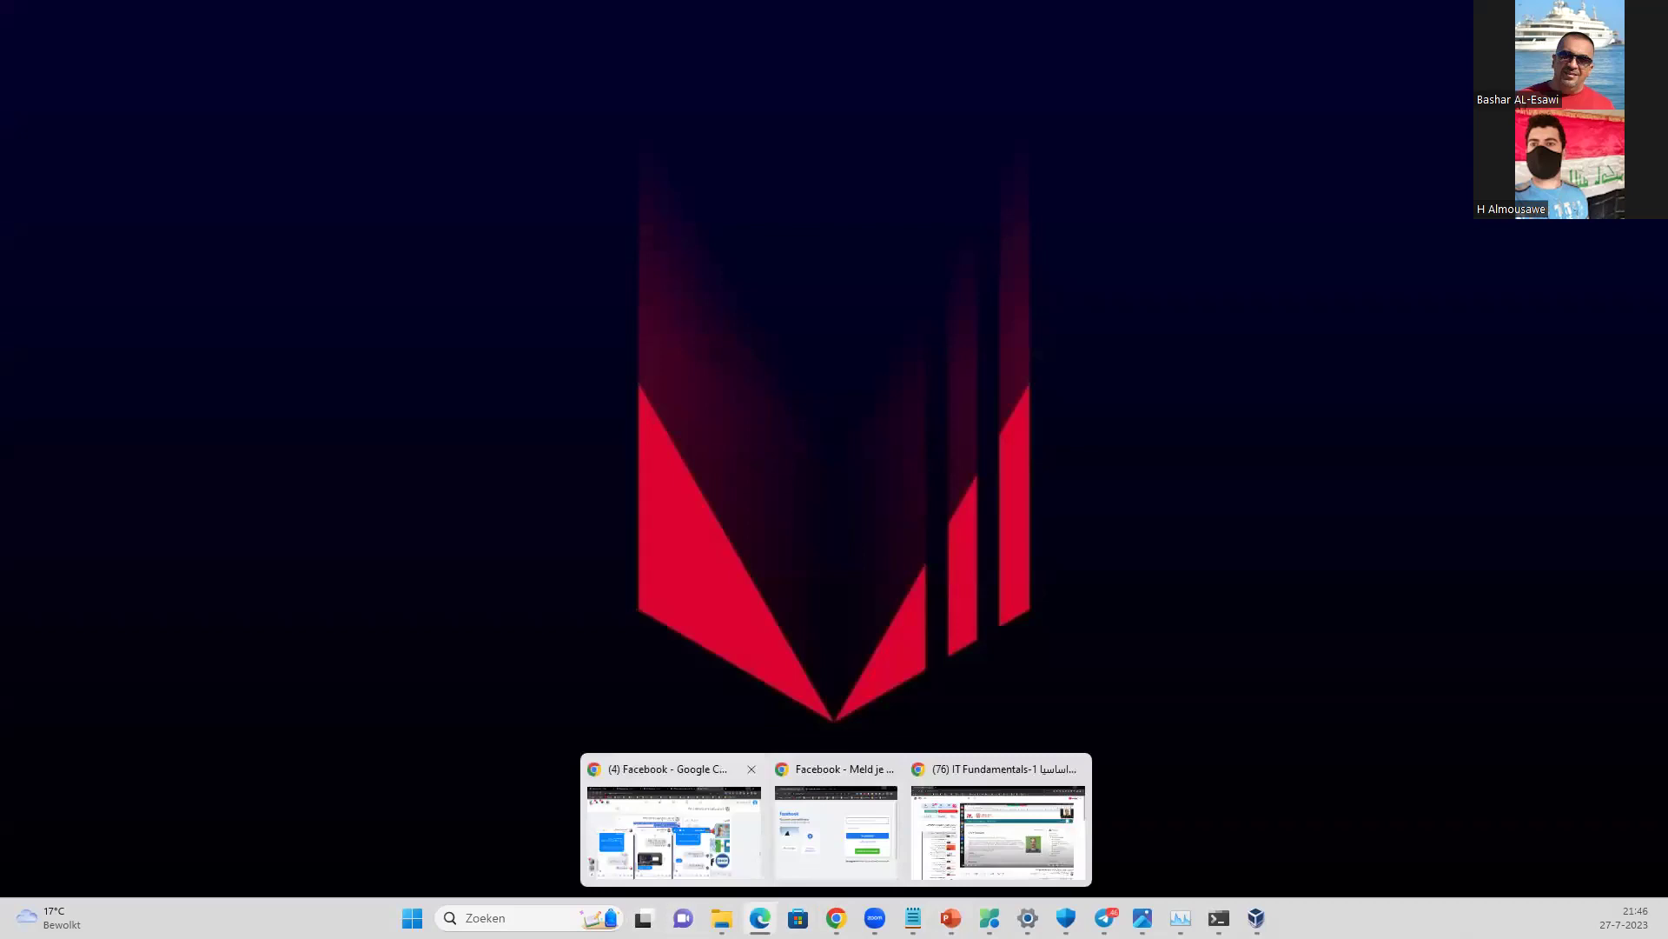
pyautogui.click(760, 917)
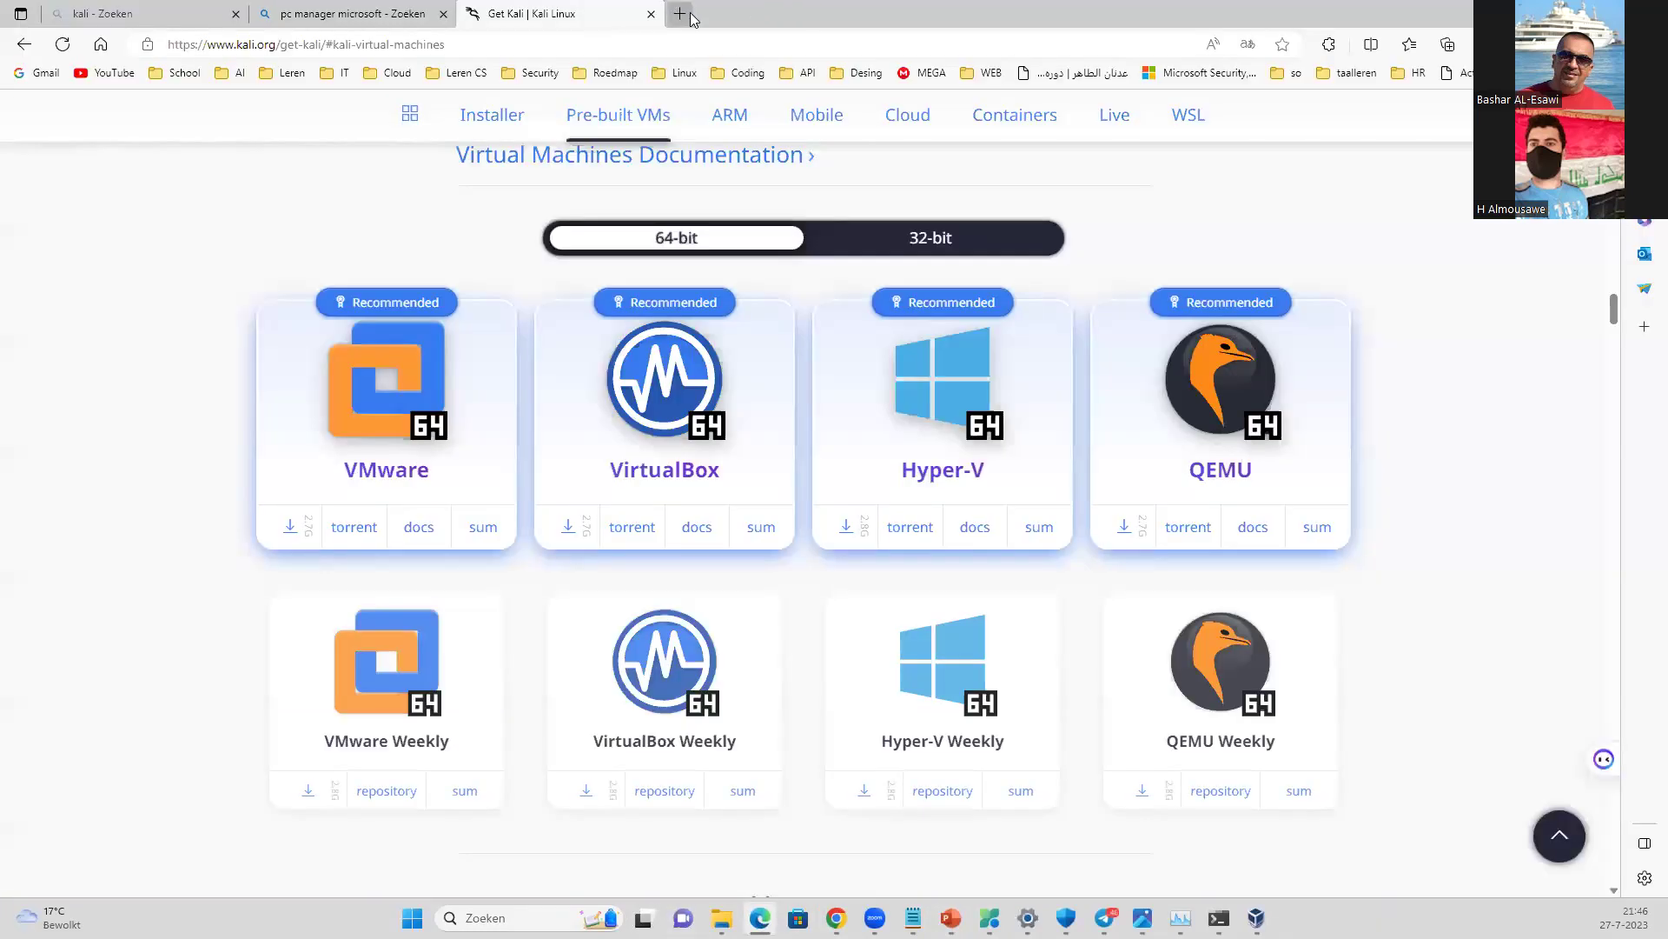
pyautogui.click(680, 13)
pyautogui.moveTo(695, 13); pyautogui.dragTo(1646, 231)
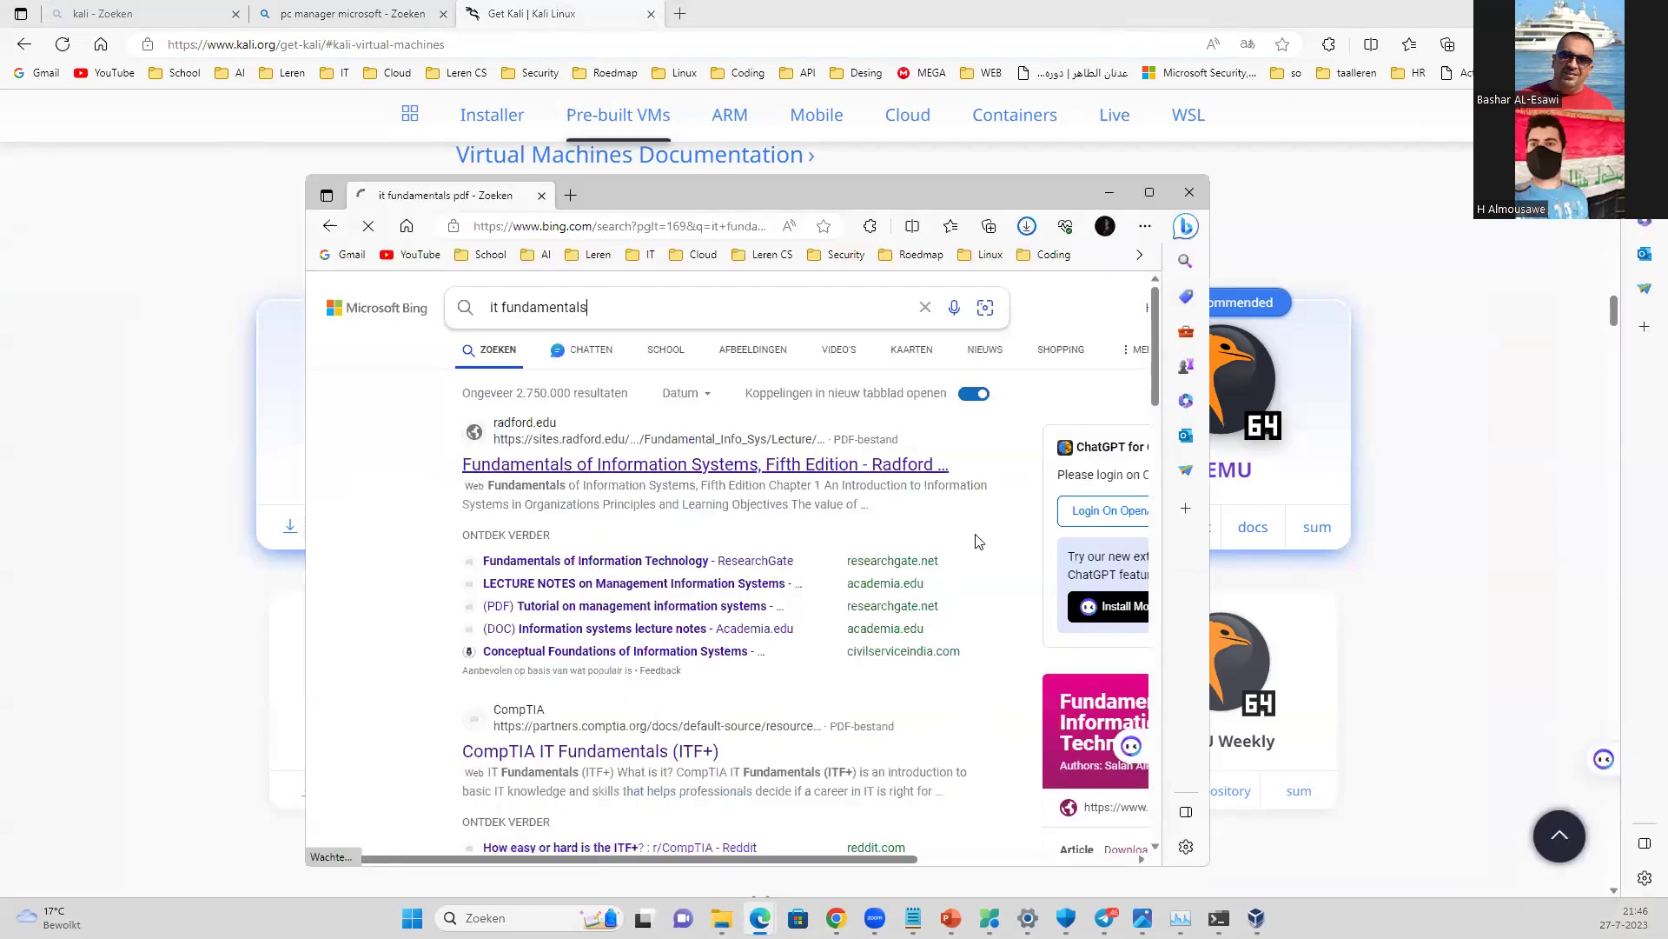
pyautogui.scroll(-1, 895, 484)
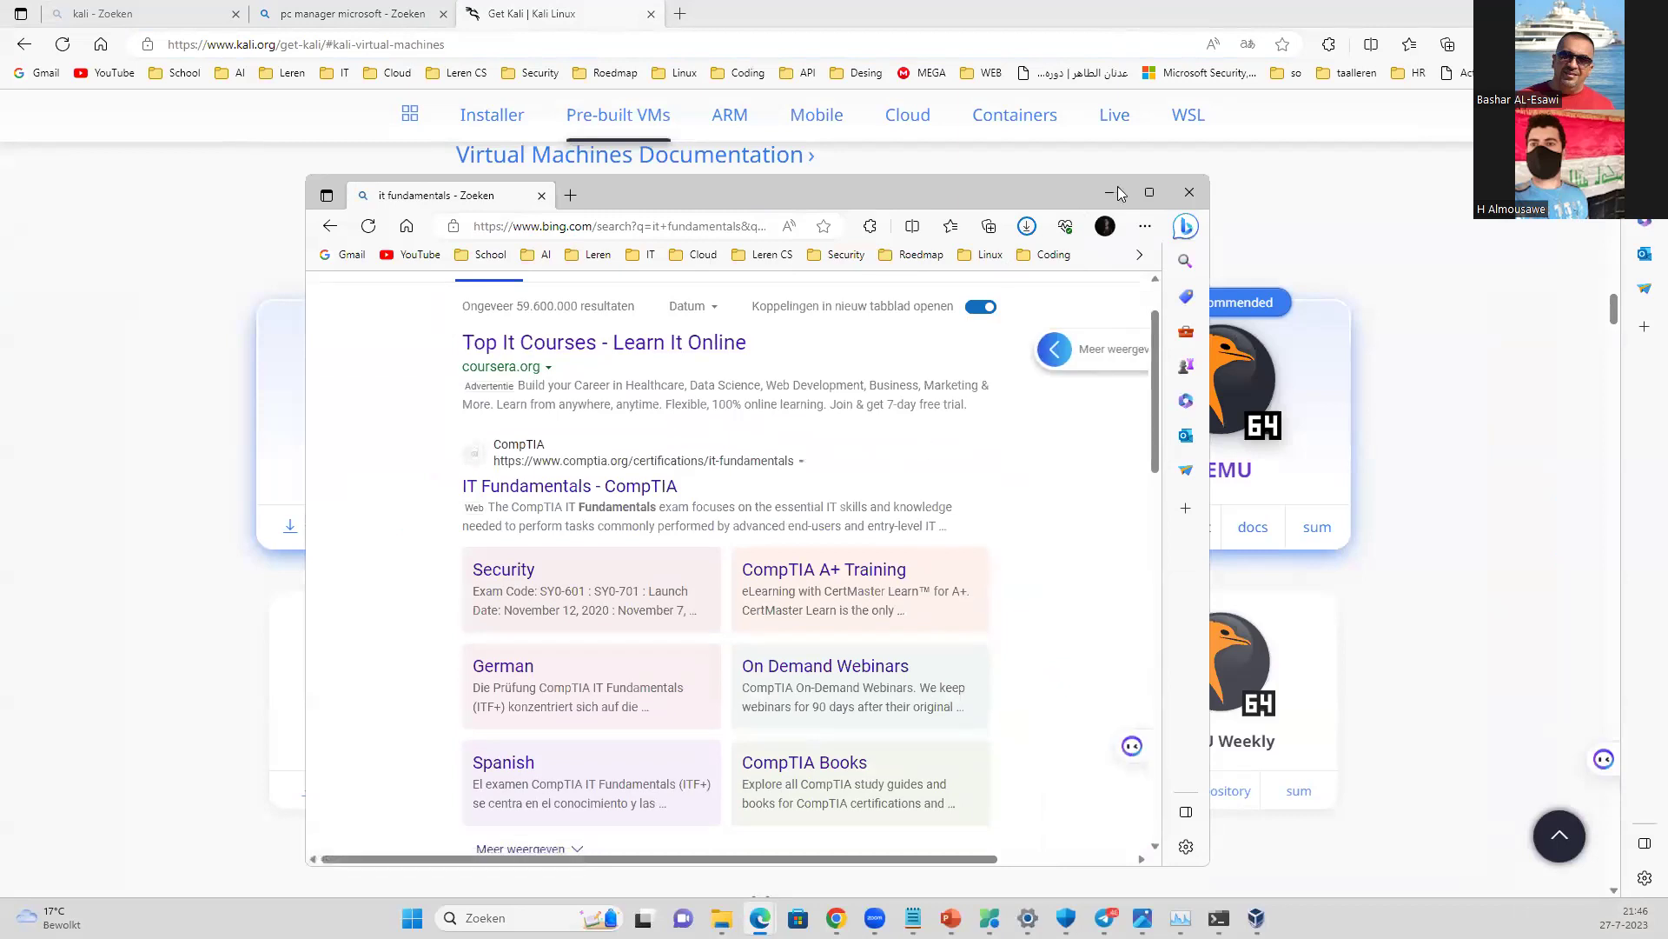
pyautogui.click(1150, 193)
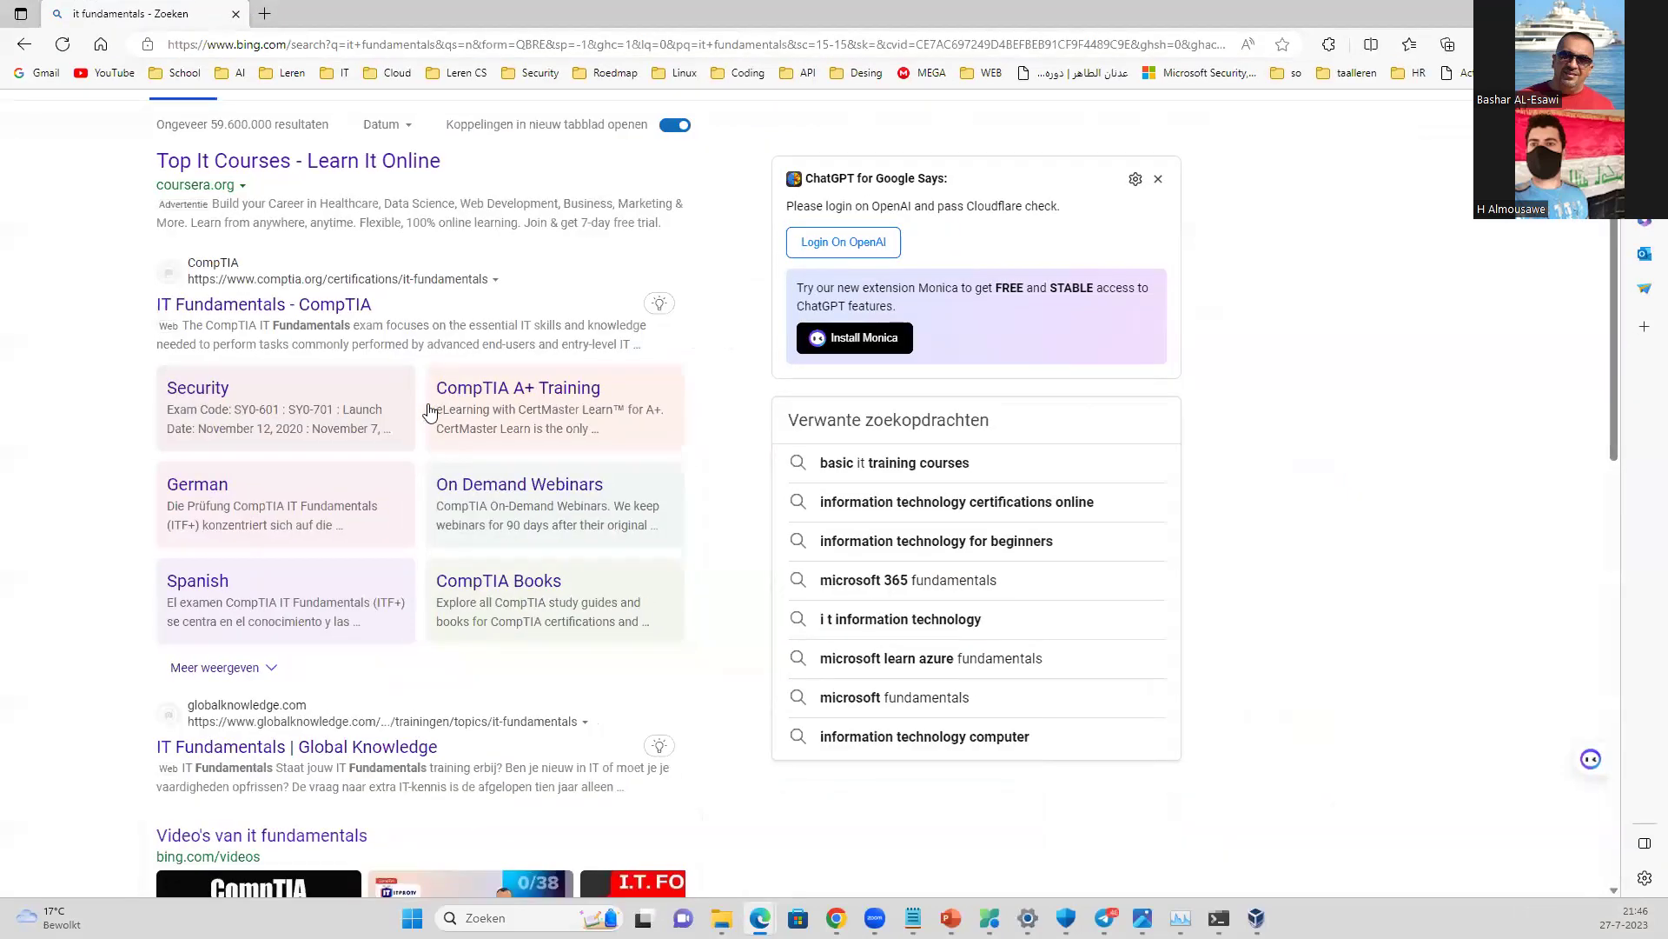
pyautogui.scroll(1, 469, 336)
pyautogui.click(753, 171)
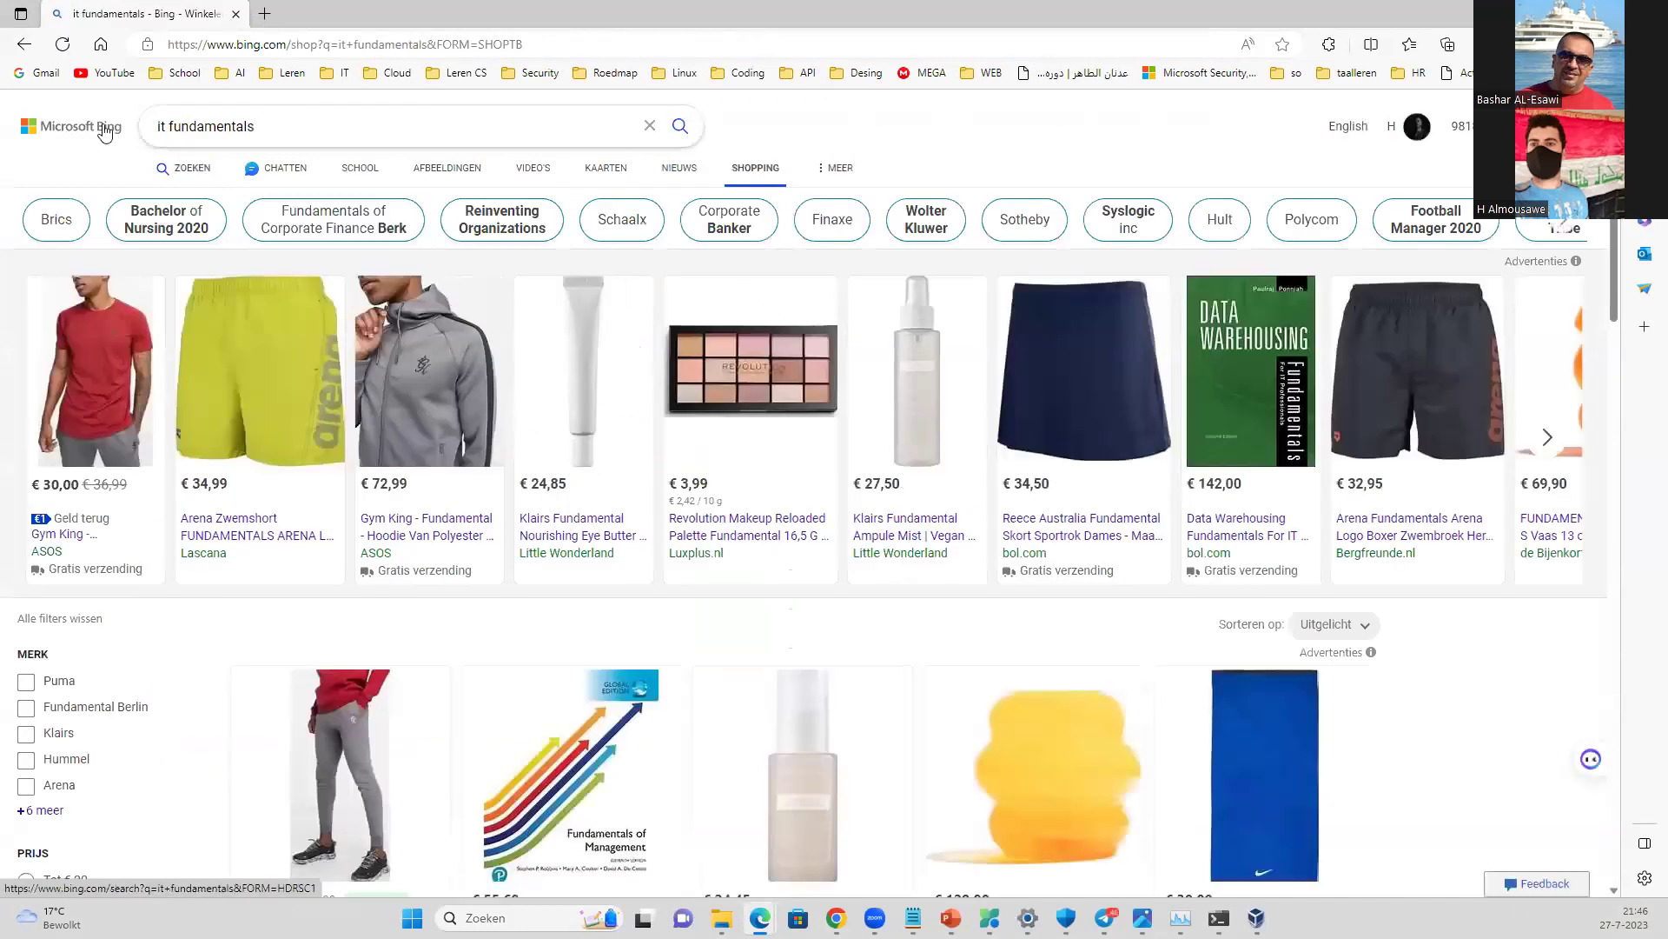
pyautogui.click(24, 45)
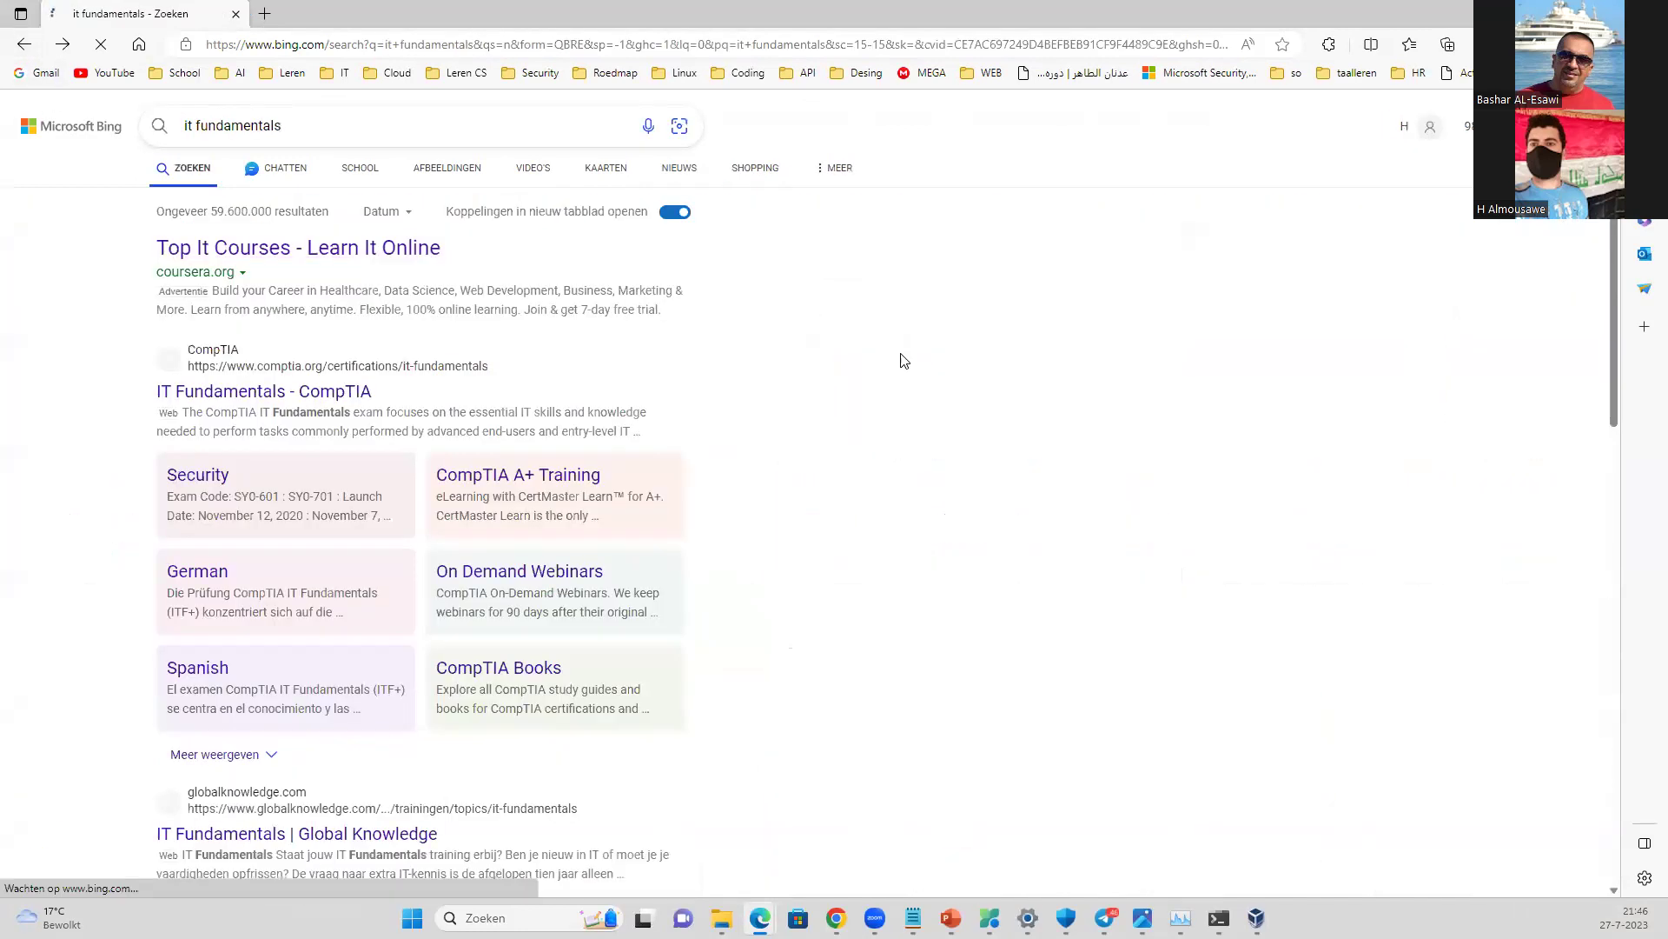
# - View the Bing search suggestions for "it fundamentals", including those starting with "c", and dismiss the list
pyautogui.click(336, 136)
pyautogui.write('c')
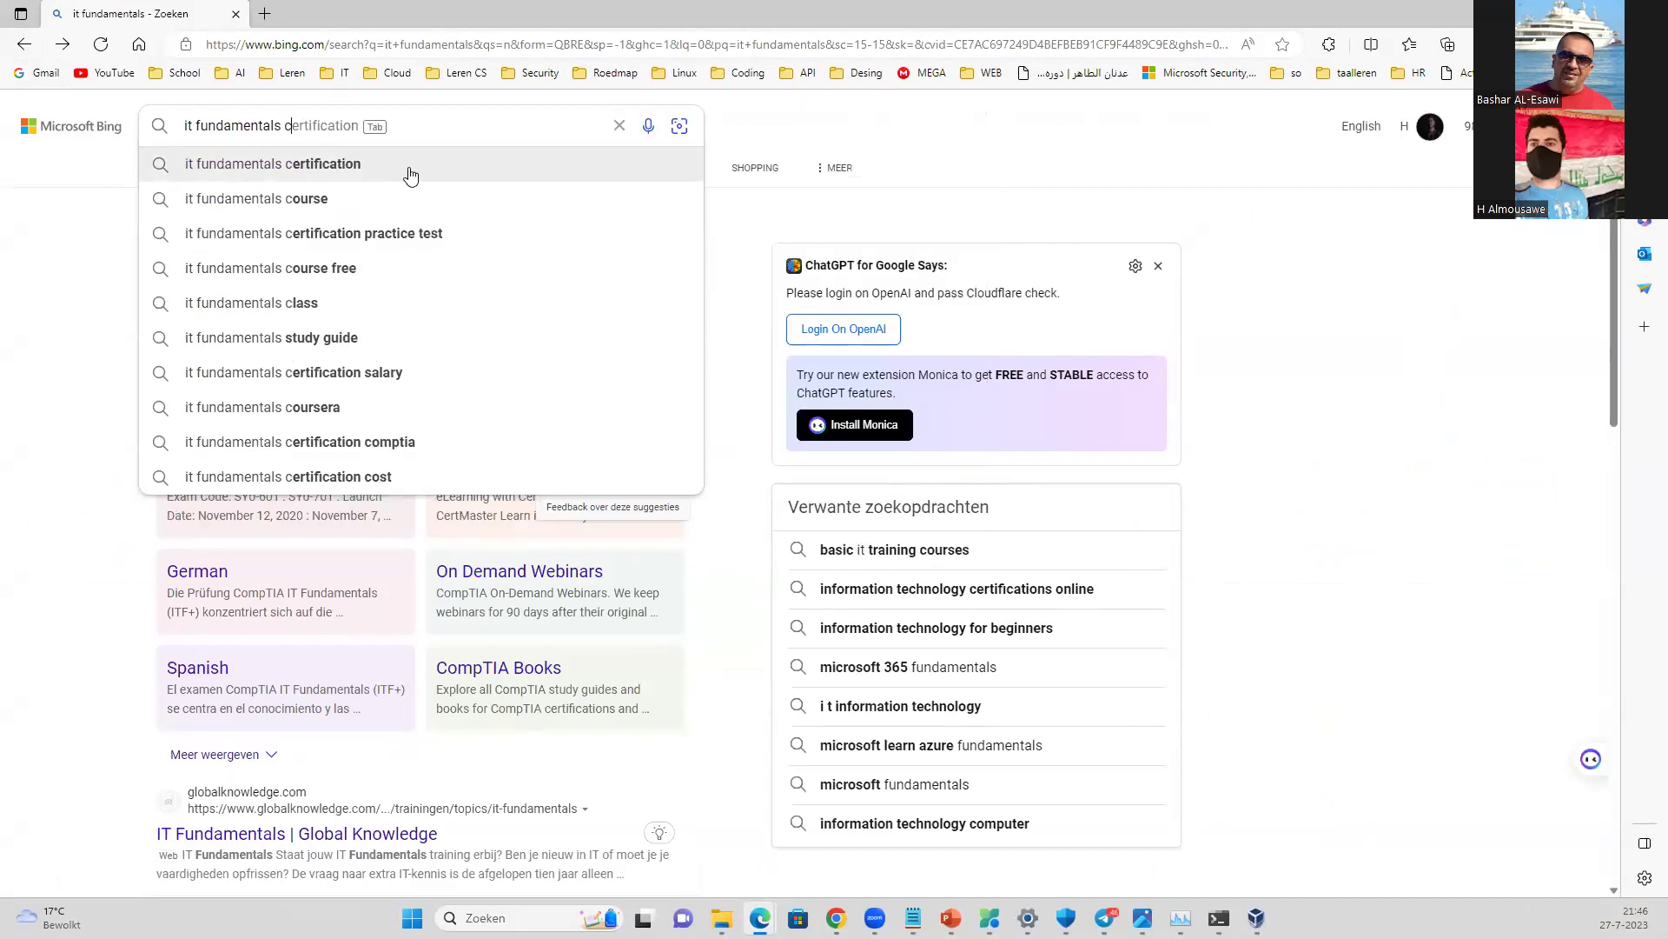
pyautogui.press('BackSpace')
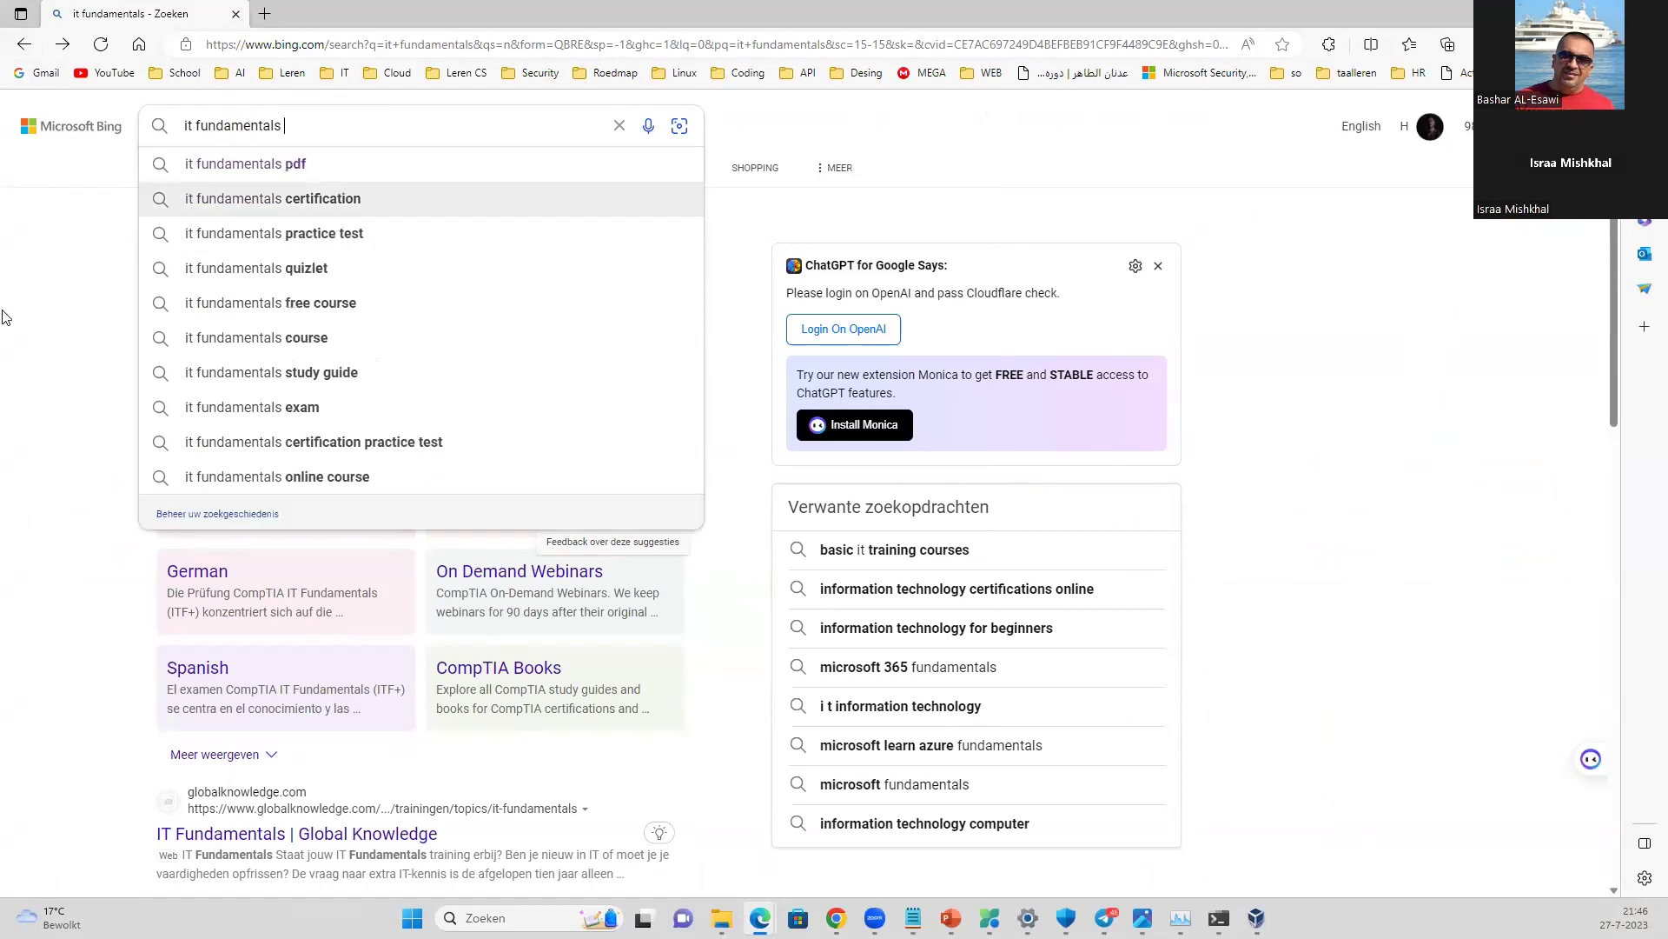
pyautogui.click(62, 346)
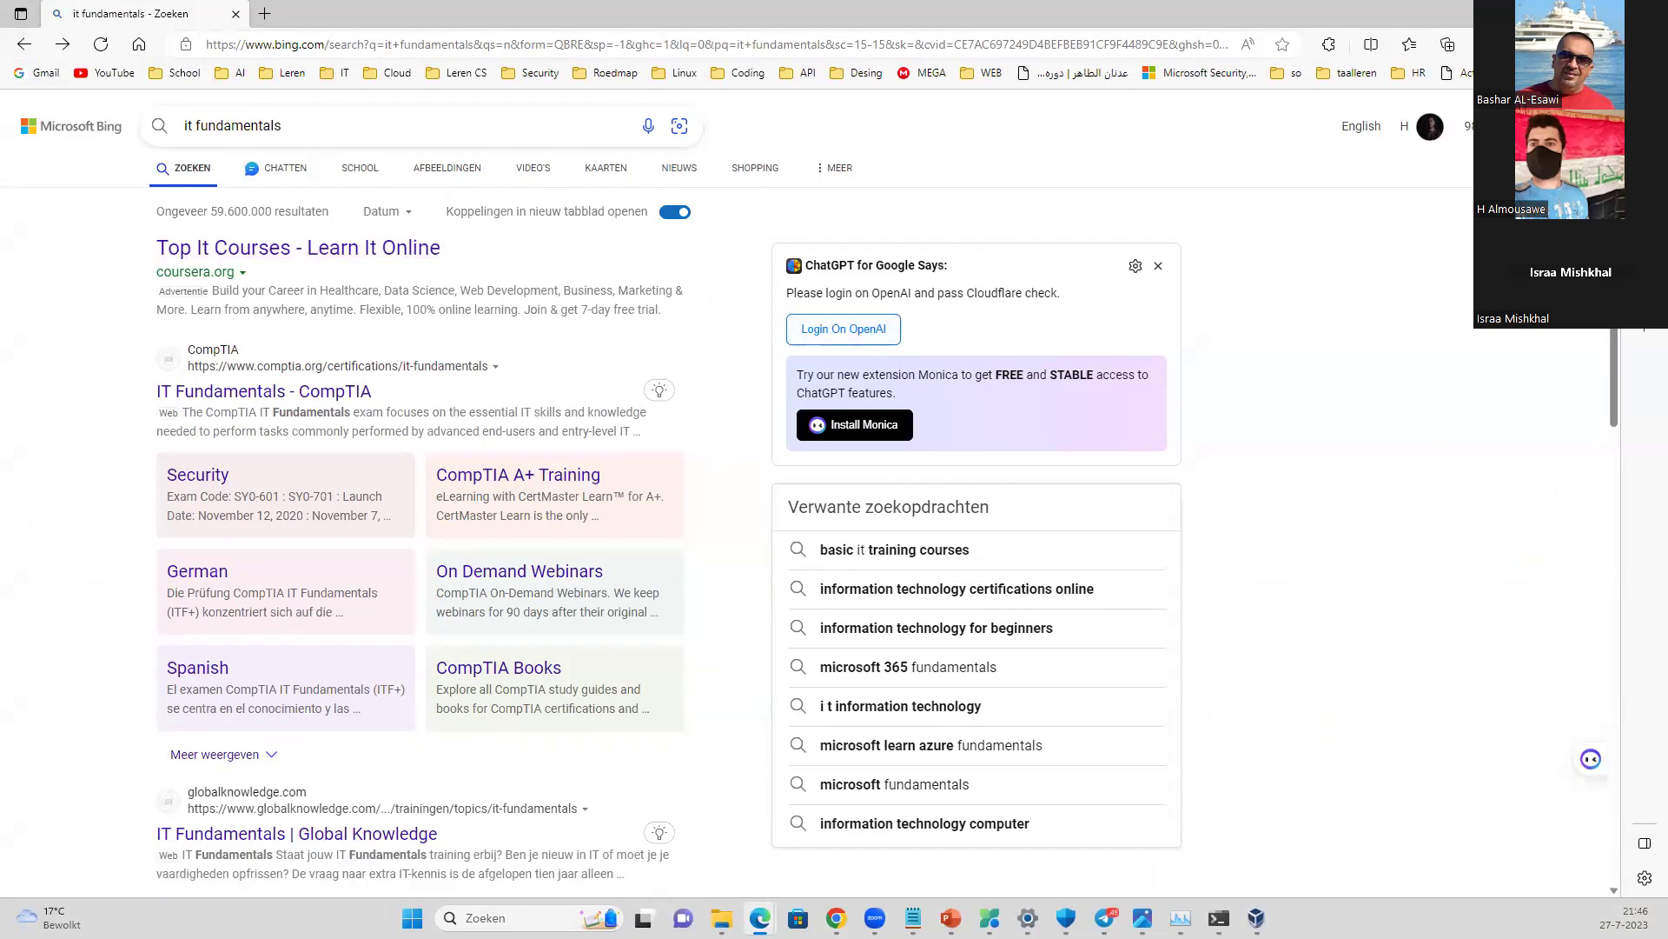
# - Leave the Edge windows and switch back to the ICS presentation in PowerPoint
pyautogui.hotkey('alt', 'Tab')
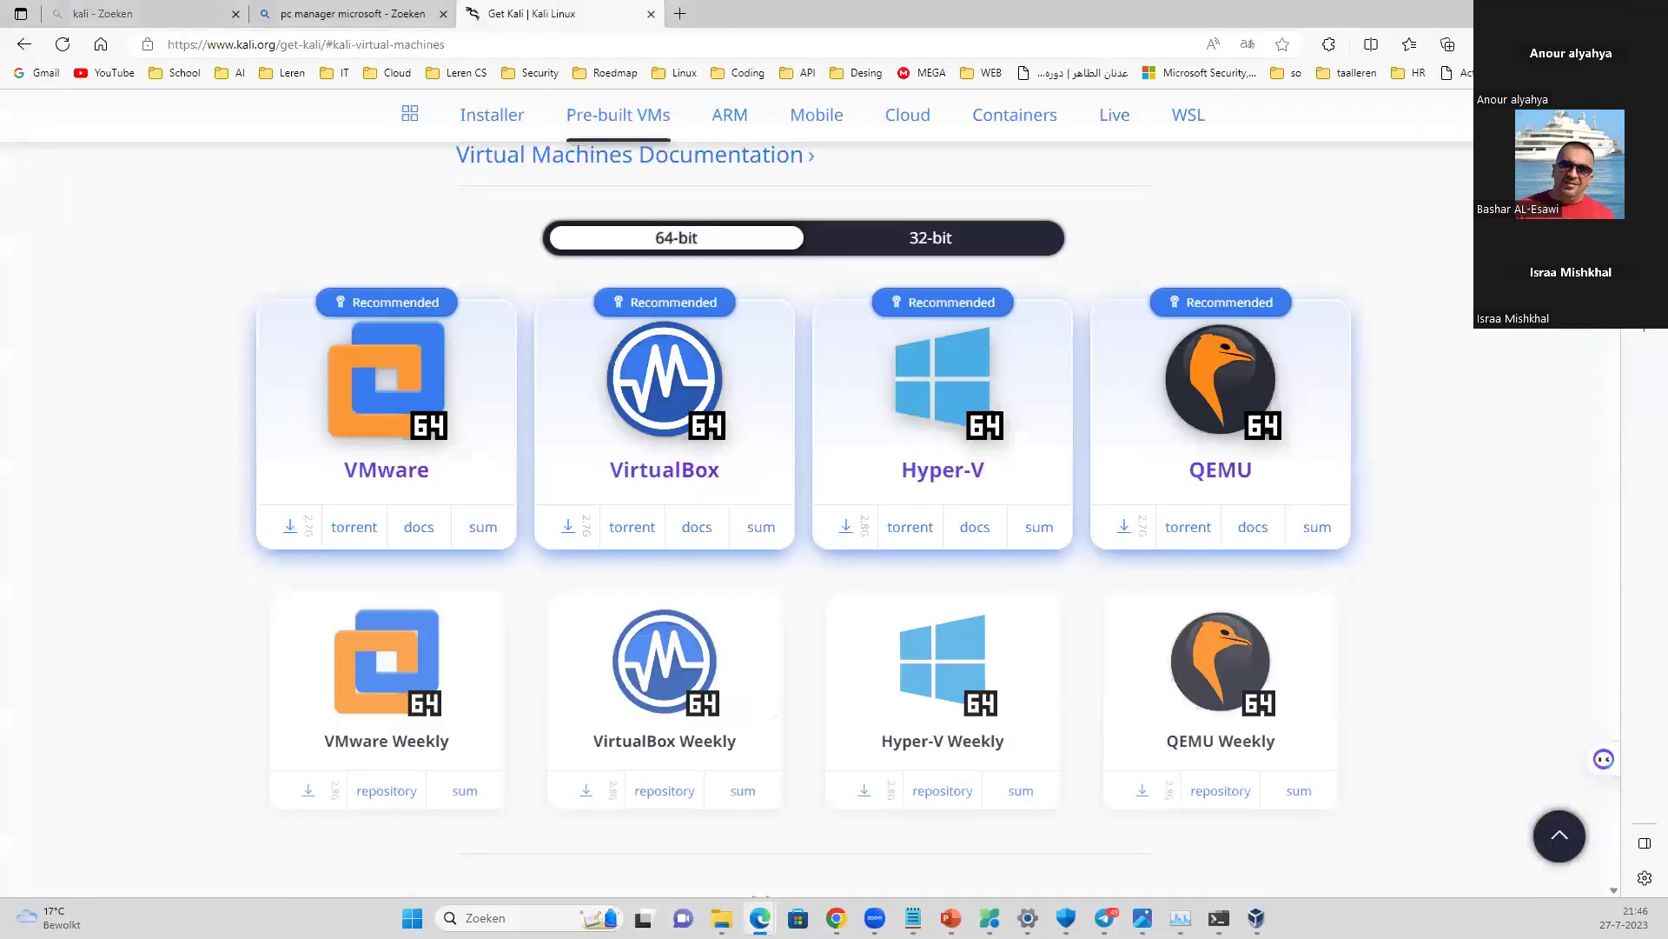
pyautogui.press('super+d')
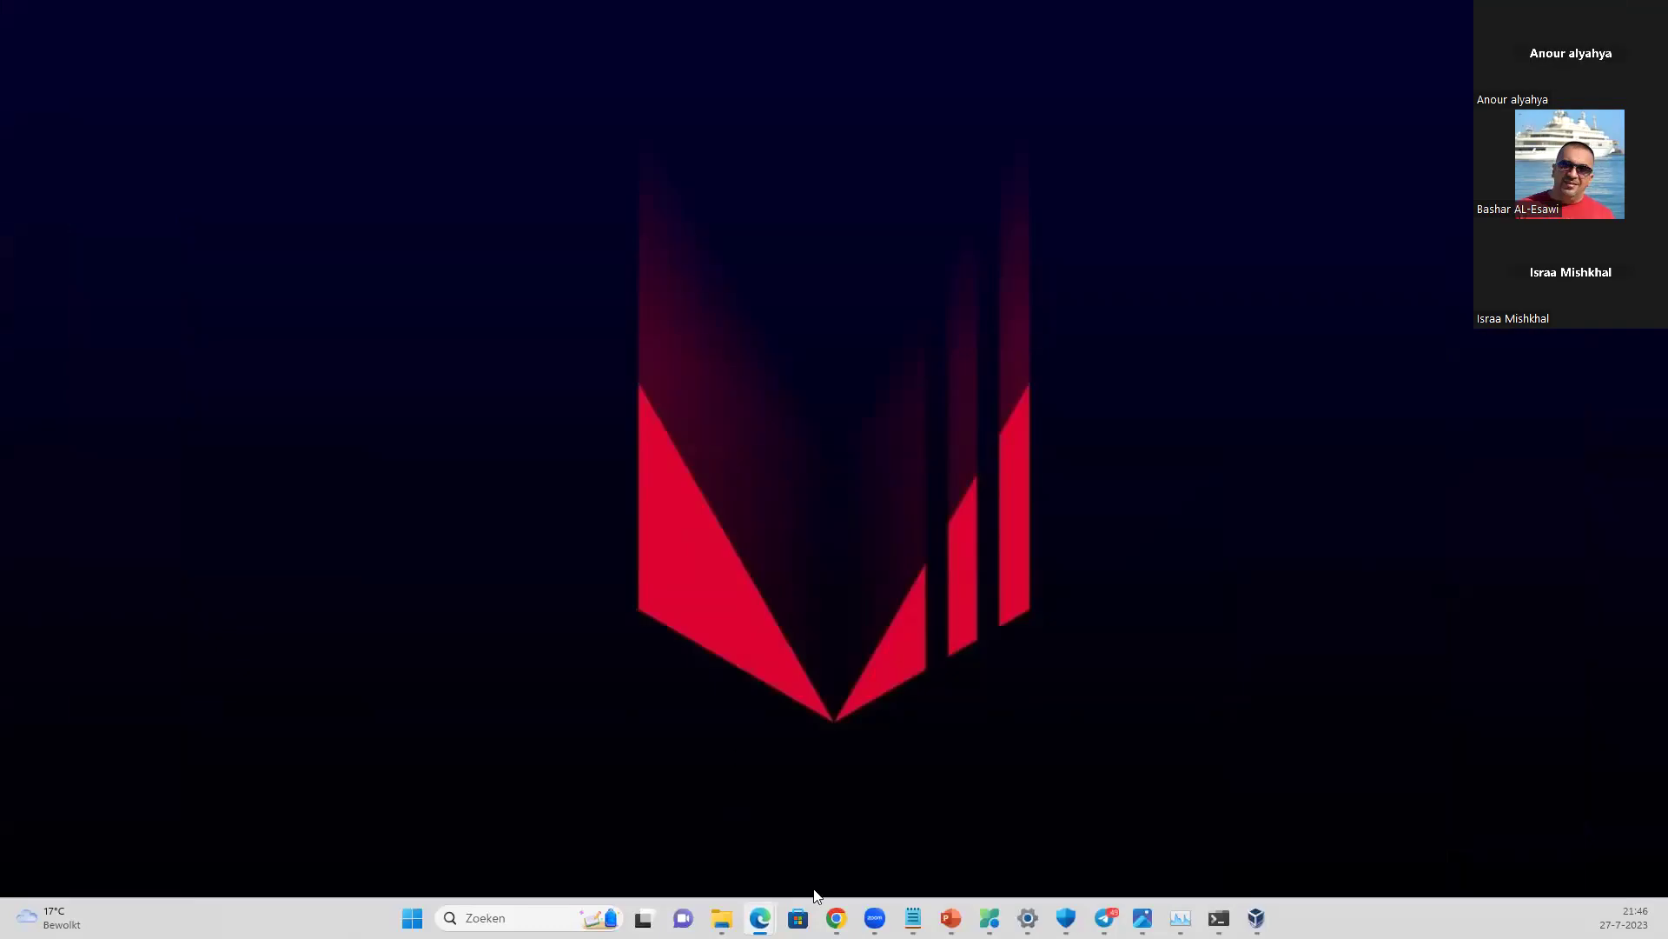
pyautogui.click(950, 918)
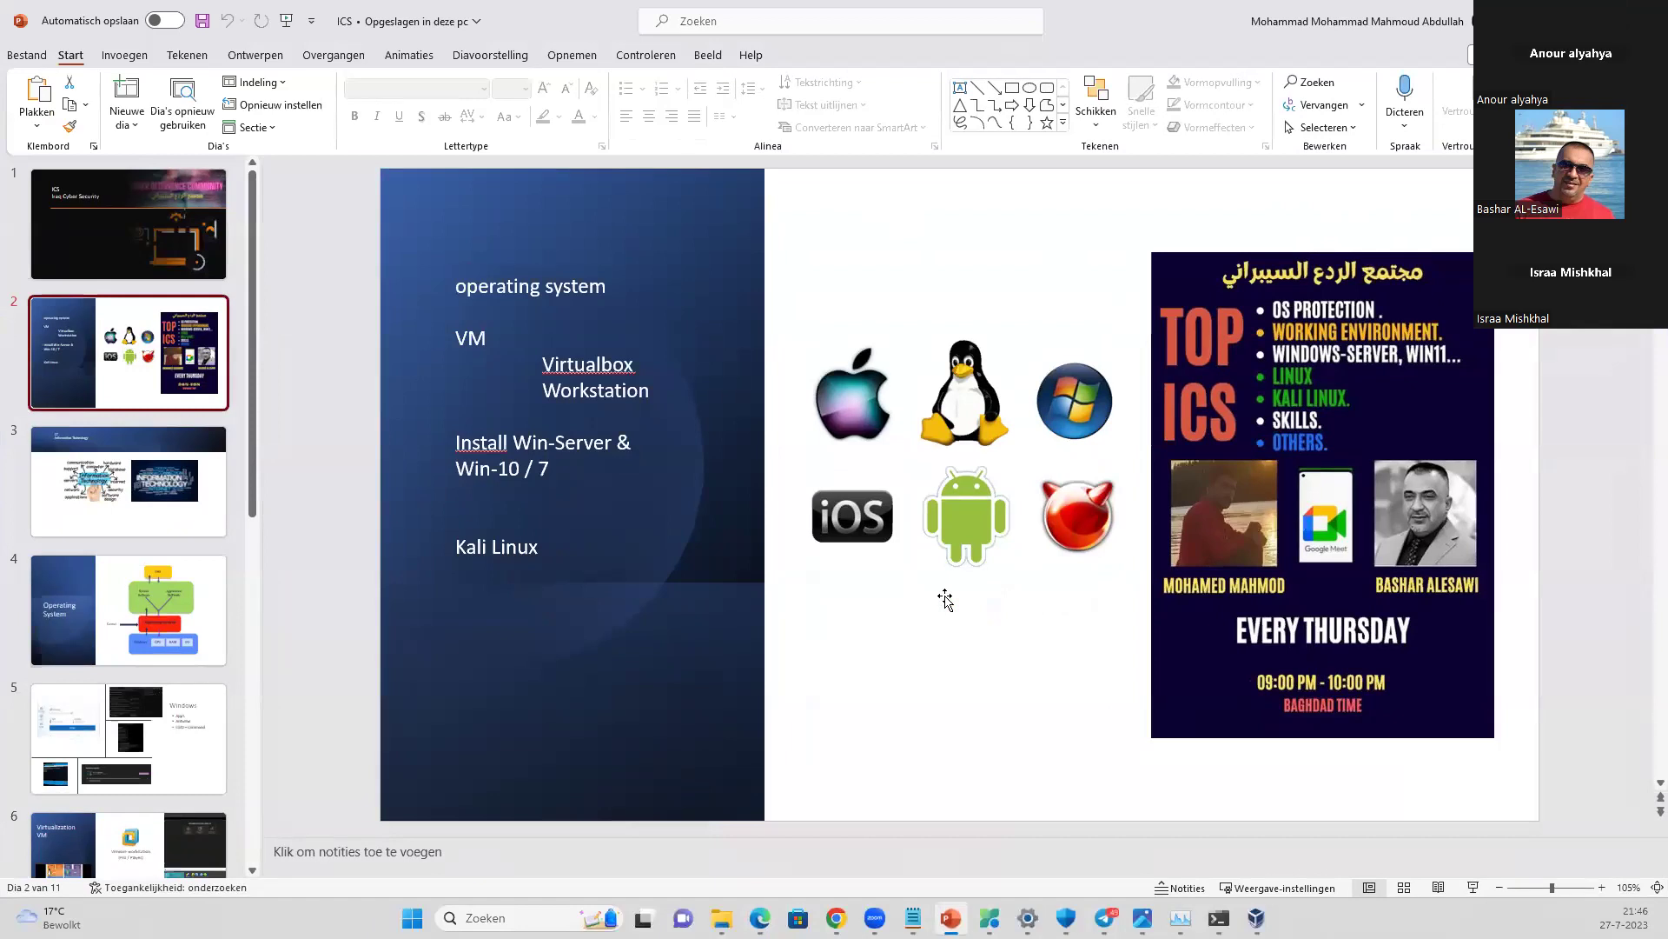